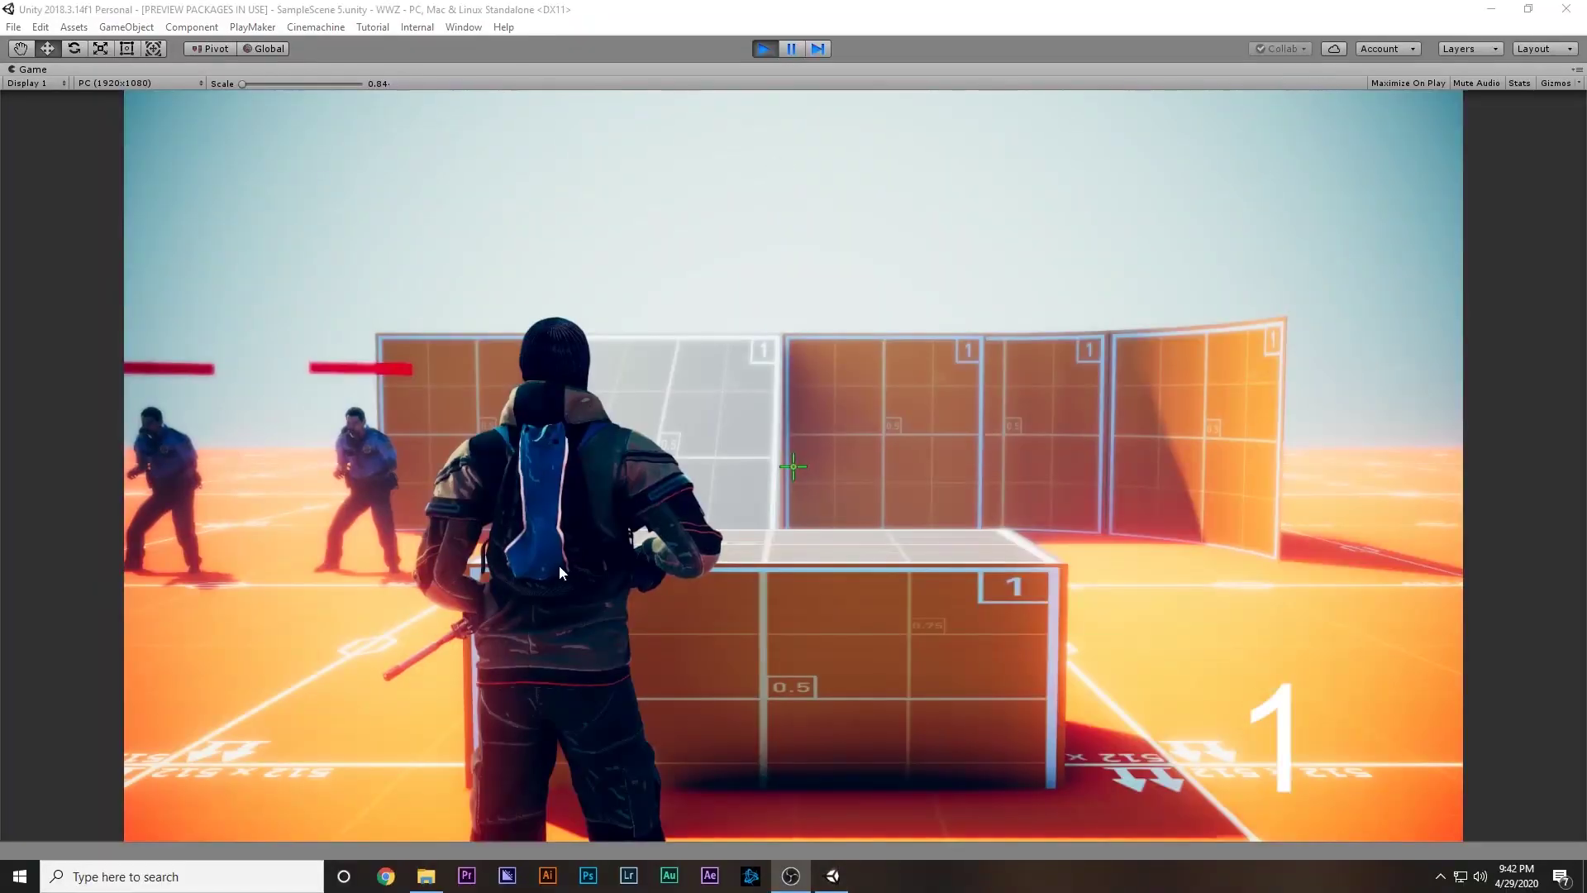
Step: Run and jump the player across the level in the running game to try out the character movement
click(669, 562)
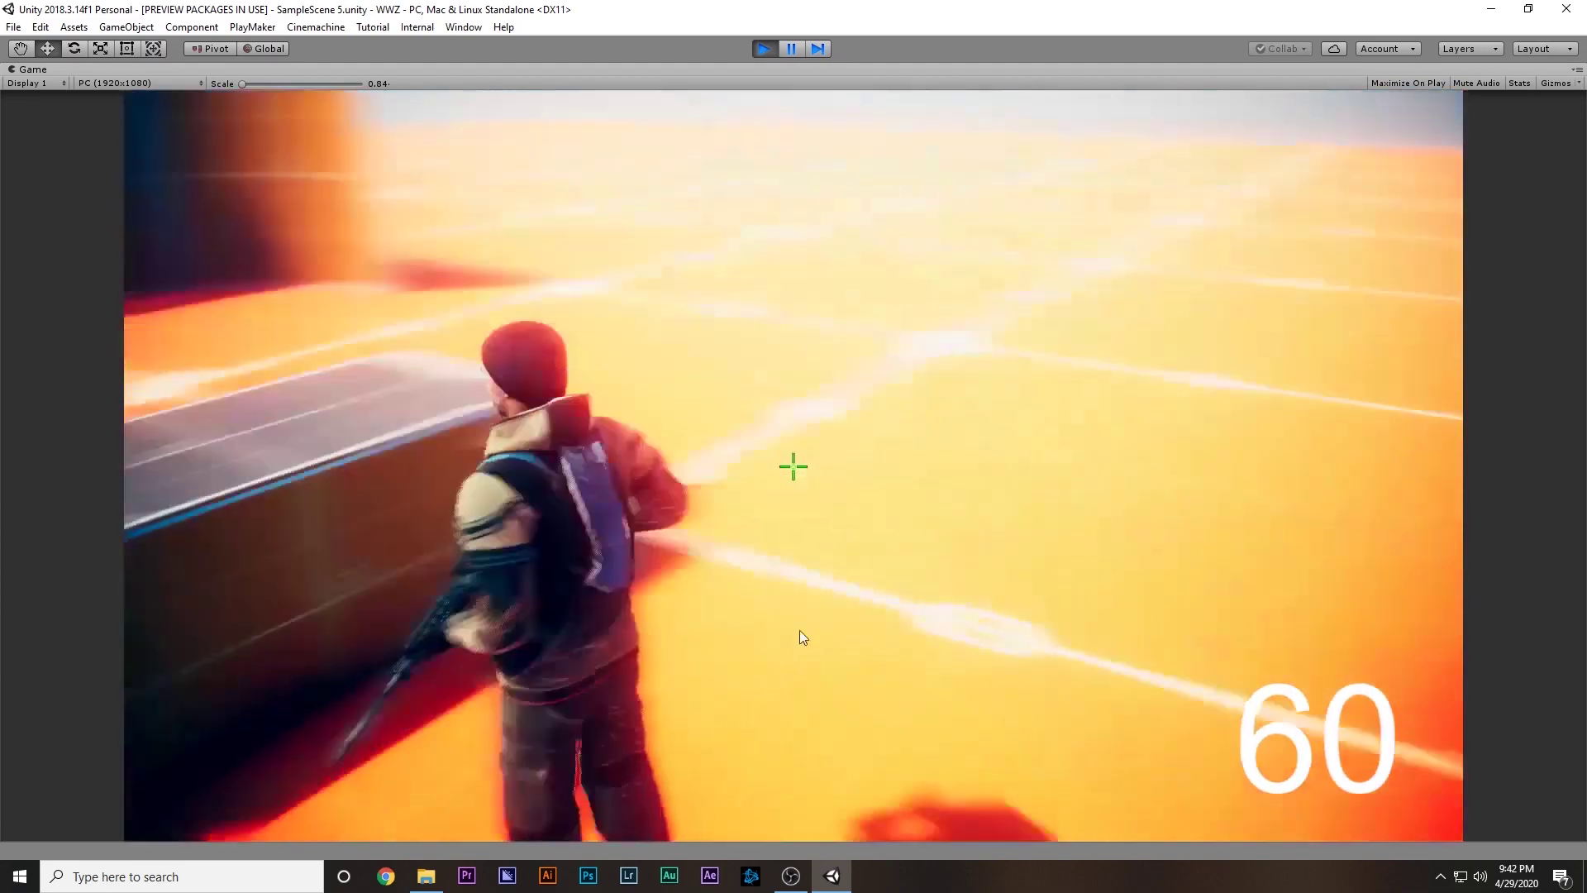
key(w)
key(space)
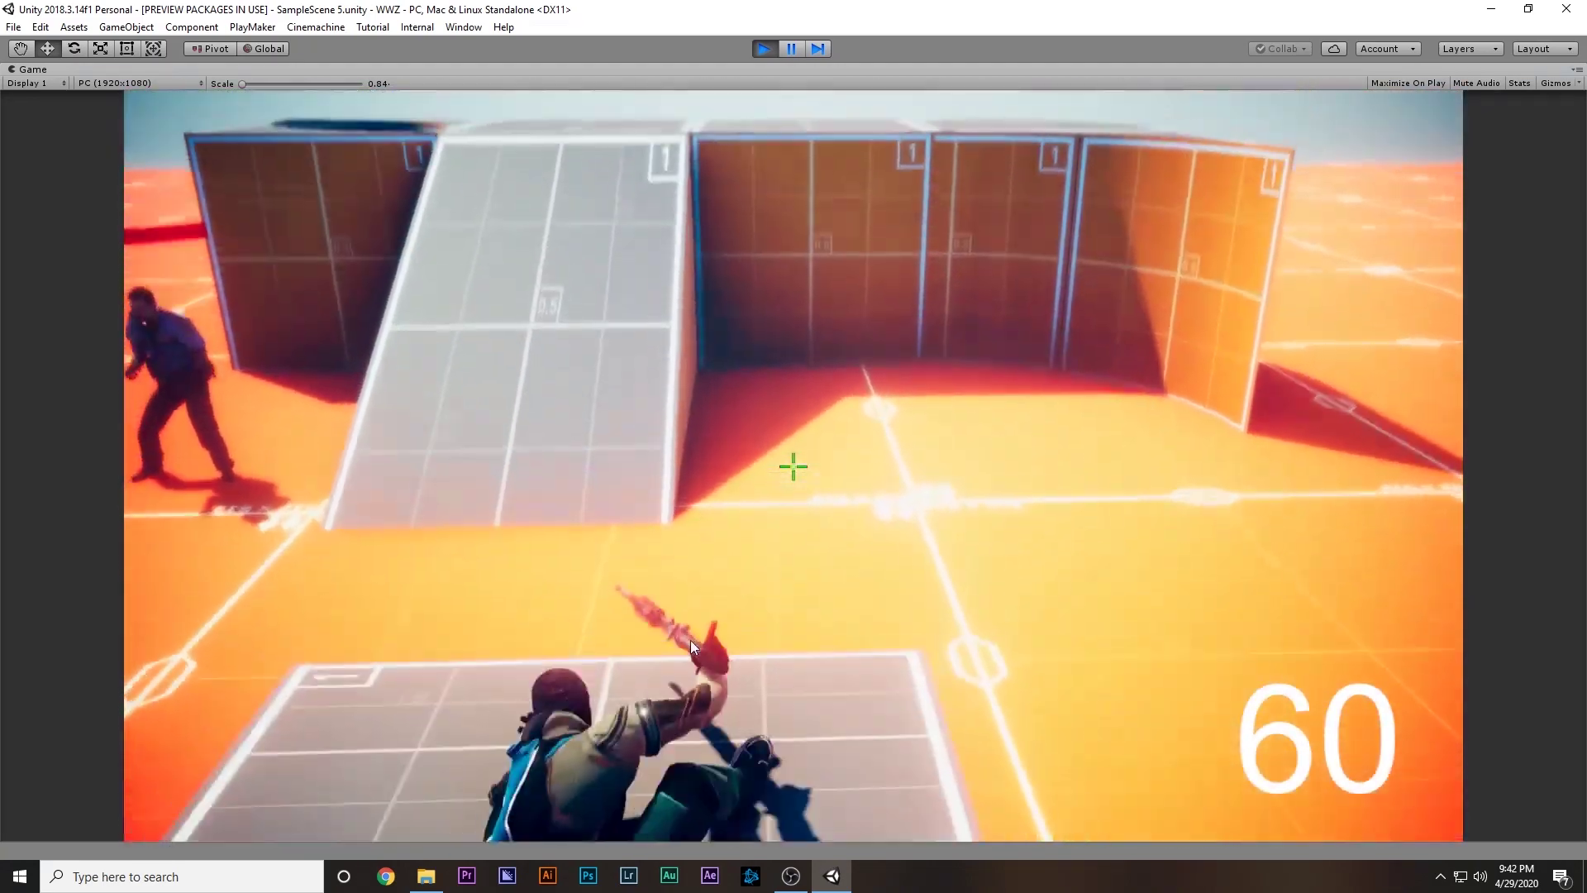
key(w)
right_drag(930, 556, 513, 567)
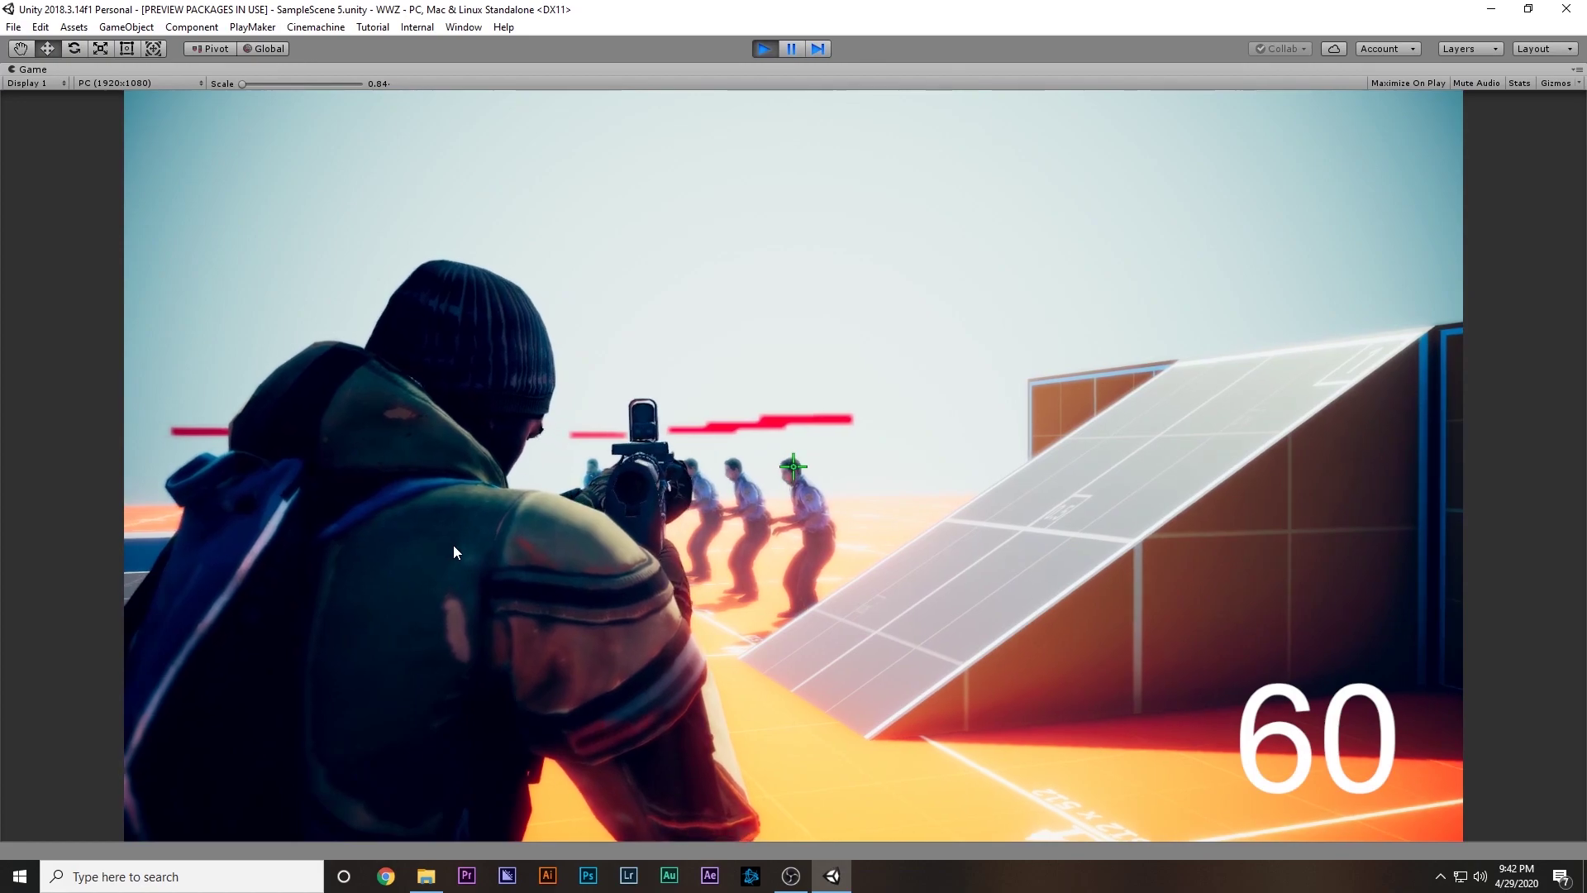
Step: Aim at the zombies and shoot them in the running game to test the damage, and stop play mode
click(453, 543)
click(448, 557)
click(448, 557)
click(448, 557)
click(448, 557)
click(452, 555)
drag(513, 568, 513, 568)
right_drag(513, 568, 516, 567)
drag(513, 568, 515, 568)
right_drag(516, 567, 517, 568)
drag(516, 568, 517, 569)
right_drag(517, 568, 492, 564)
drag(517, 568, 492, 564)
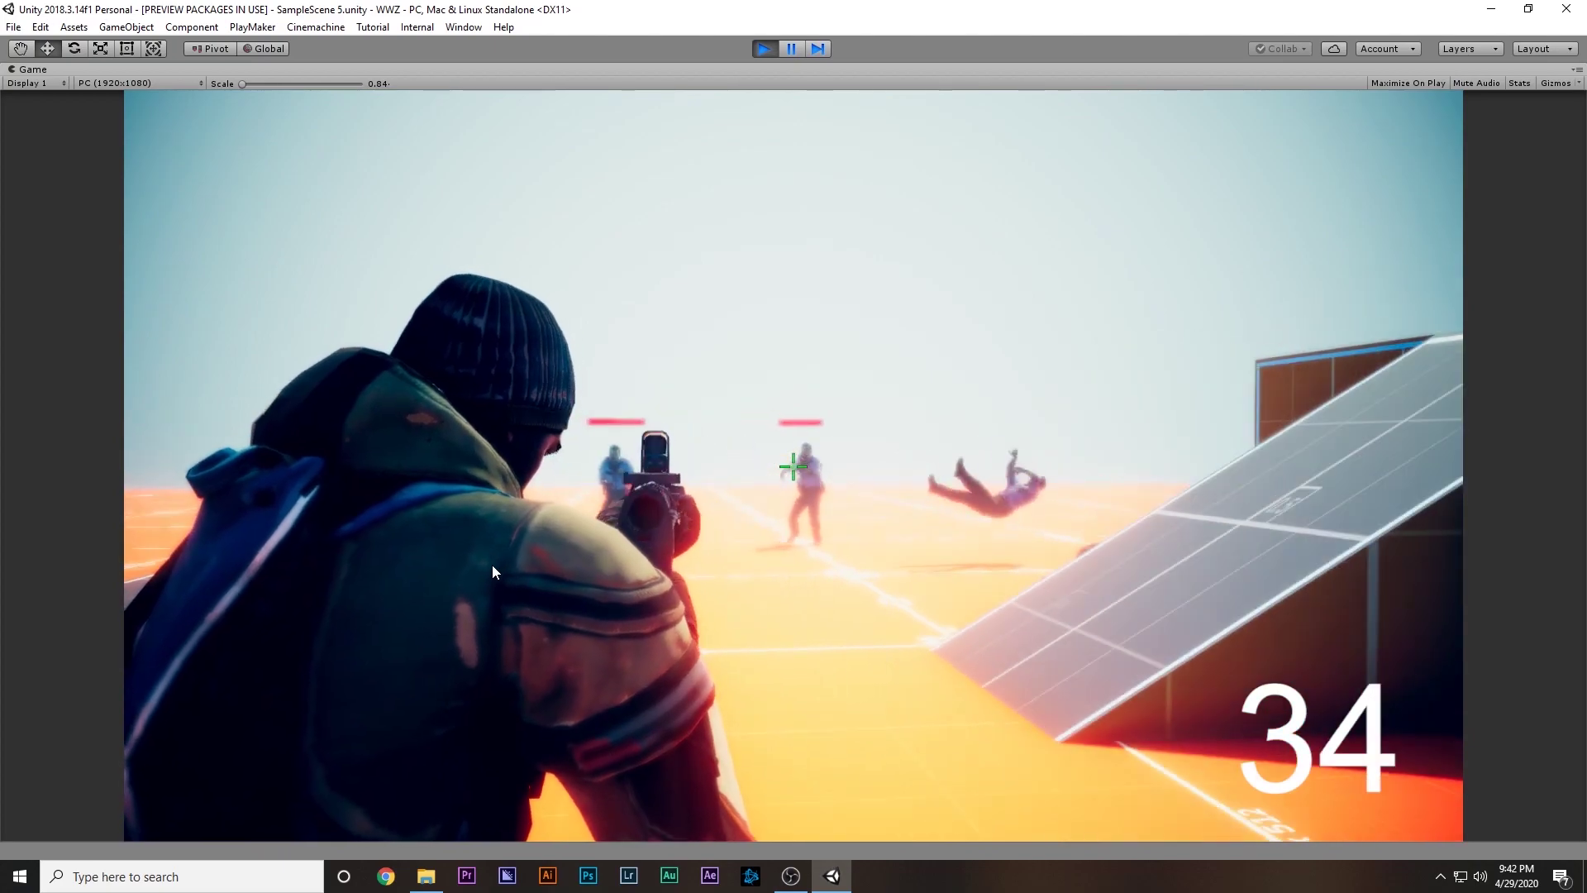
right_drag(493, 565, 496, 566)
drag(493, 564, 496, 566)
right_drag(496, 566, 496, 567)
drag(496, 566, 496, 566)
right_drag(496, 566, 480, 567)
drag(496, 566, 480, 566)
right_drag(480, 566, 459, 568)
drag(460, 568, 460, 568)
right_drag(460, 567, 459, 568)
drag(459, 568, 459, 567)
right_drag(460, 568, 459, 567)
drag(459, 567, 460, 566)
right_drag(460, 567, 454, 560)
drag(460, 567, 460, 567)
right_drag(453, 560, 451, 561)
drag(453, 560, 784, 618)
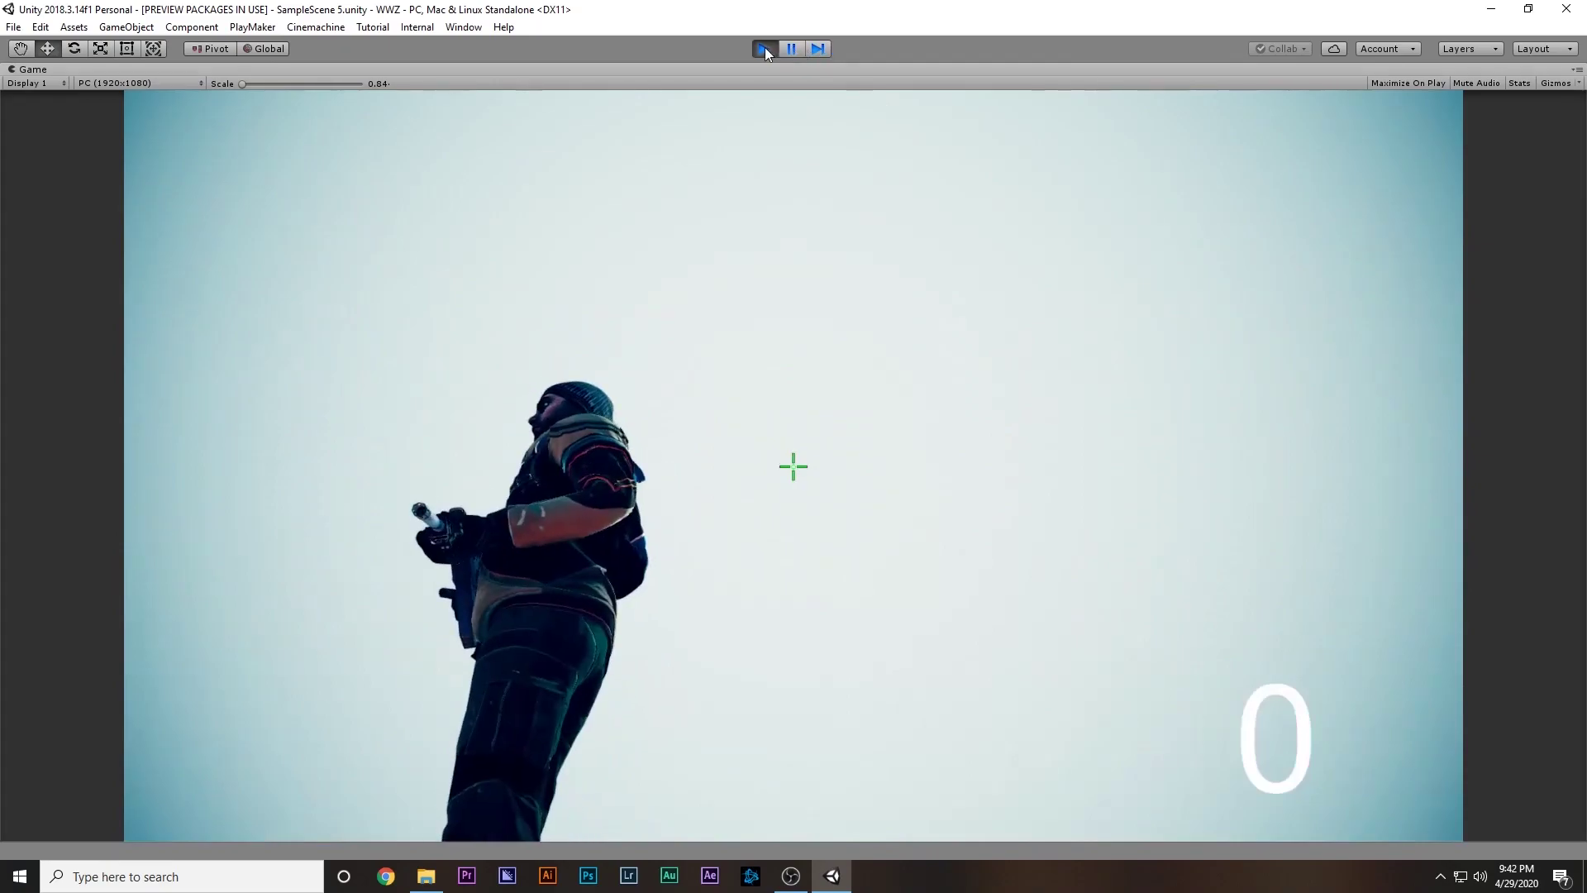
click(763, 48)
Step: Delete the duplicates Zombie (1) through Zombie (5) from the scene
middle_drag(1005, 210, 999, 210)
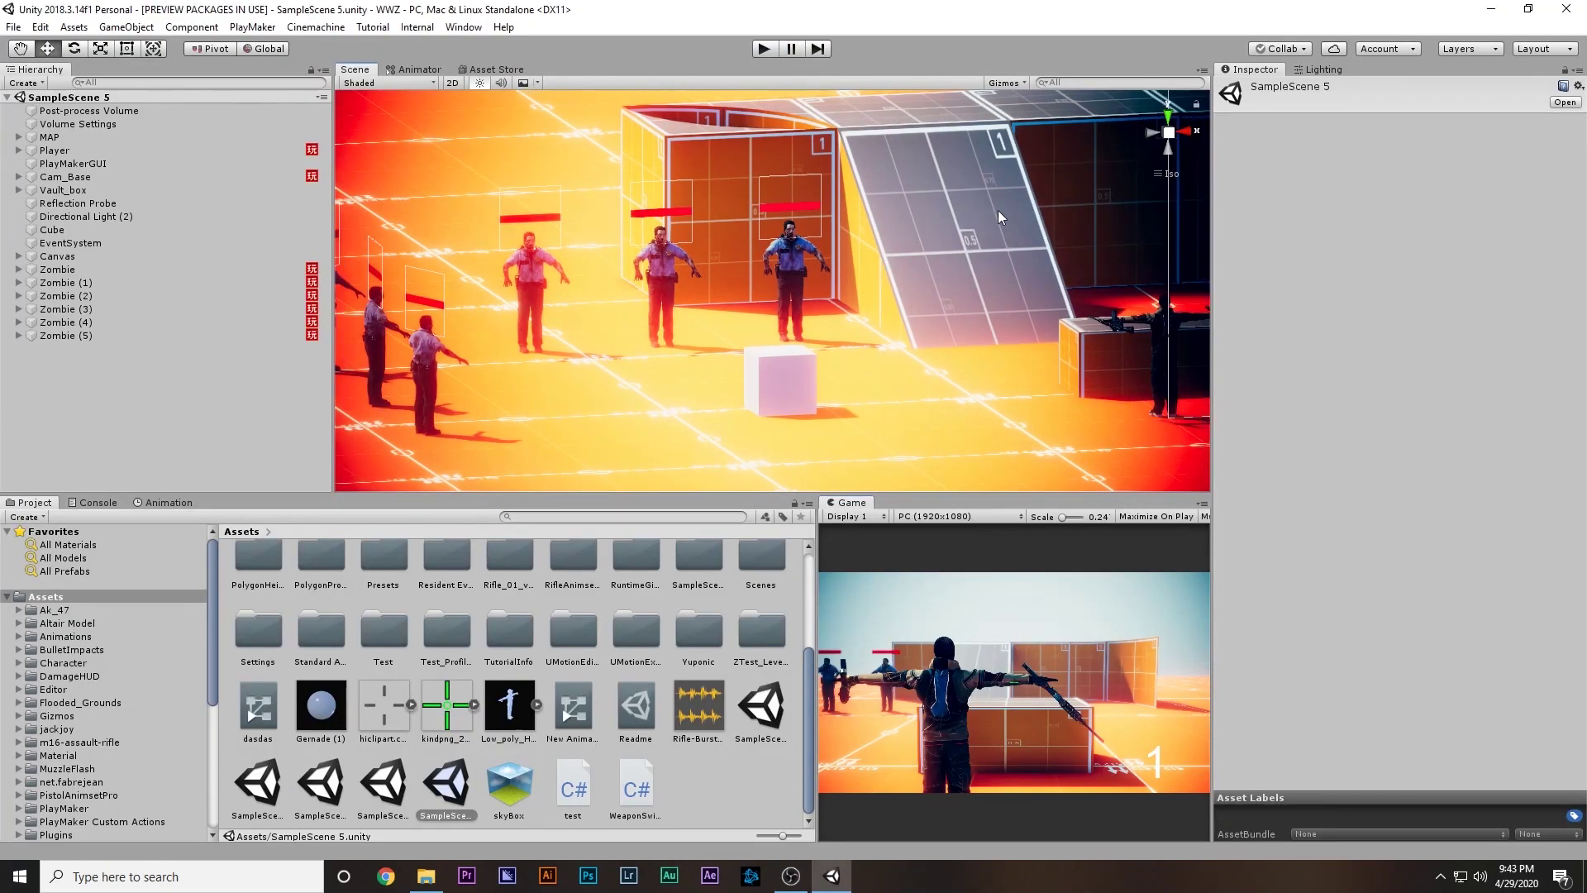
click(1168, 174)
right_drag(1048, 195, 995, 213)
key(s)
click(107, 335)
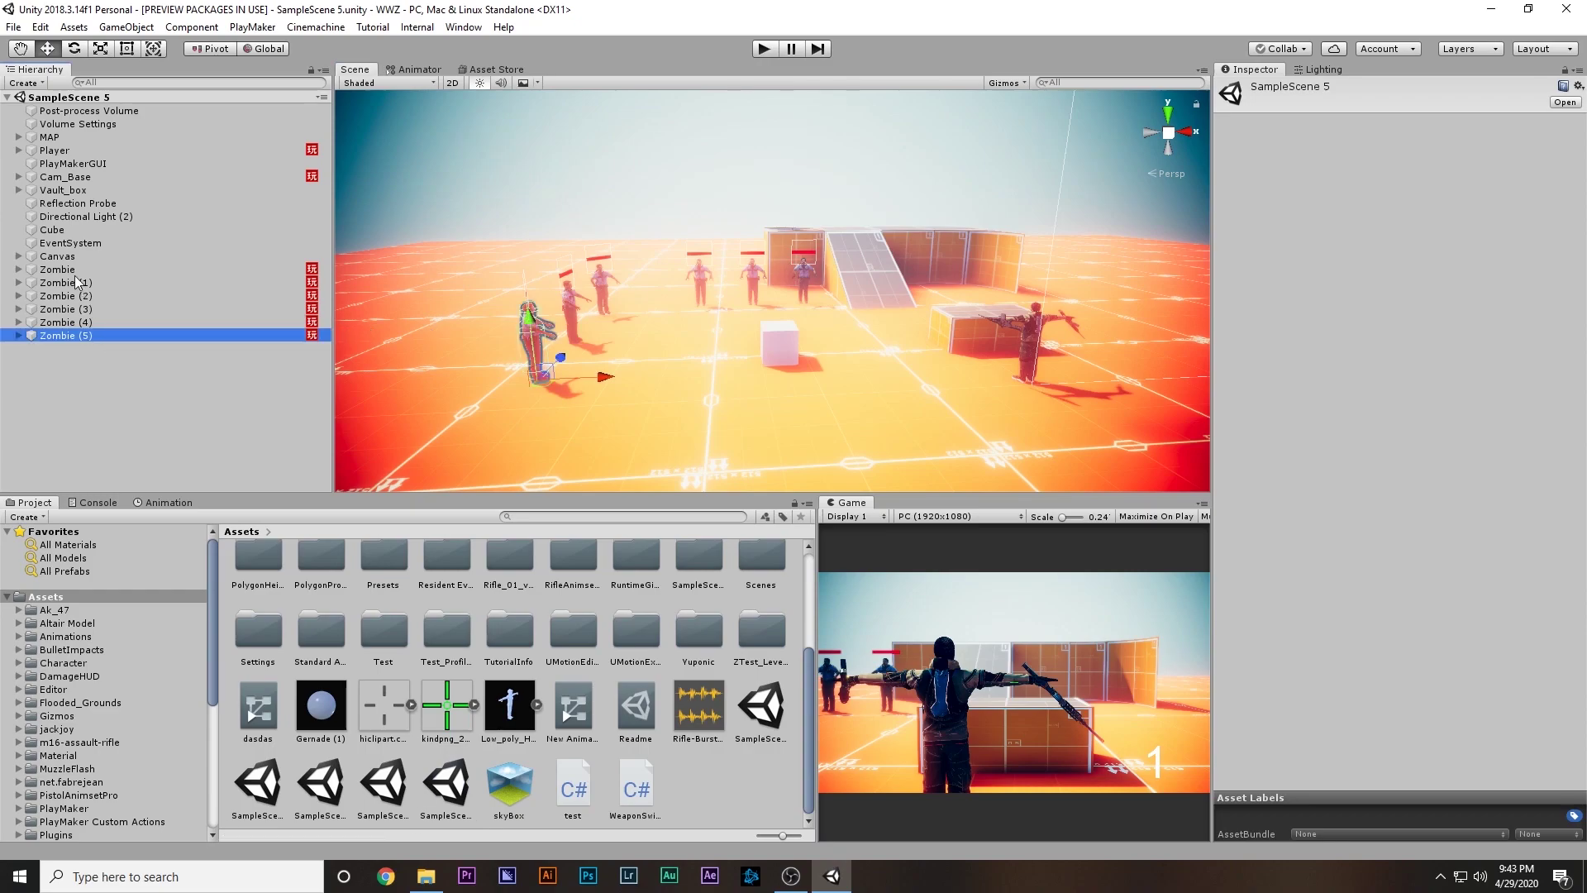
shift+click(74, 283)
key(Delete)
Step: Open the Ragdoll creation wizard for the remaining Zombie object
click(76, 270)
mouse_move(814, 304)
right_down()
mouse_move(832, 279)
mouse_move(805, 319)
mouse_move(806, 306)
right_up()
key(w)
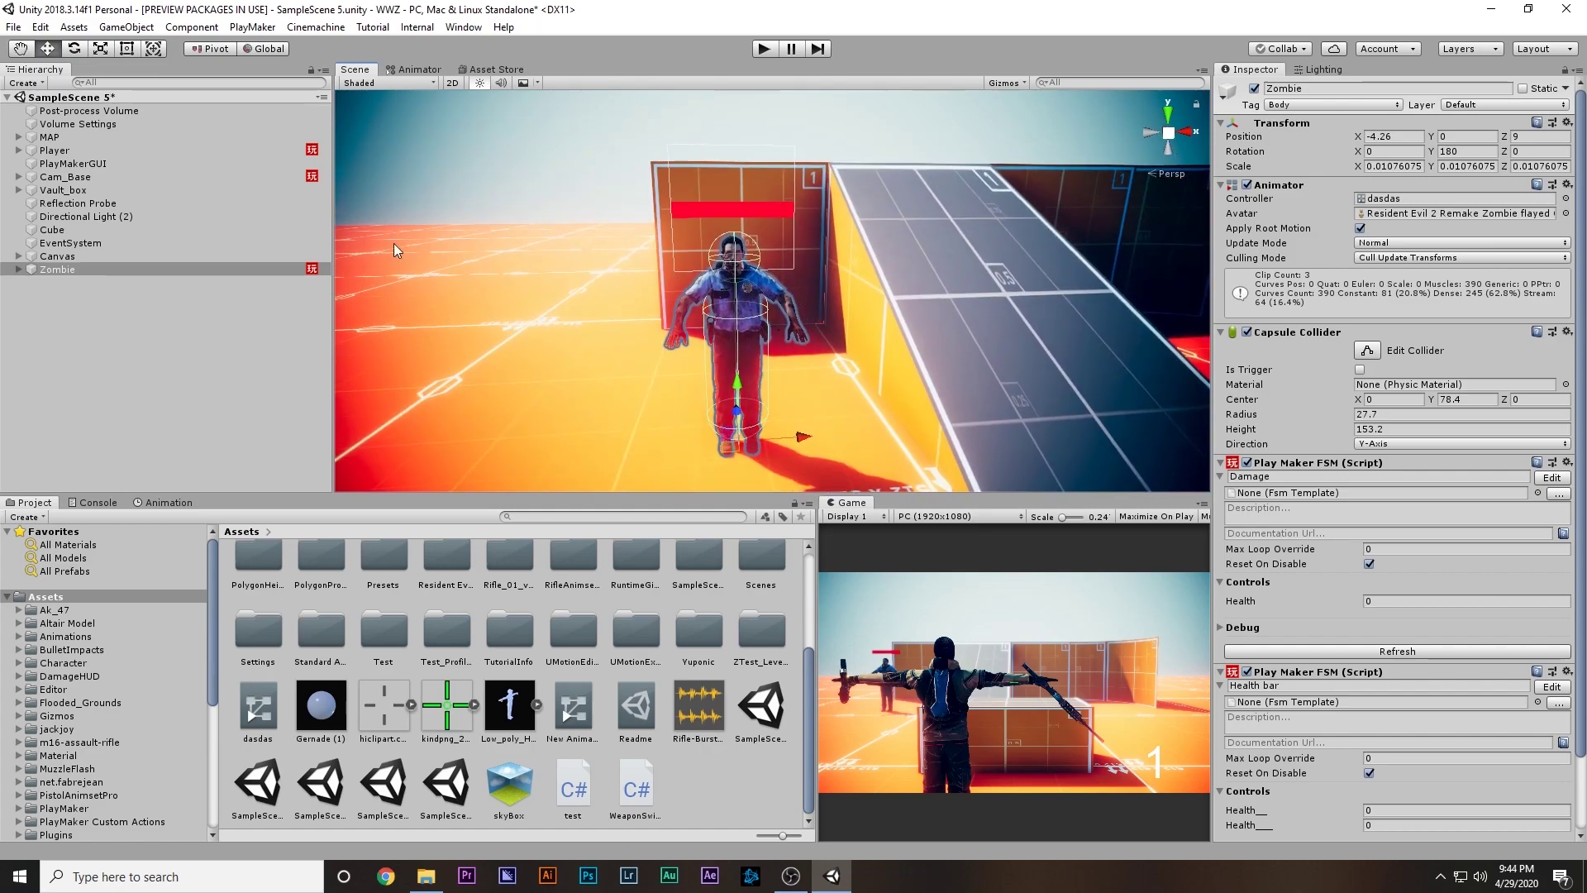
click(1161, 128)
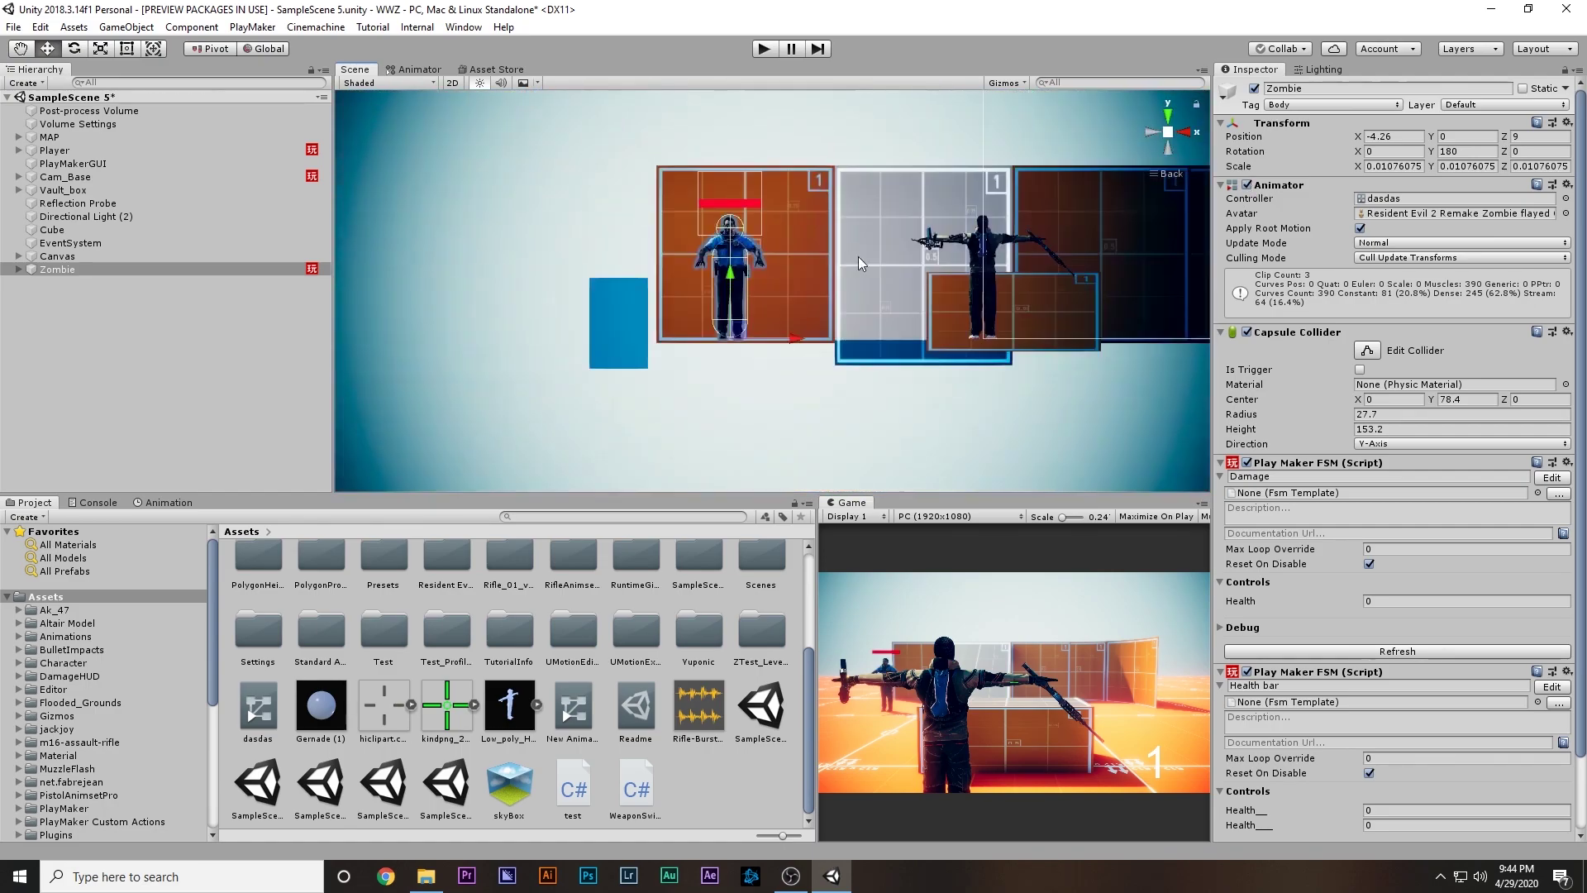
key(f)
right_click(56, 269)
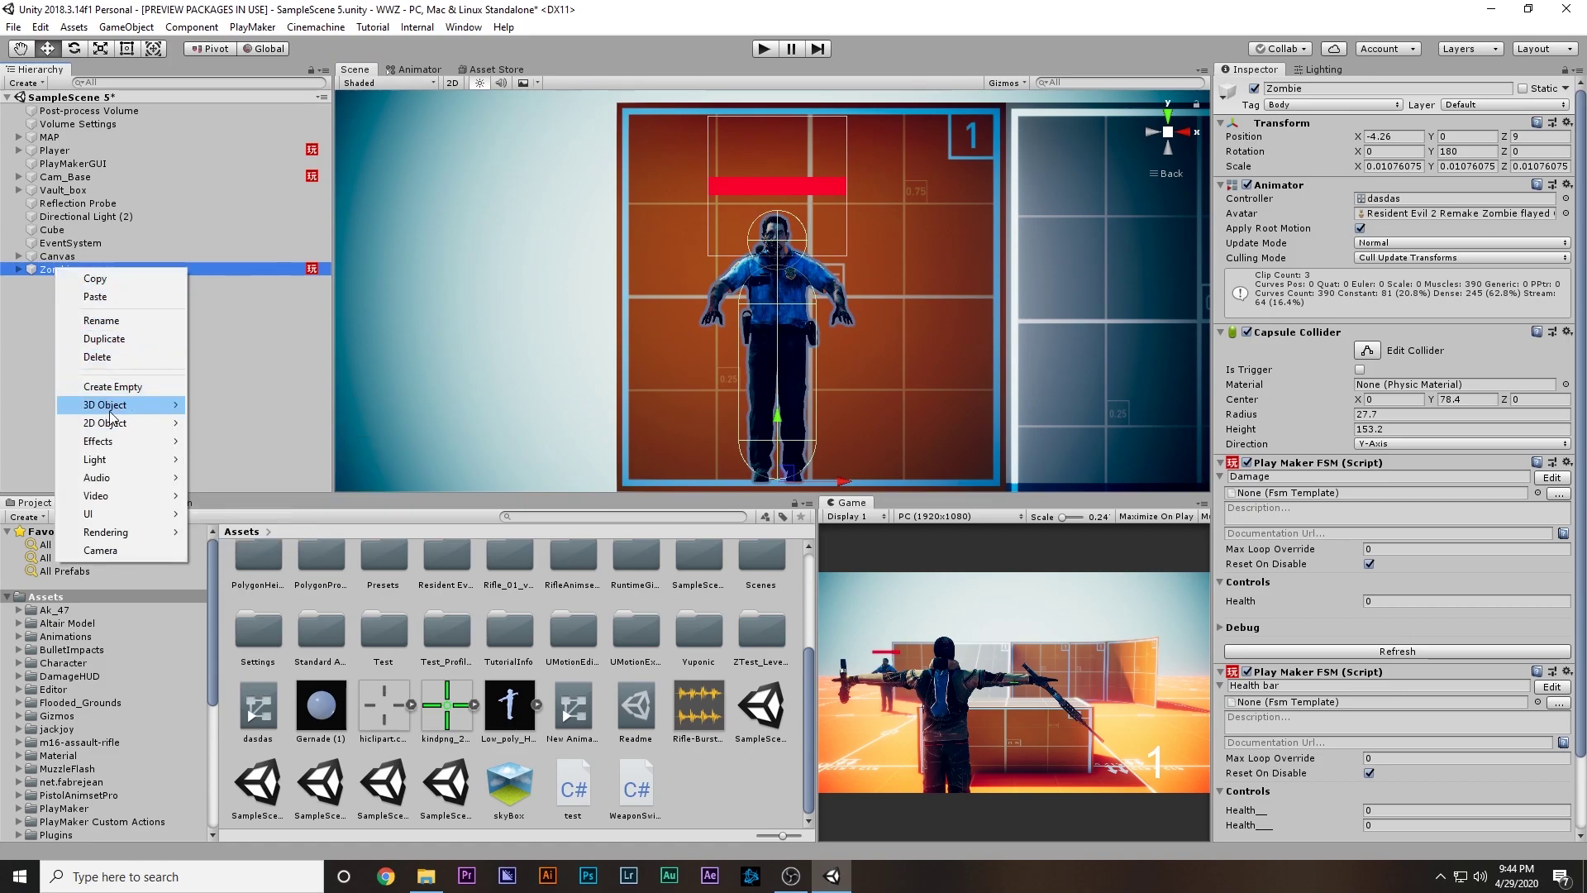
mouse_move(110, 409)
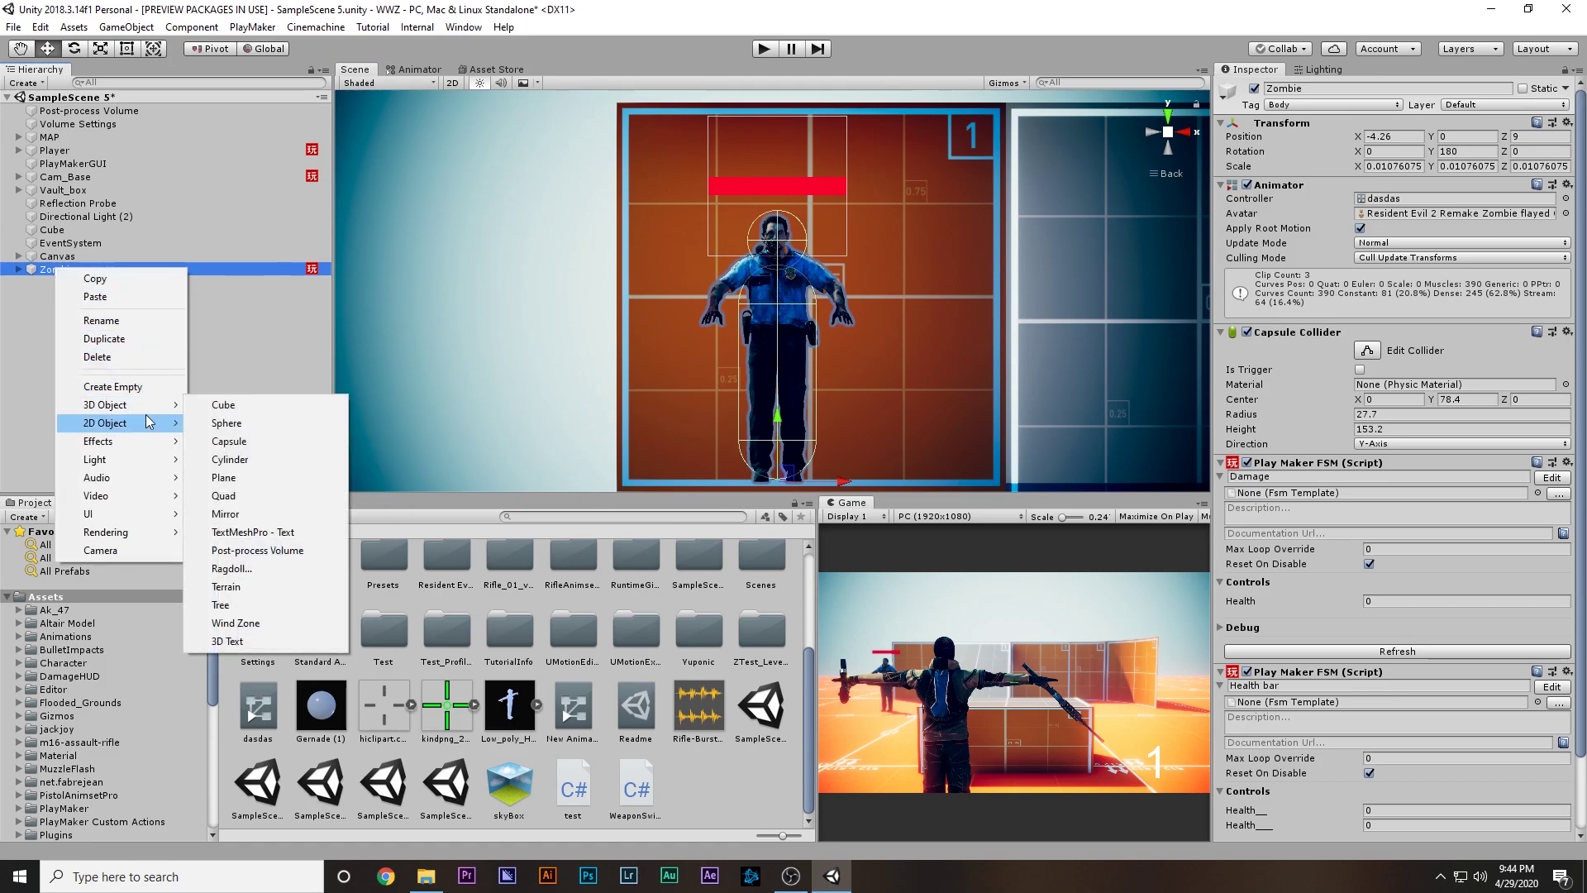
click(232, 568)
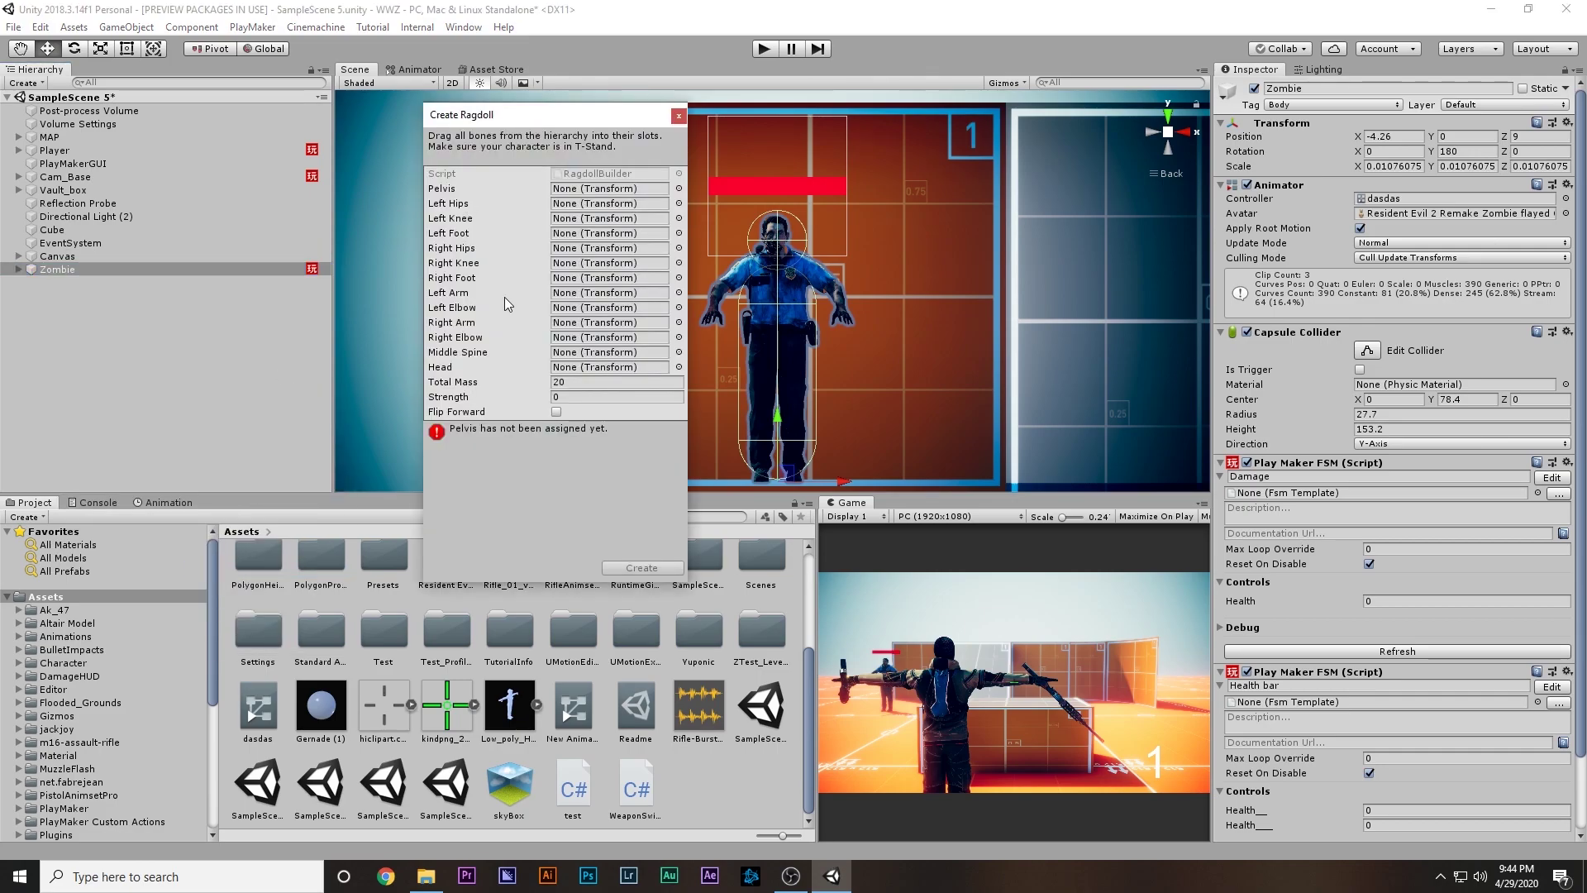
Step: Assign the Zombie's mixamorig_Hips bone as the ragdoll's Pelvis
click(18, 270)
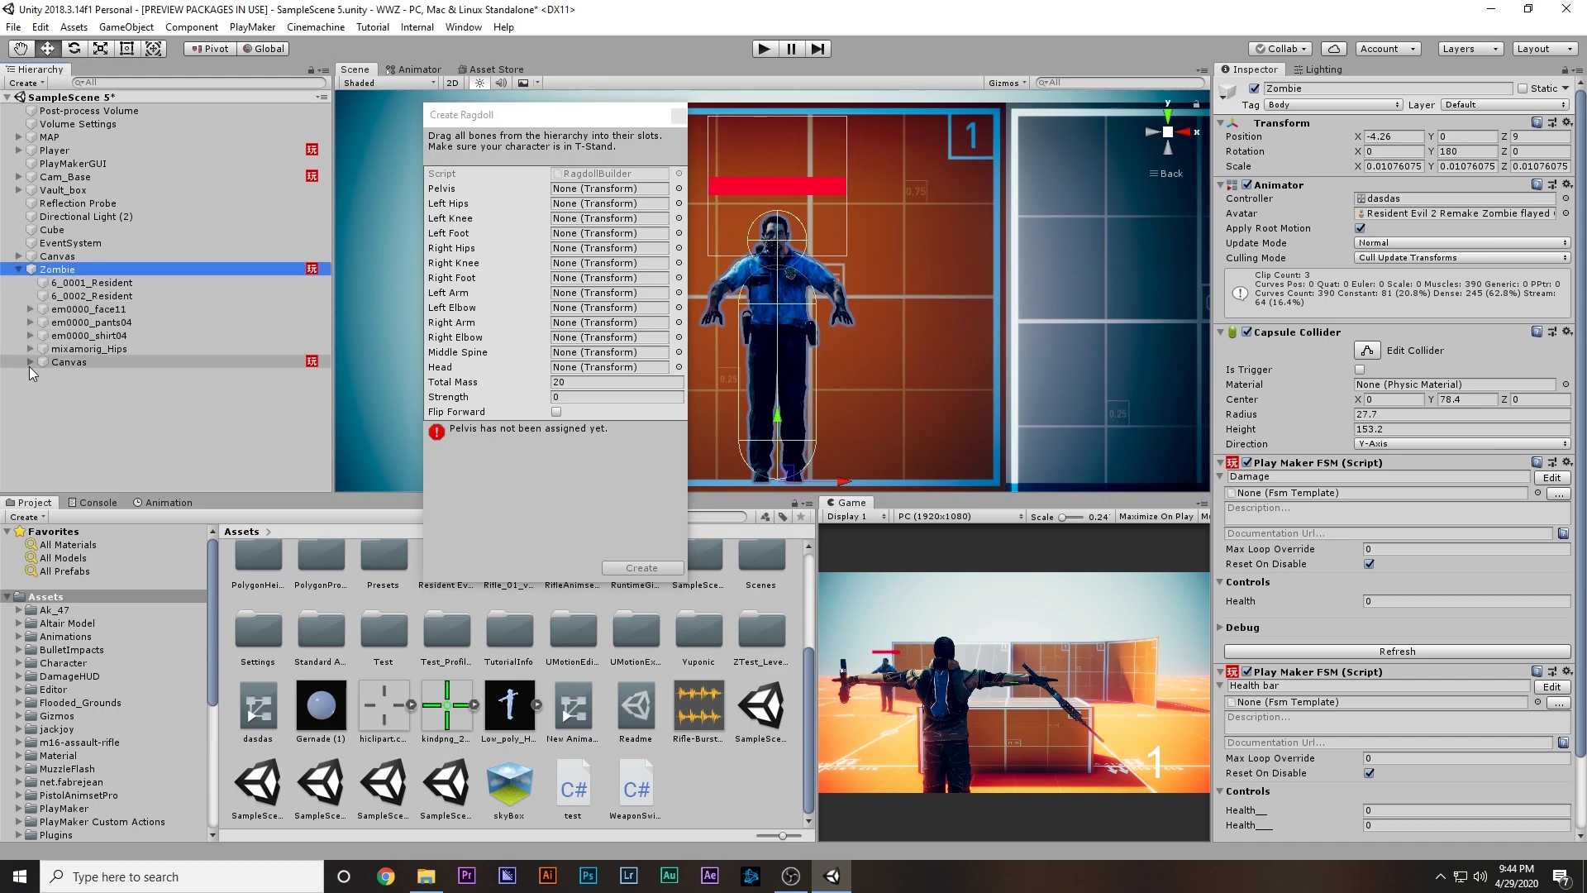
click(81, 350)
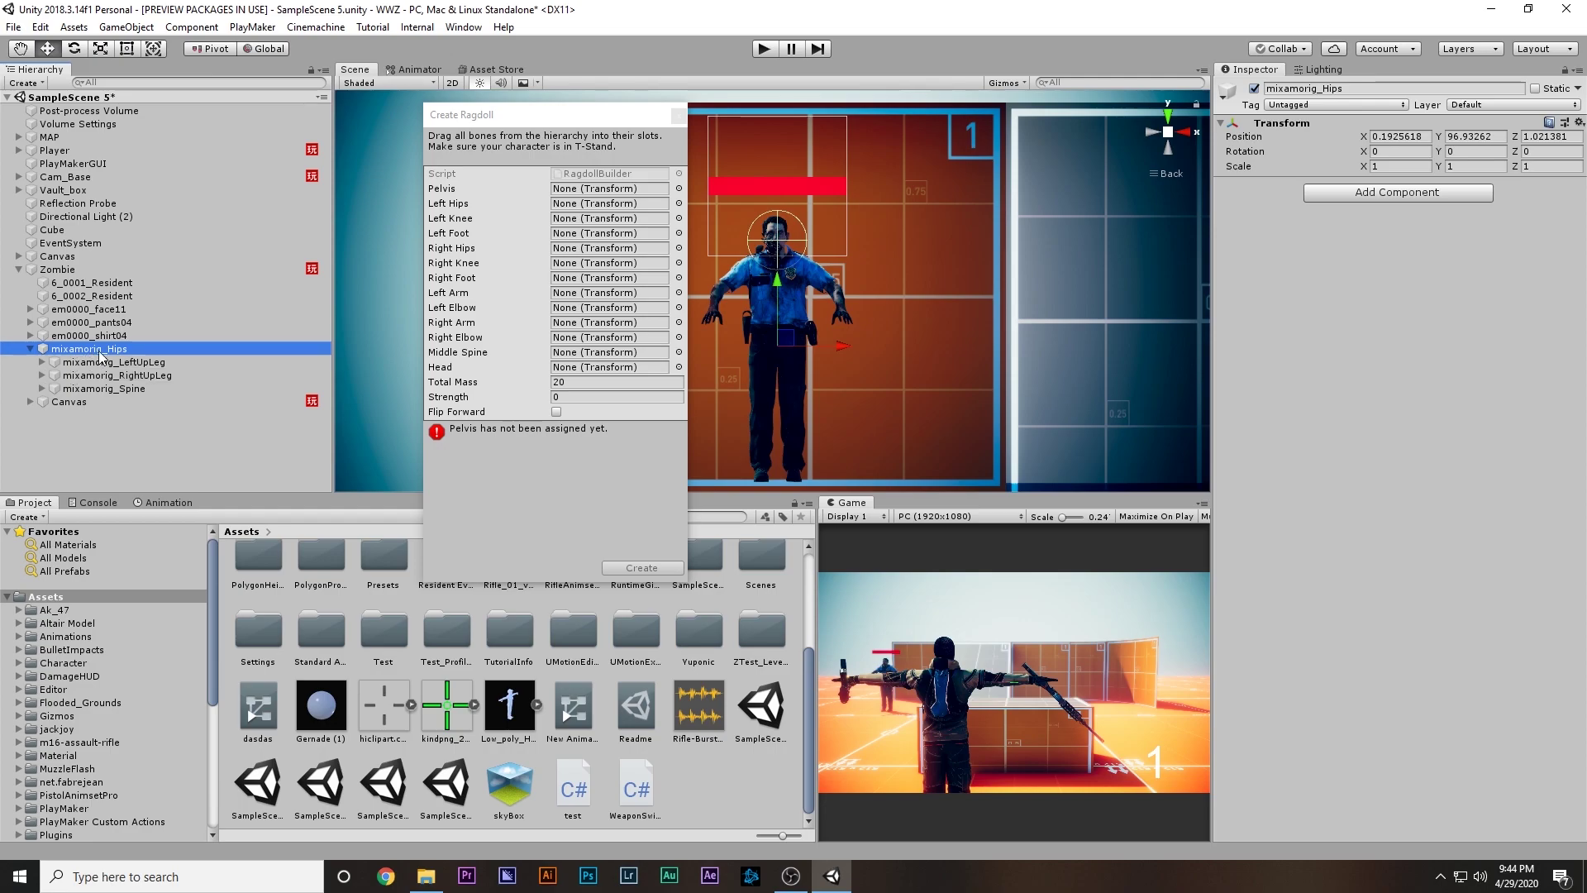
drag(98, 354, 485, 218)
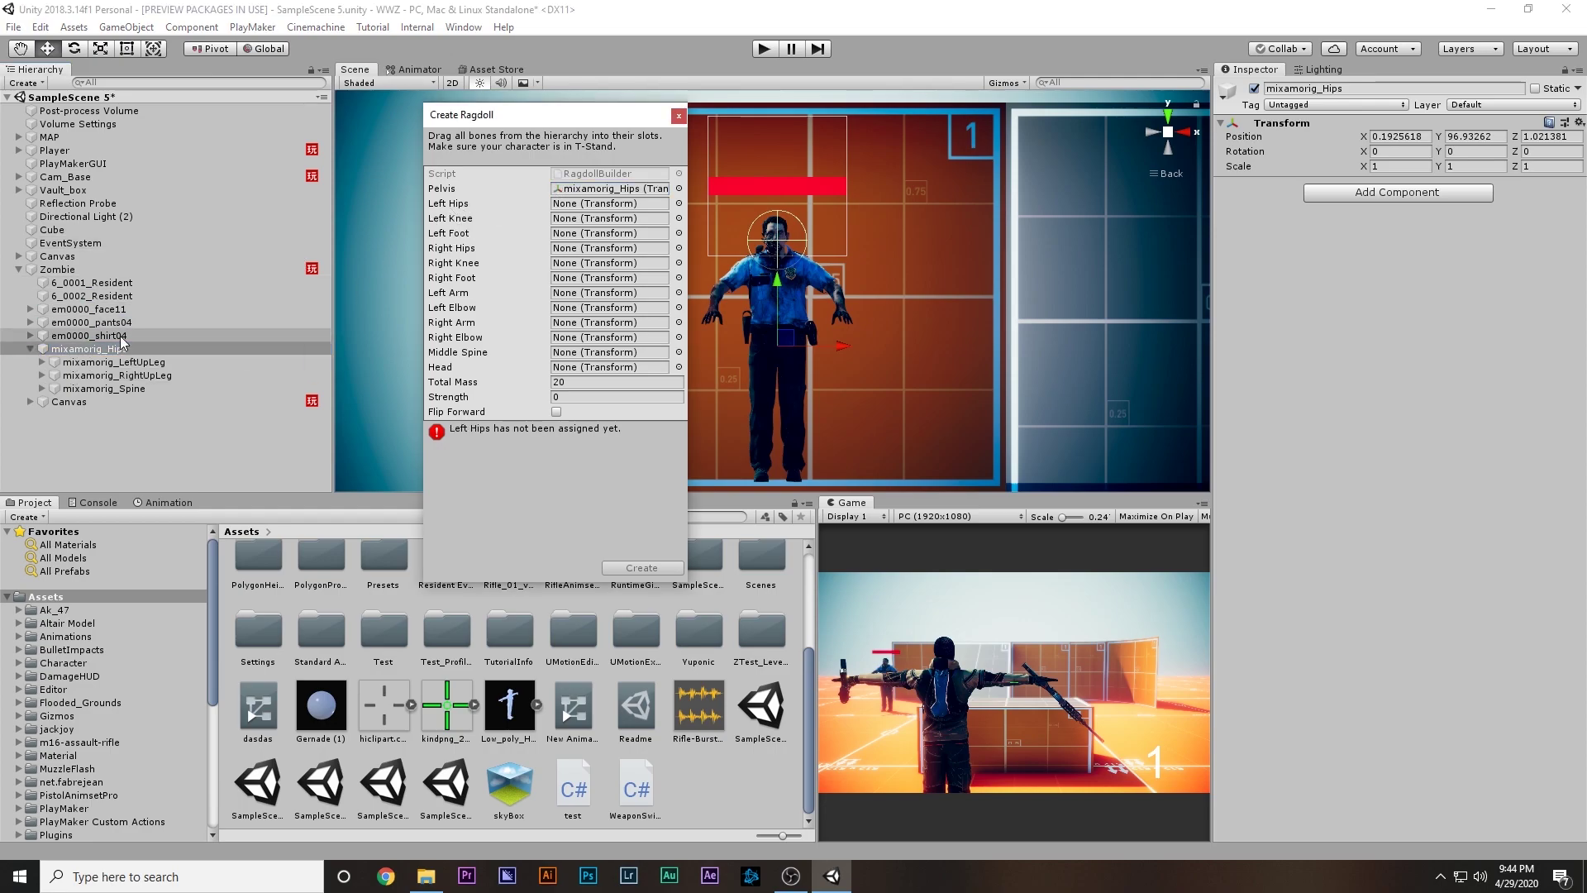
Step: Expand the full hips bone chain and assign mixamorig_LeftUpLeg, LeftLeg and LeftFoot to Left Hips, Left Knee and Left Foot
alt+click(29, 349)
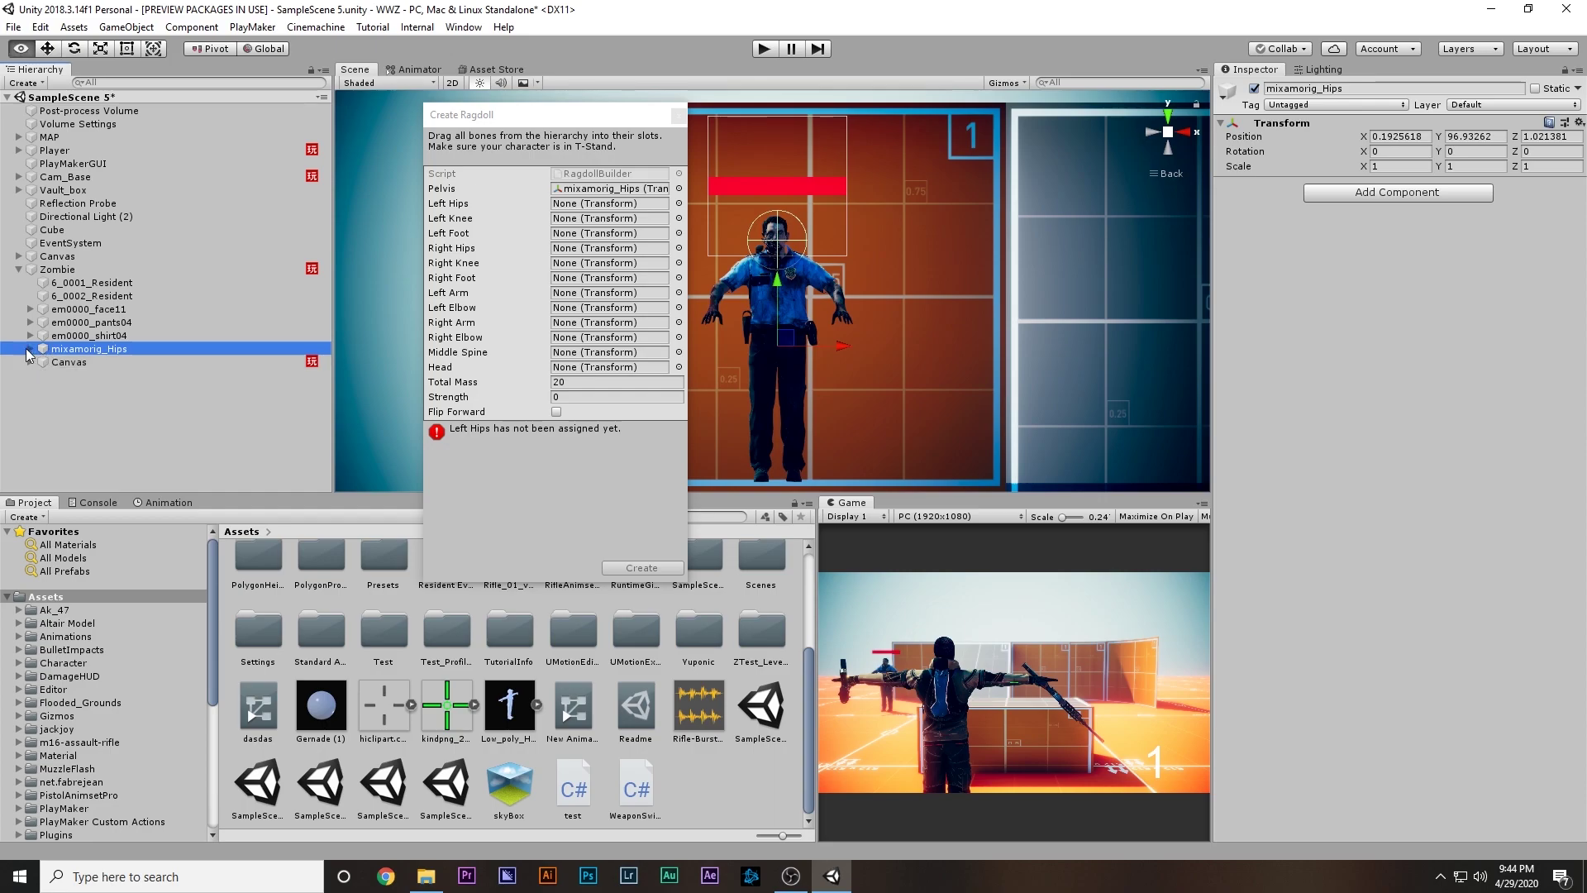
alt+click(30, 349)
scroll(164, 323, down, 10)
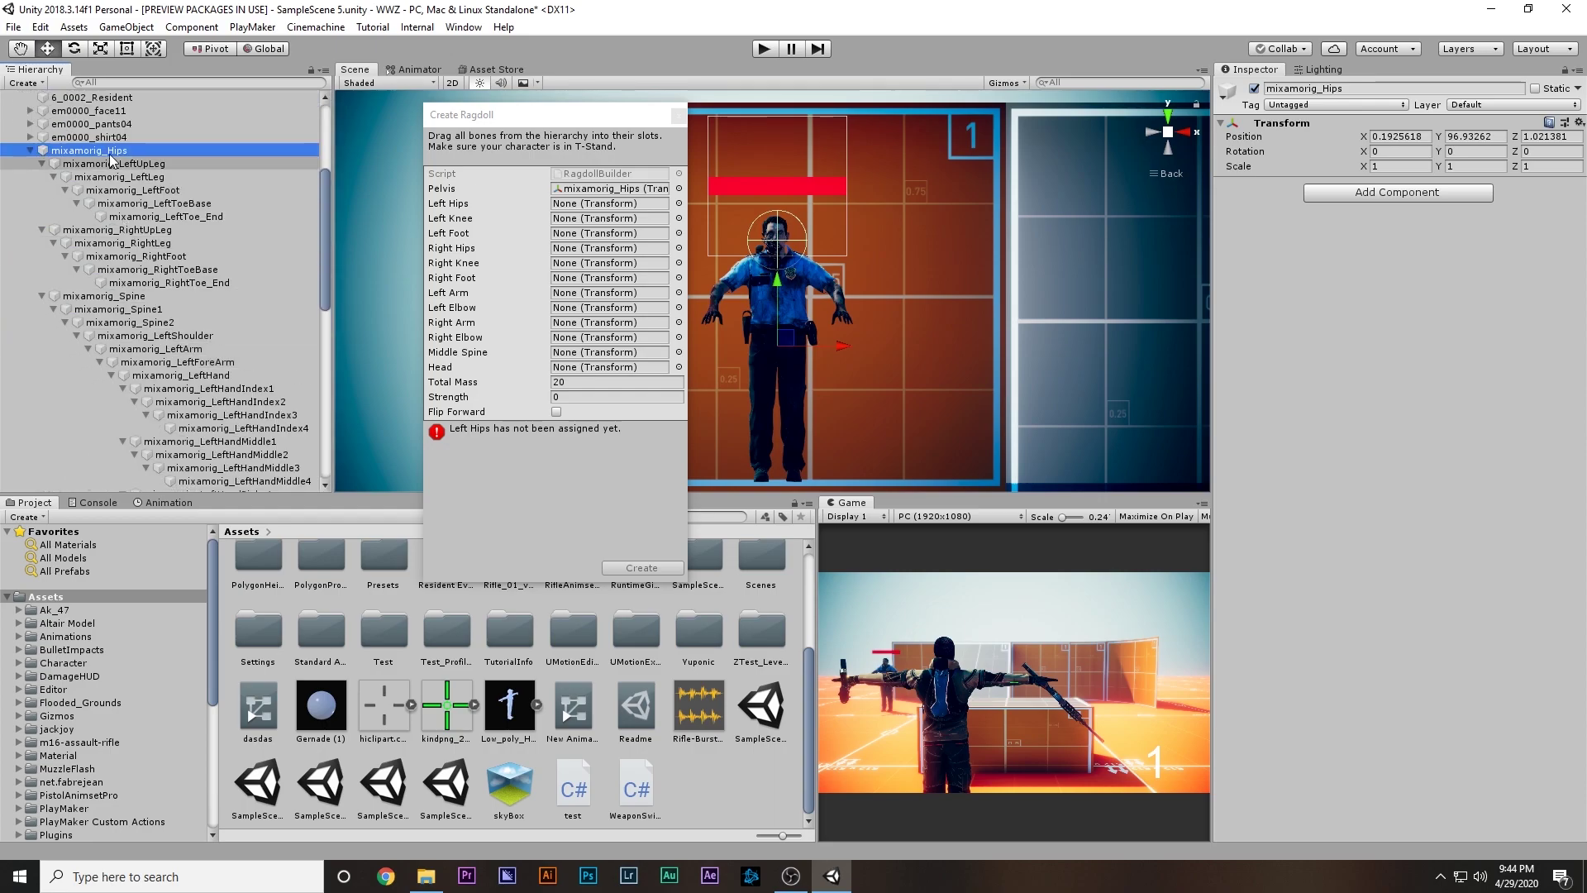
scroll(163, 323, up, 8)
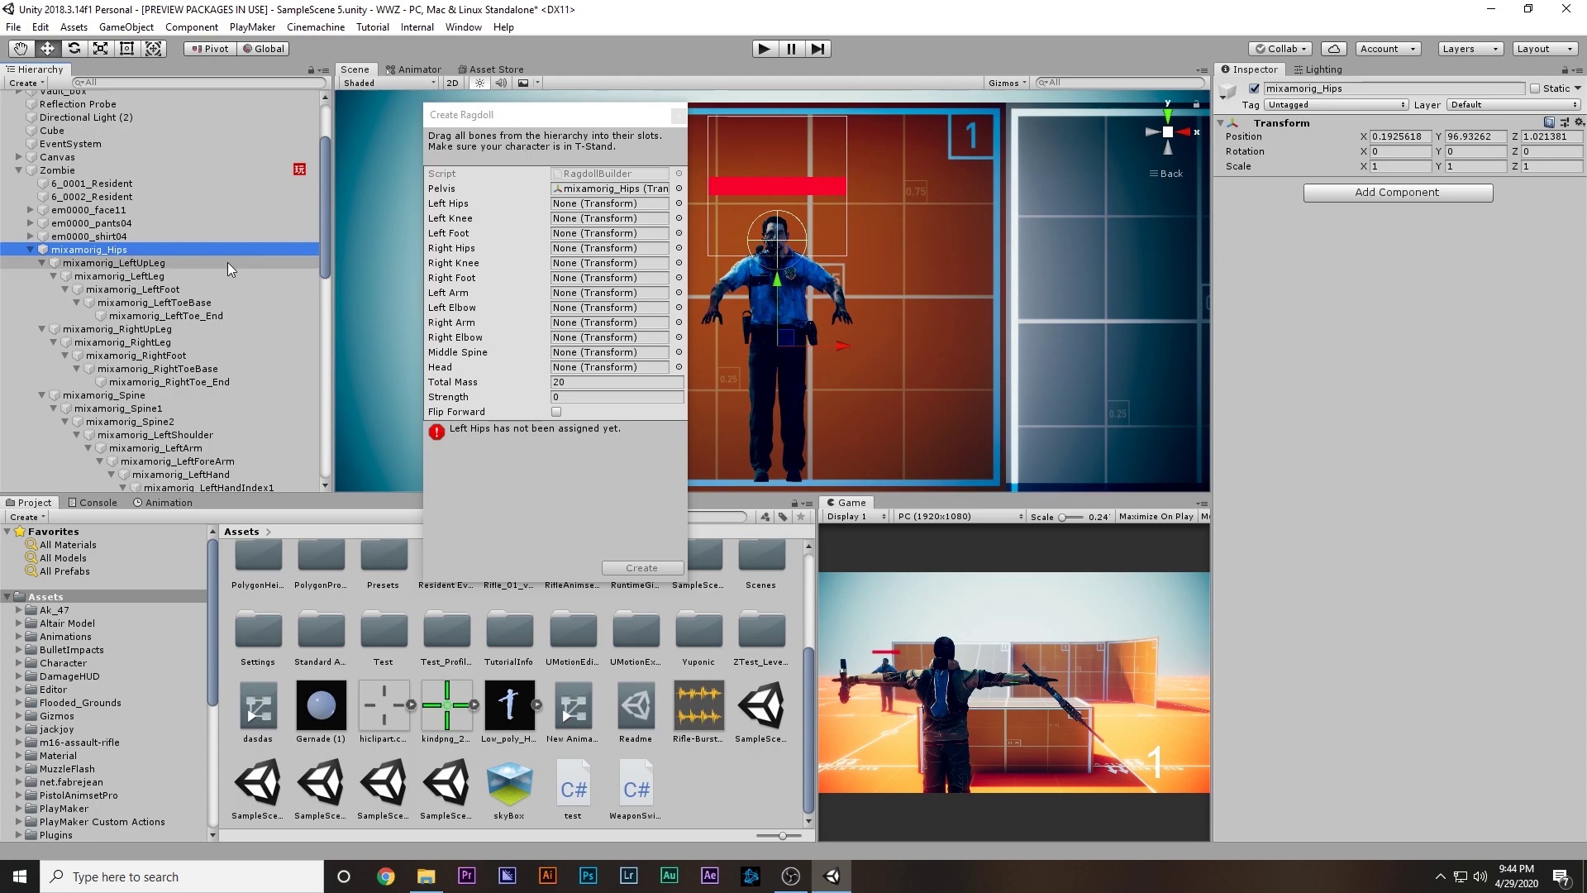
click(139, 264)
click(136, 289)
drag(136, 264, 567, 205)
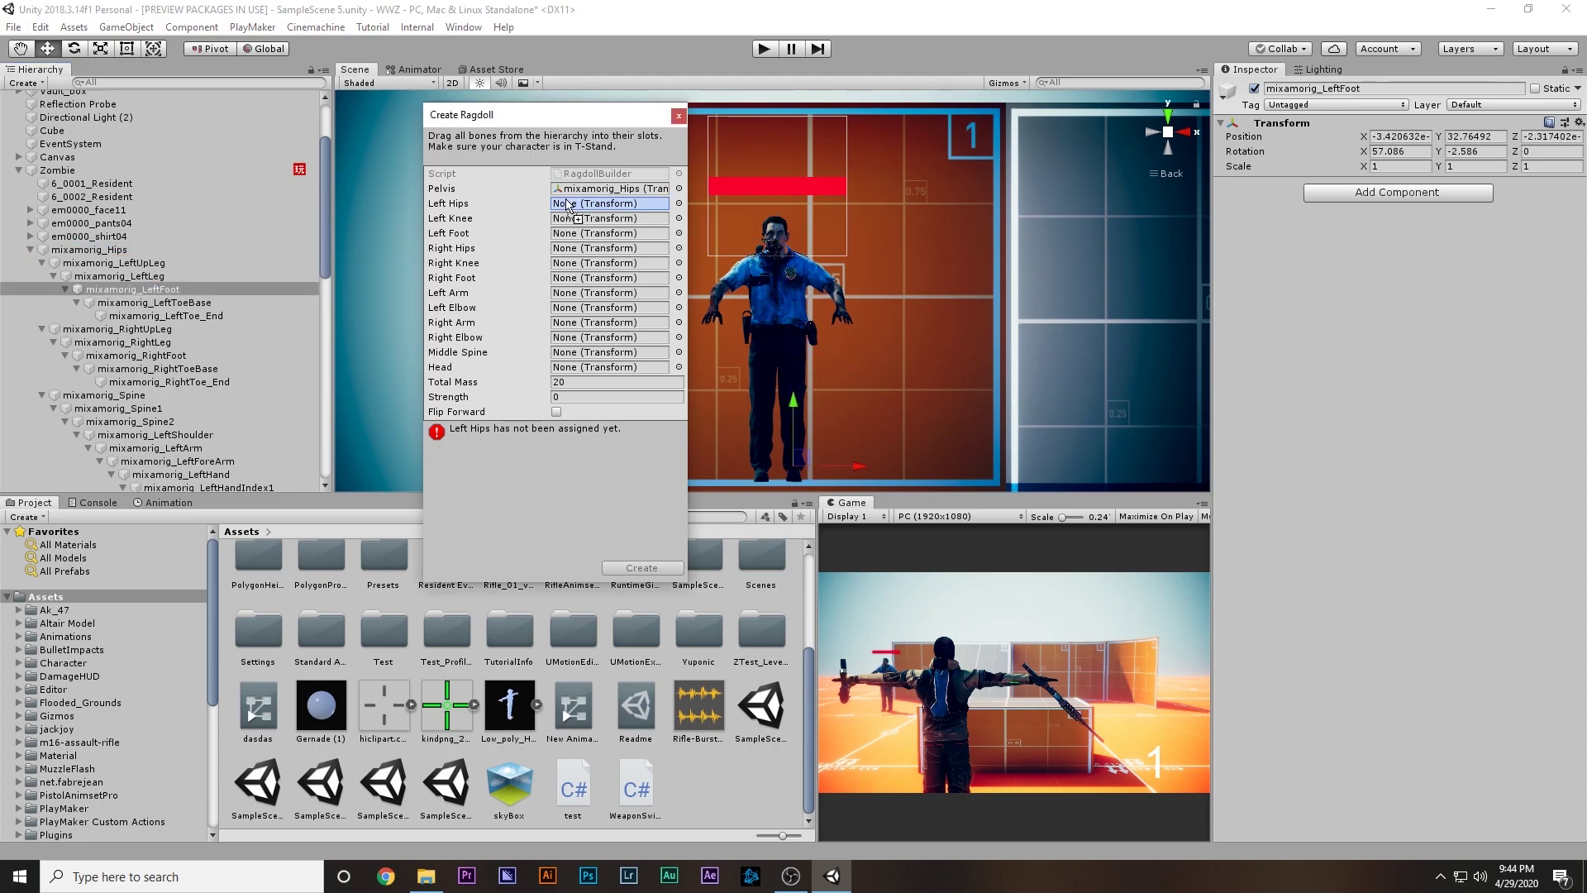
drag(146, 283, 608, 224)
drag(248, 289, 621, 239)
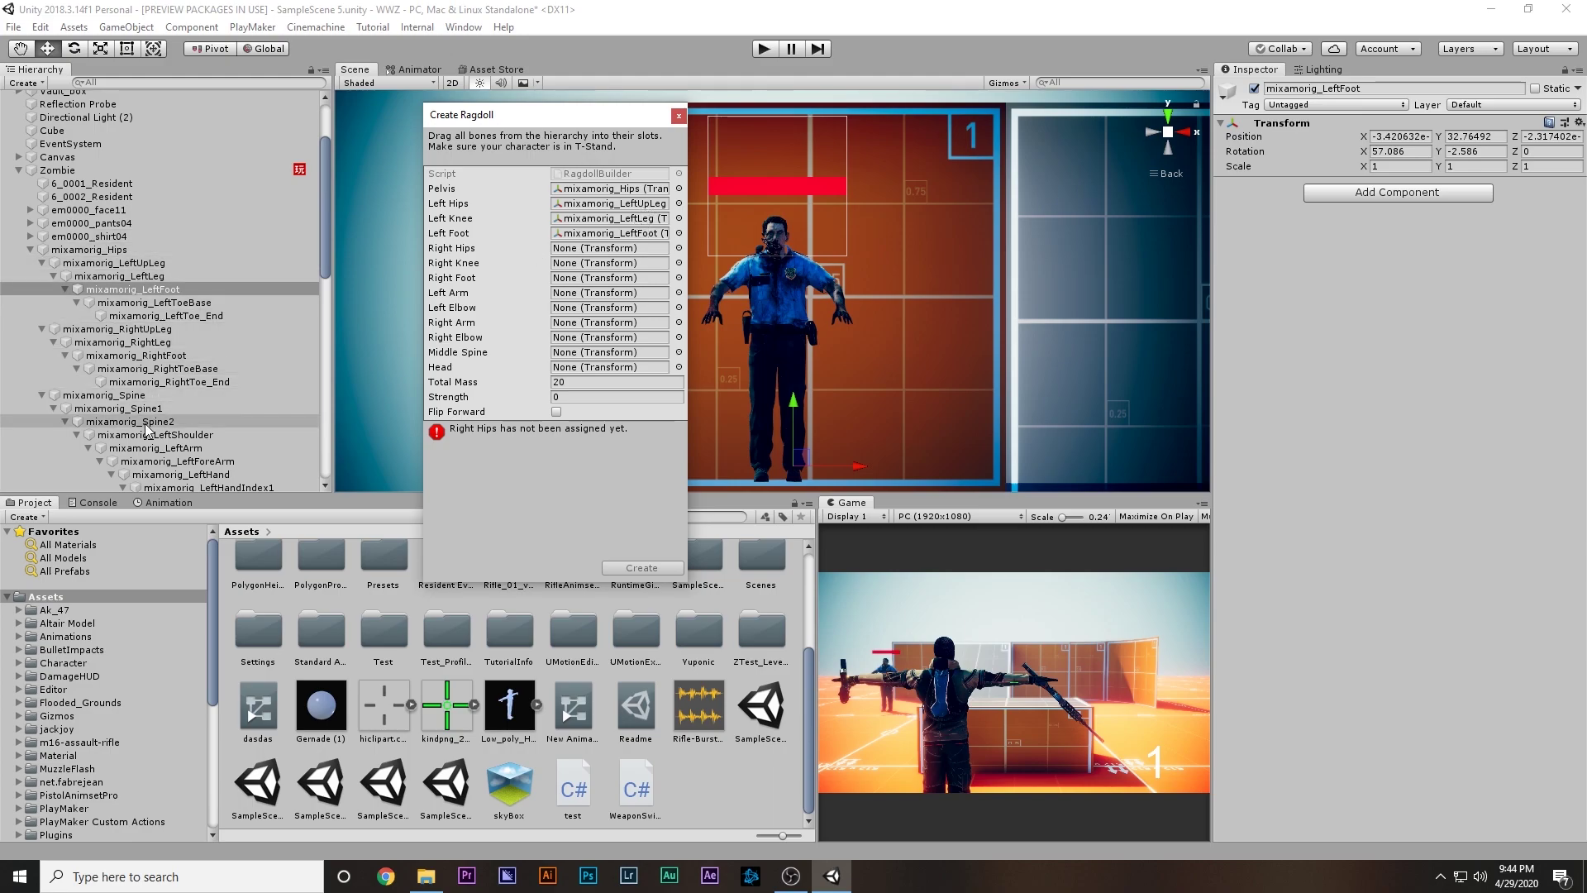
Step: Assign mixamorig_RightUpLeg, RightLeg and RightFoot to the ragdoll's Right Hips, Right Knee and Right Foot
scroll(131, 433, down, 5)
scroll(264, 322, up, 4)
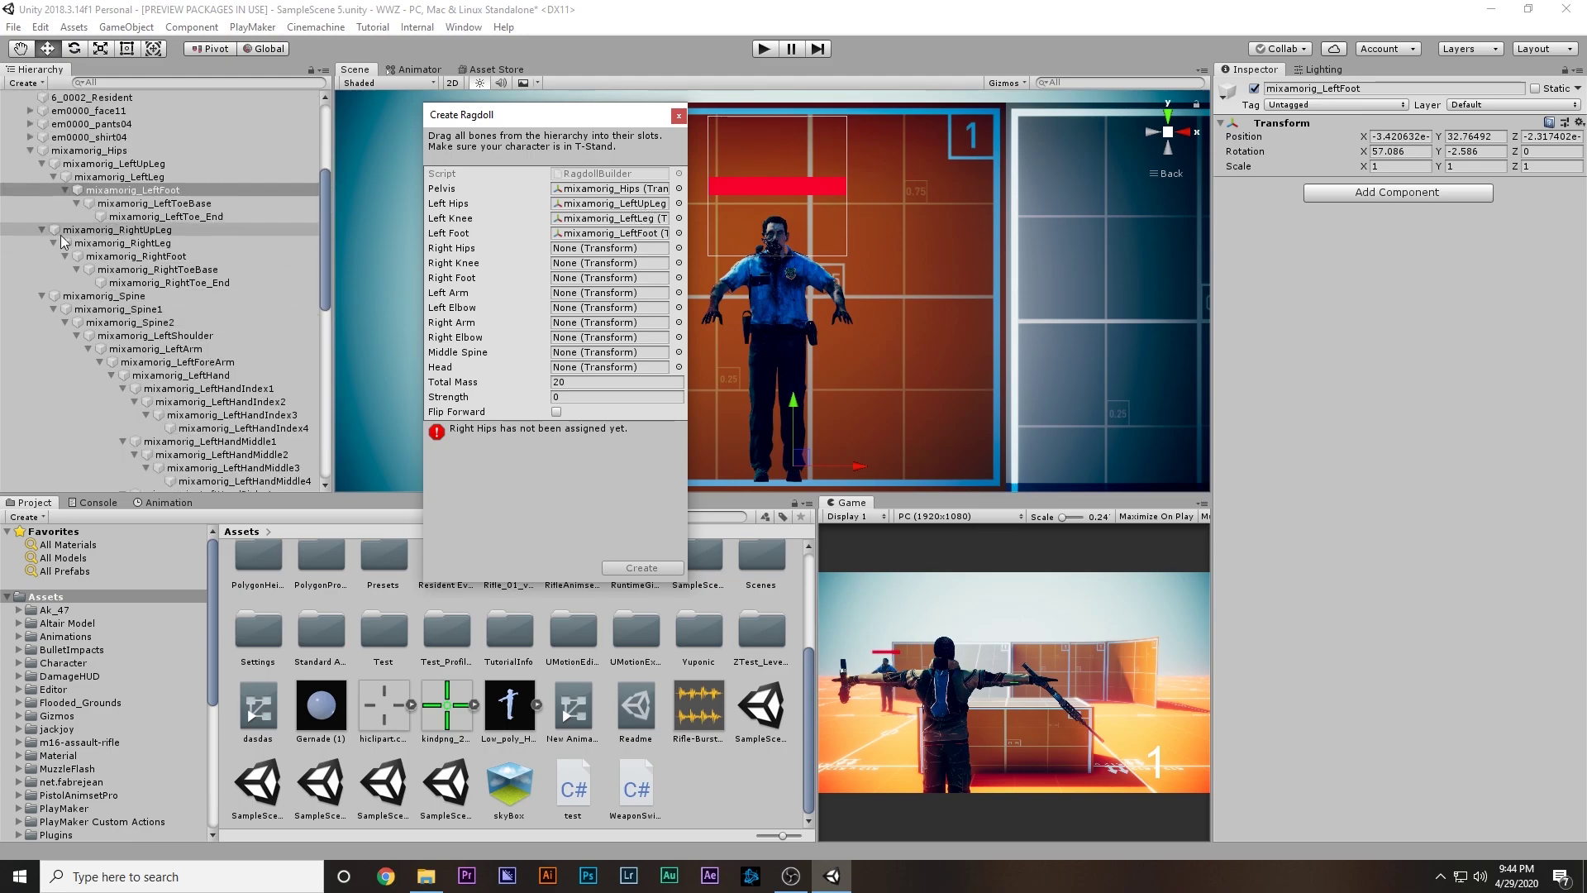
drag(140, 235, 559, 235)
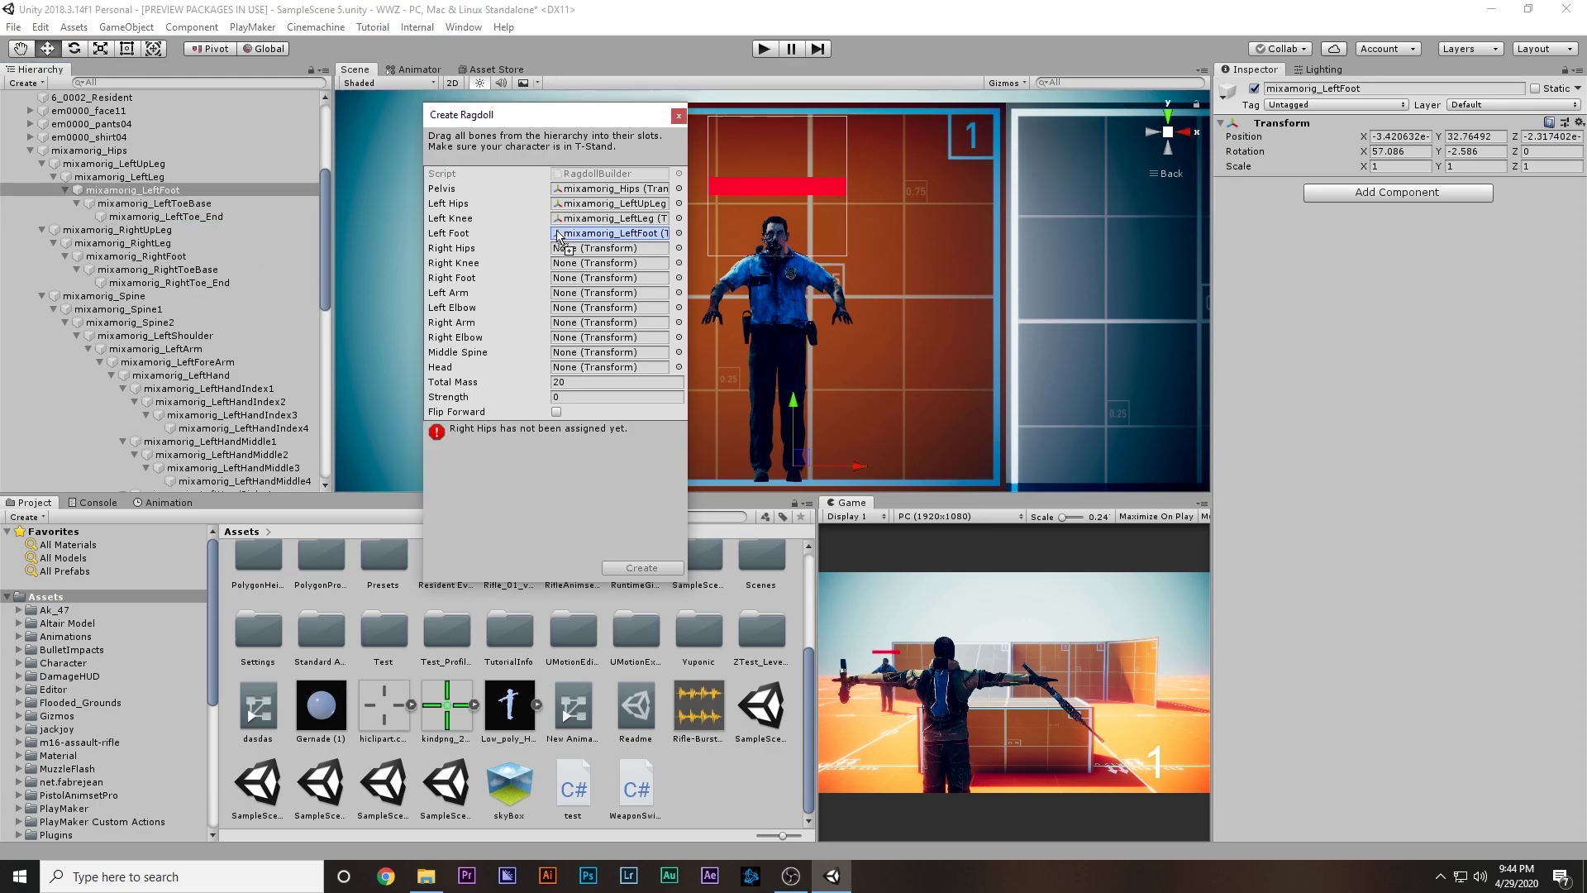
drag(144, 243, 630, 283)
drag(136, 256, 581, 298)
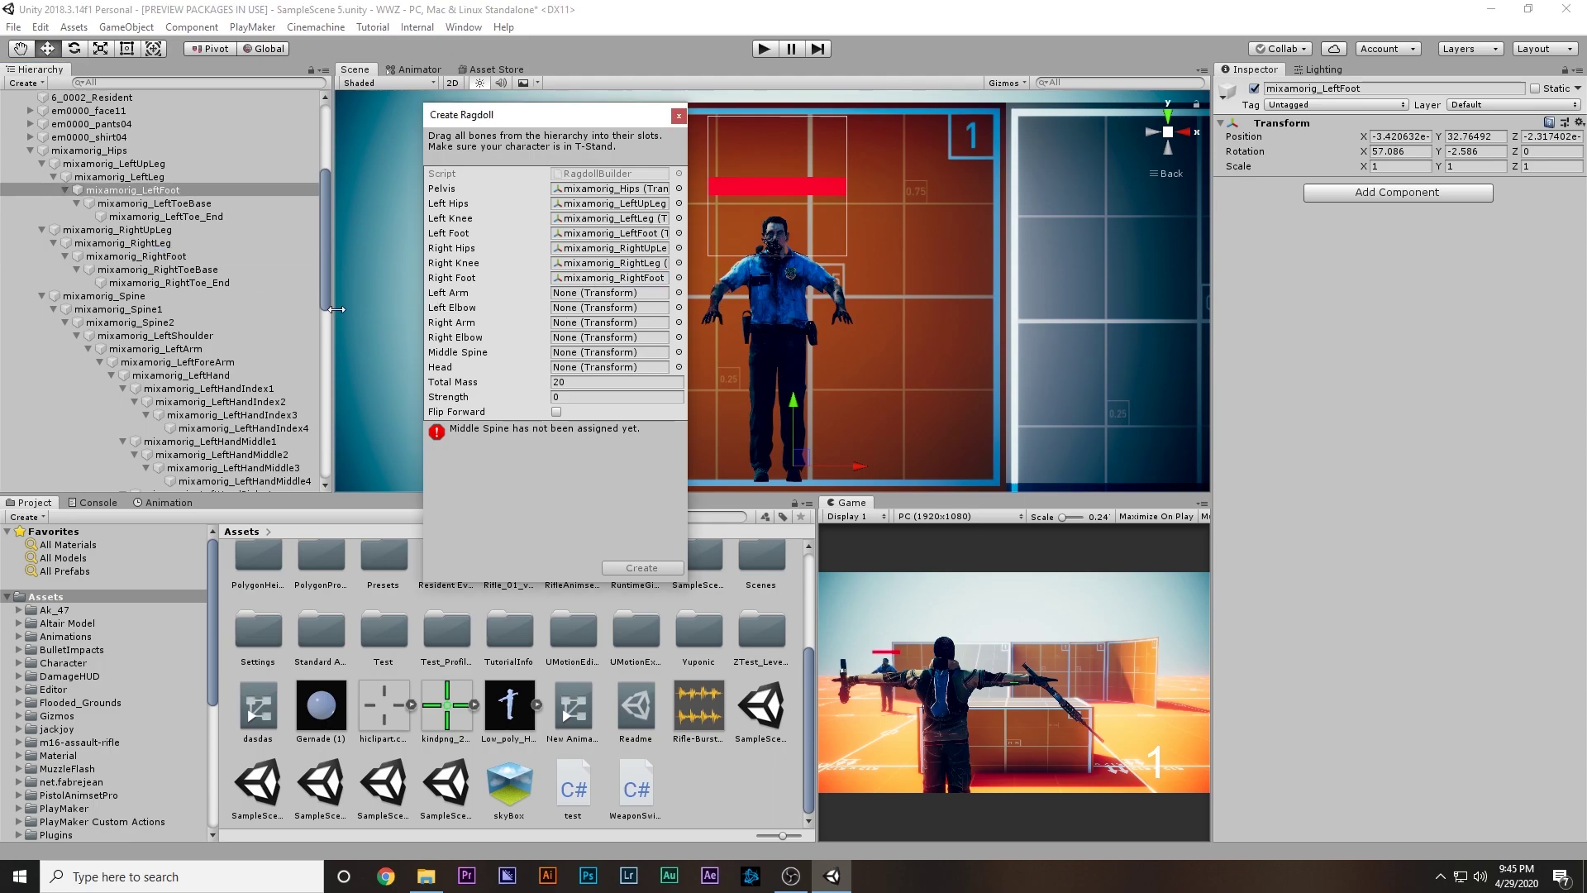
Step: Assign mixamorig_LeftArm and LeftForeArm to Left Arm and Left Elbow, and mixamorig_RightArm and RightForeArm to Right Arm and Right Elbow
drag(161, 349, 583, 296)
drag(169, 361, 477, 297)
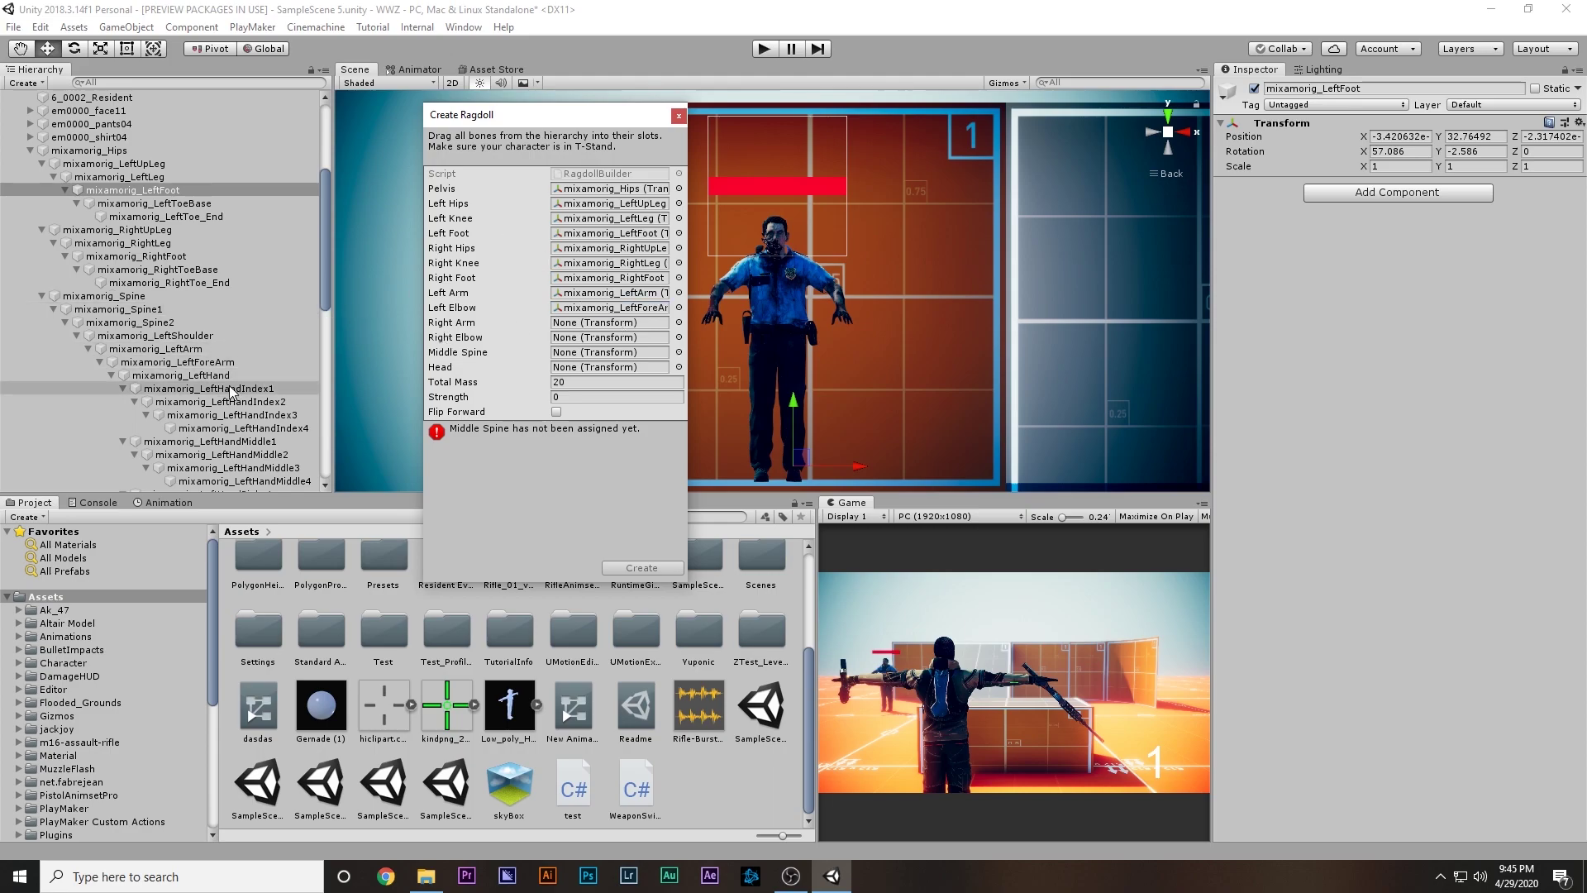
scroll(166, 430, down, 5)
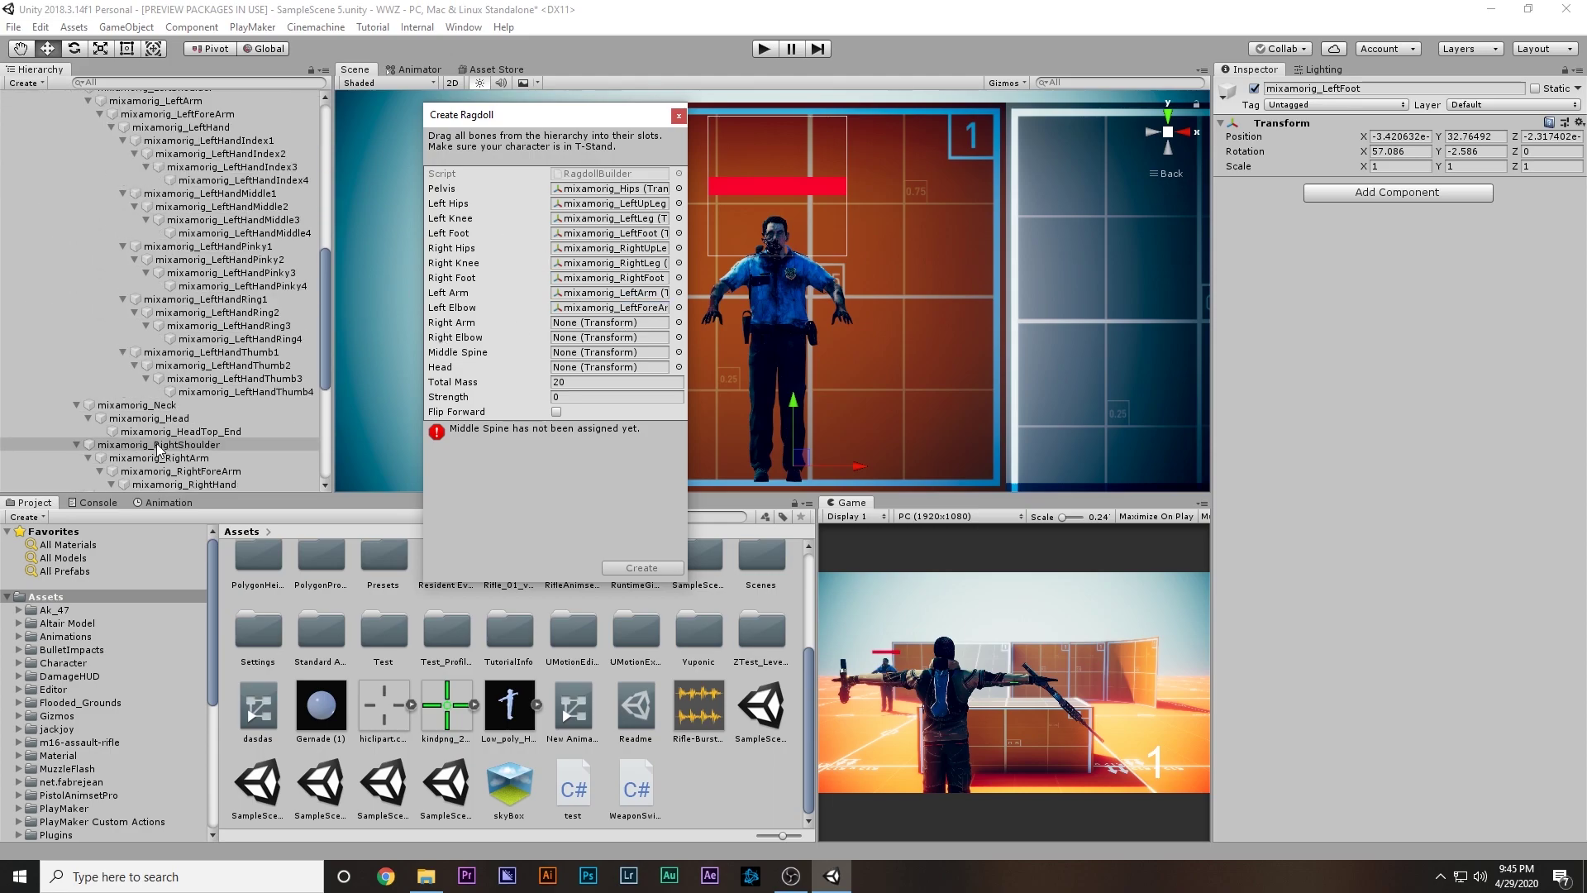
scroll(156, 443, down, 1)
drag(172, 408, 584, 331)
drag(180, 421, 588, 347)
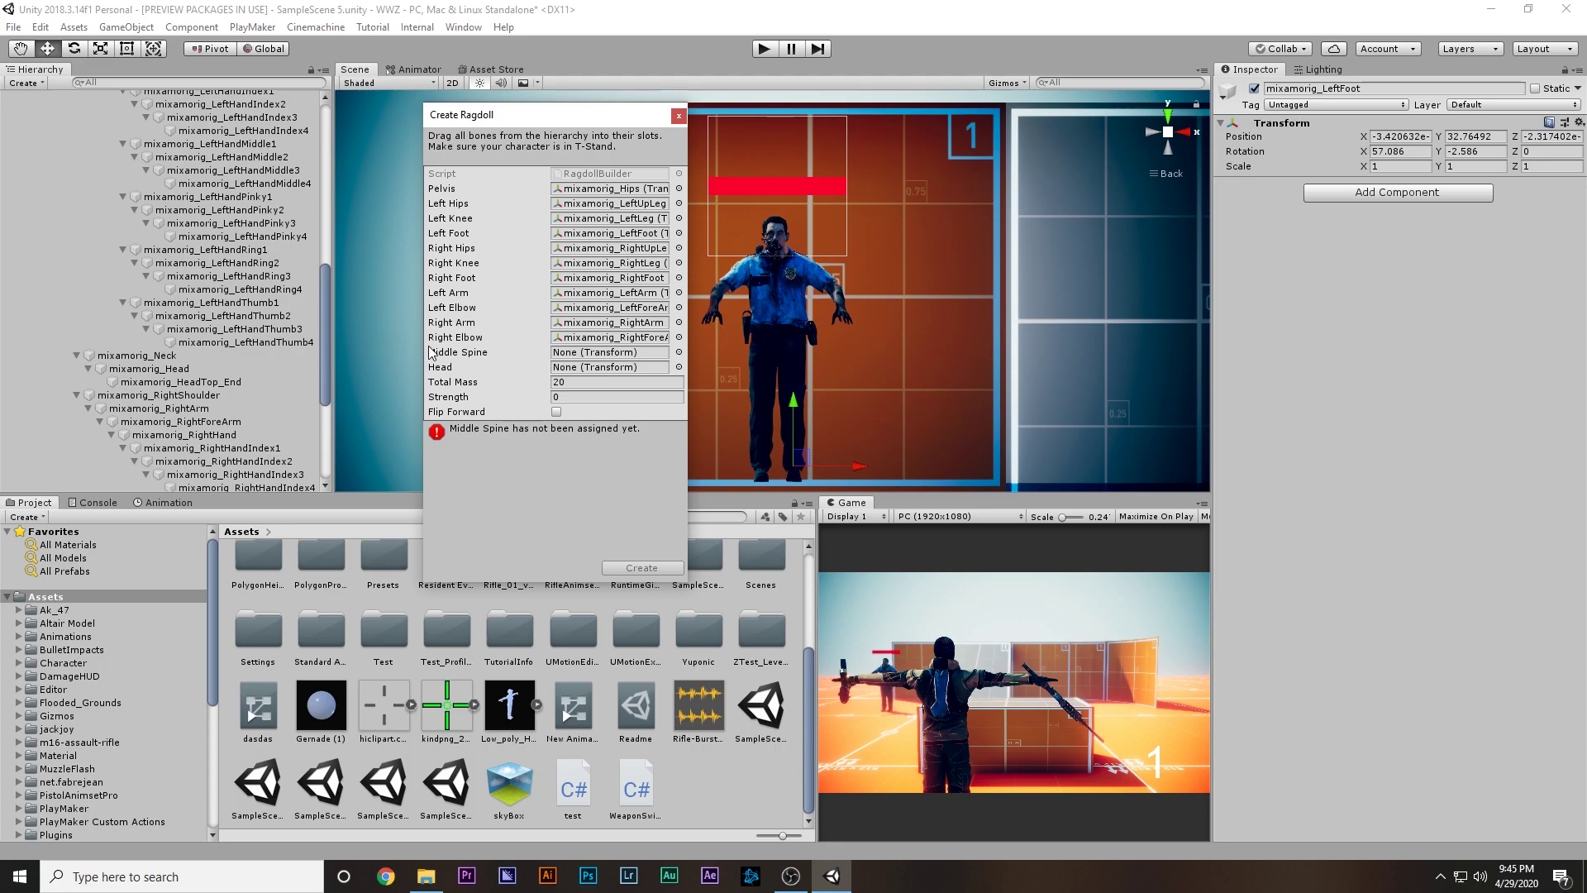
Step: Assign mixamorig_Spine1 to Middle Spine and mixamorig_Head to Head, and create the ragdoll
scroll(227, 323, up, 7)
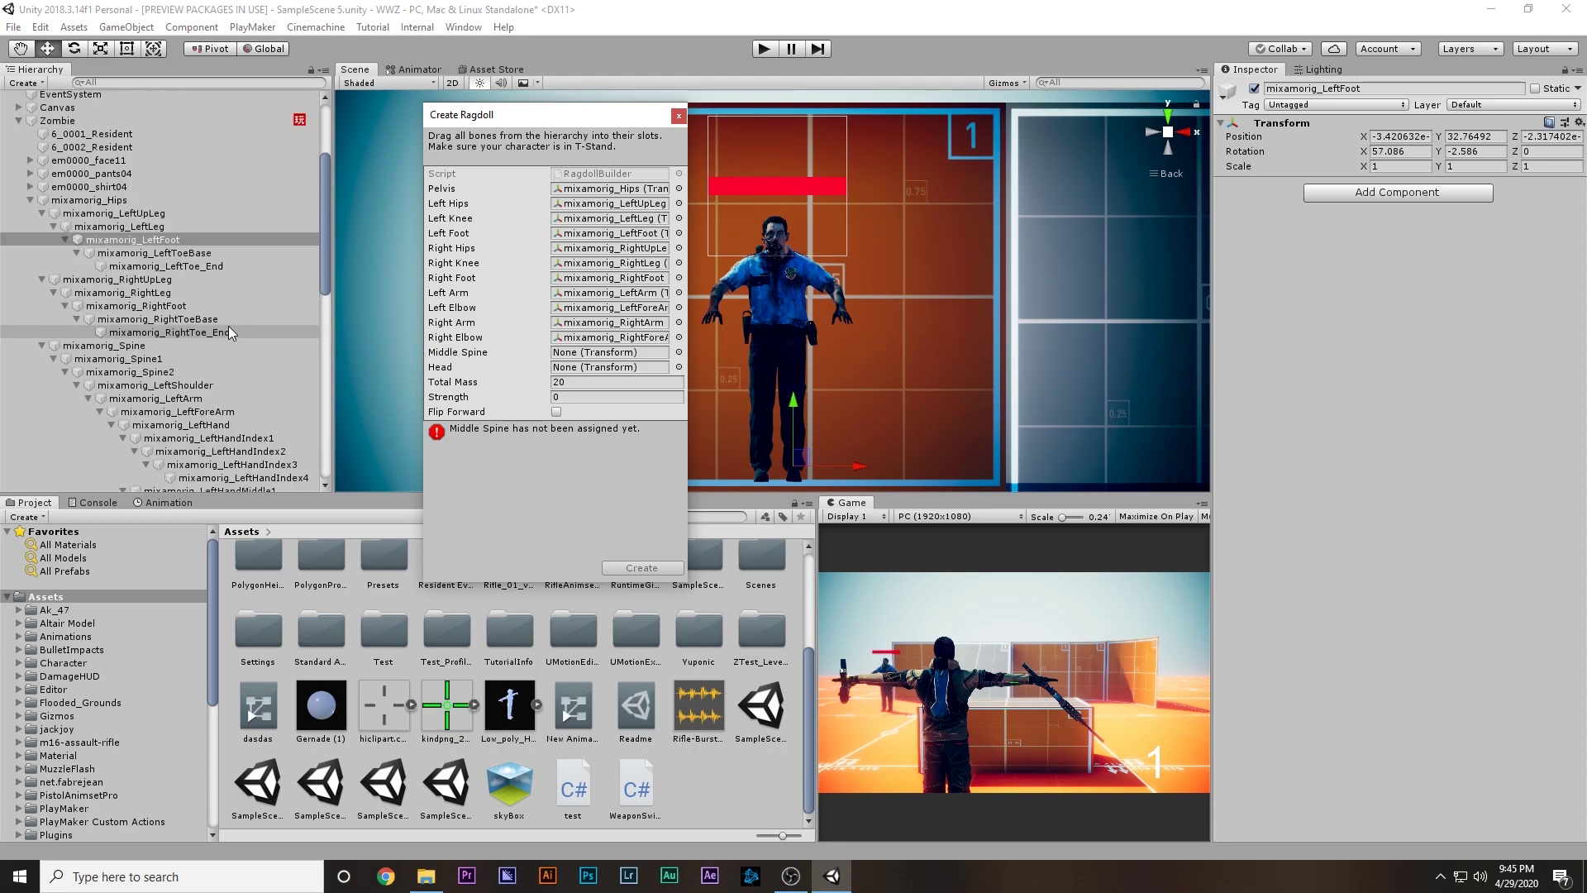
click(128, 350)
click(145, 370)
drag(142, 359, 576, 355)
scroll(165, 372, down, 5)
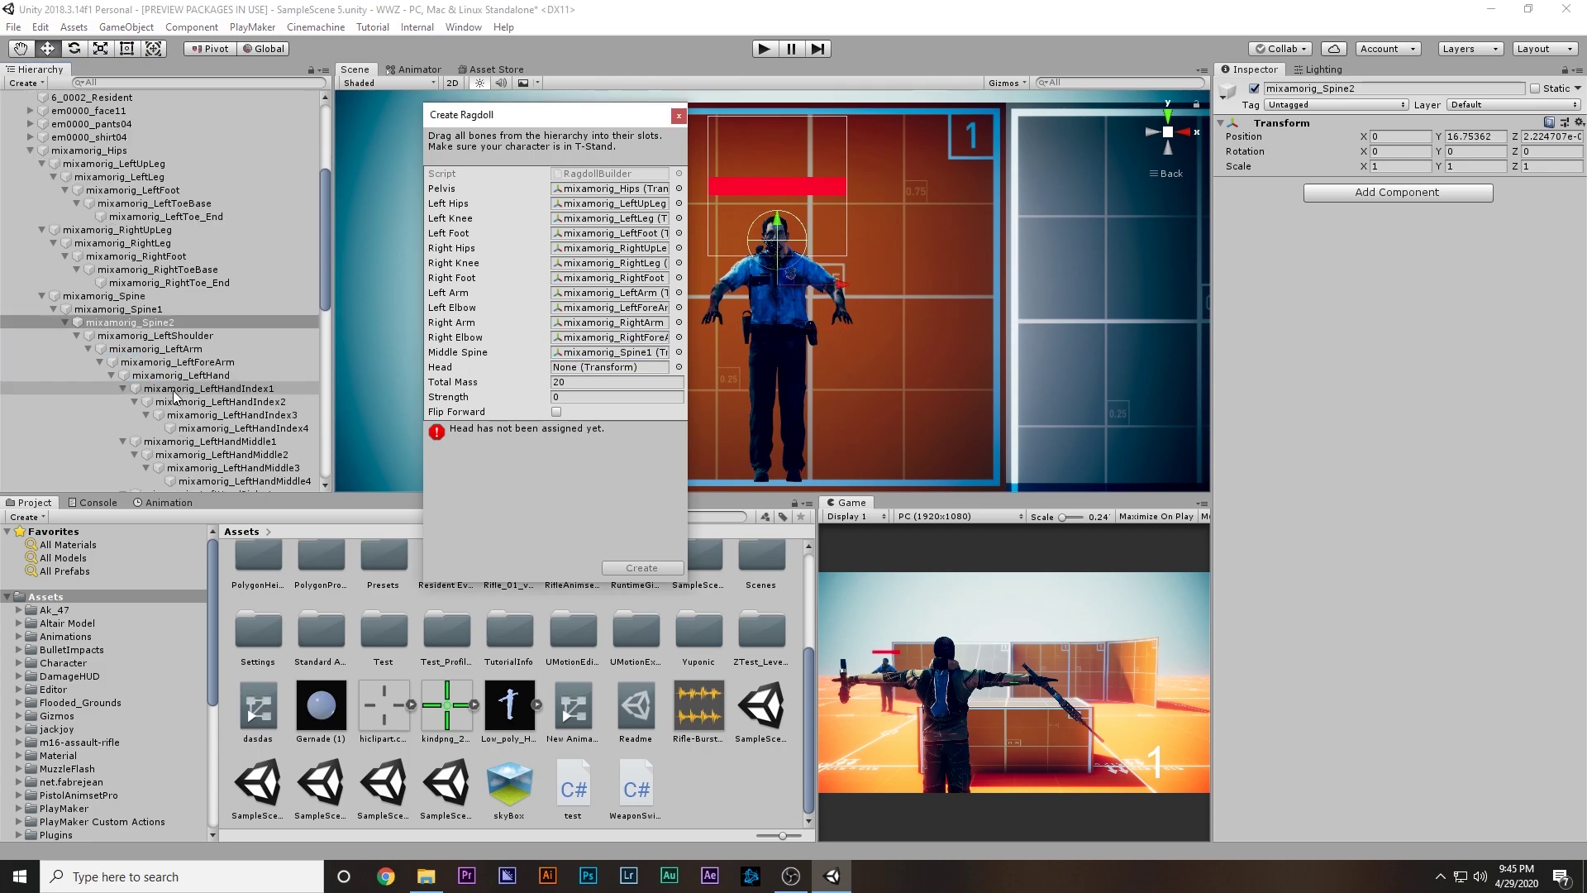
drag(161, 474, 603, 376)
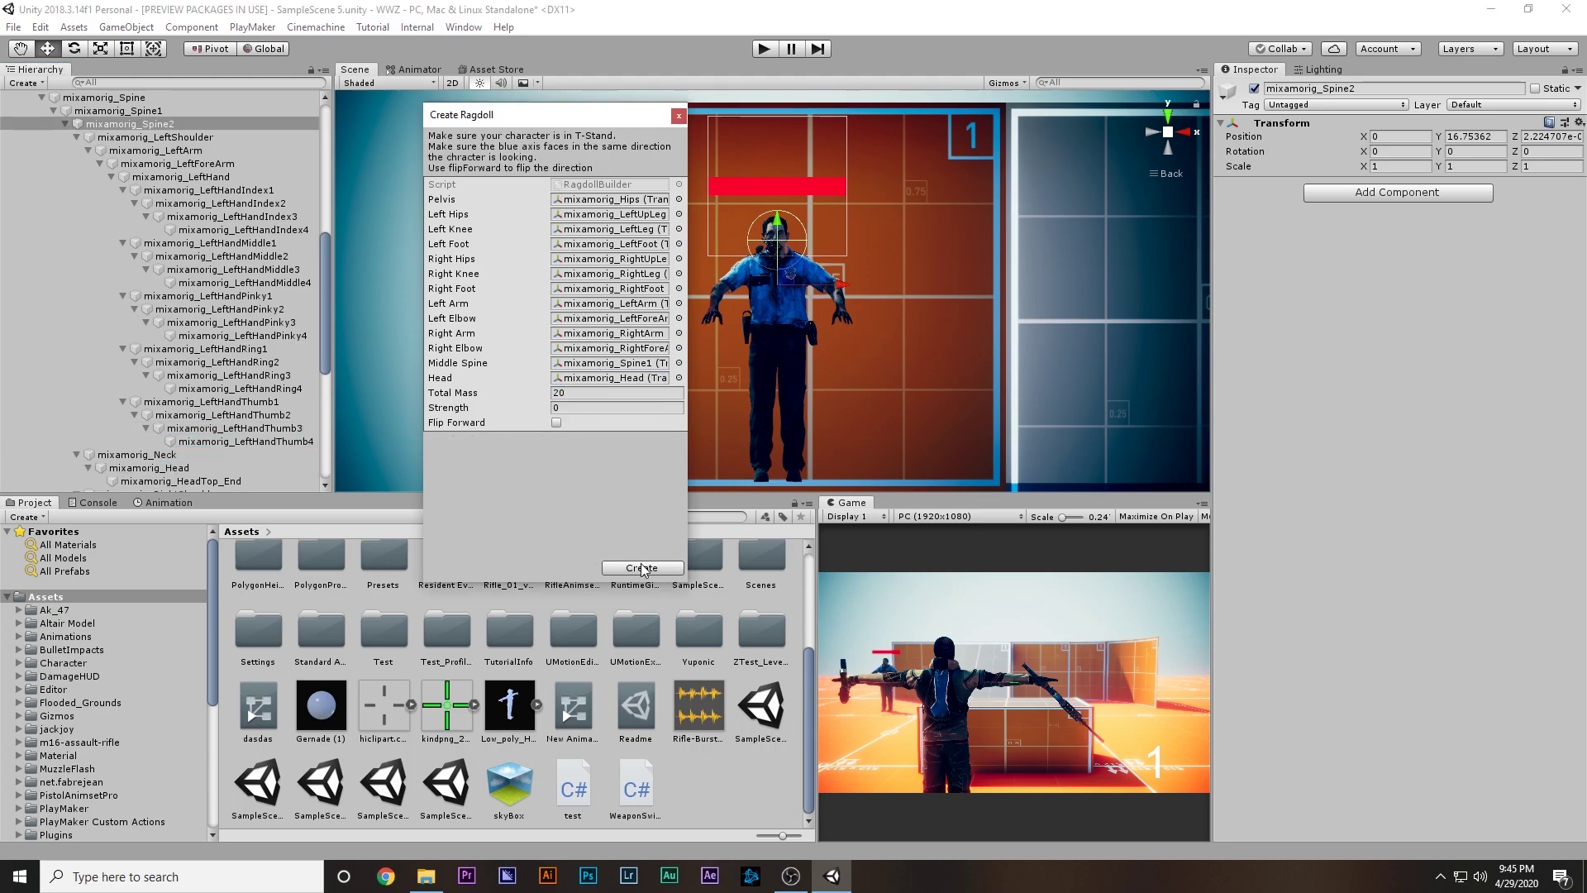
click(643, 568)
Step: Select the Zombie and examine its generated ragdoll colliders from the back and right views
scroll(261, 261, up, 6)
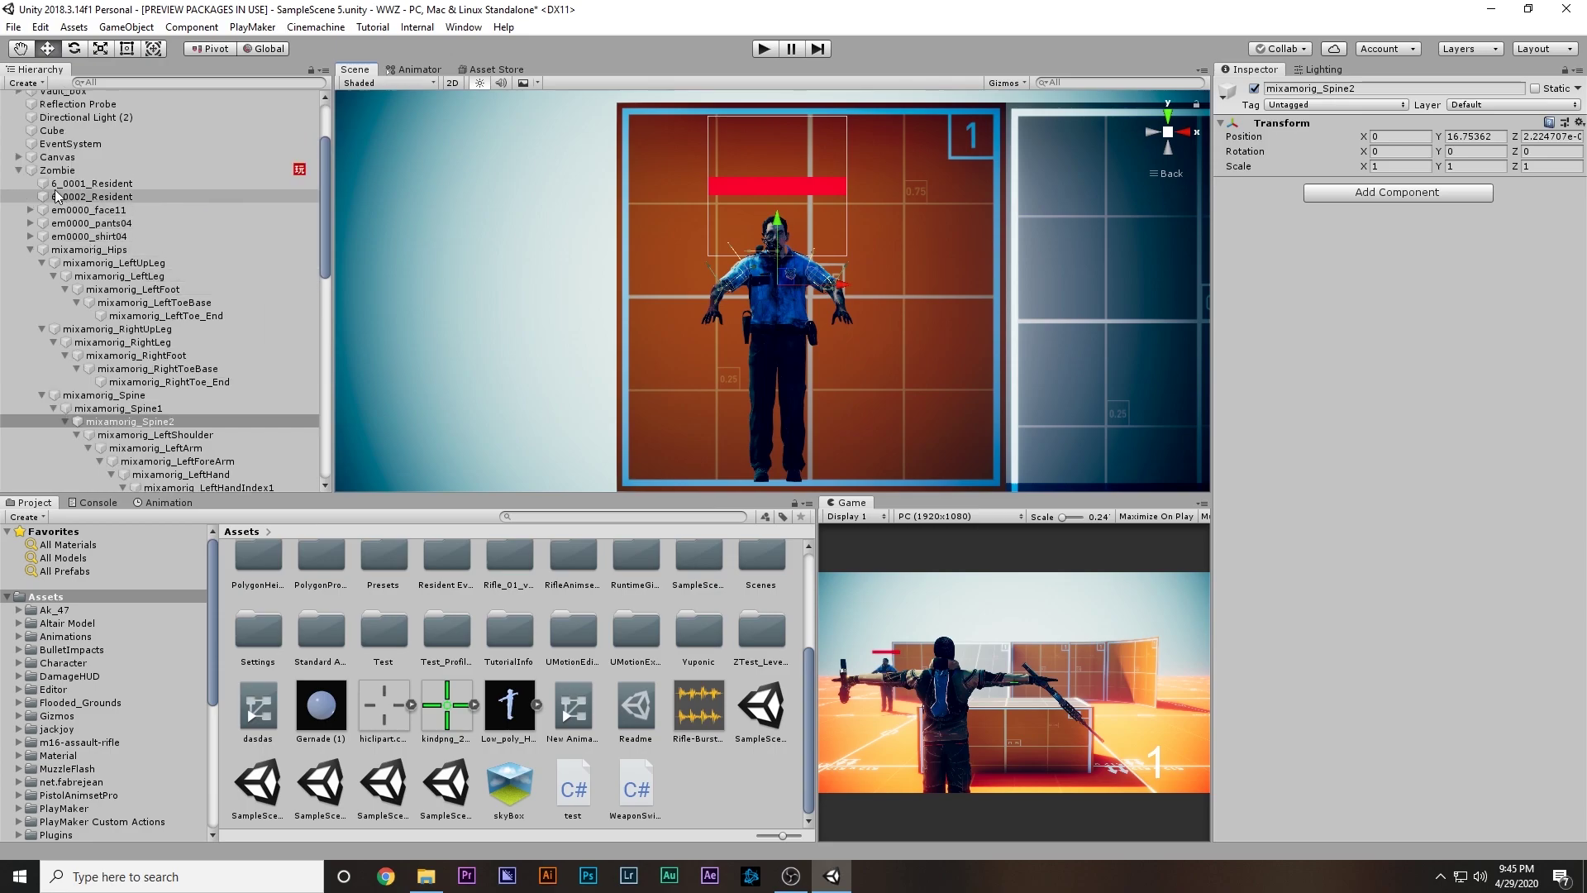
click(73, 172)
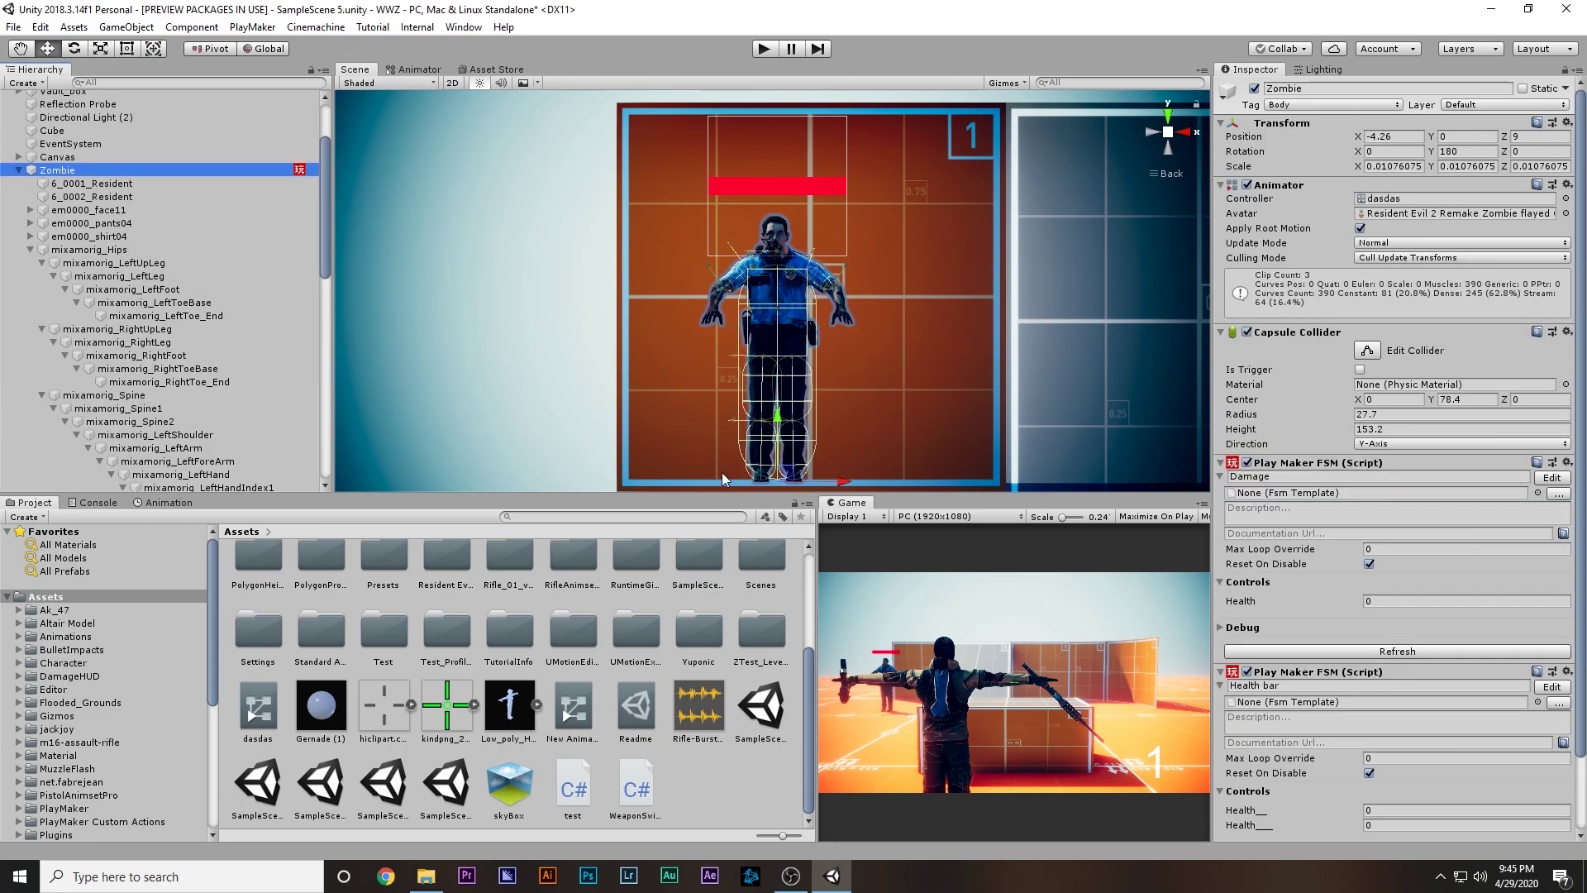
scroll(779, 327, up, 12)
middle_drag(777, 464, 800, 409)
scroll(726, 274, down, 2)
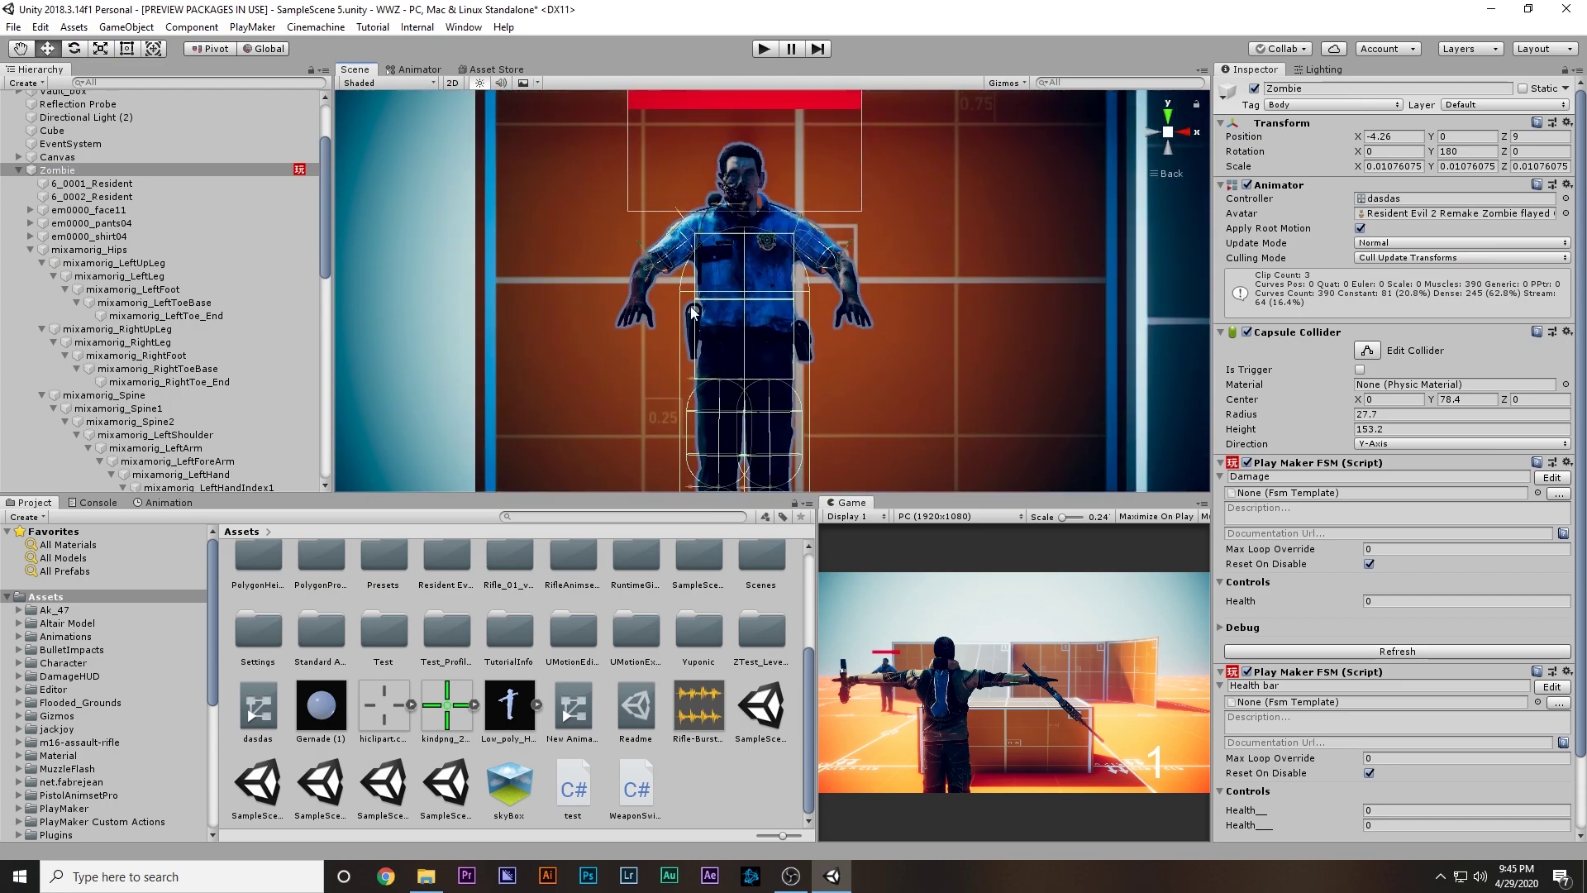
right_drag(723, 319, 855, 332)
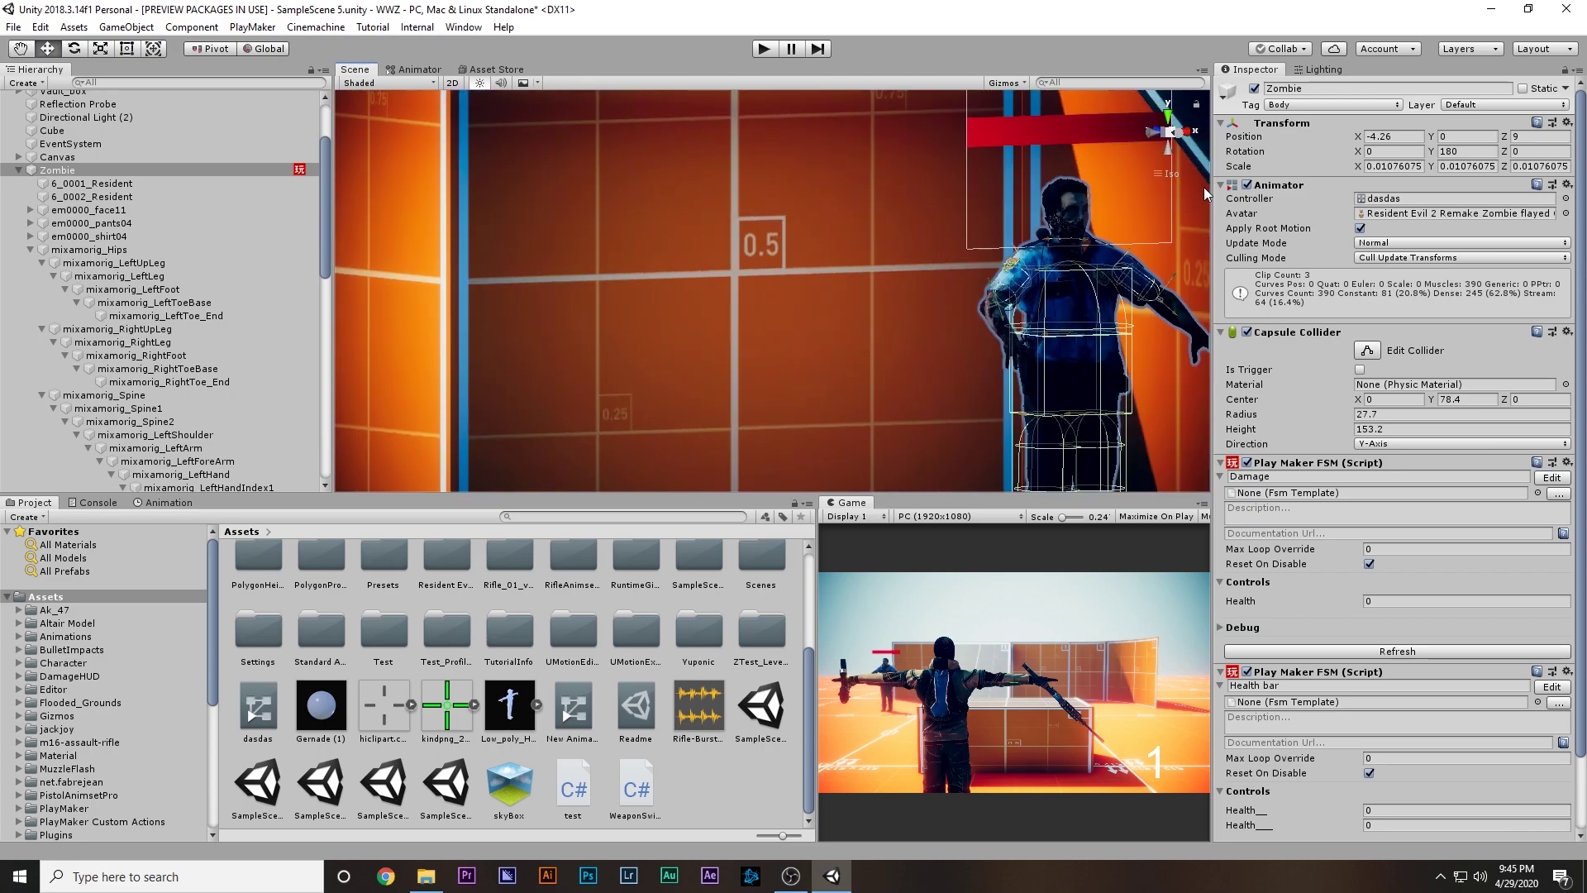
click(1188, 134)
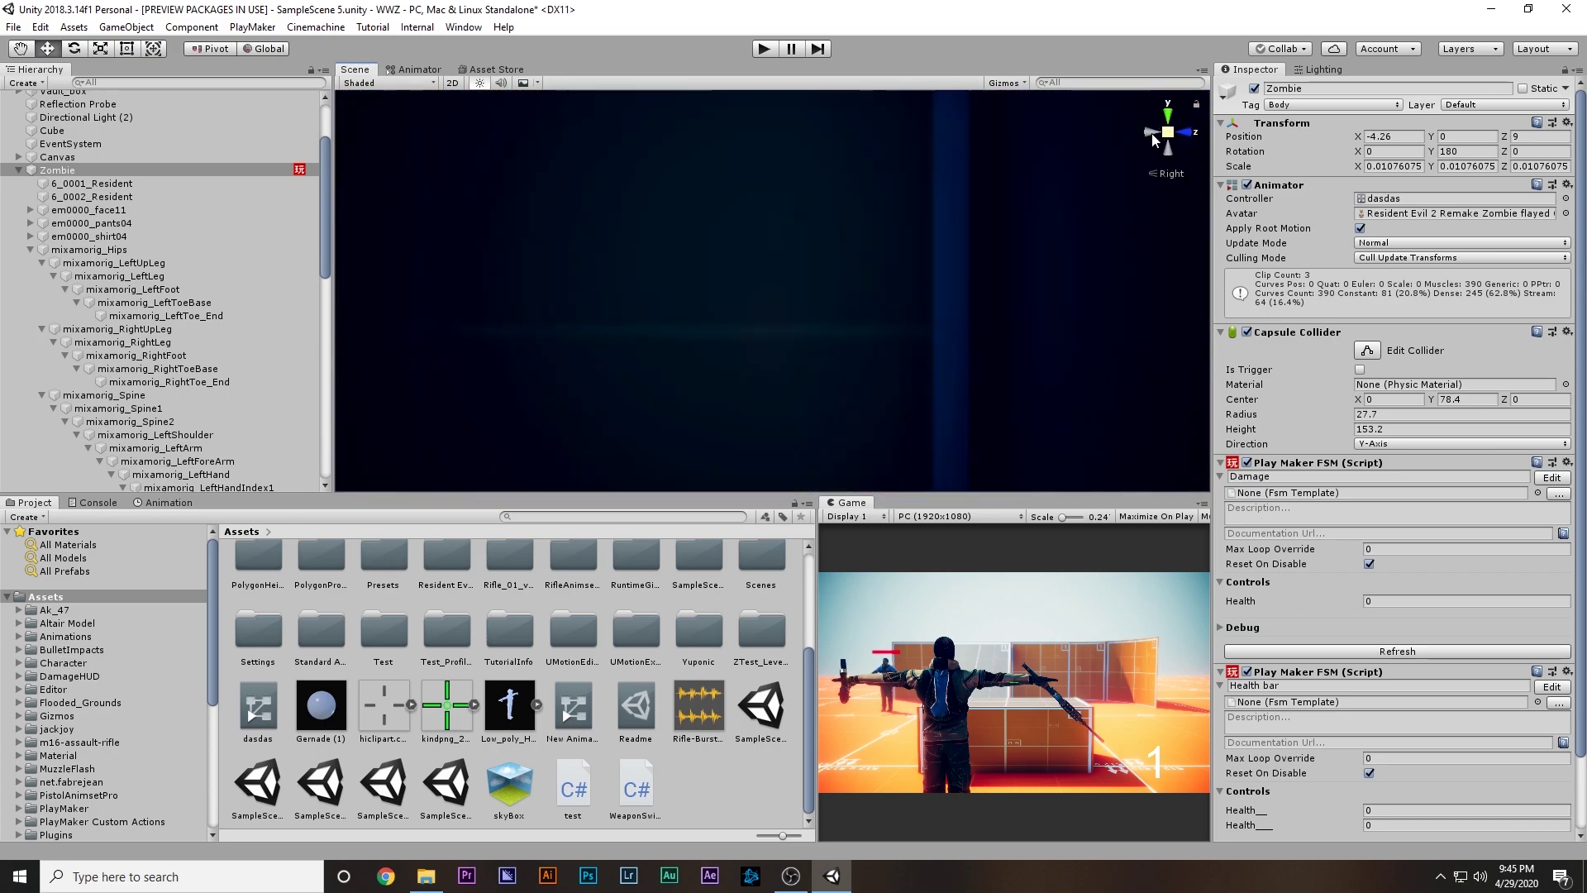
scroll(967, 246, down, 5)
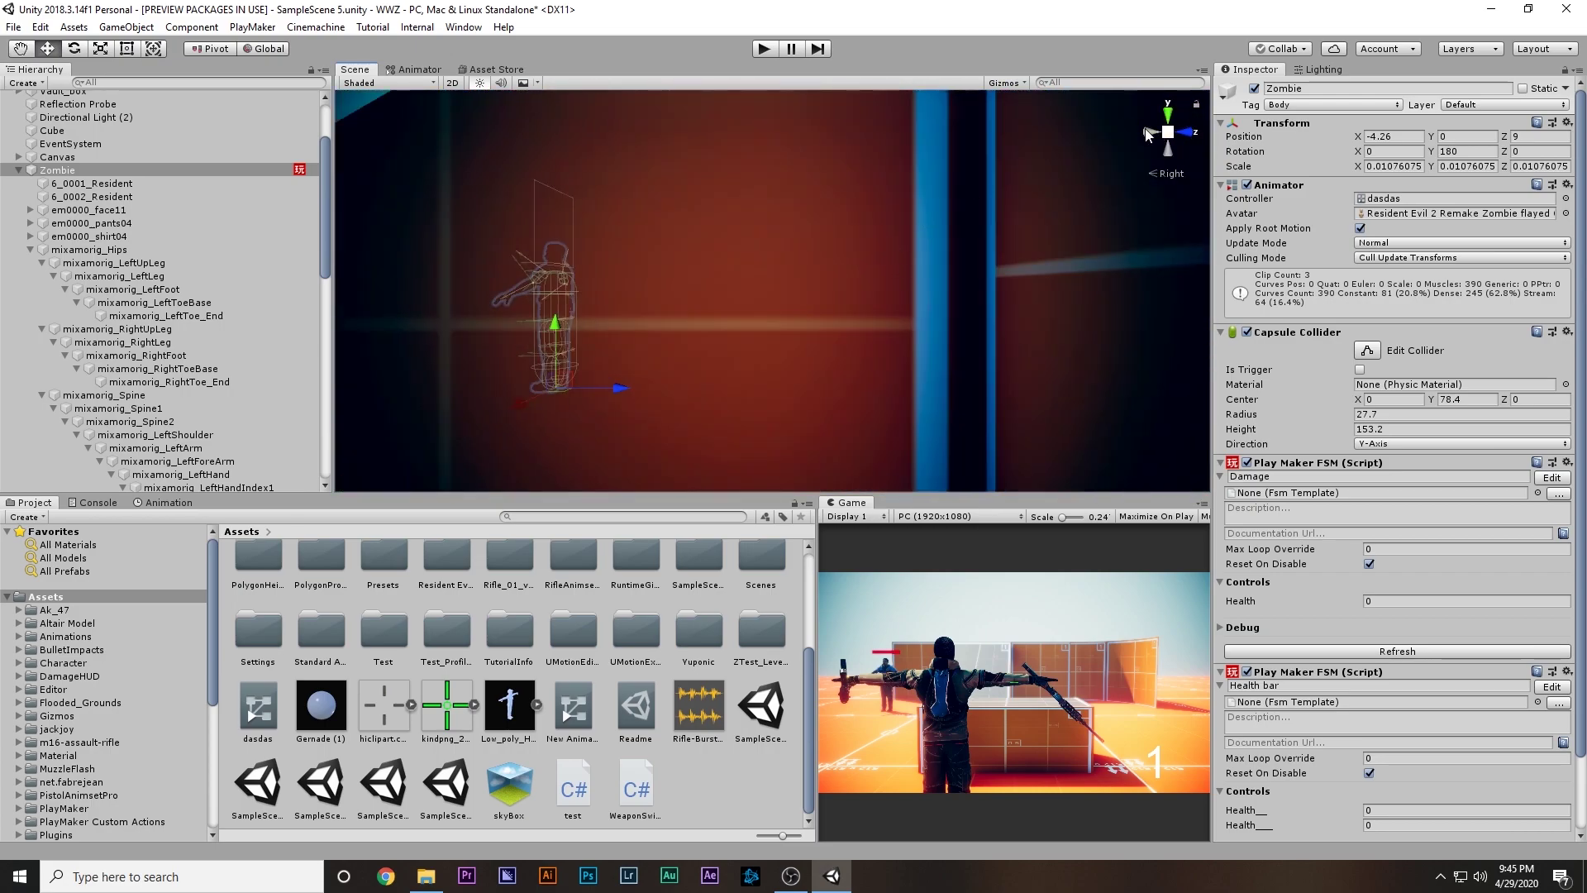
click(1148, 133)
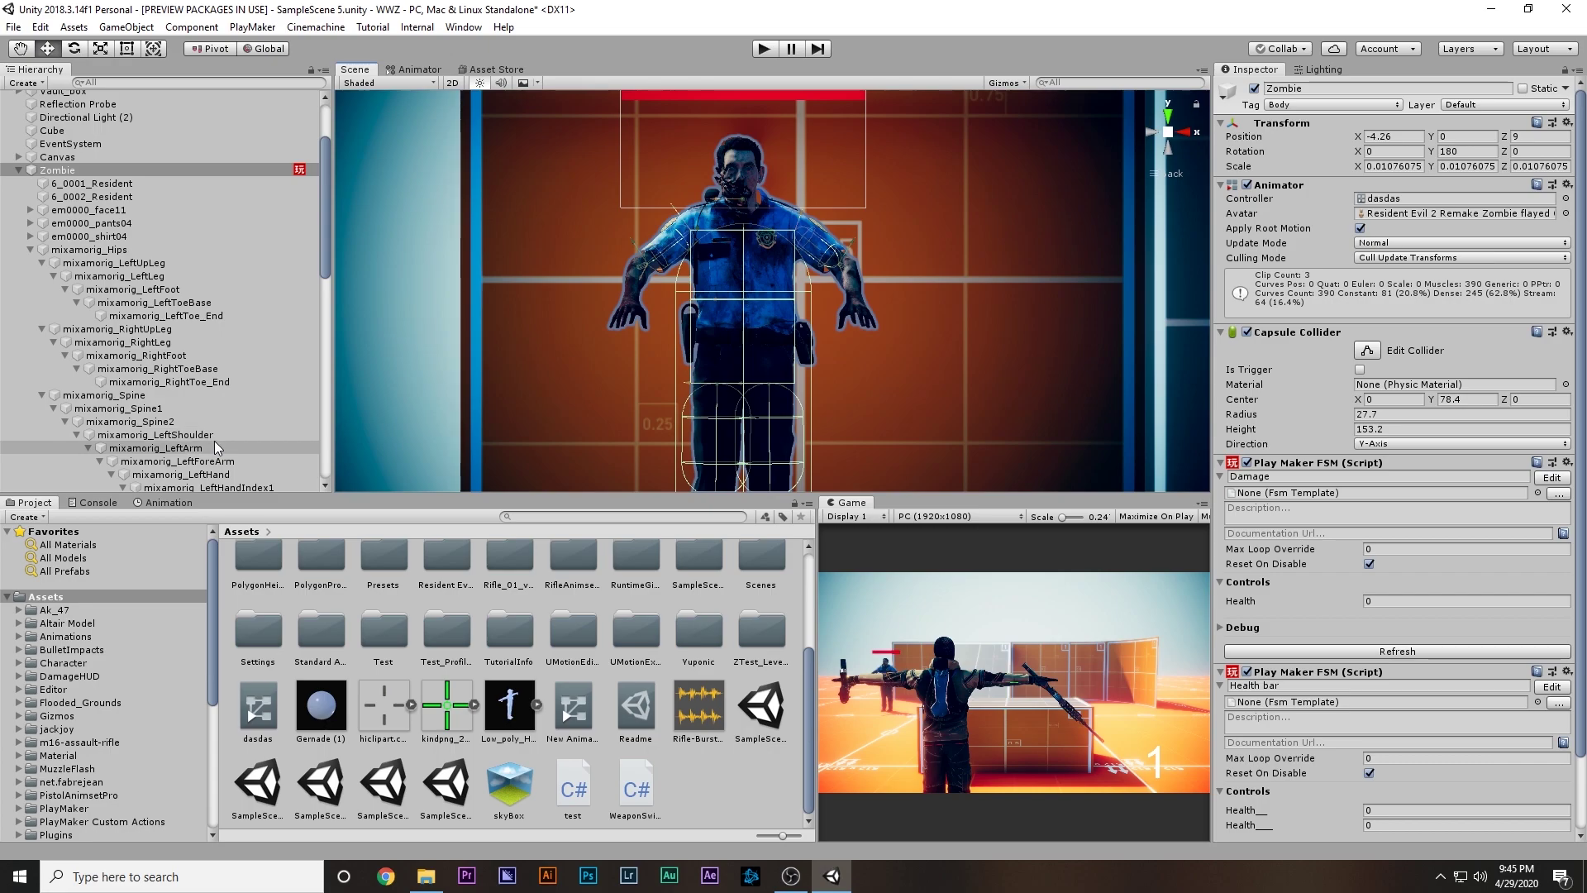
Step: Set the mixamorig_Head sphere collider's radius to 14.76 and its center Y to 10.92
scroll(157, 376, down, 7)
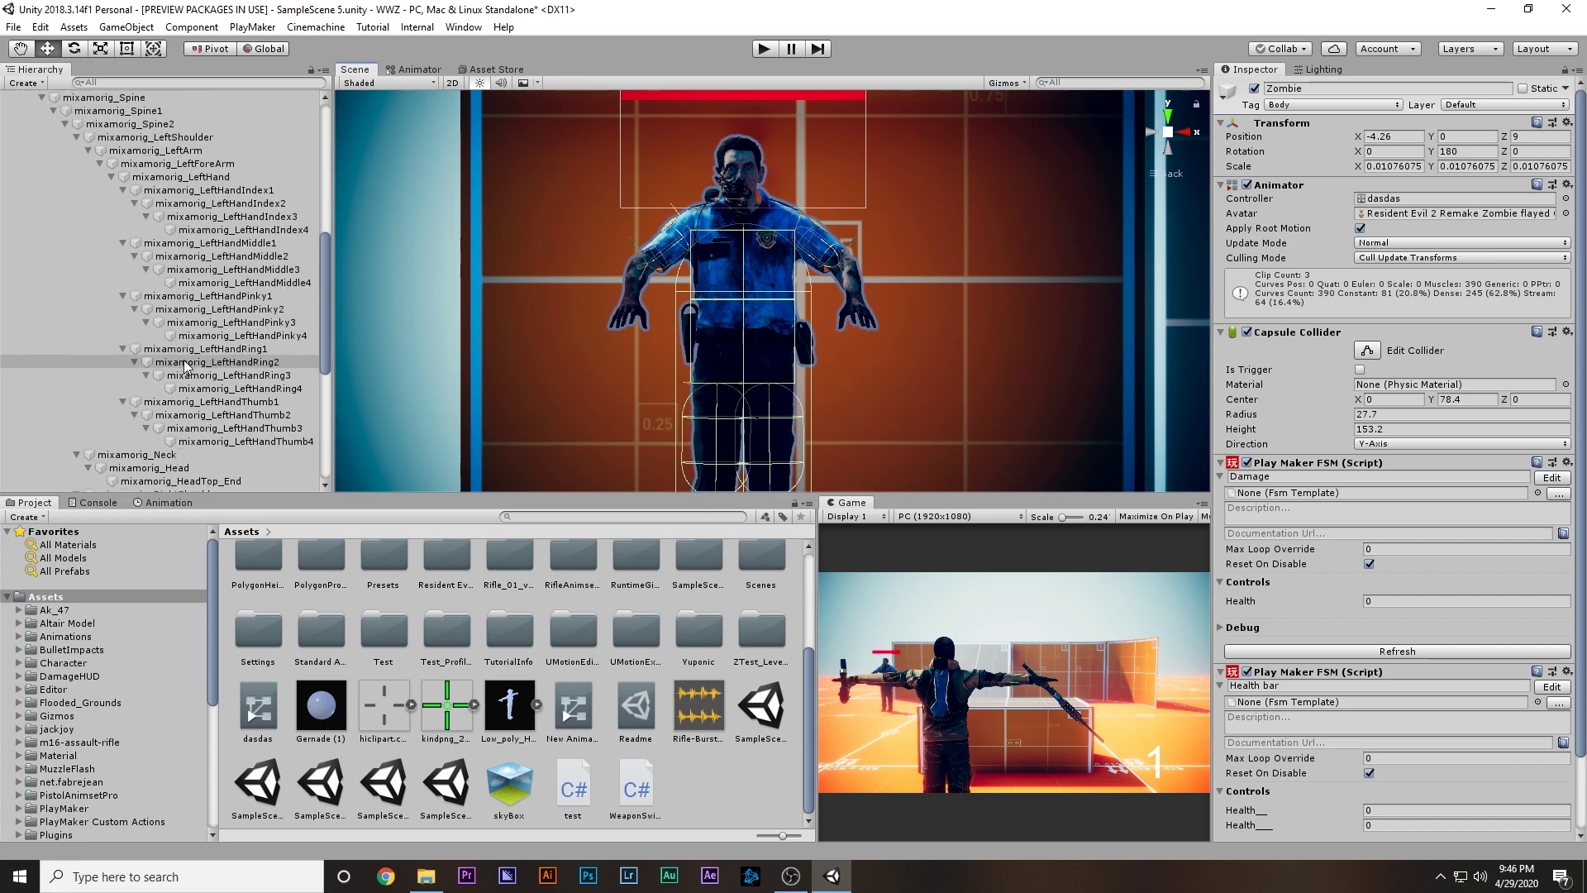
scroll(171, 386, down, 3)
click(201, 369)
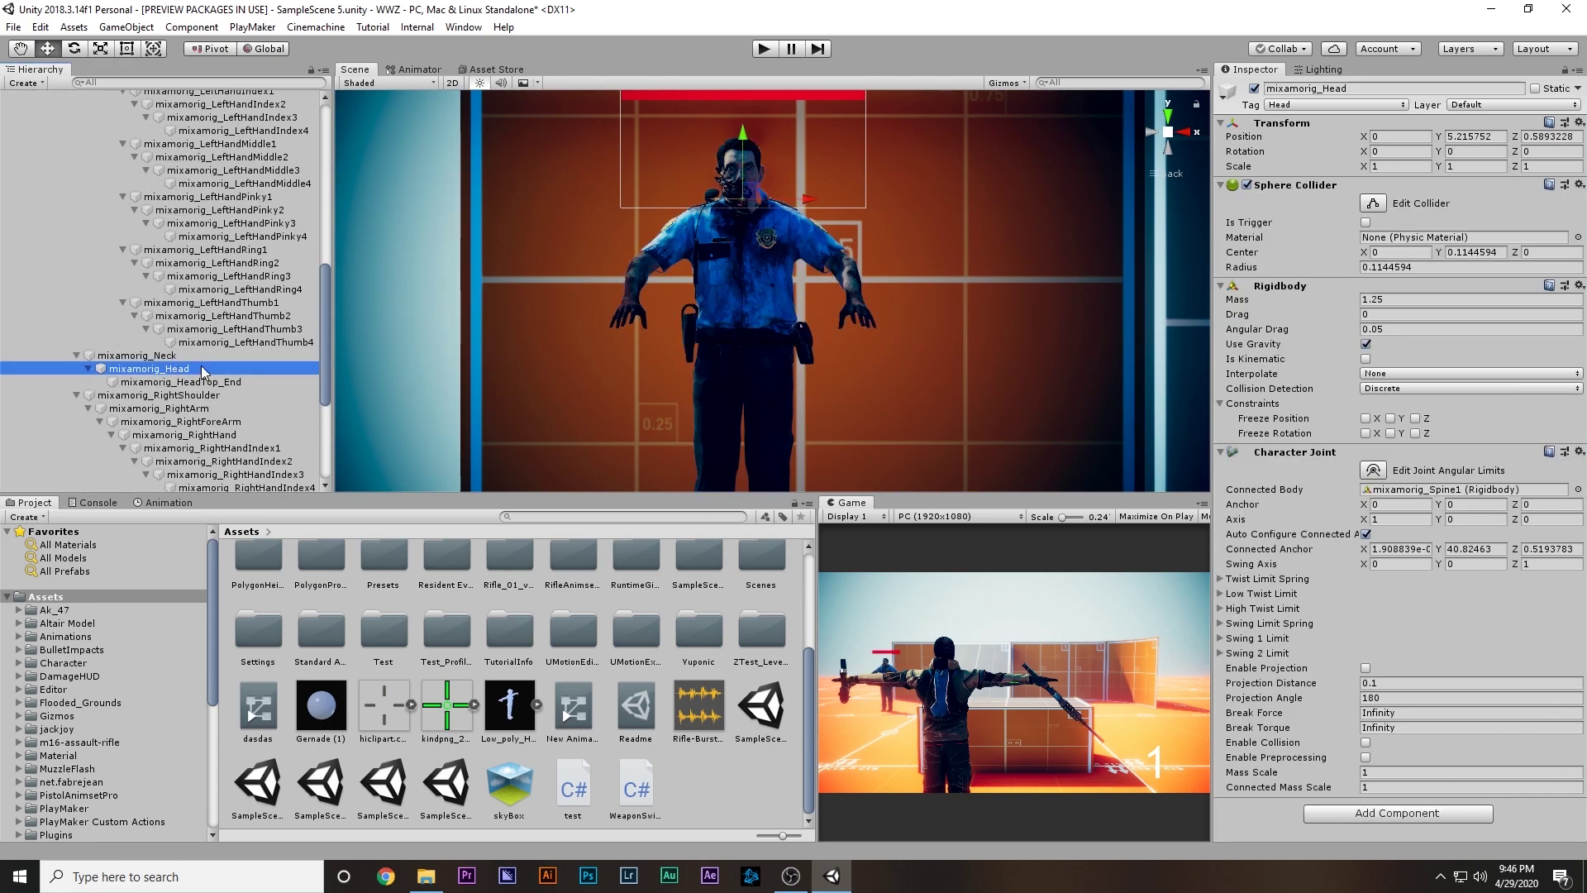
click(1410, 269)
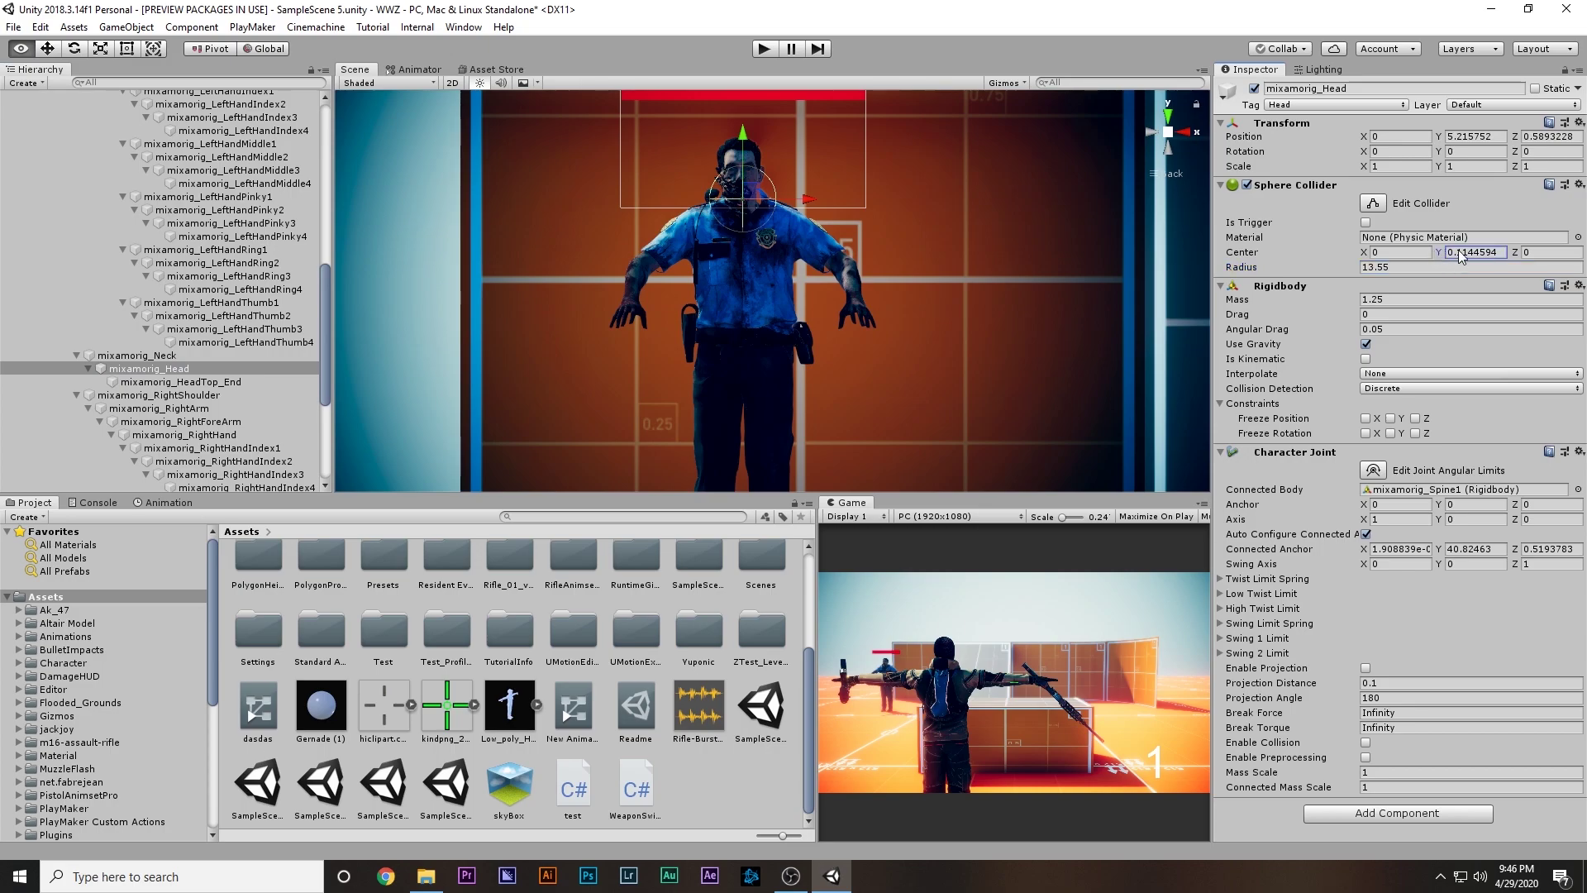
drag(944, 325, 1058, 336)
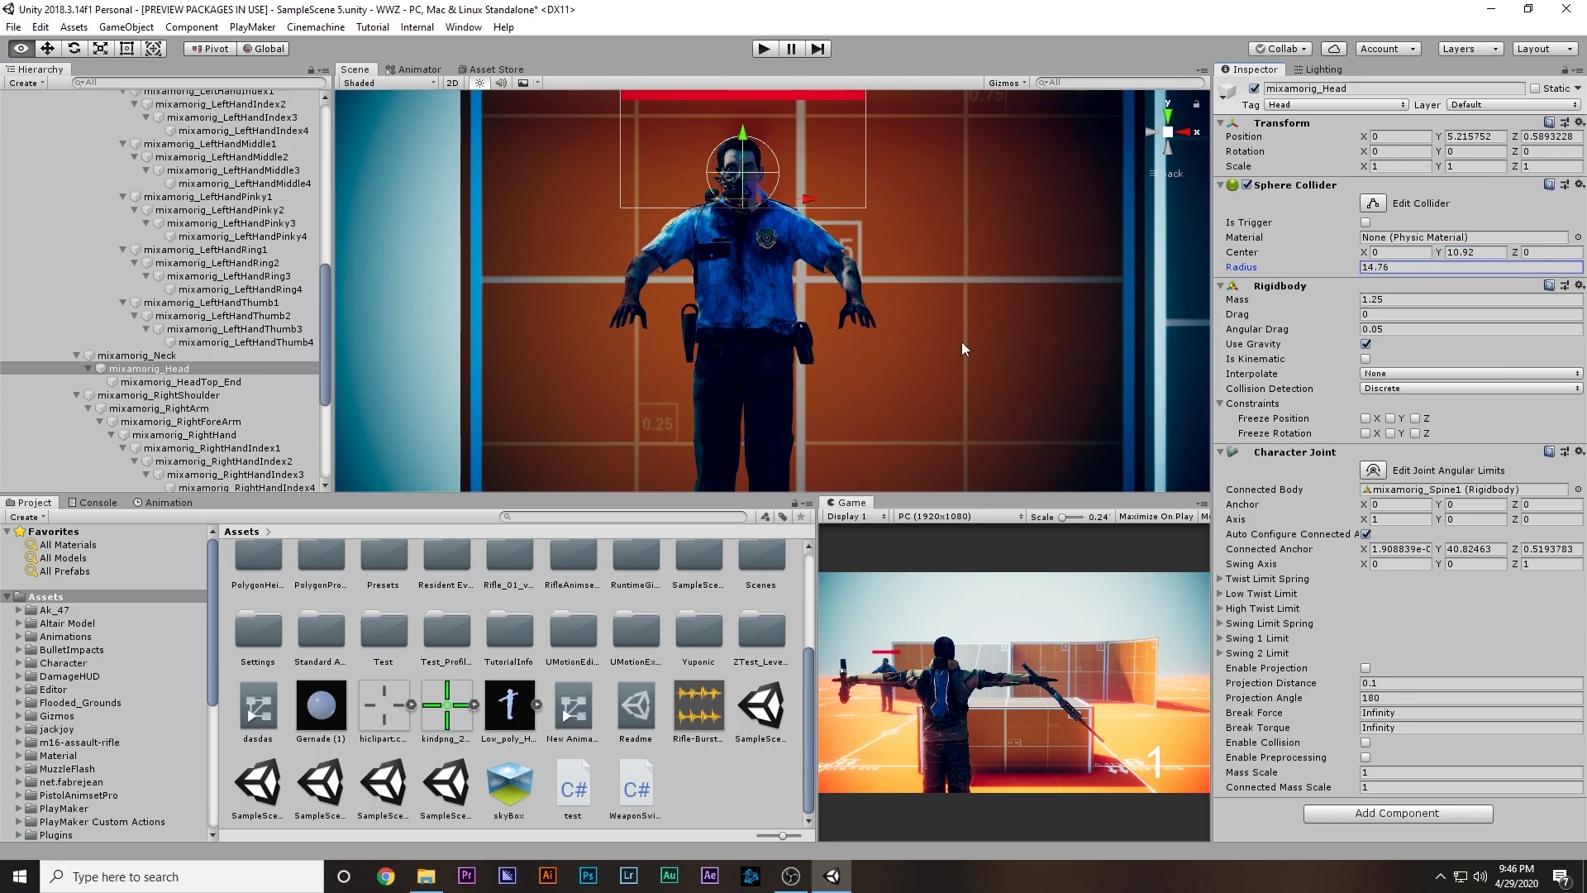
Step: Set the mixamorig_RightArm capsule collider's radius to 8.9 and its height to 25.17
click(204, 411)
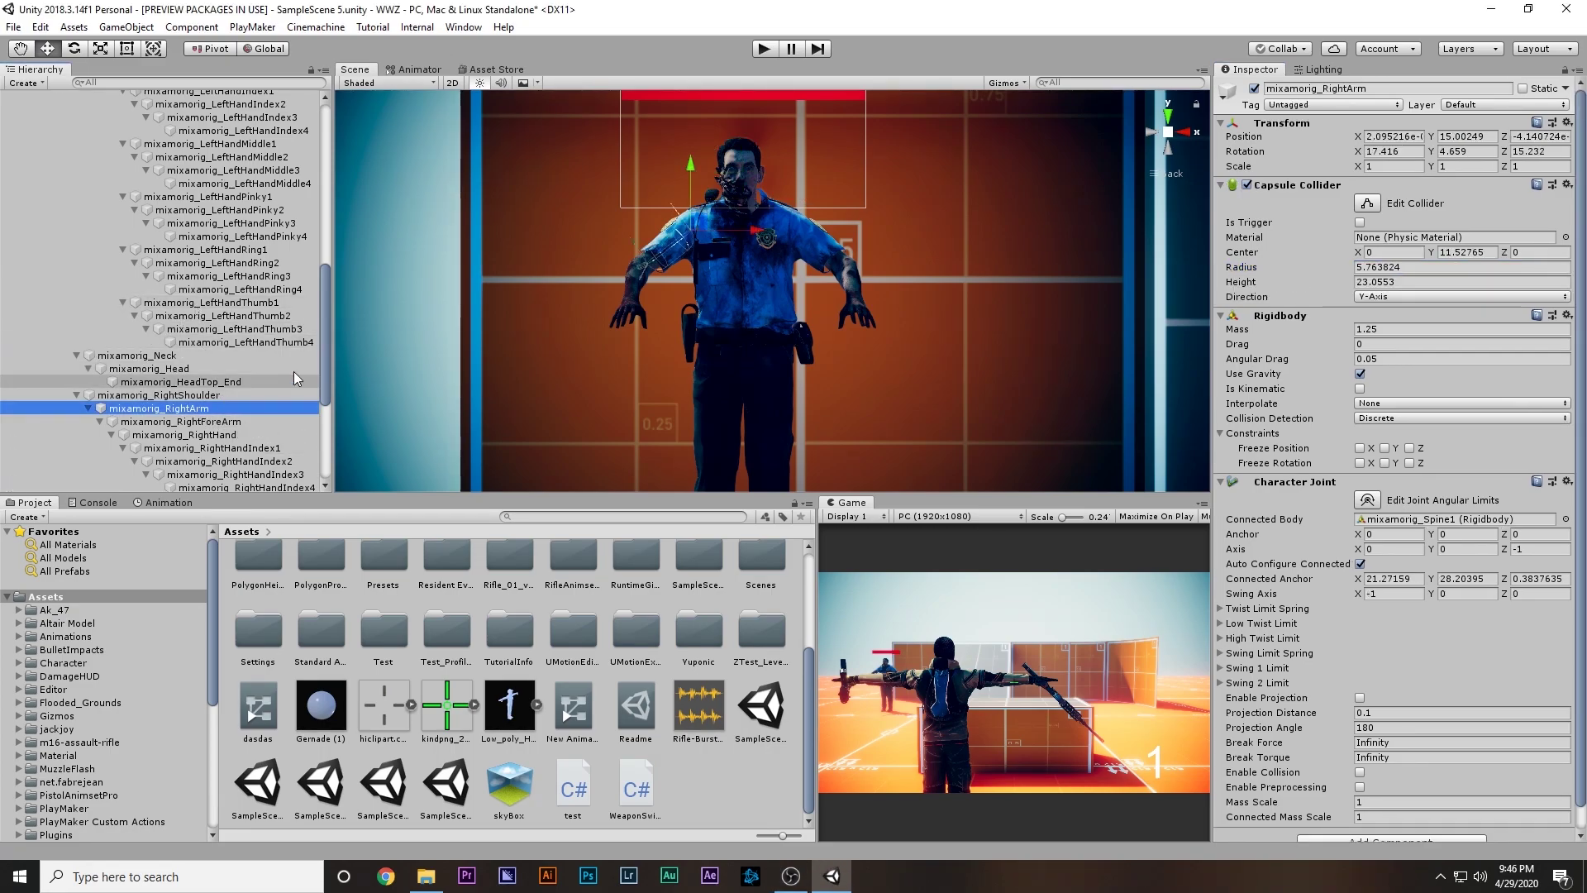
right_drag(722, 225, 796, 269)
mouse_move(797, 269)
middle_down()
mouse_move(844, 293)
mouse_move(871, 364)
middle_up()
scroll(859, 347, up, 5)
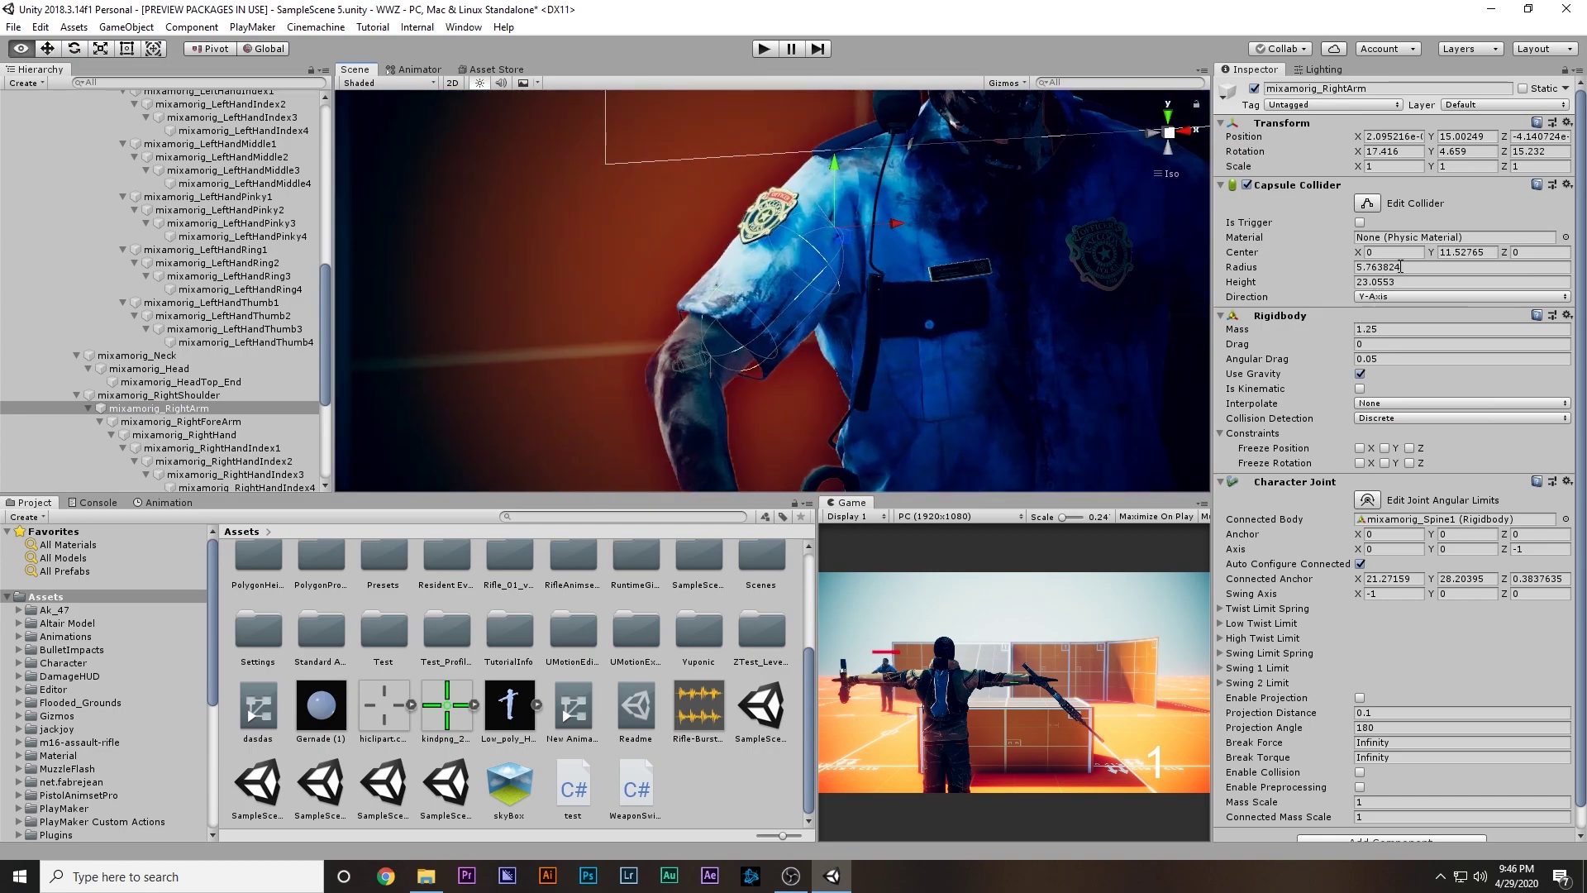
drag(1356, 266, 1451, 276)
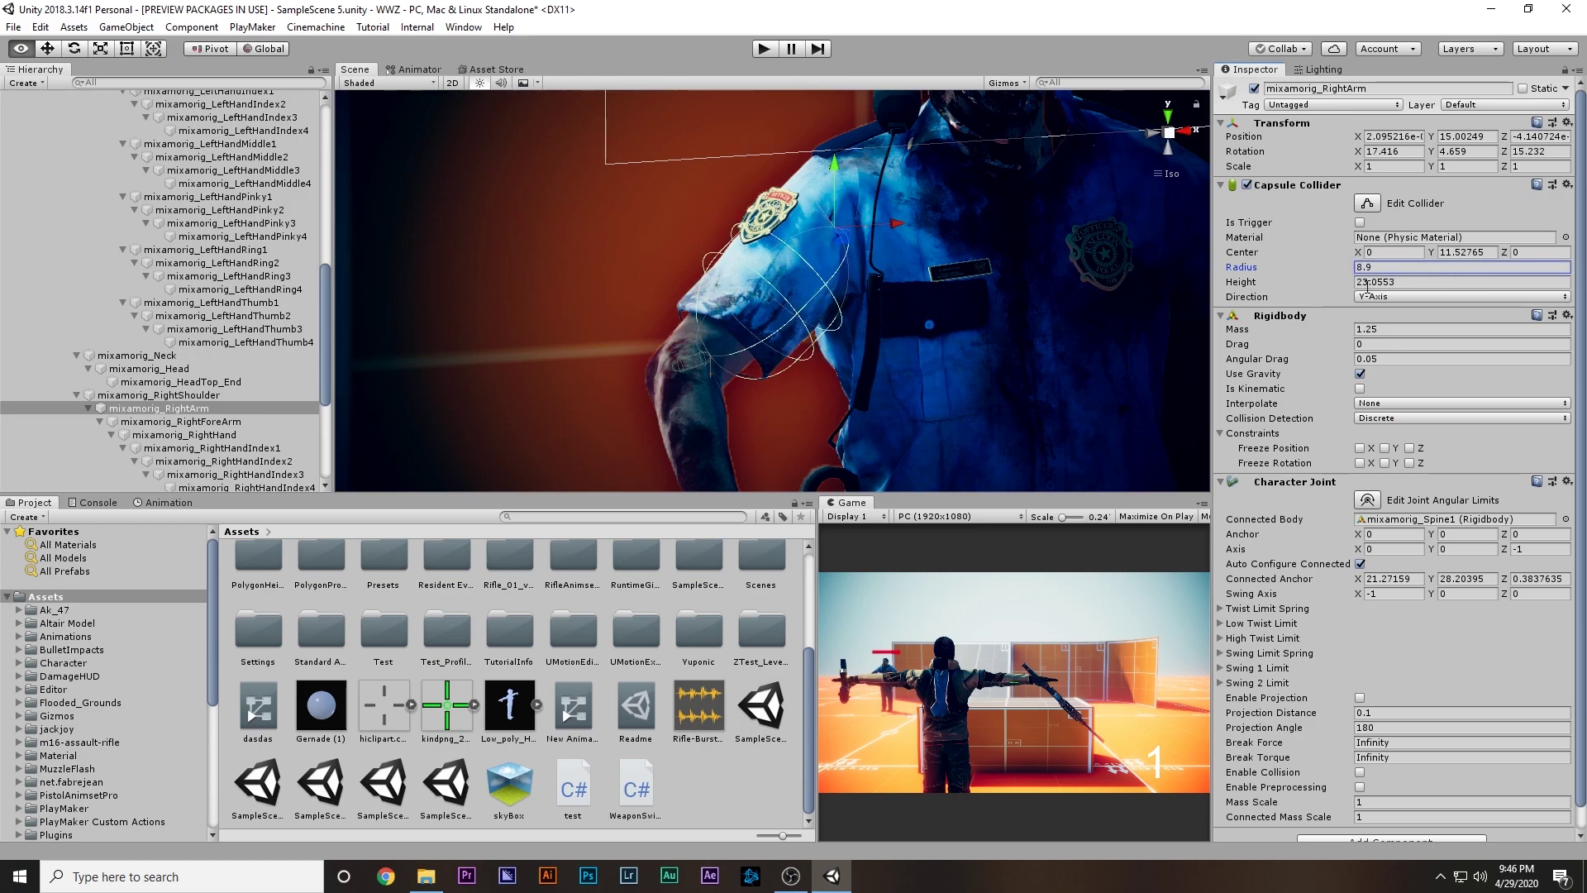
drag(1352, 281, 1450, 286)
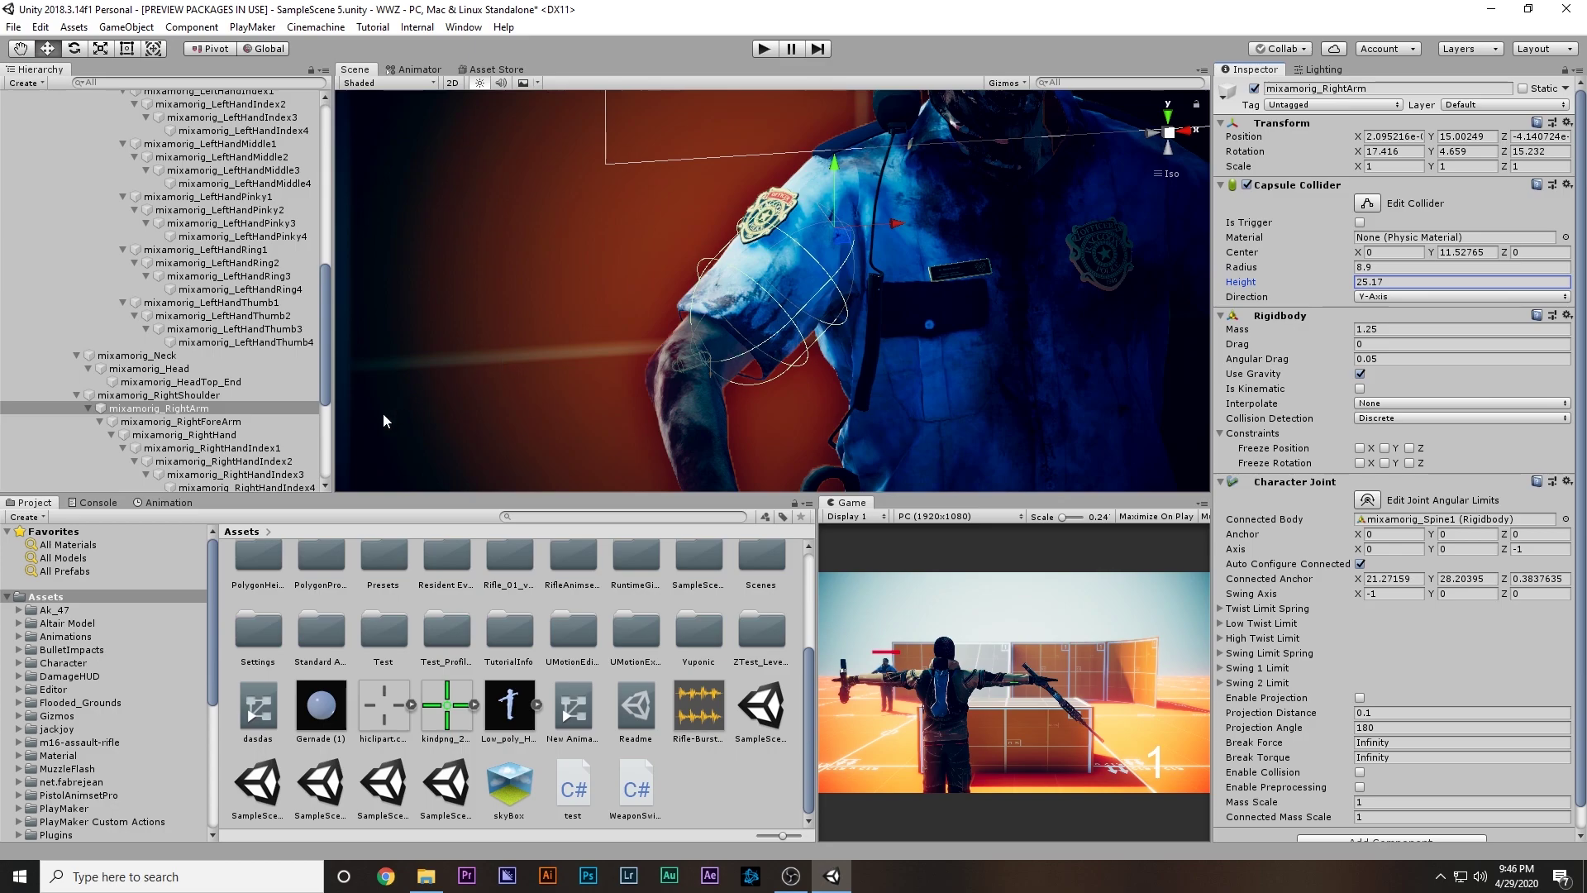
Step: Set the mixamorig_RightForeArm capsule collider's radius to 7.5 and its height to 31.6
click(240, 422)
key(f)
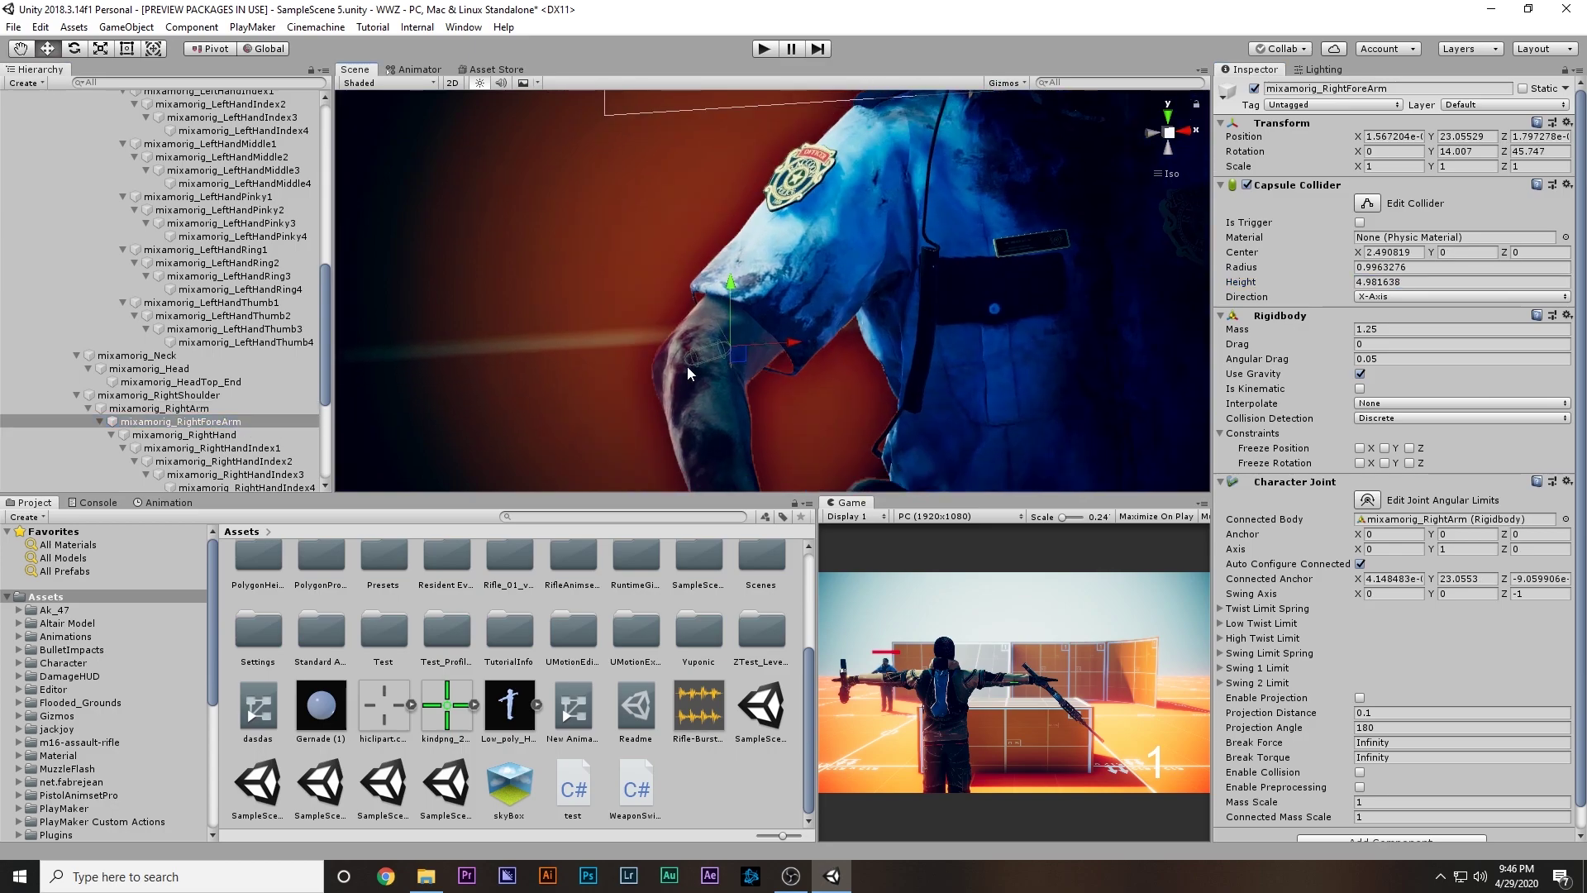
scroll(753, 359, up, 2)
scroll(676, 397, down, 4)
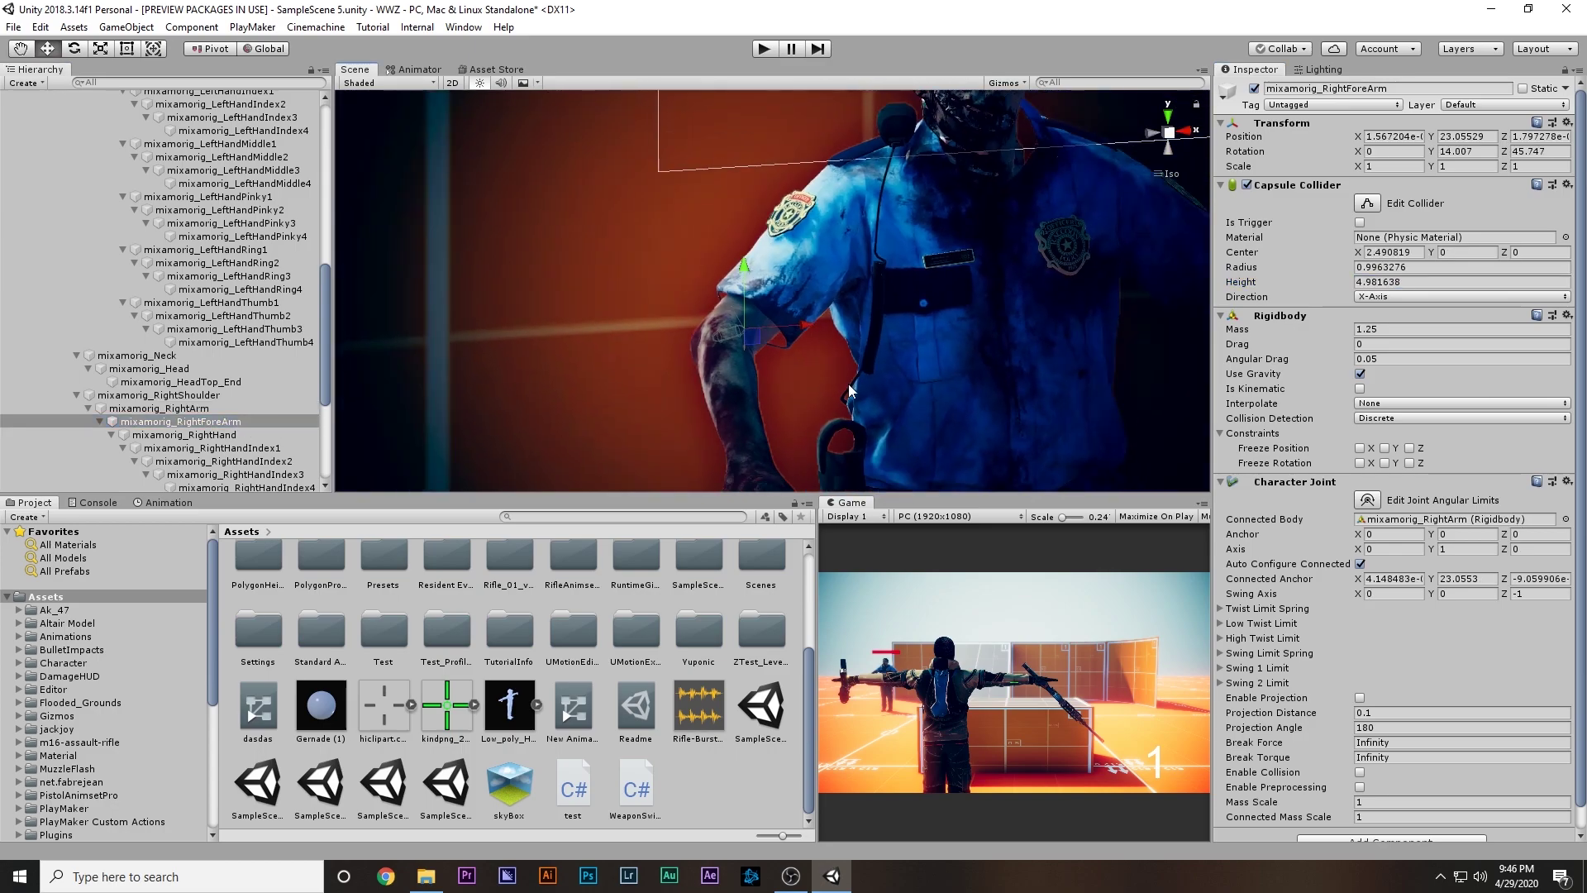
drag(1346, 267, 1584, 265)
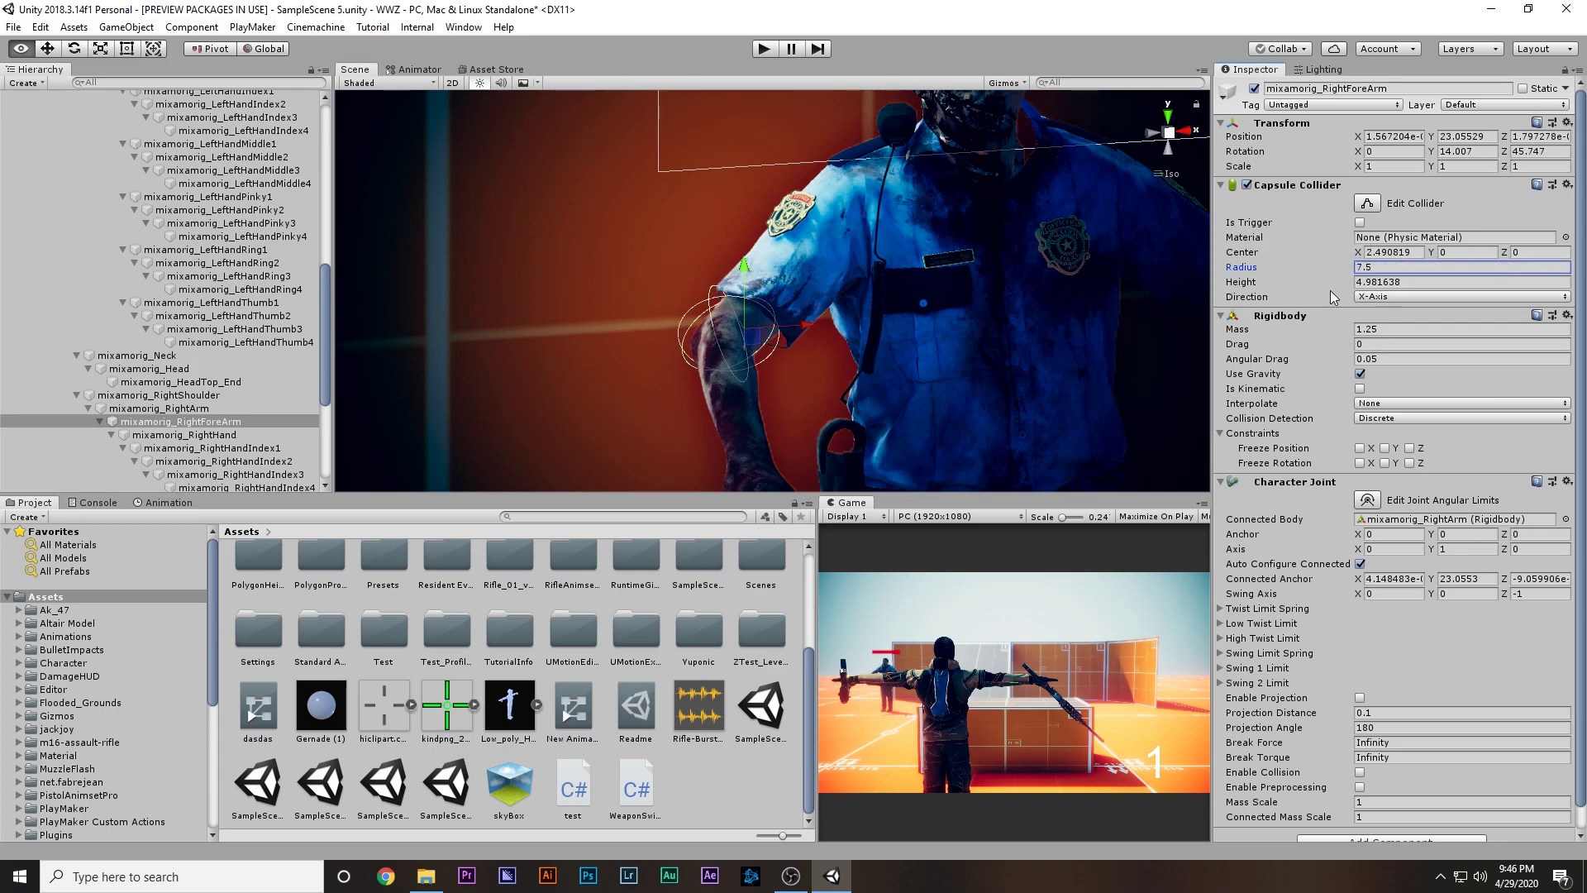
drag(1352, 283, 1446, 286)
drag(900, 288, 445, 311)
drag(1009, 268, 942, 258)
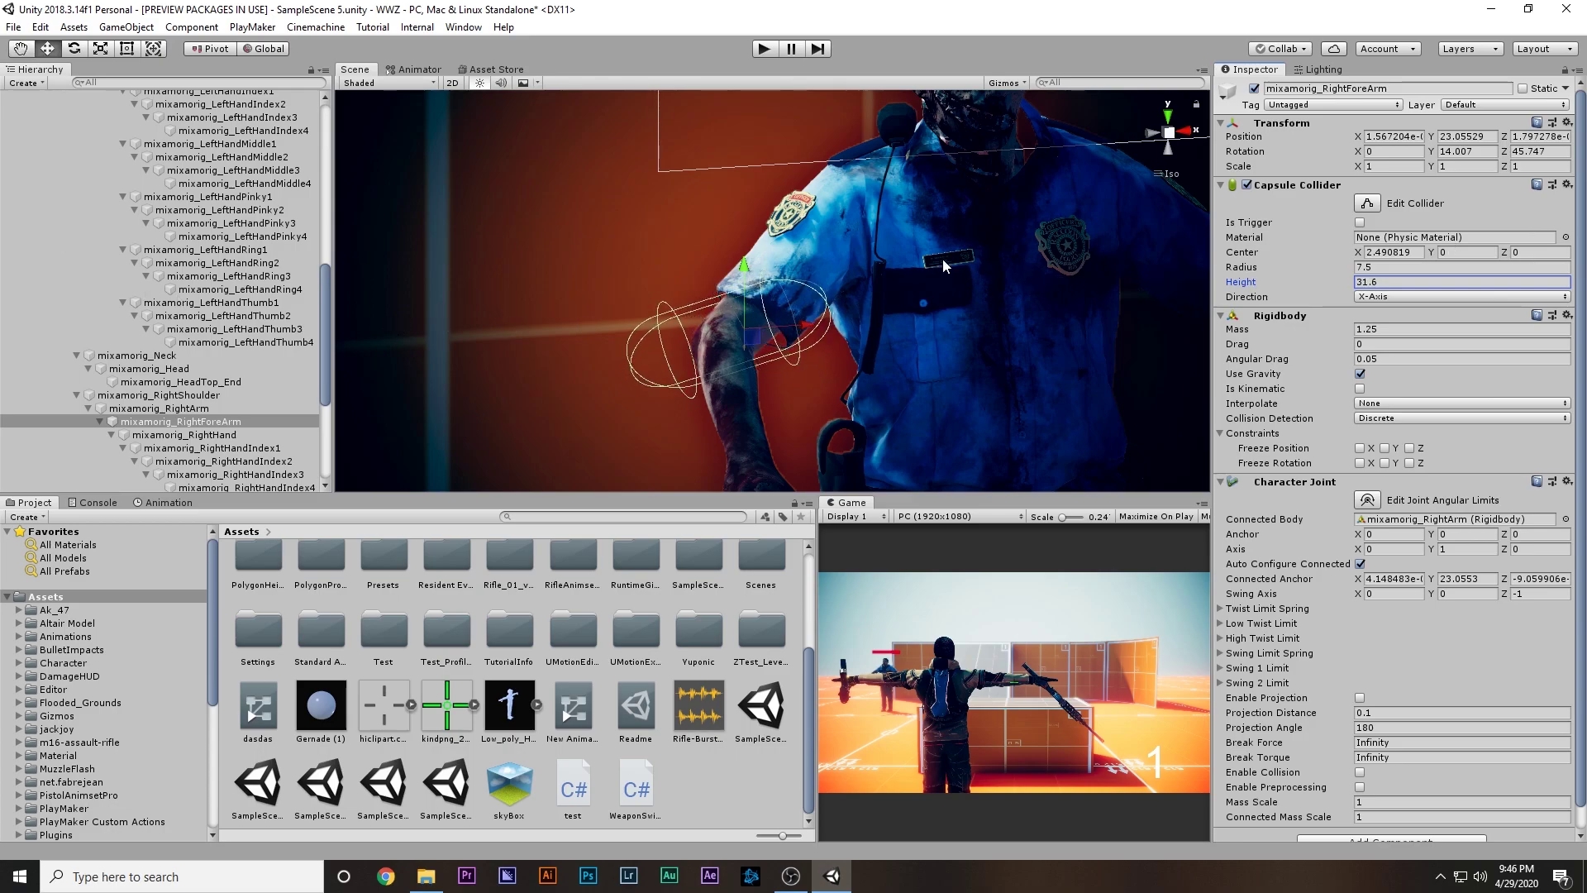
Step: Align the right forearm's capsule collider along the Y-Axis, with center Y 18.1 and height 38.4
click(1165, 120)
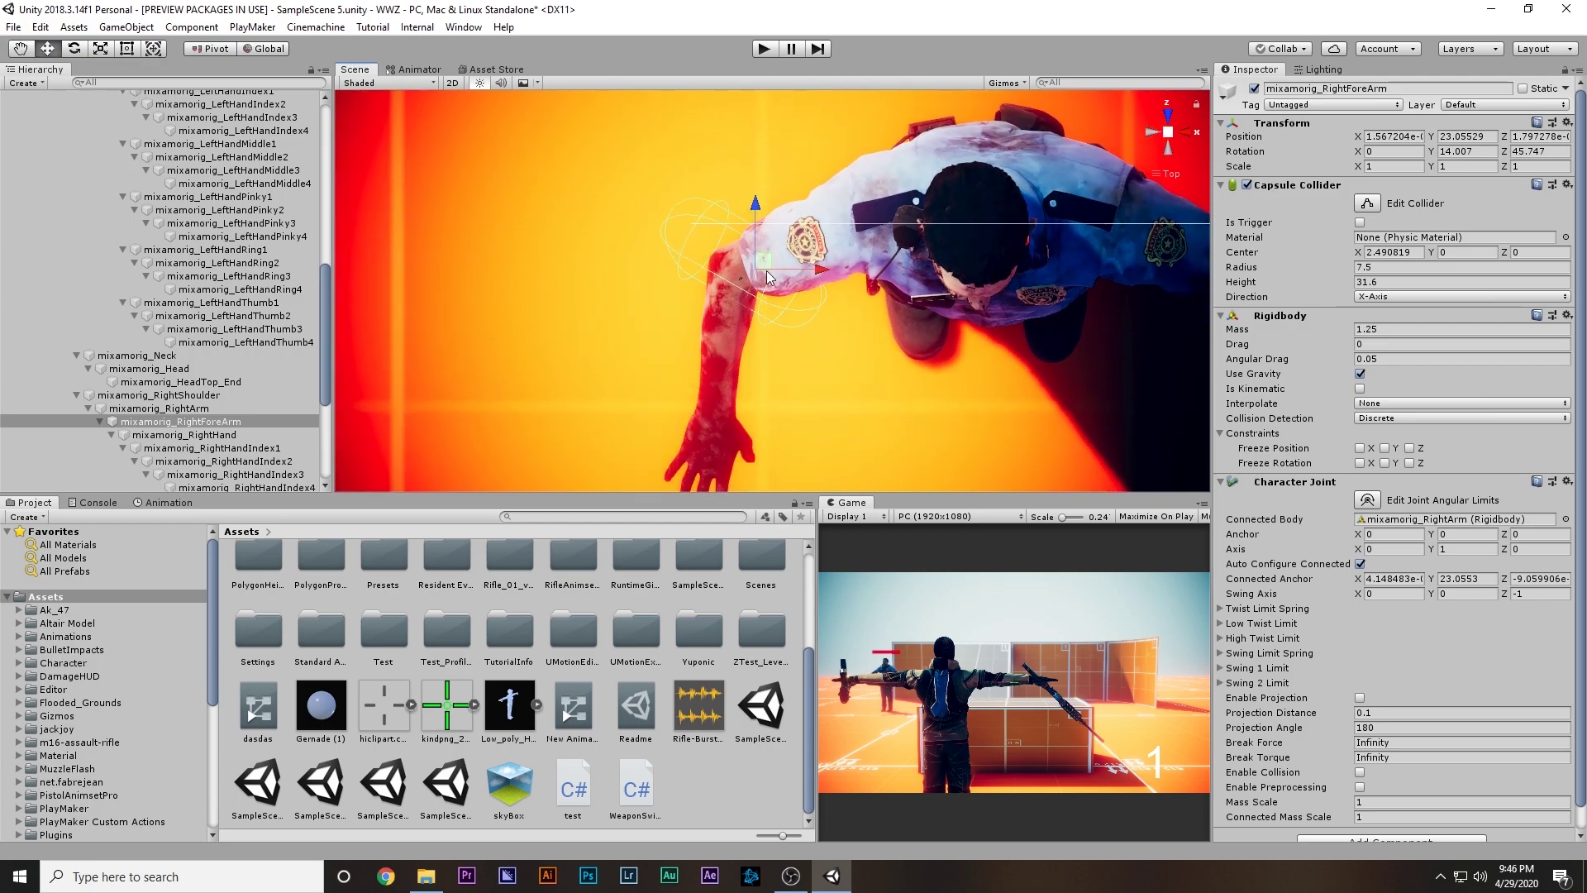
click(1378, 299)
click(1397, 325)
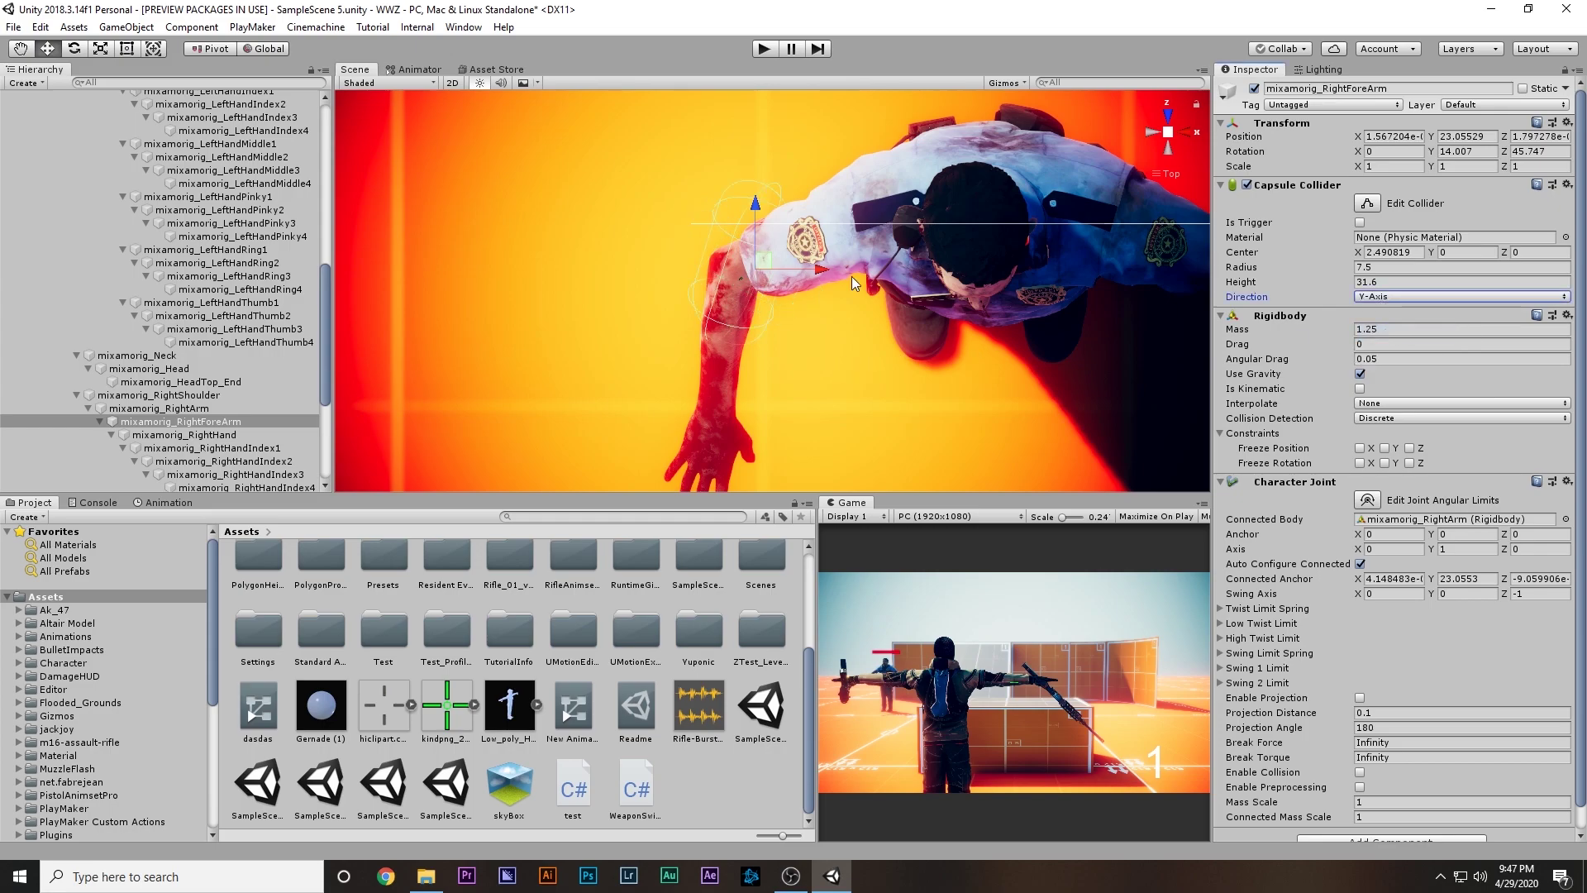
click(1461, 253)
text(15.71)
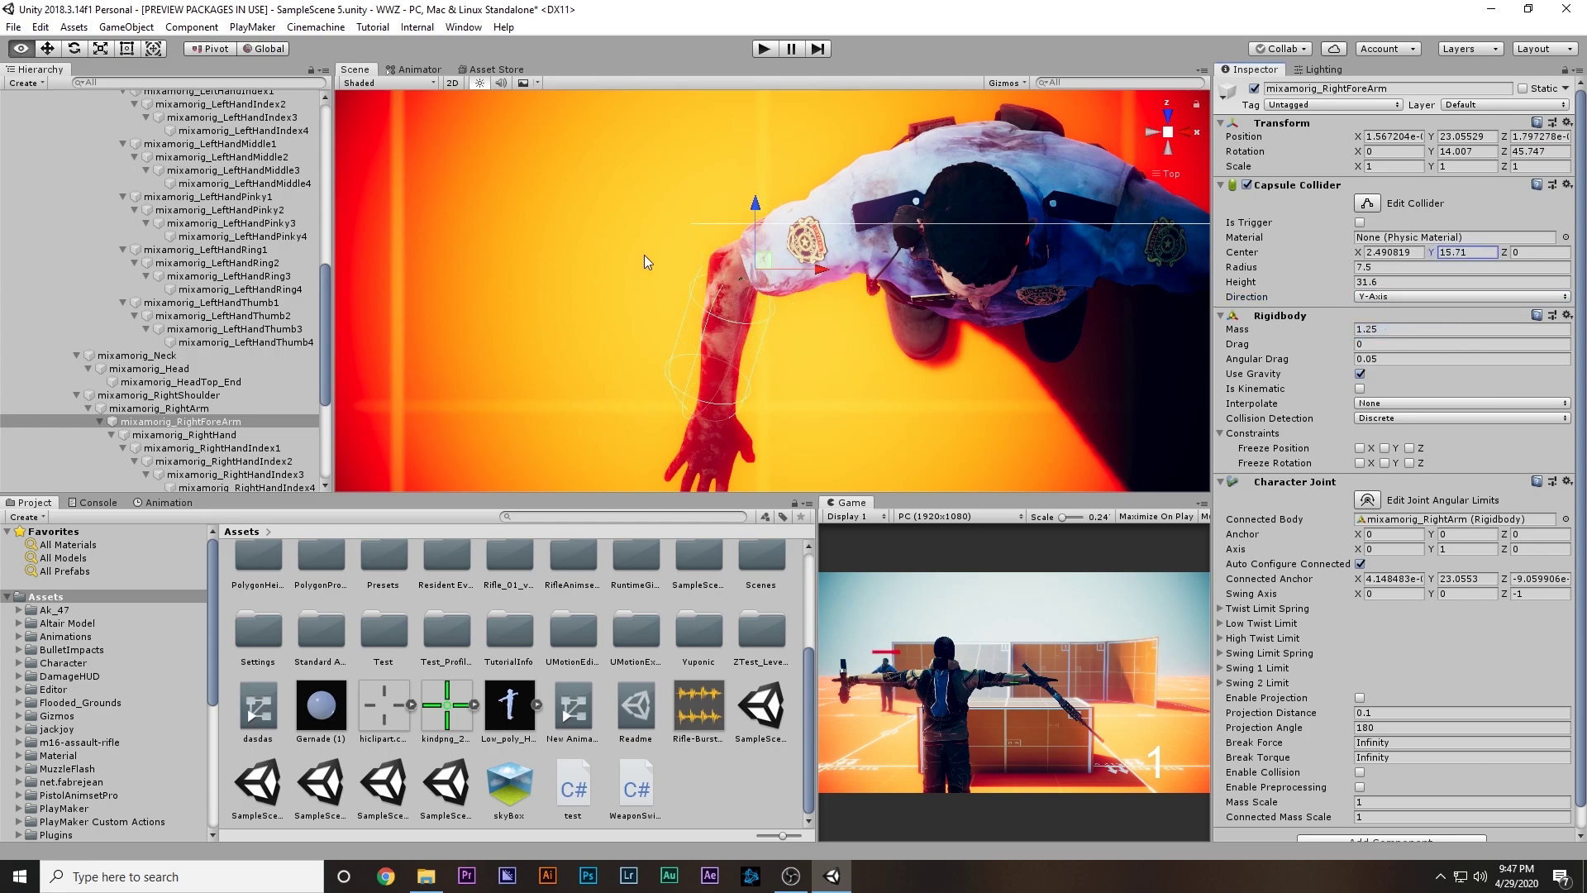
key(alt)
alt+drag(1352, 282, 535, 303)
drag(1435, 259, 1555, 250)
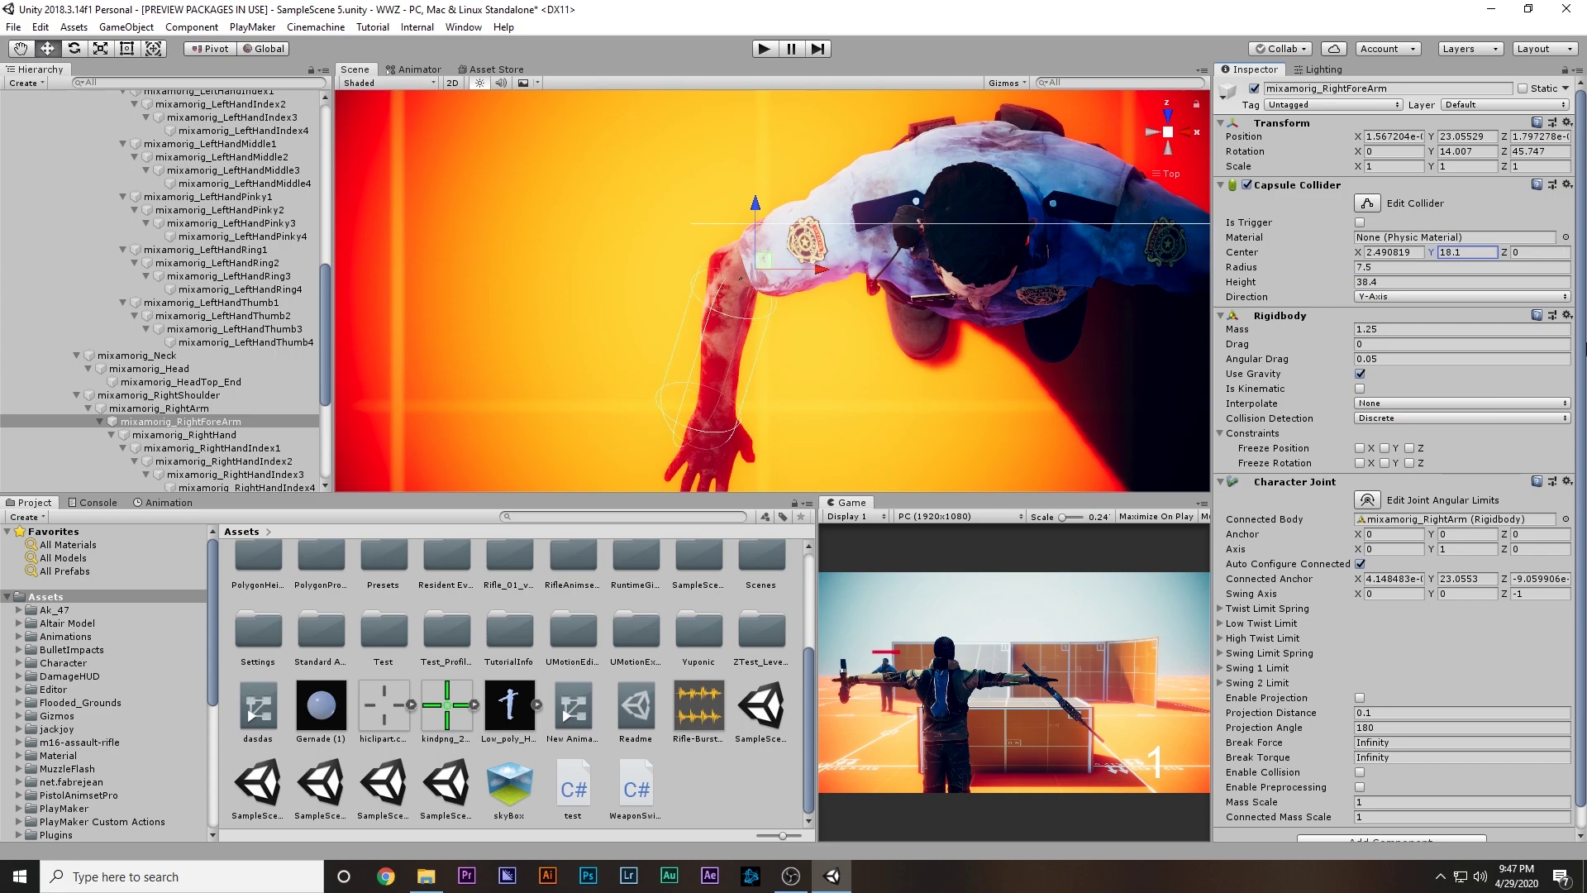
Step: Copy the right forearm's Capsule Collider component and paste its values onto the mixamorig_LeftForeArm collider
click(1567, 184)
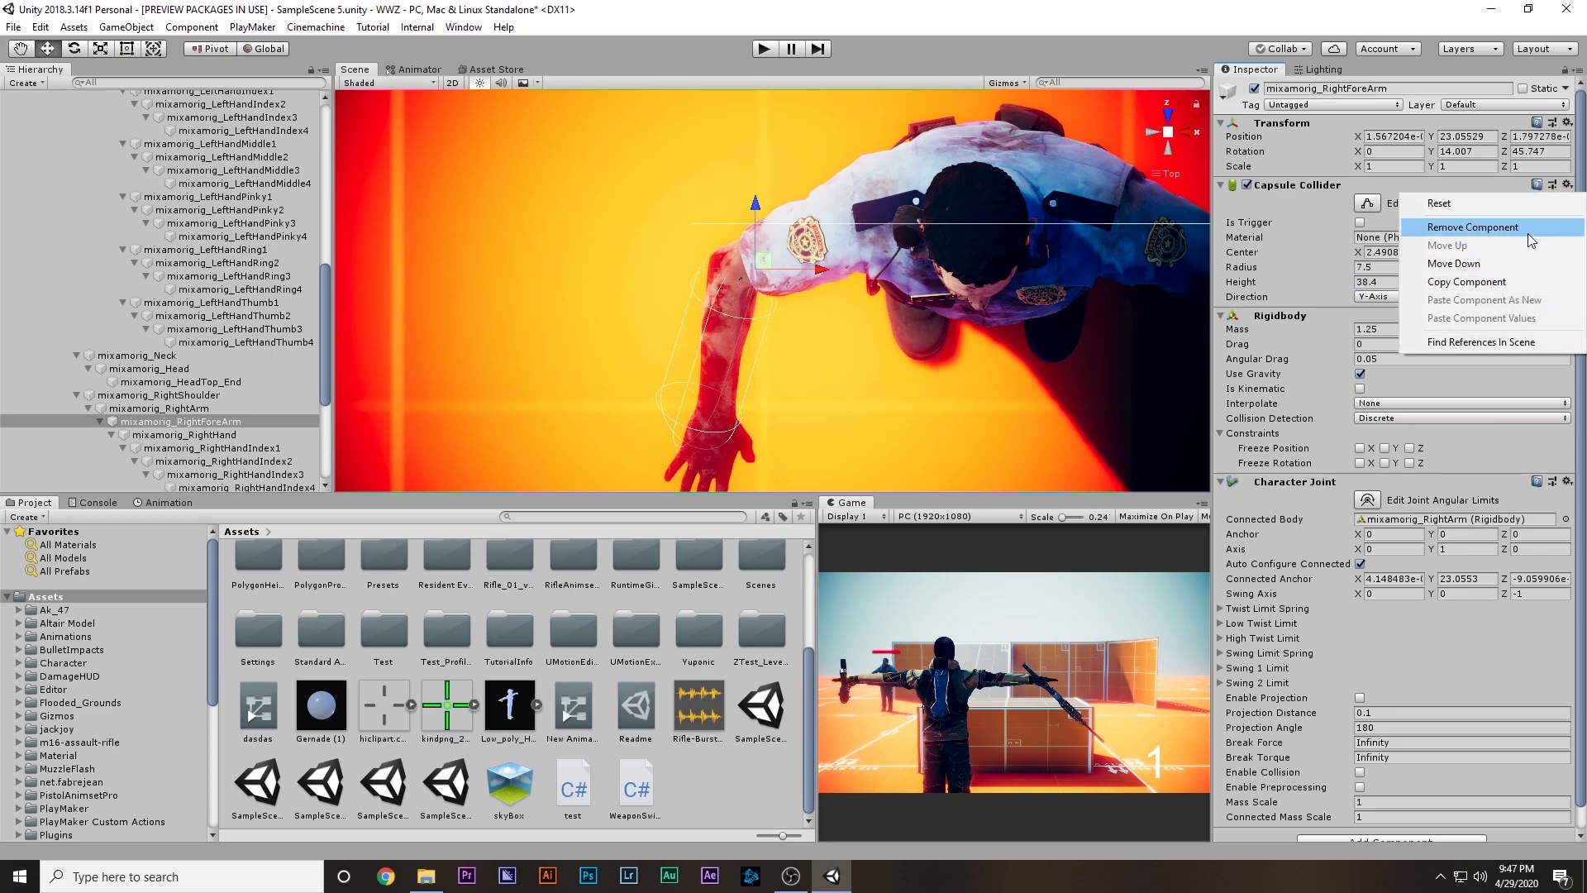
click(1463, 282)
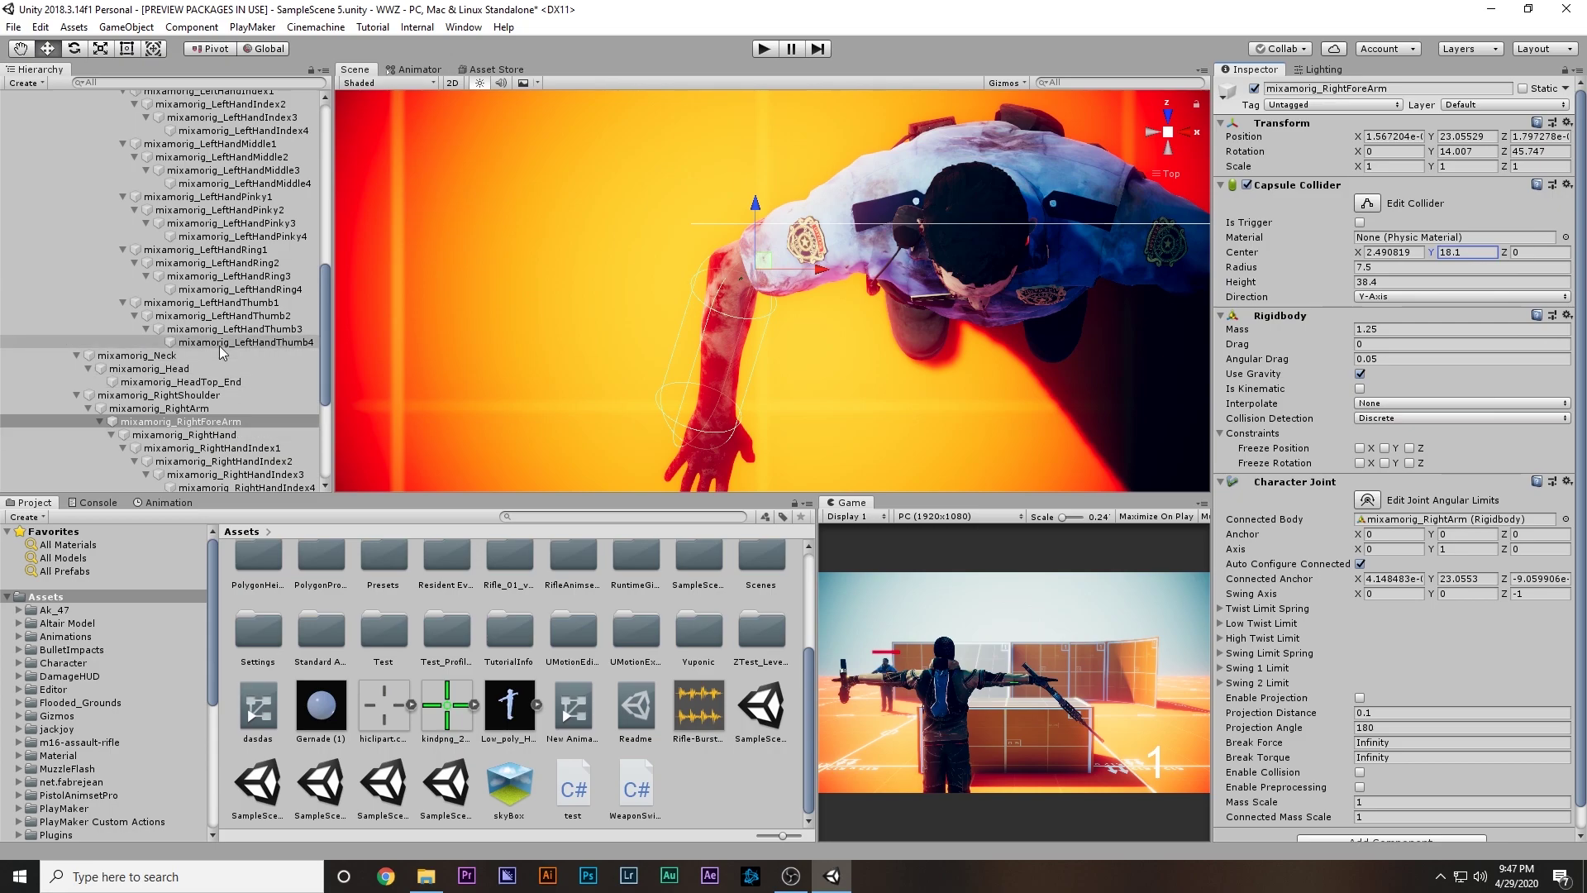
scroll(182, 310, up, 8)
click(188, 312)
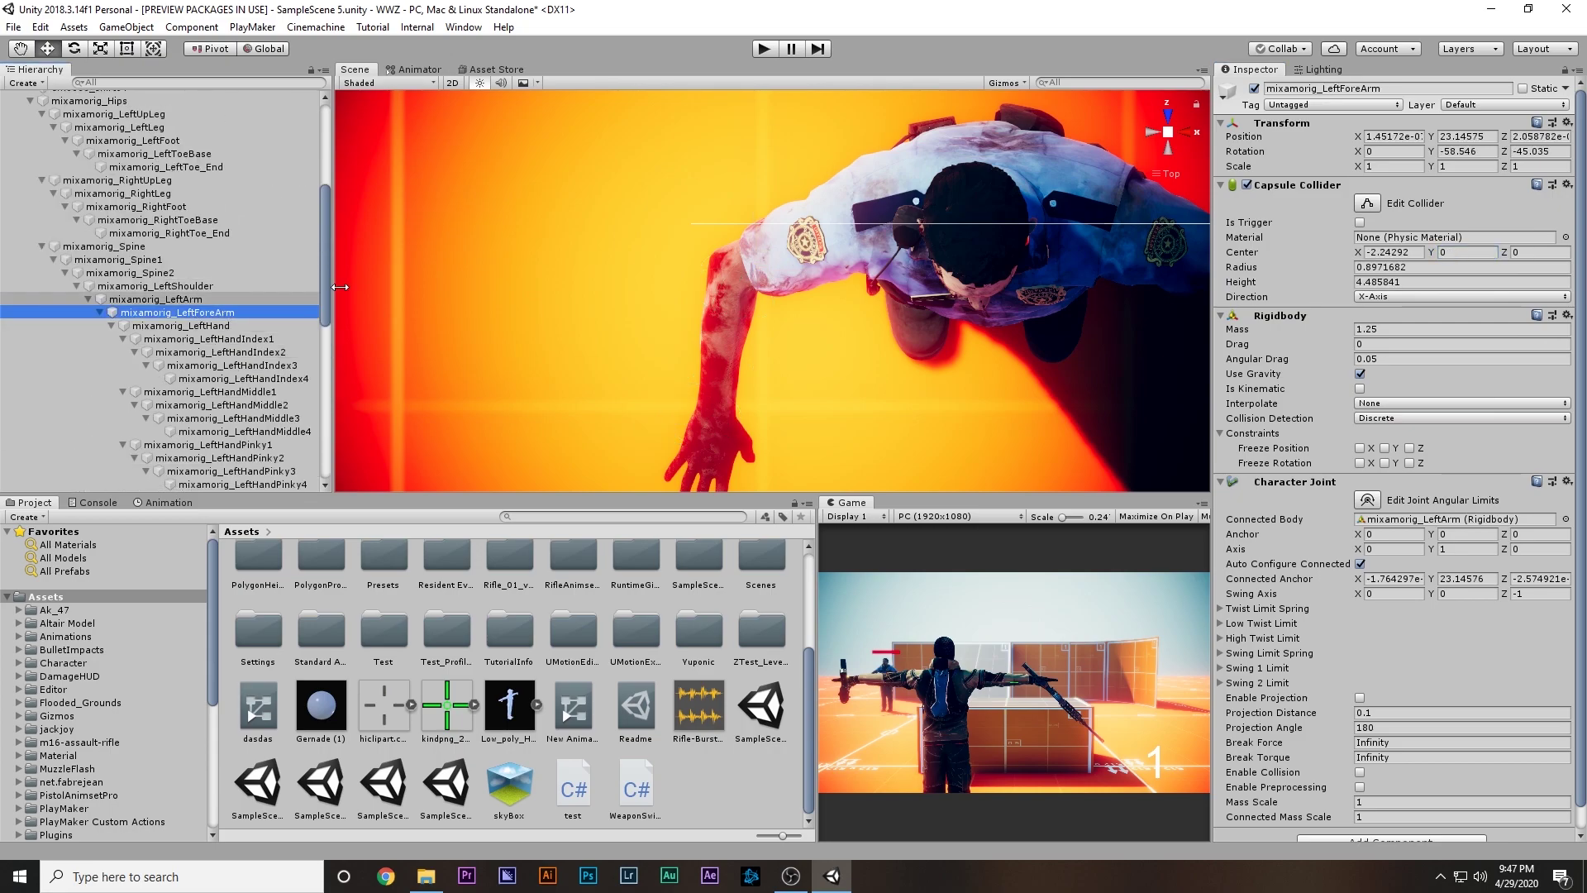
click(1567, 185)
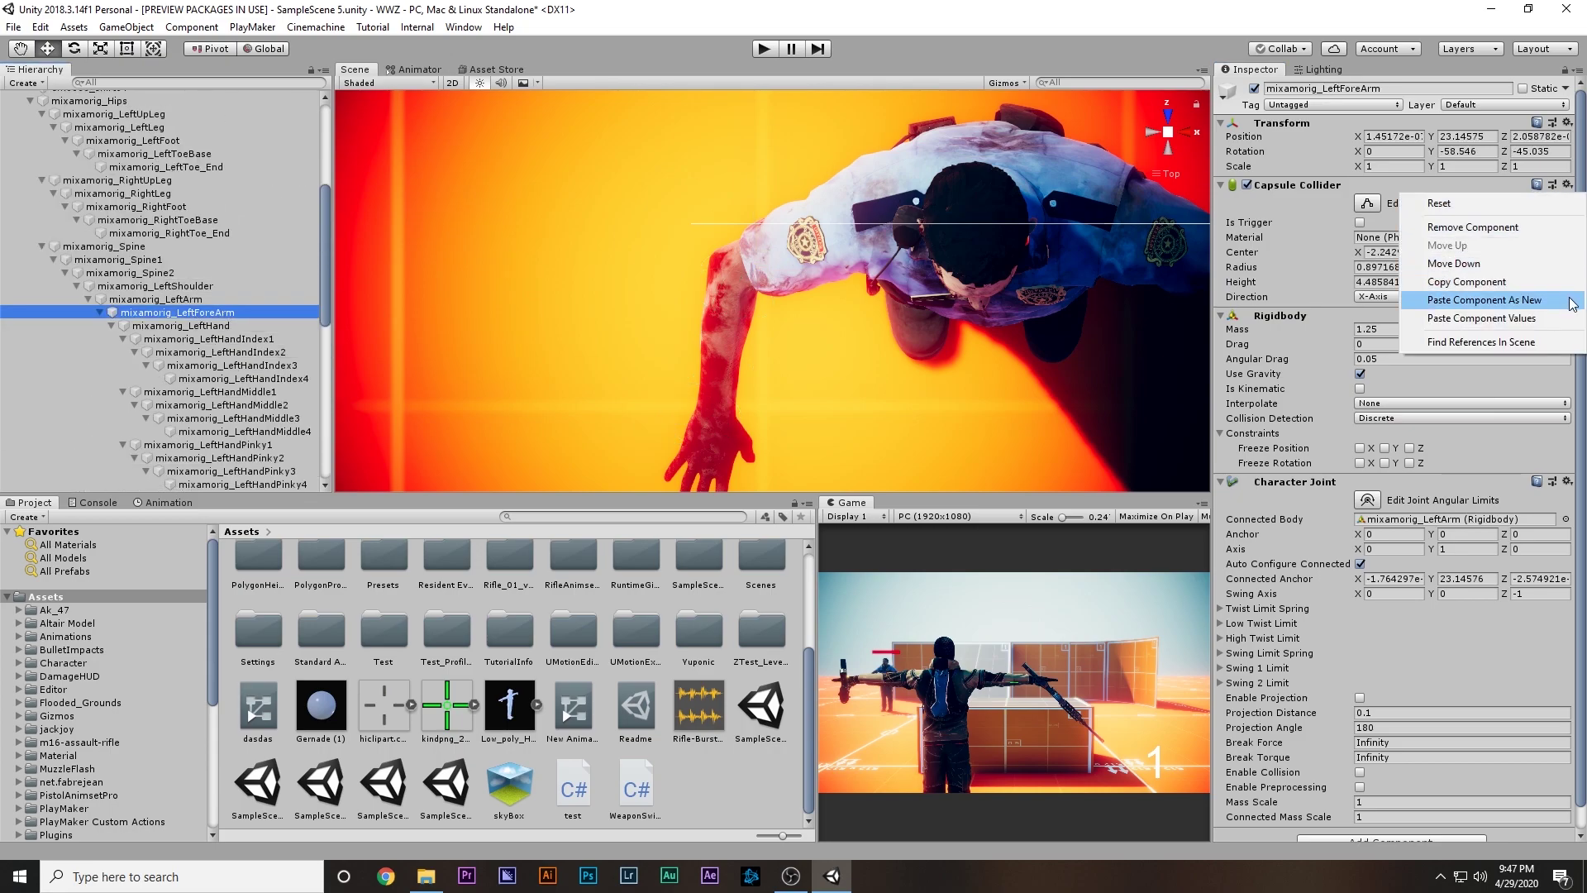
click(1471, 315)
key(f)
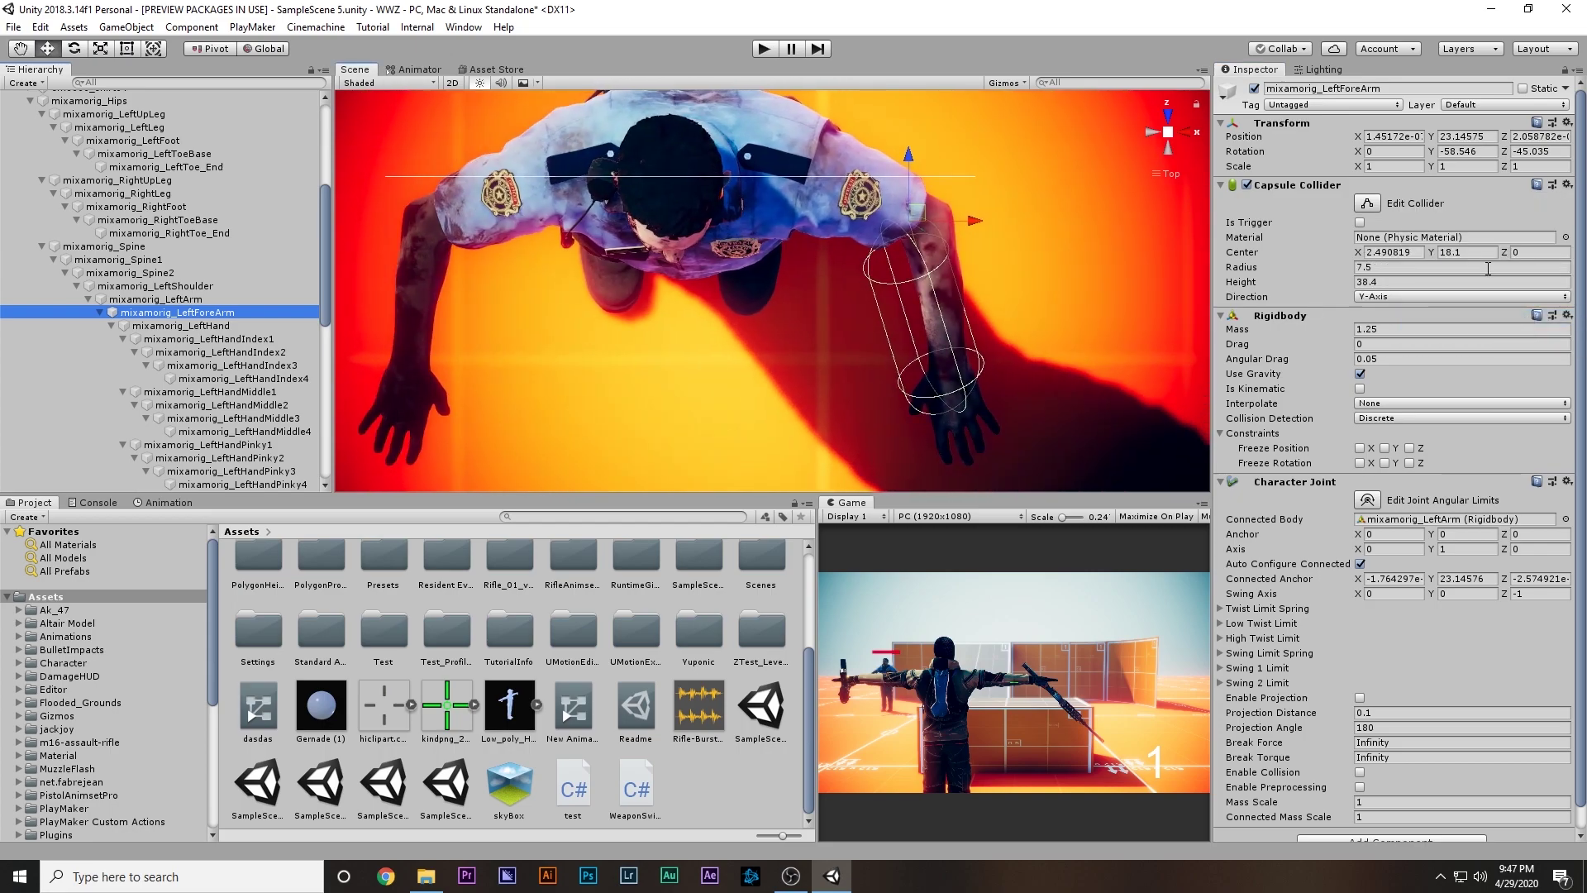
Step: Set the left forearm collider's center to X -1.55, Y 14.7, Z -1.24, and select the Zombie to compare all colliders
click(1397, 253)
key(BackSpace)
key(BackSpace)
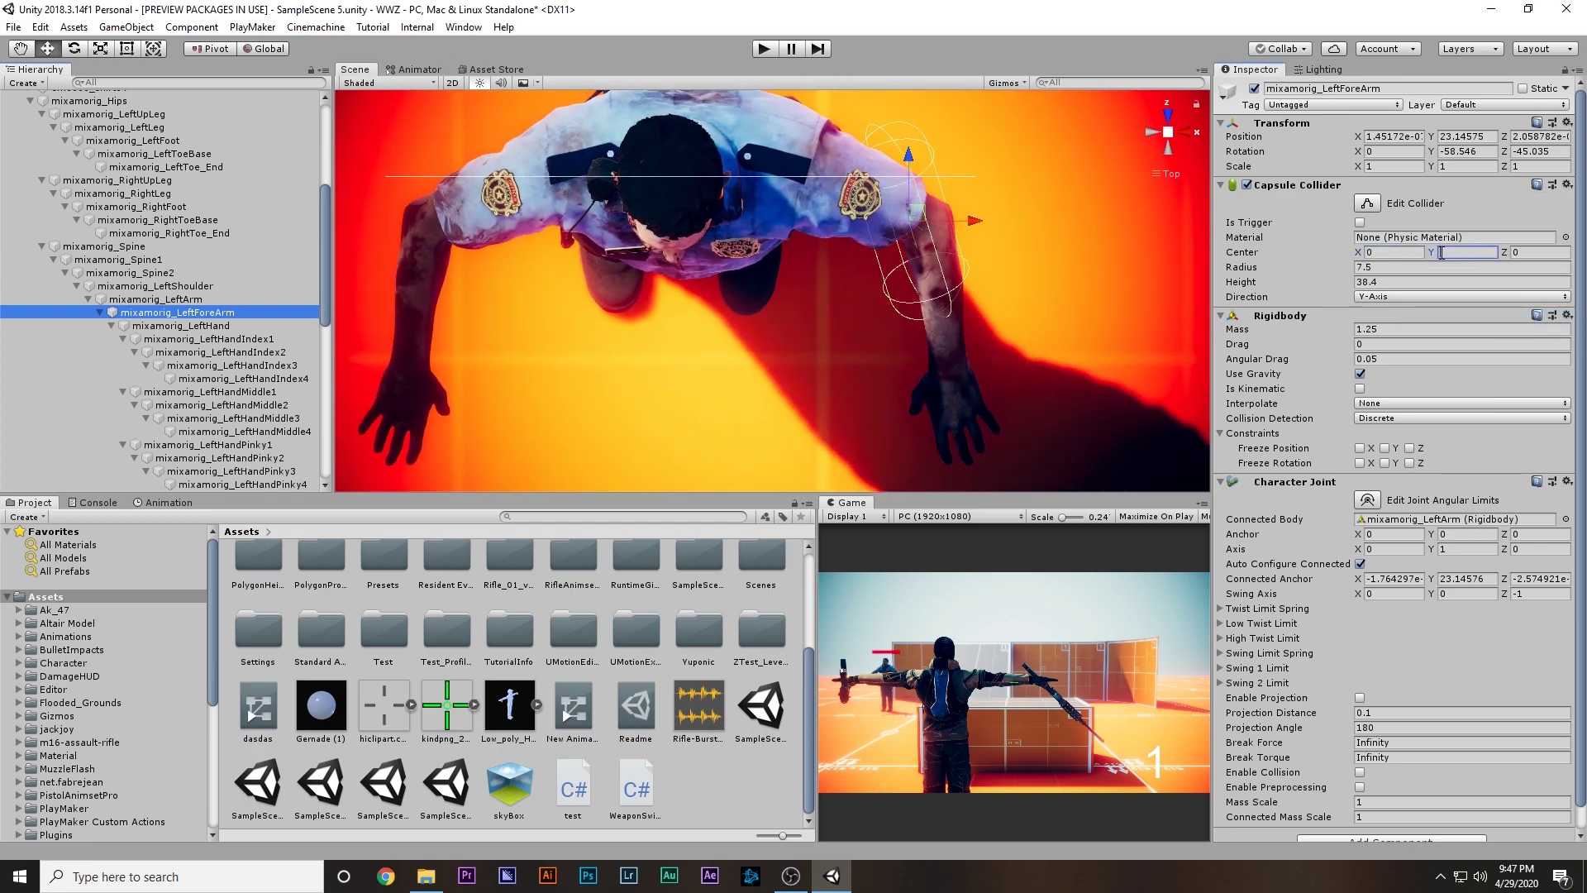
text(14.7)
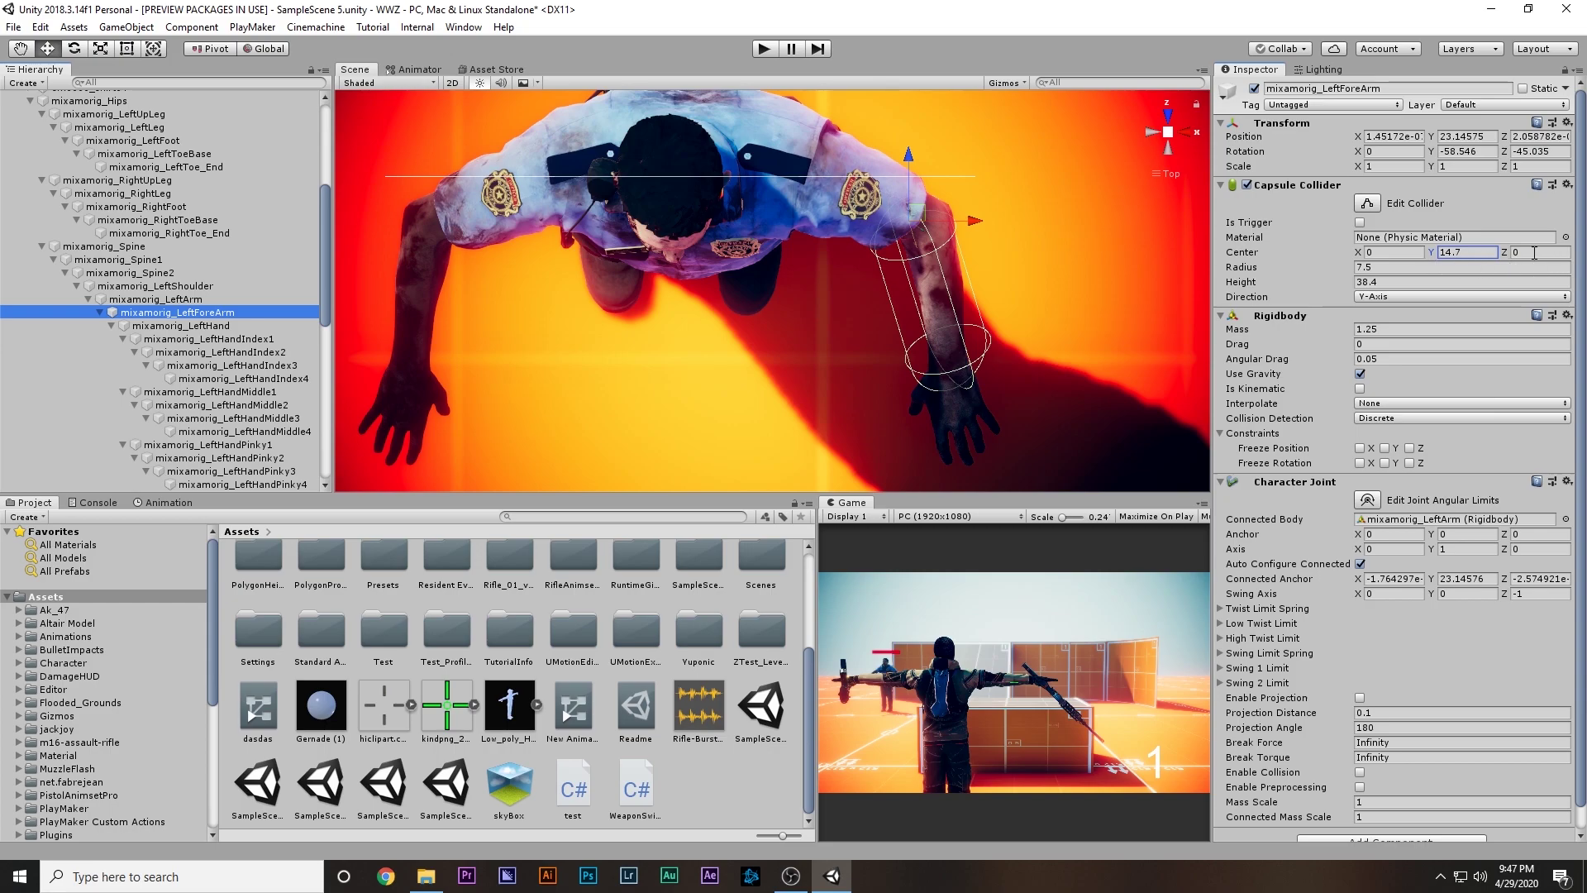
drag(1507, 257, 1317, 249)
right_drag(984, 355, 757, 156)
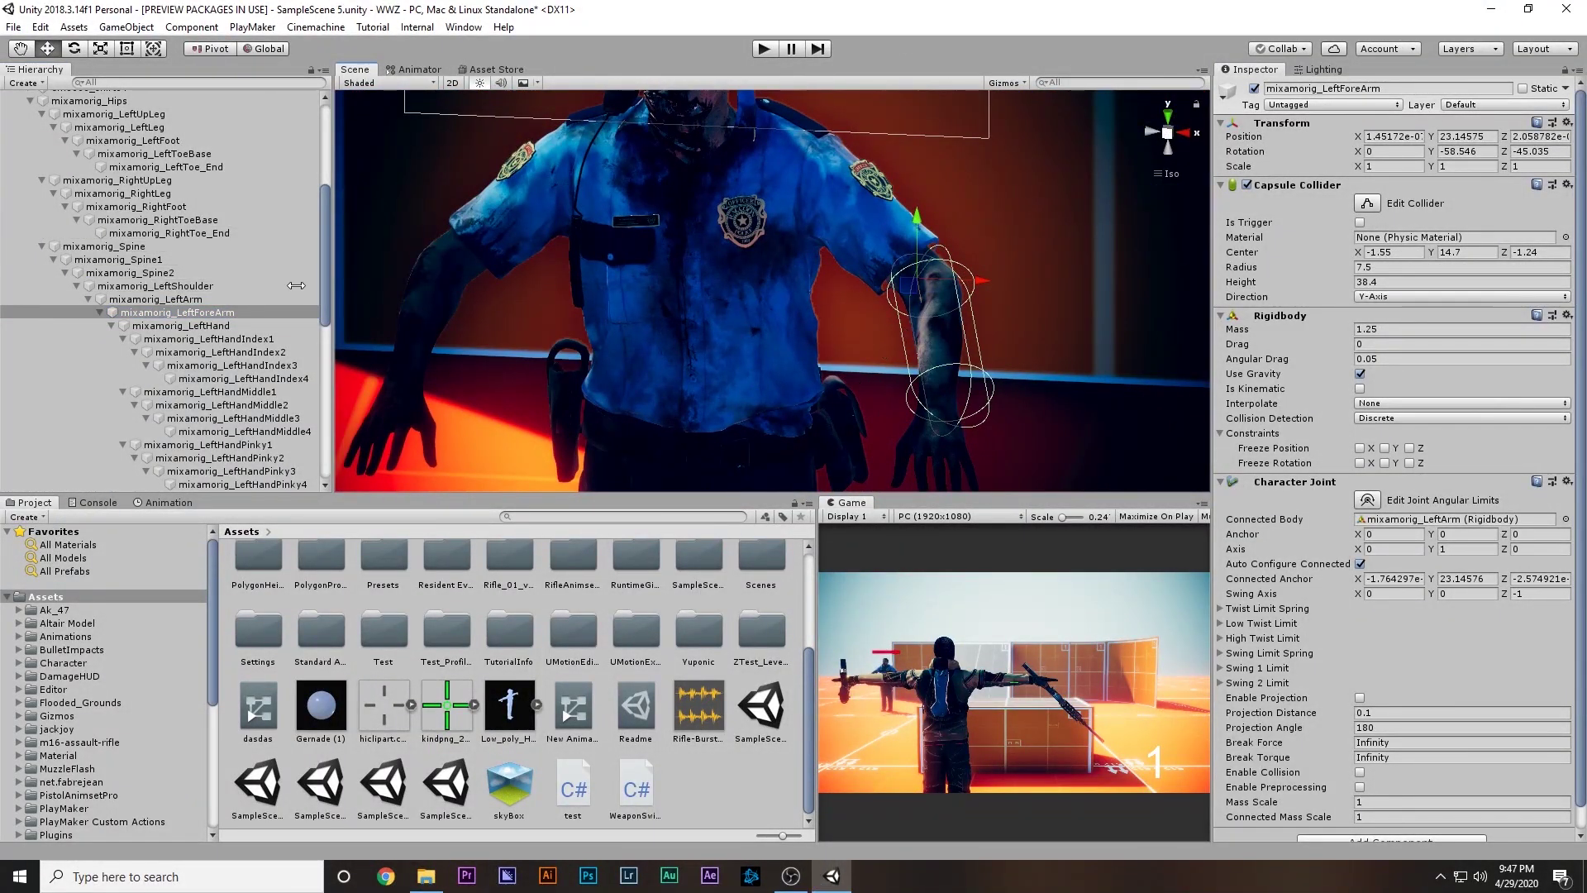
scroll(296, 285, up, 10)
click(709, 349)
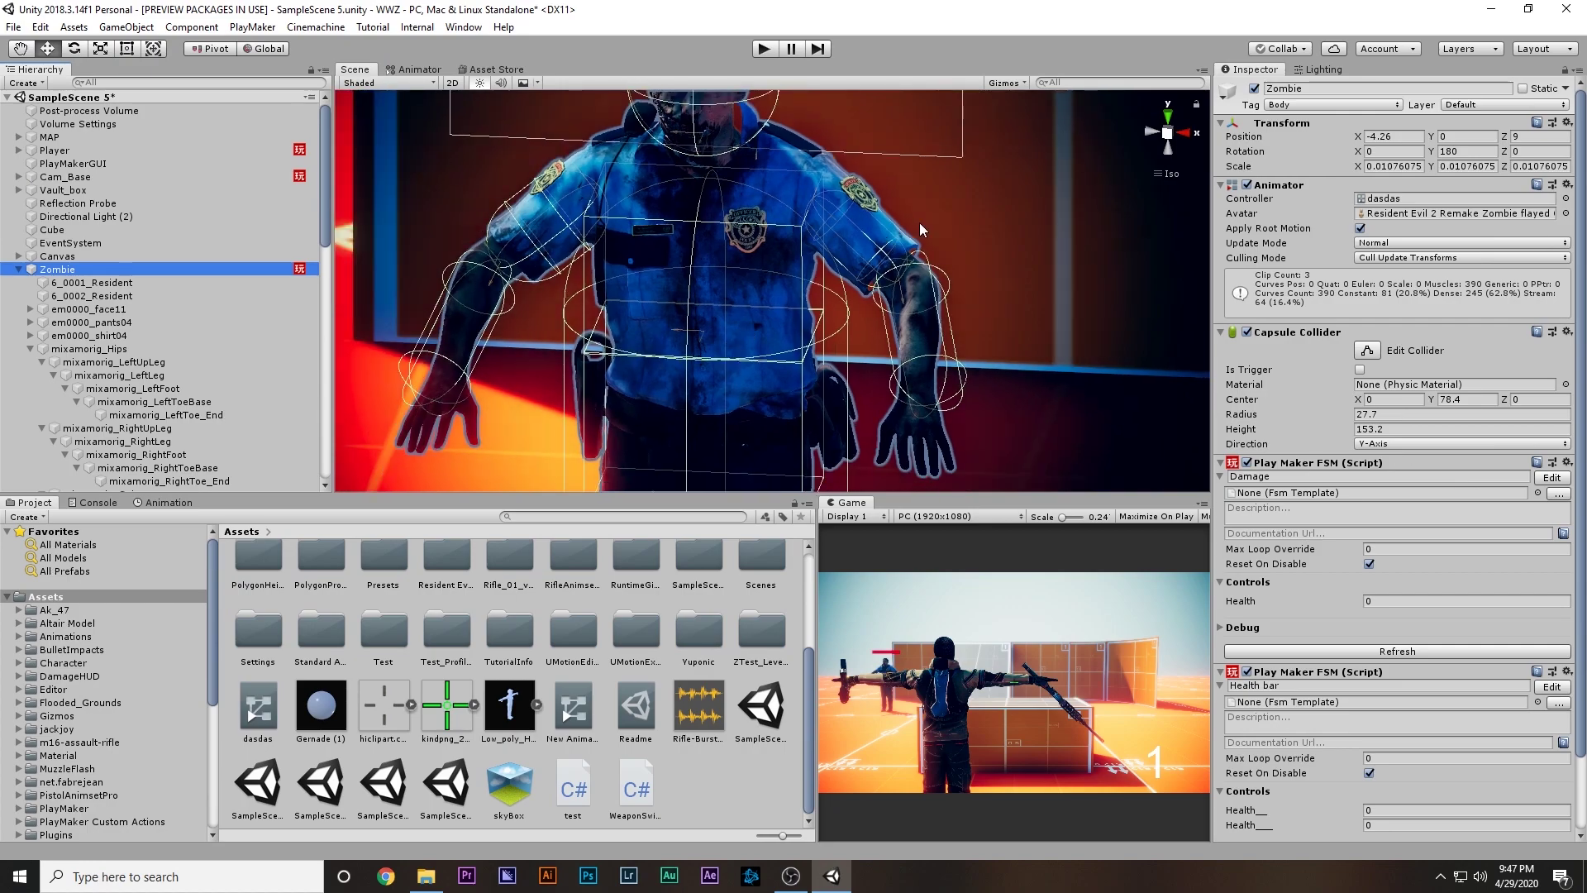
Step: Set the radius of the mixamorig_LeftArm capsule collider to 8.34
scroll(190, 413, down, 5)
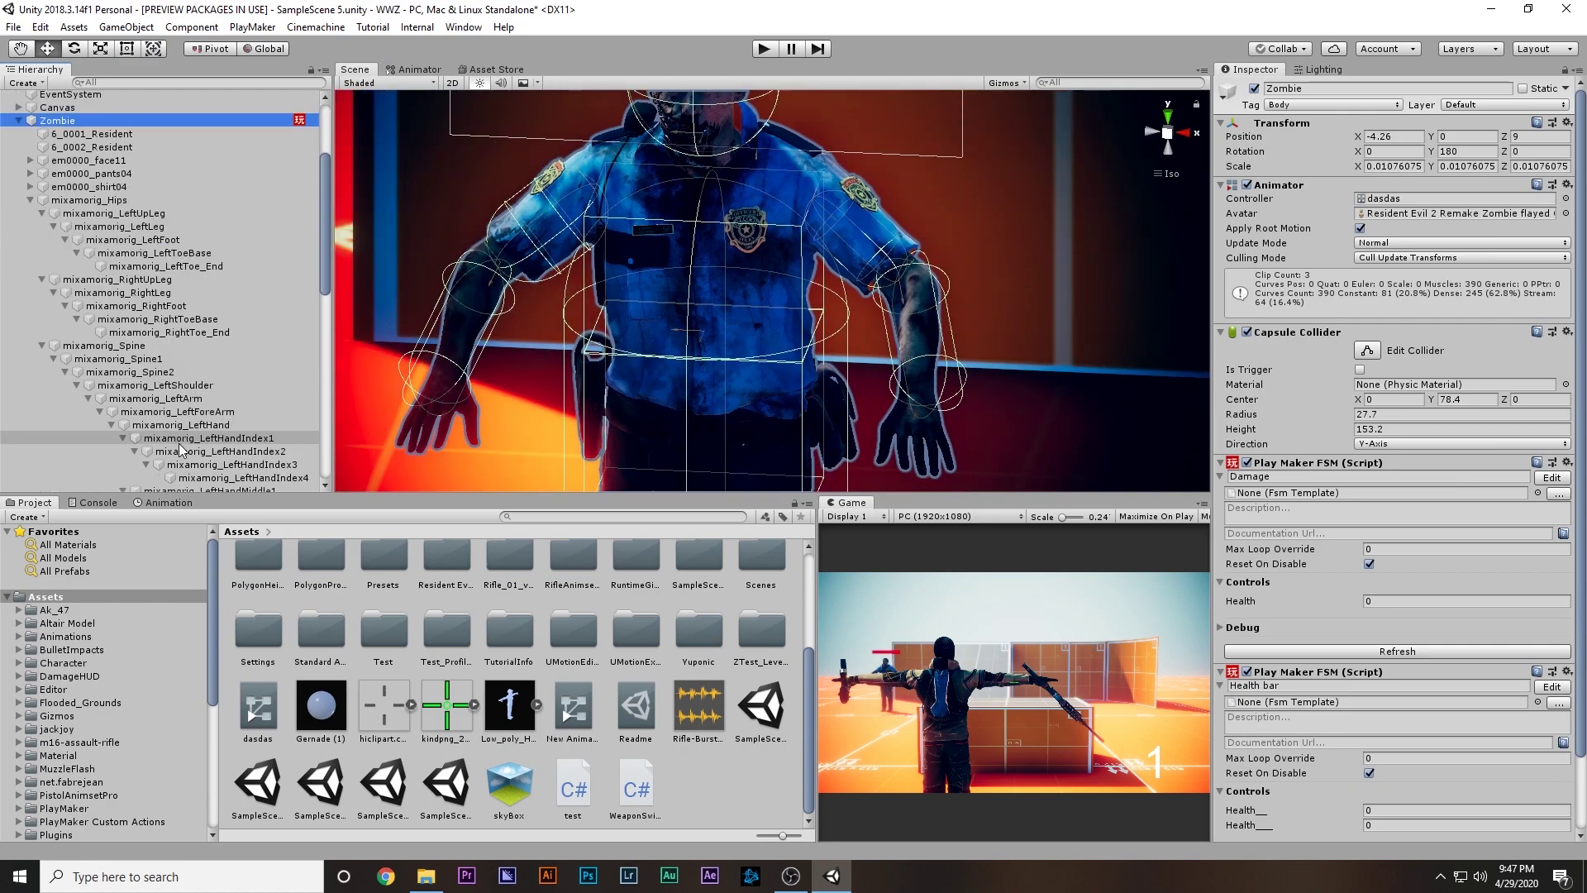
scroll(190, 349, up, 2)
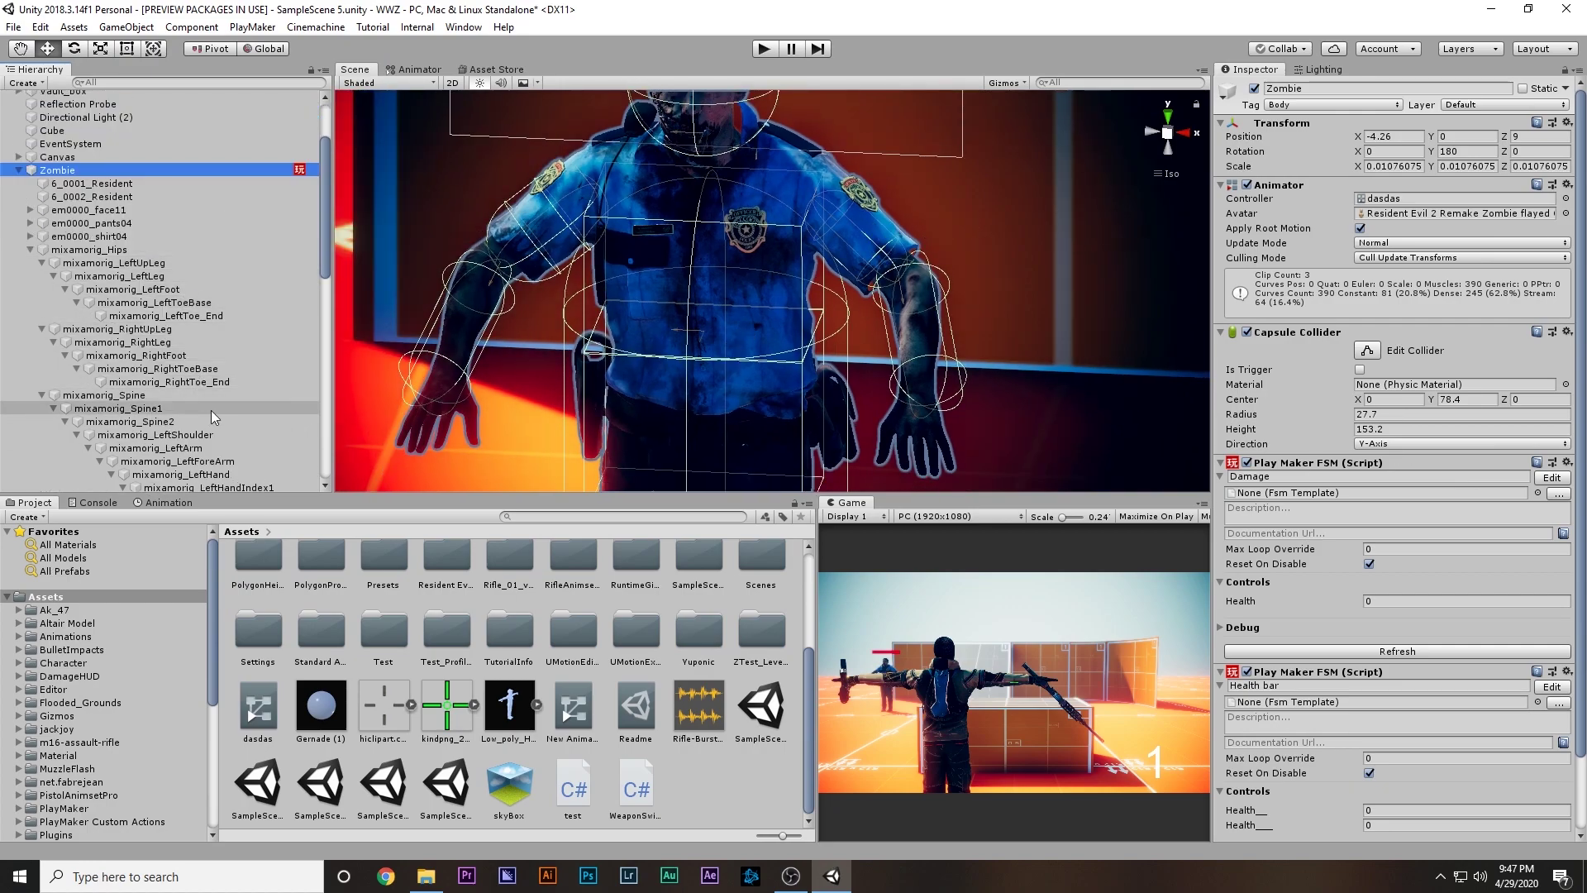
scroll(210, 409, down, 2)
click(199, 348)
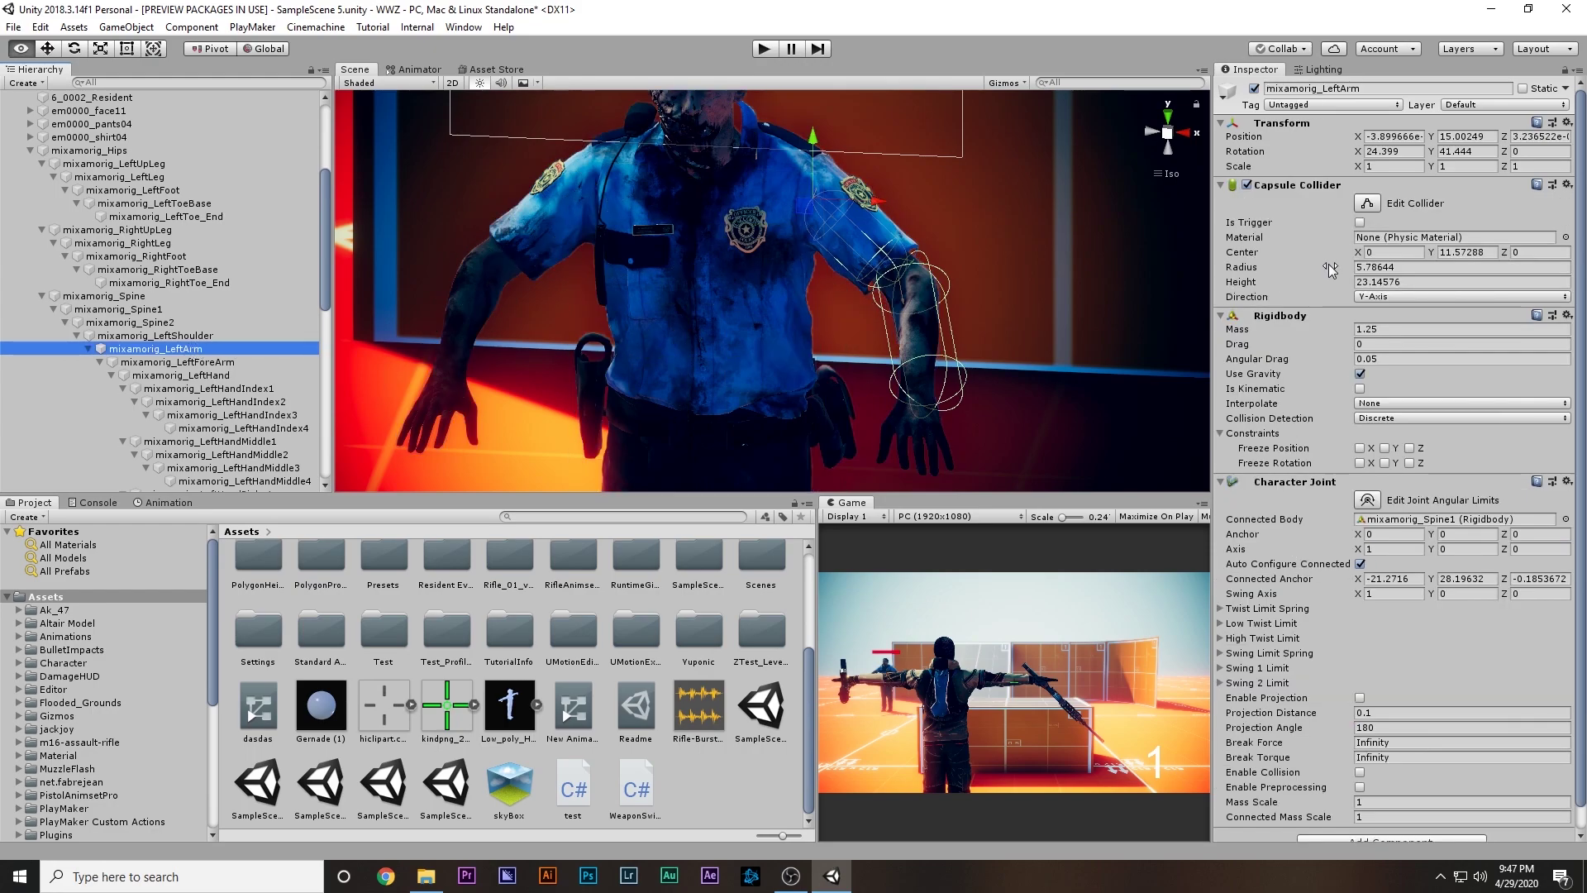
drag(1360, 262, 7, 197)
Step: Frame the whole Zombie and examine how all its colliders fit the body
scroll(6, 196, up, 3)
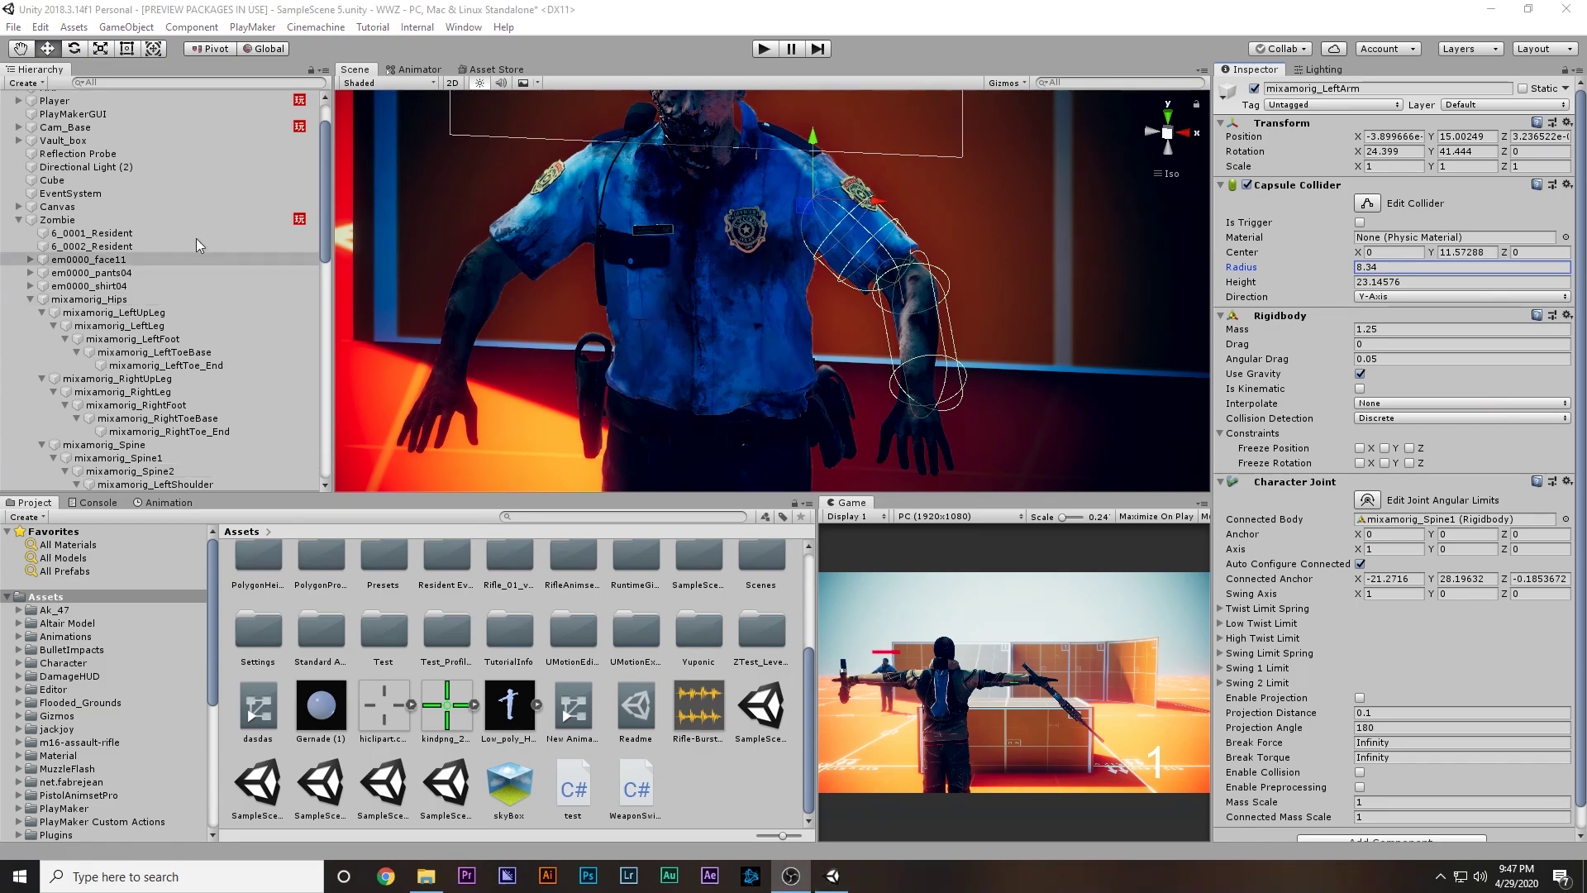
click(1172, 114)
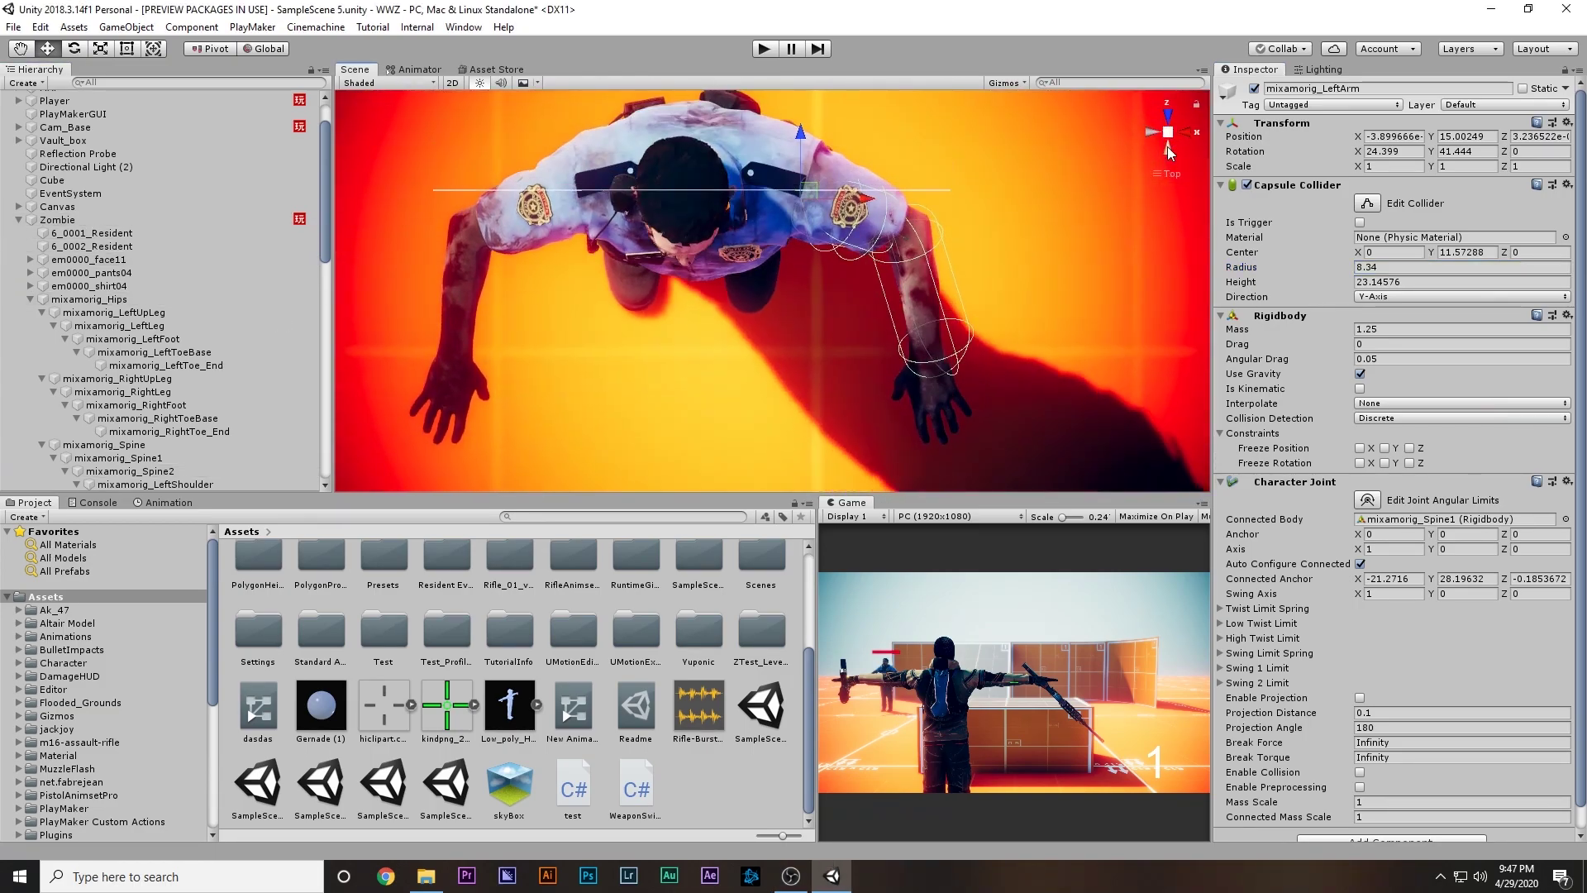
click(1170, 114)
double_click(59, 219)
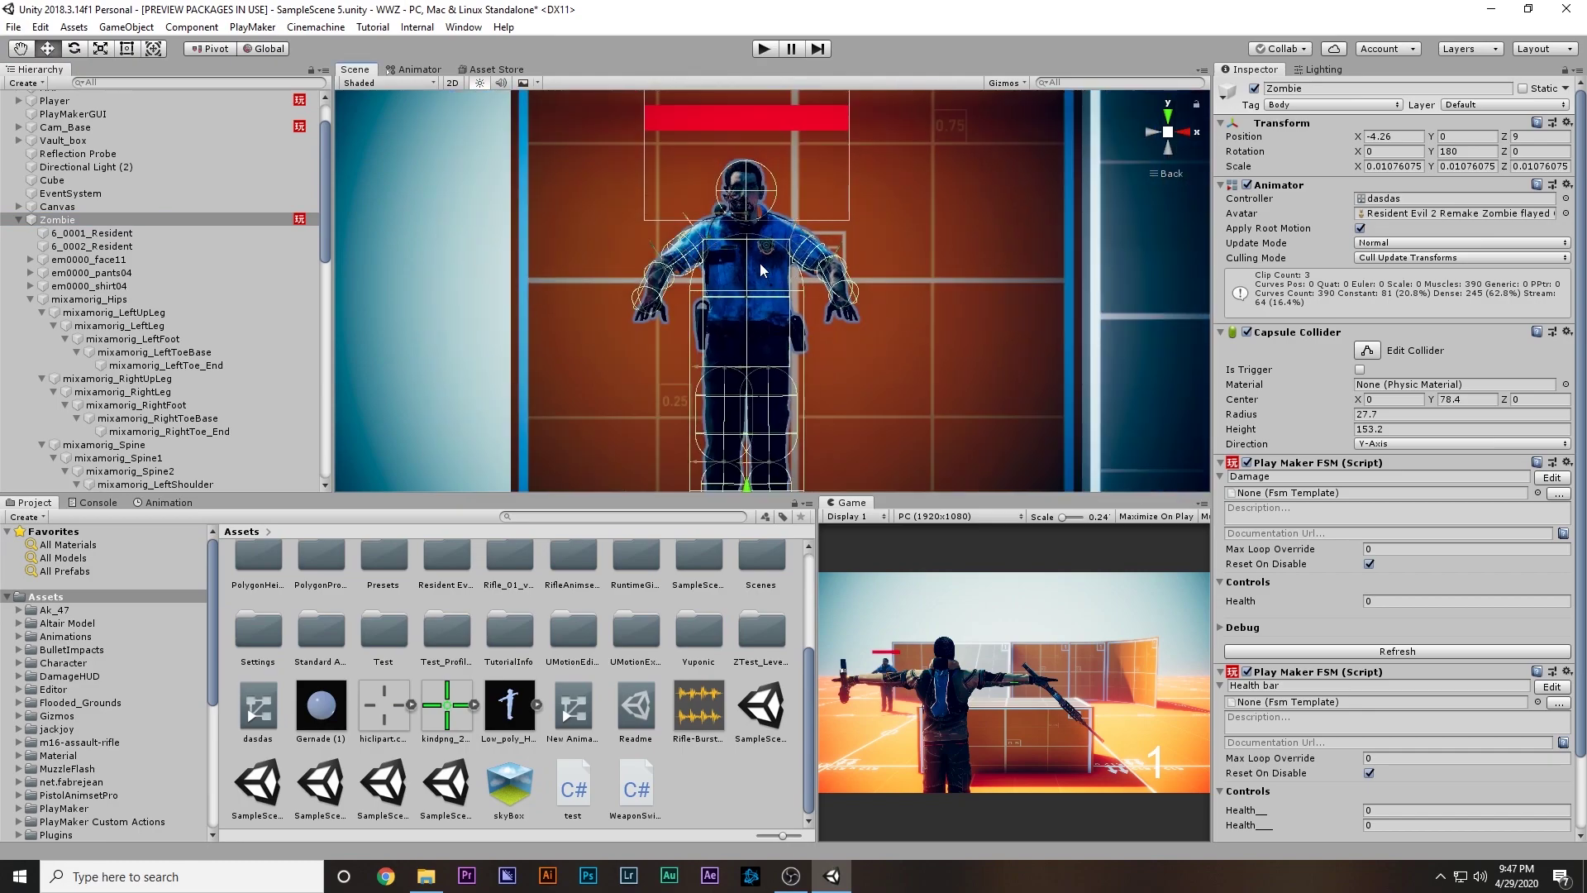
scroll(769, 265, down, 2)
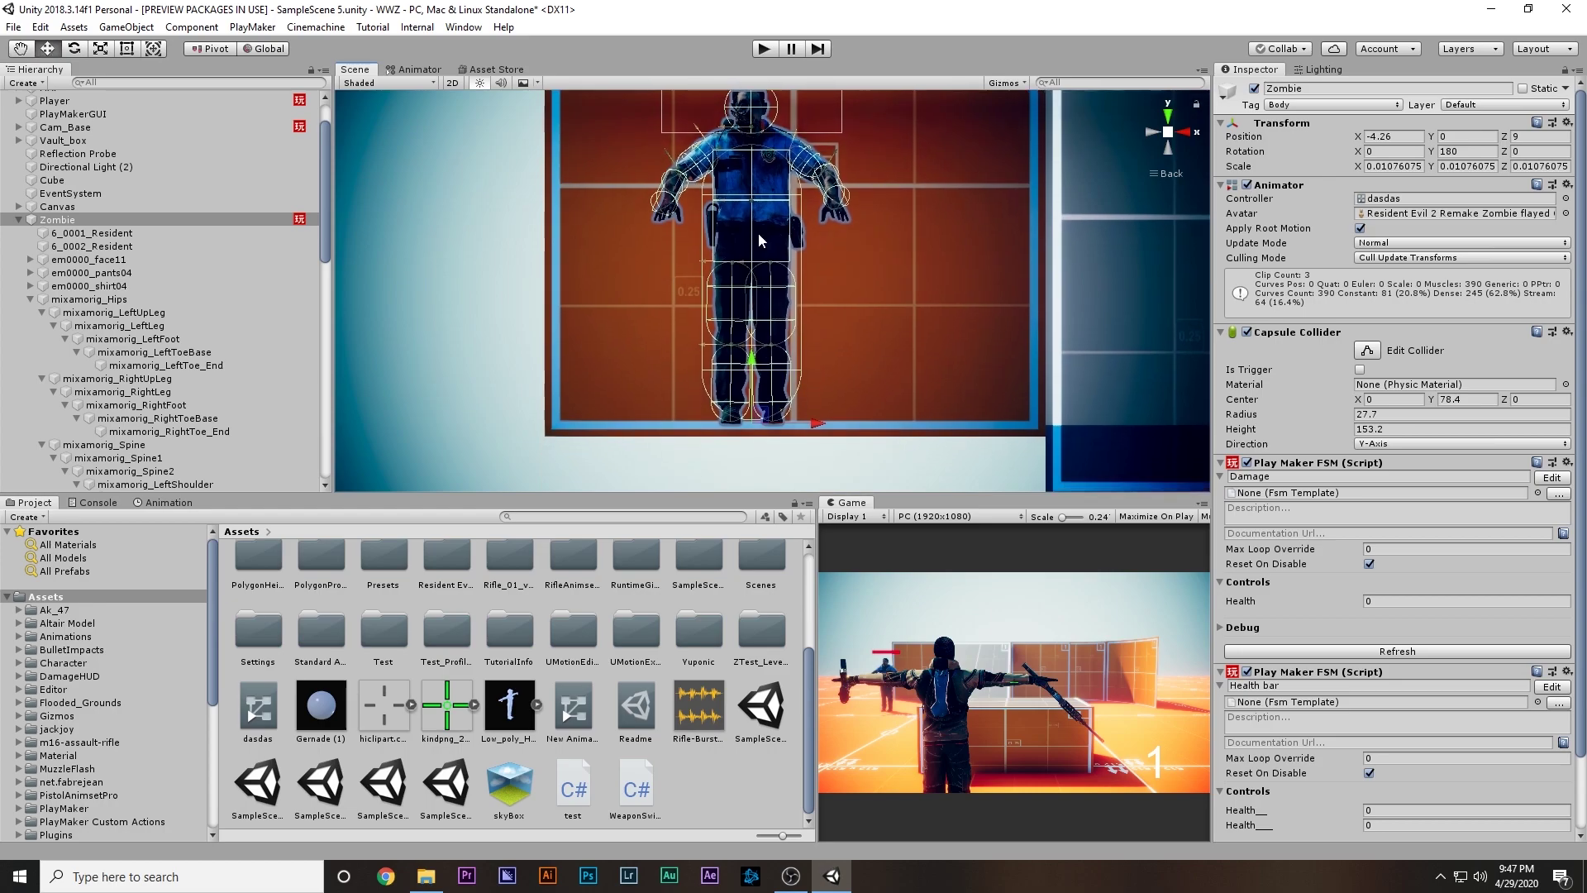
scroll(710, 357, down, 2)
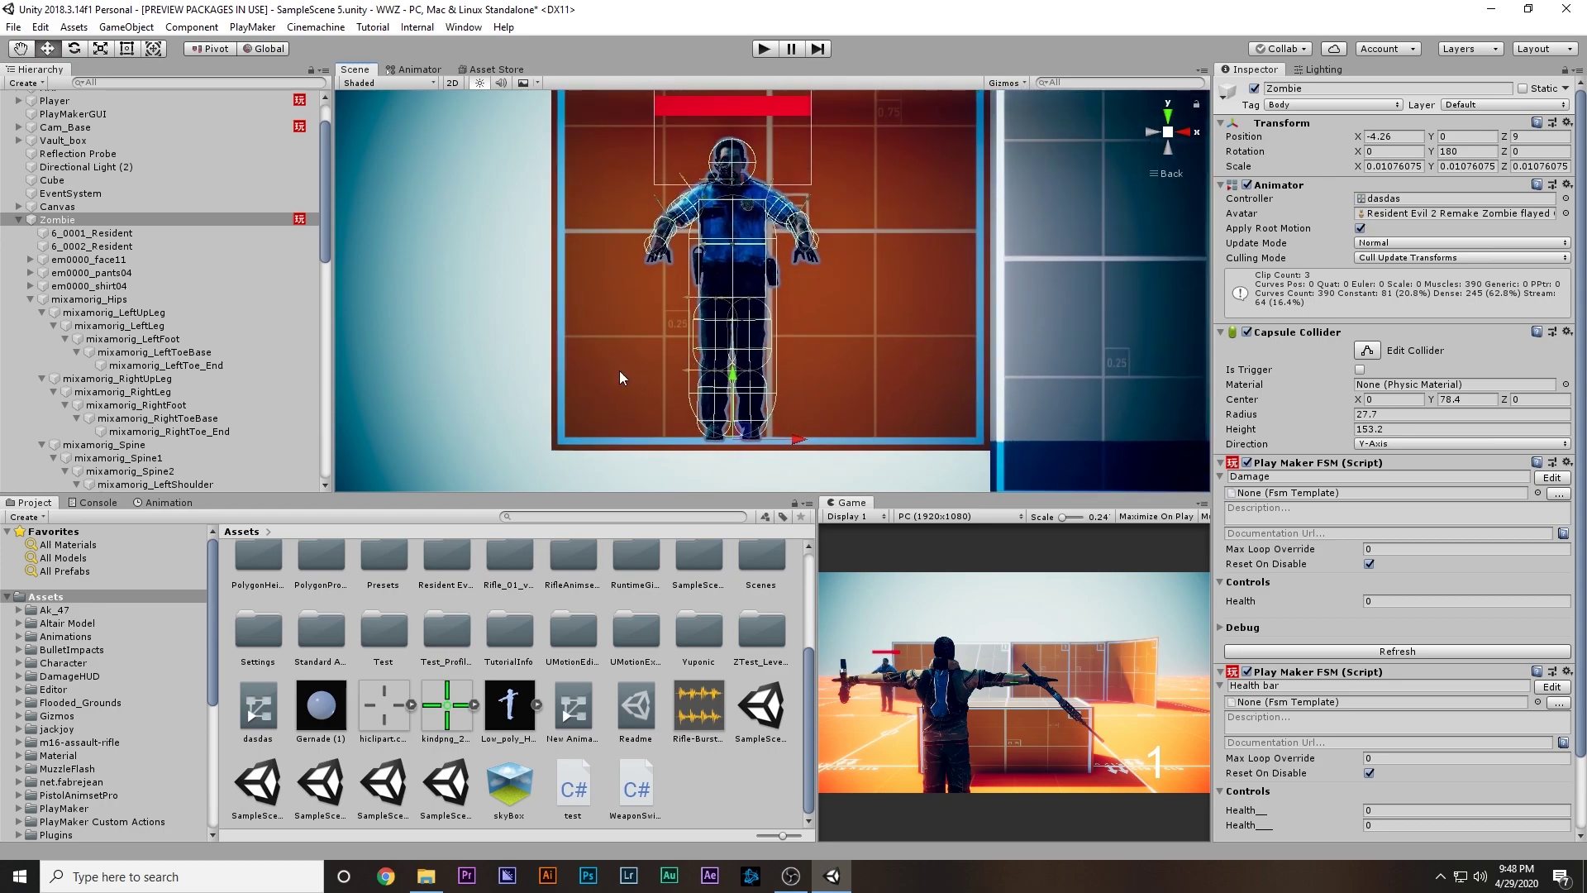
Step: Disable the Zombie's root Capsule Collider, collapsing the component and the Zombie's bone hierarchy
click(19, 220)
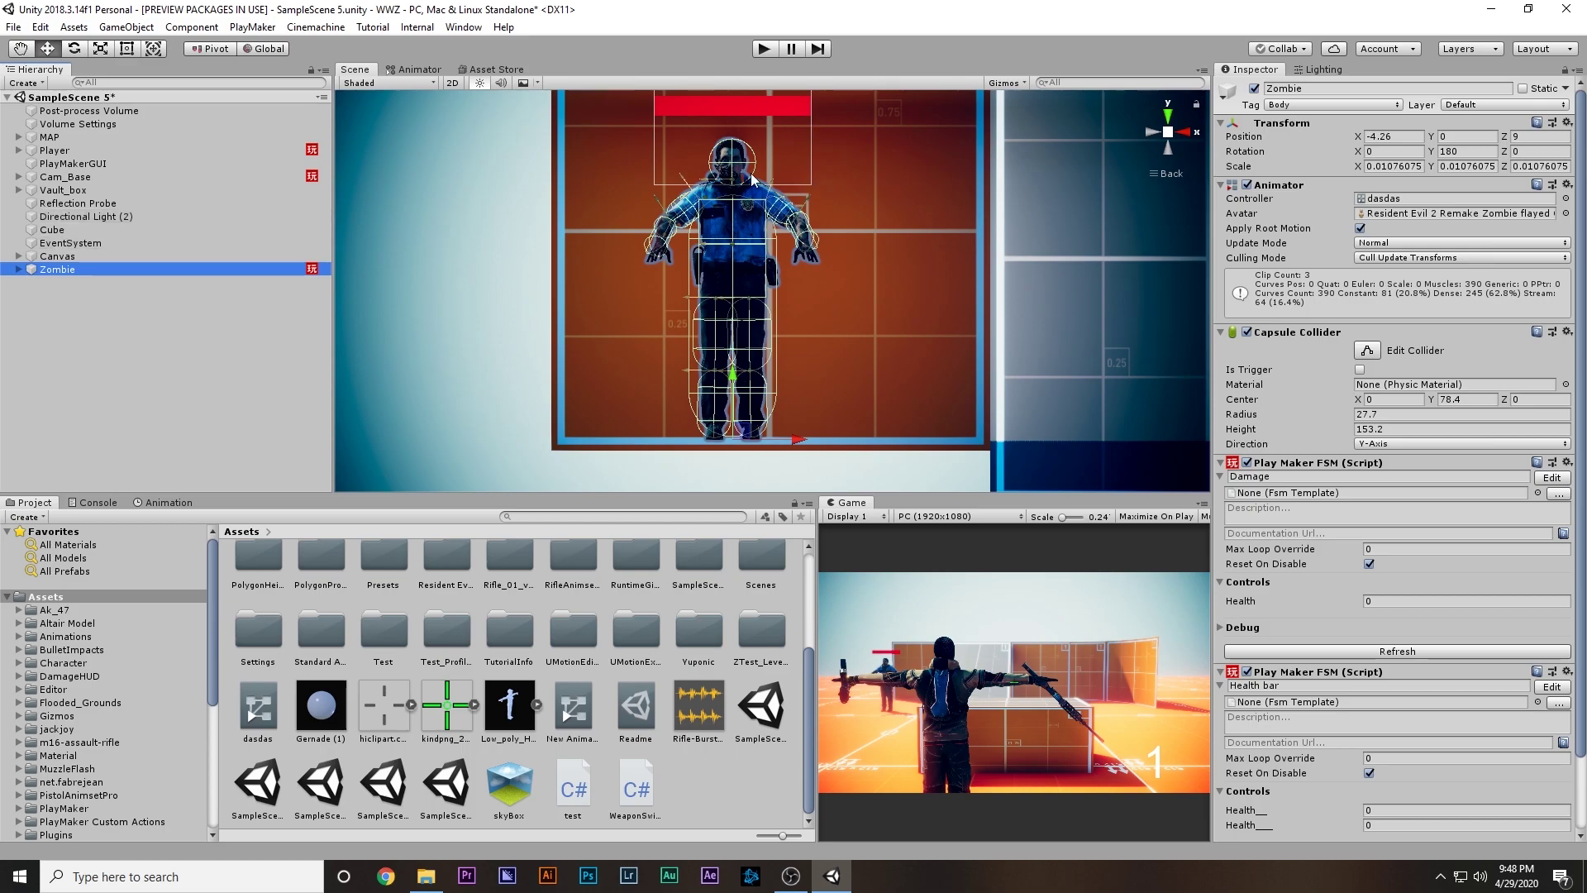
click(1247, 332)
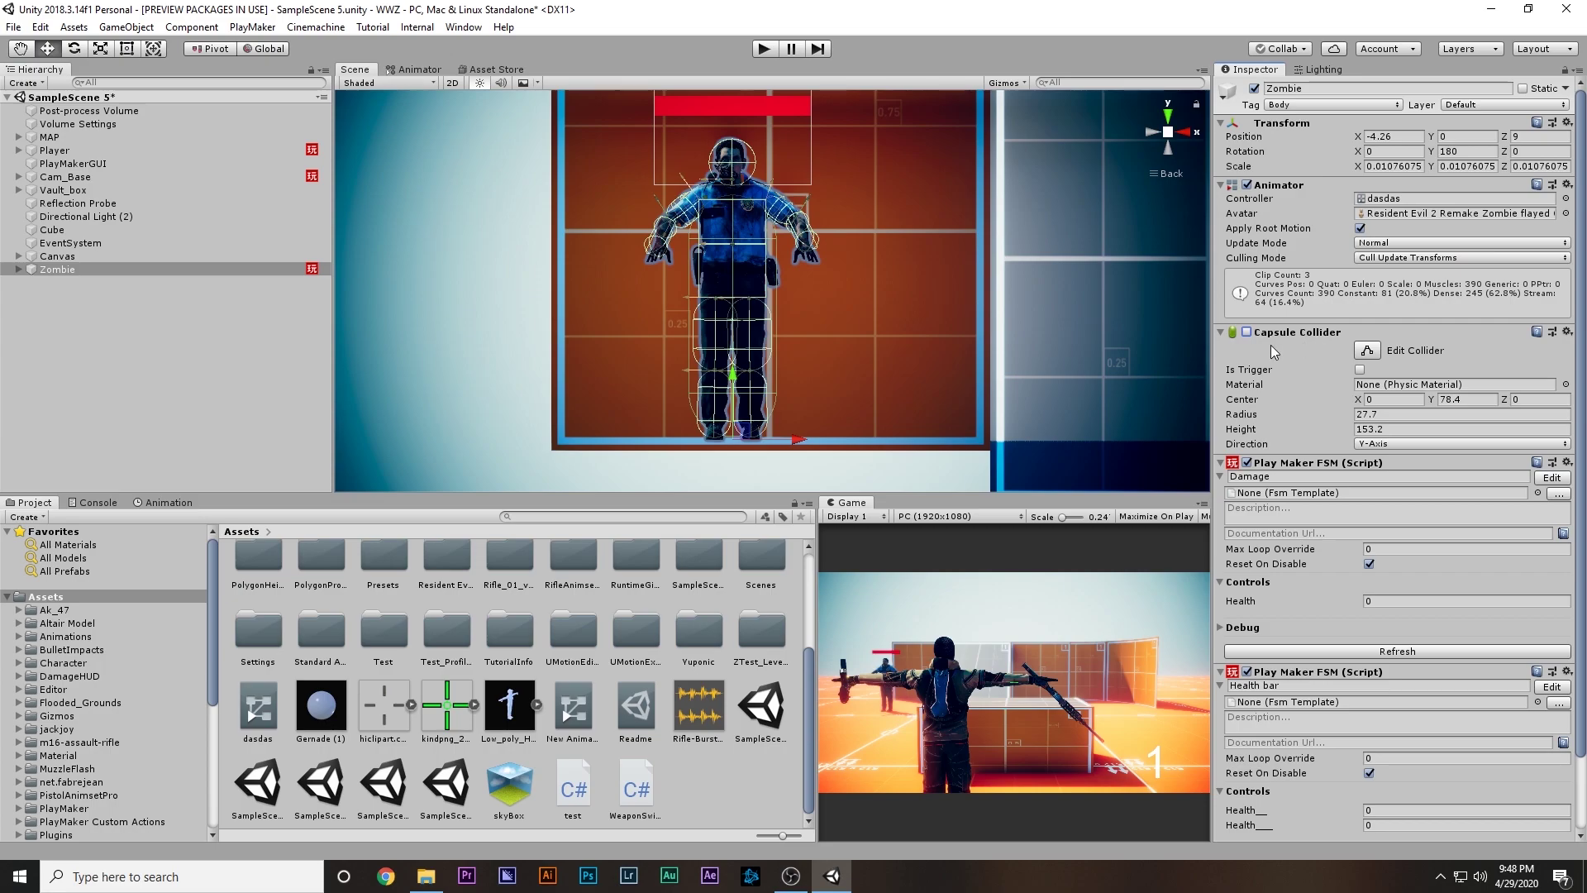
click(1219, 331)
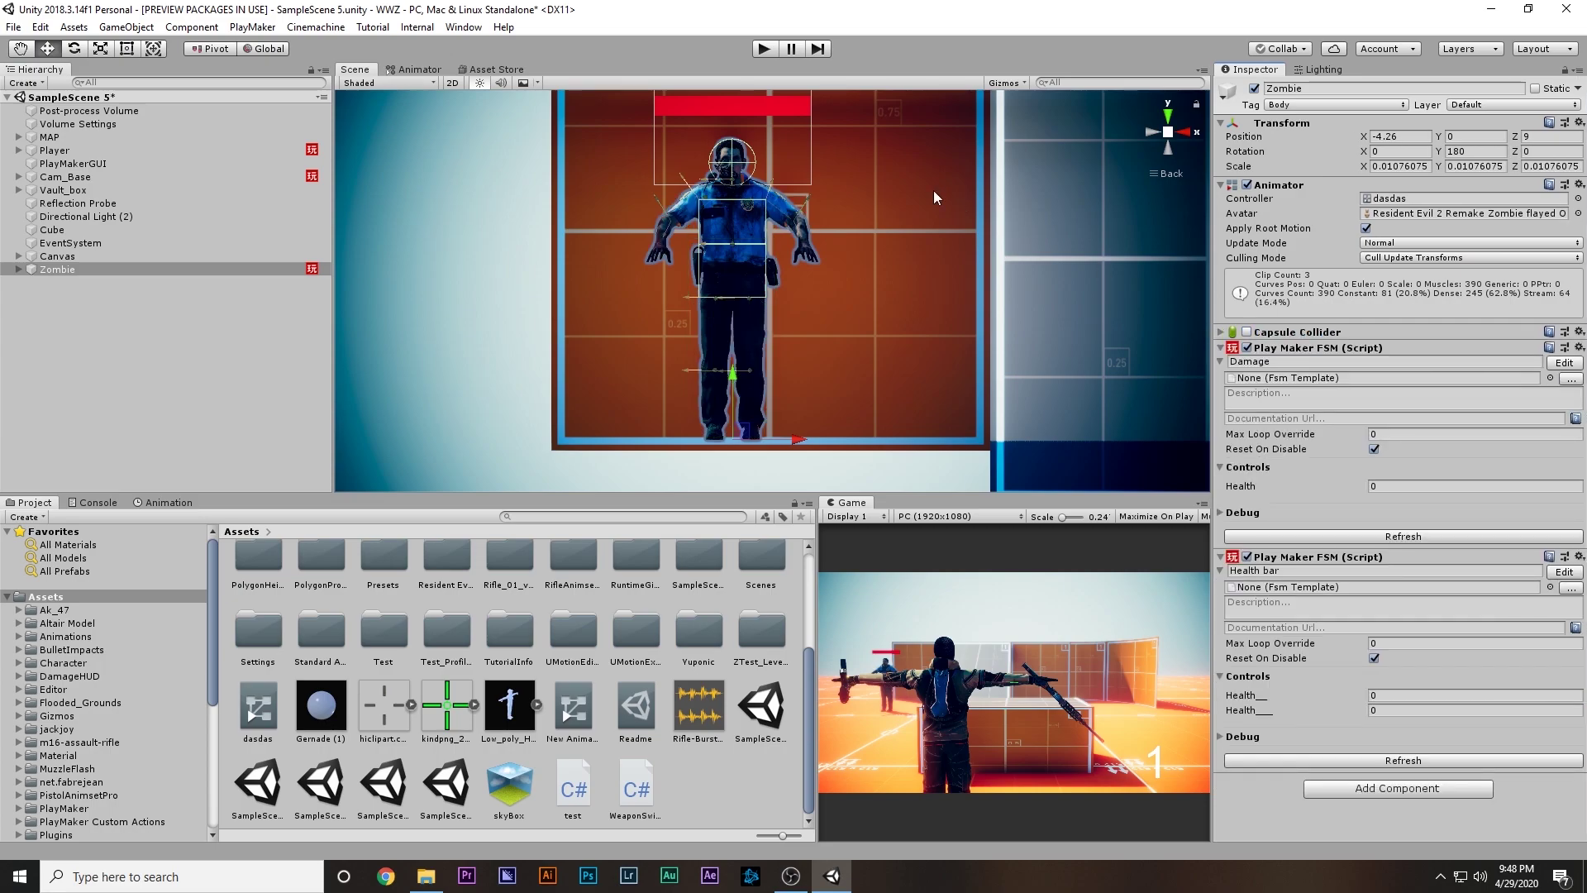
Step: Run the scene and switch the Zombie's Animator off and on repeatedly to test how the ragdoll falls
click(766, 51)
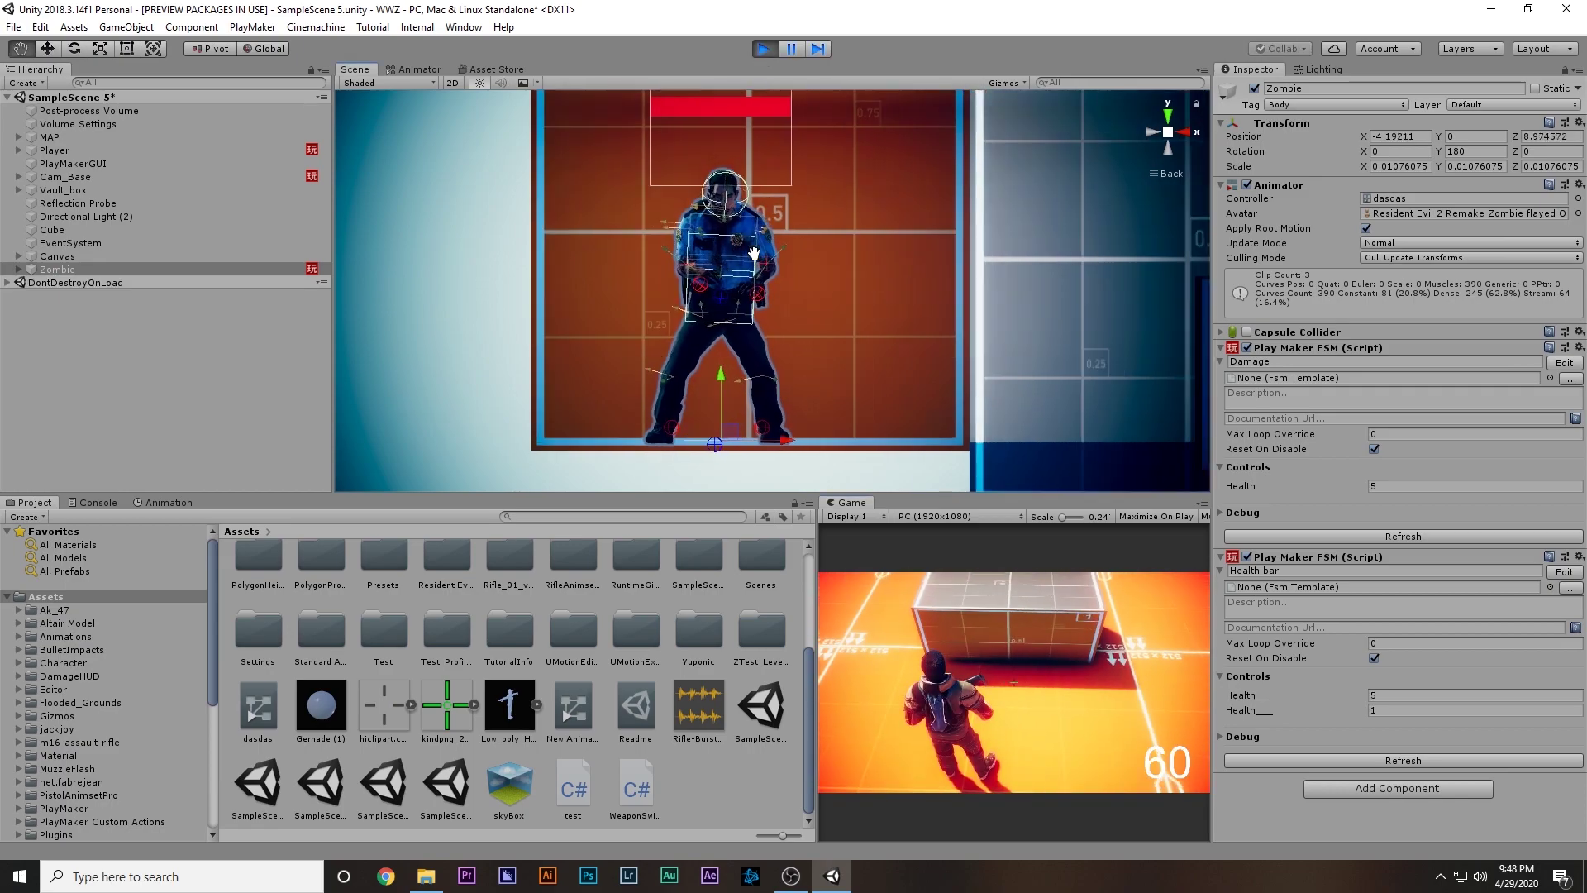
click(1246, 185)
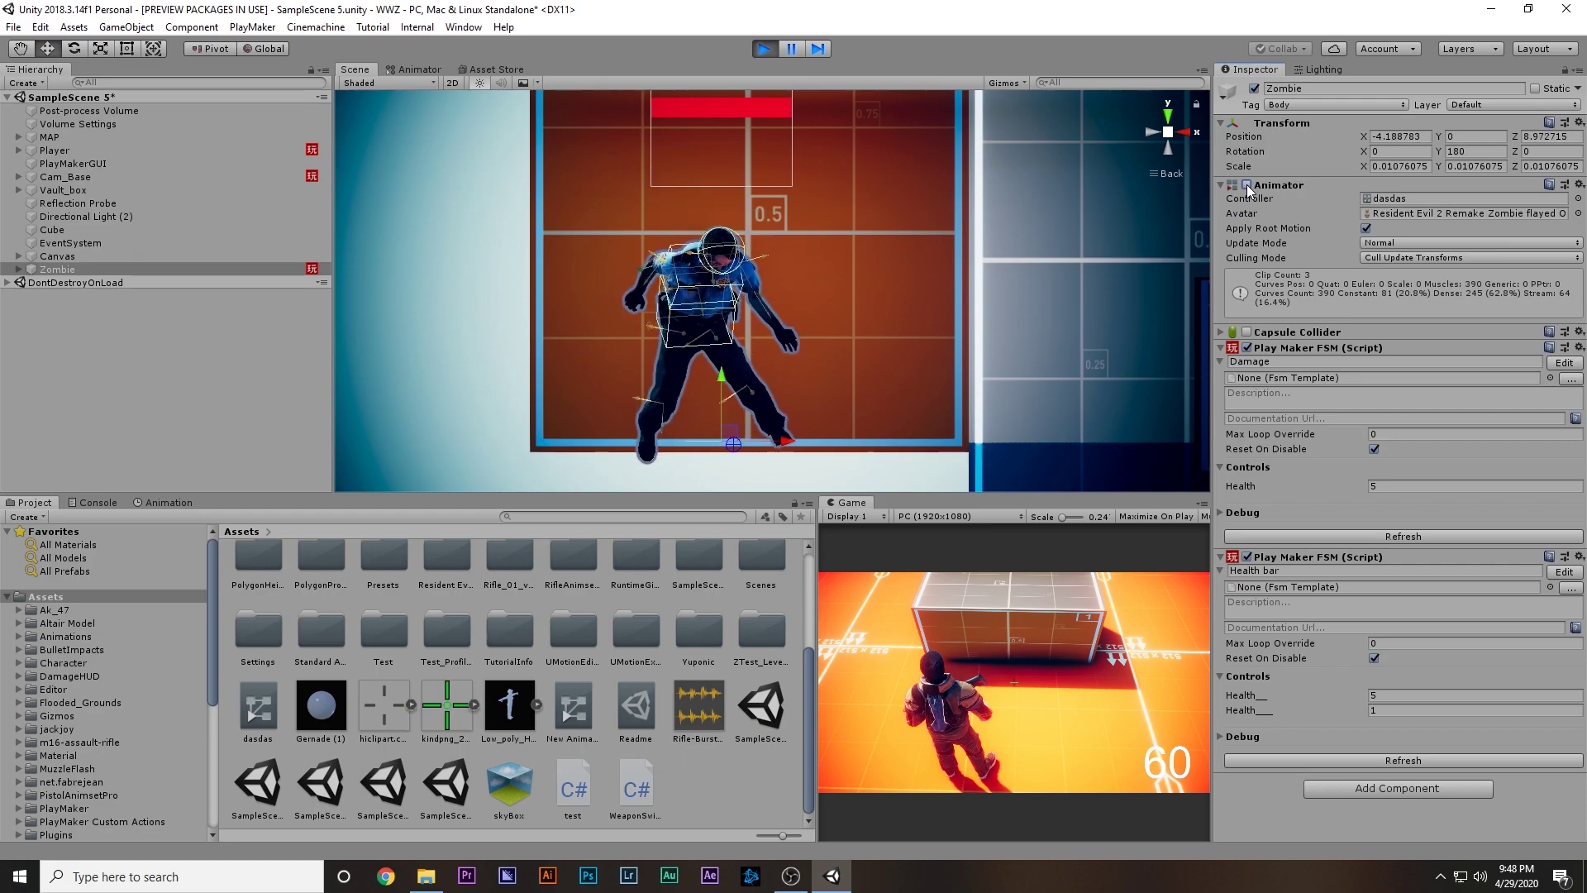
right_drag(1015, 263, 940, 324)
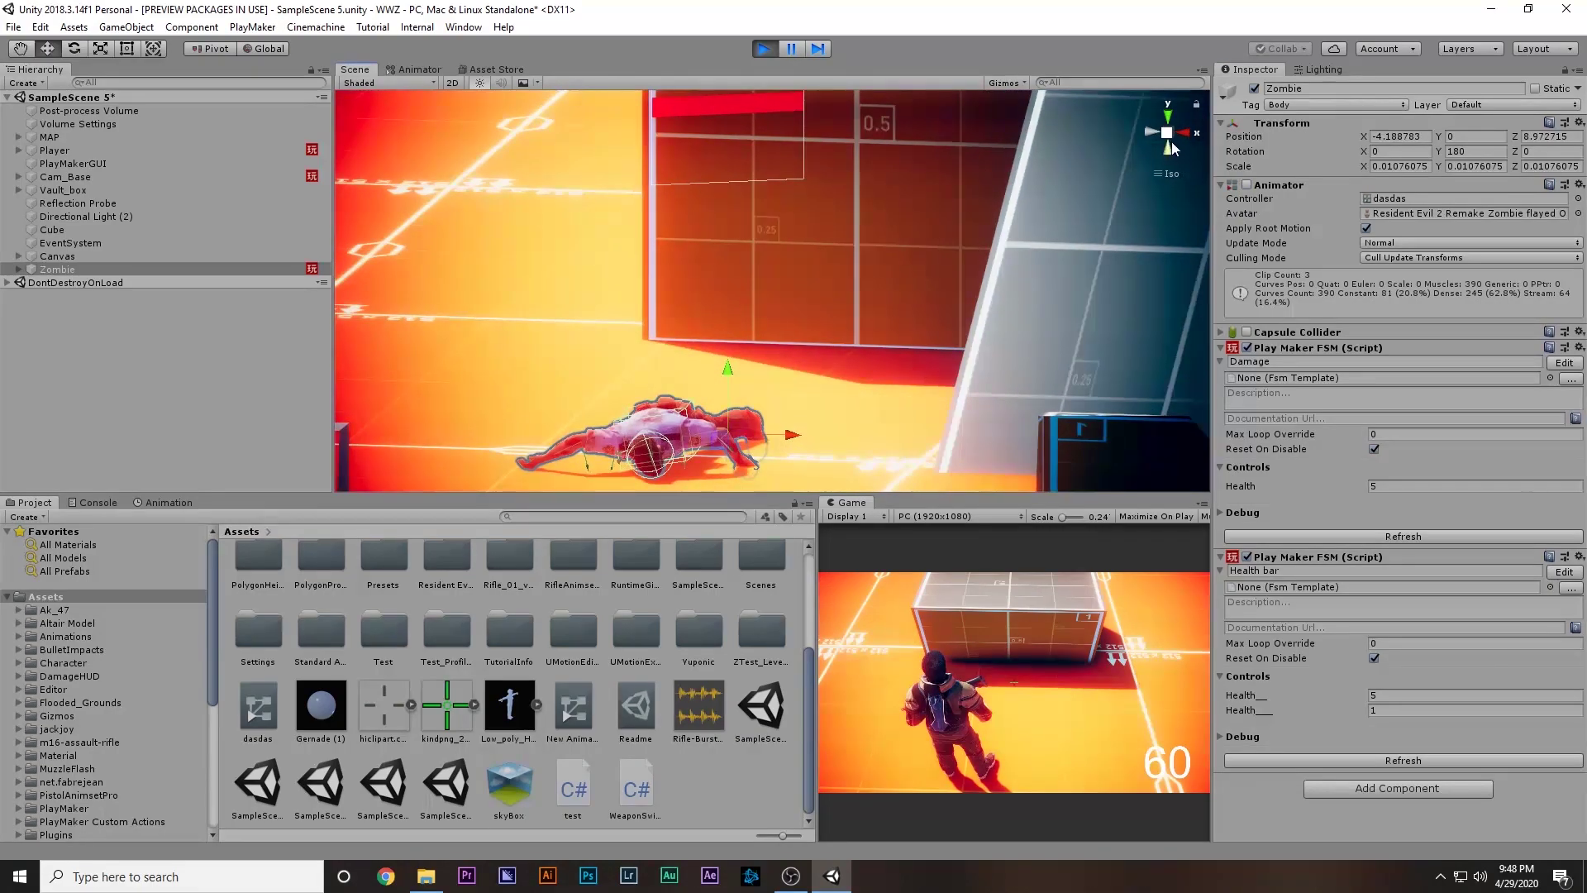
click(1167, 134)
right_drag(1117, 153, 915, 218)
click(1245, 184)
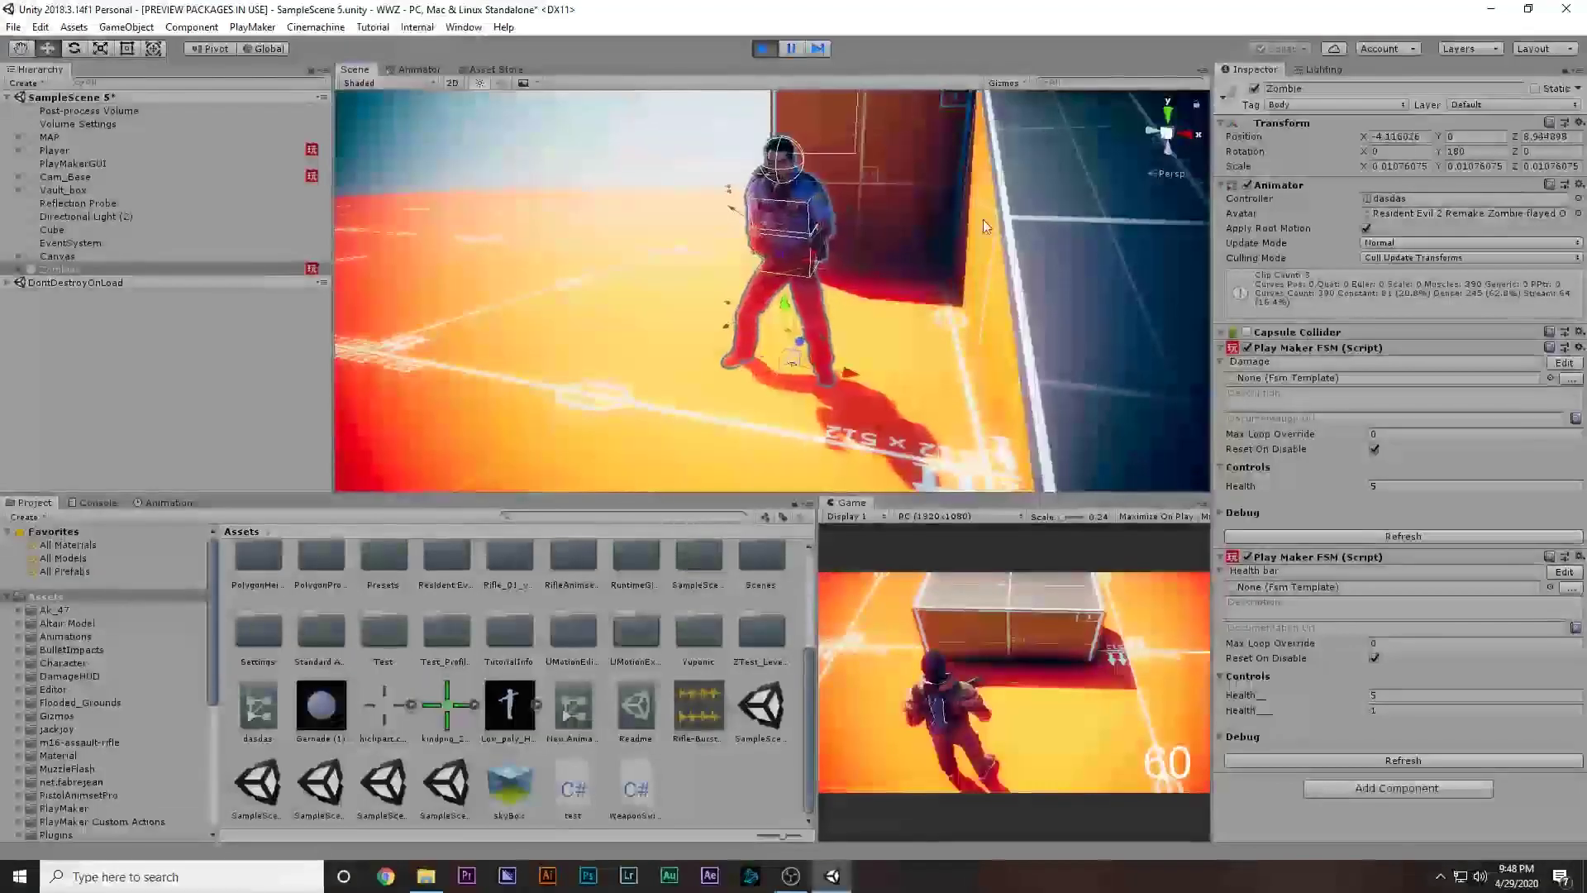
click(1247, 185)
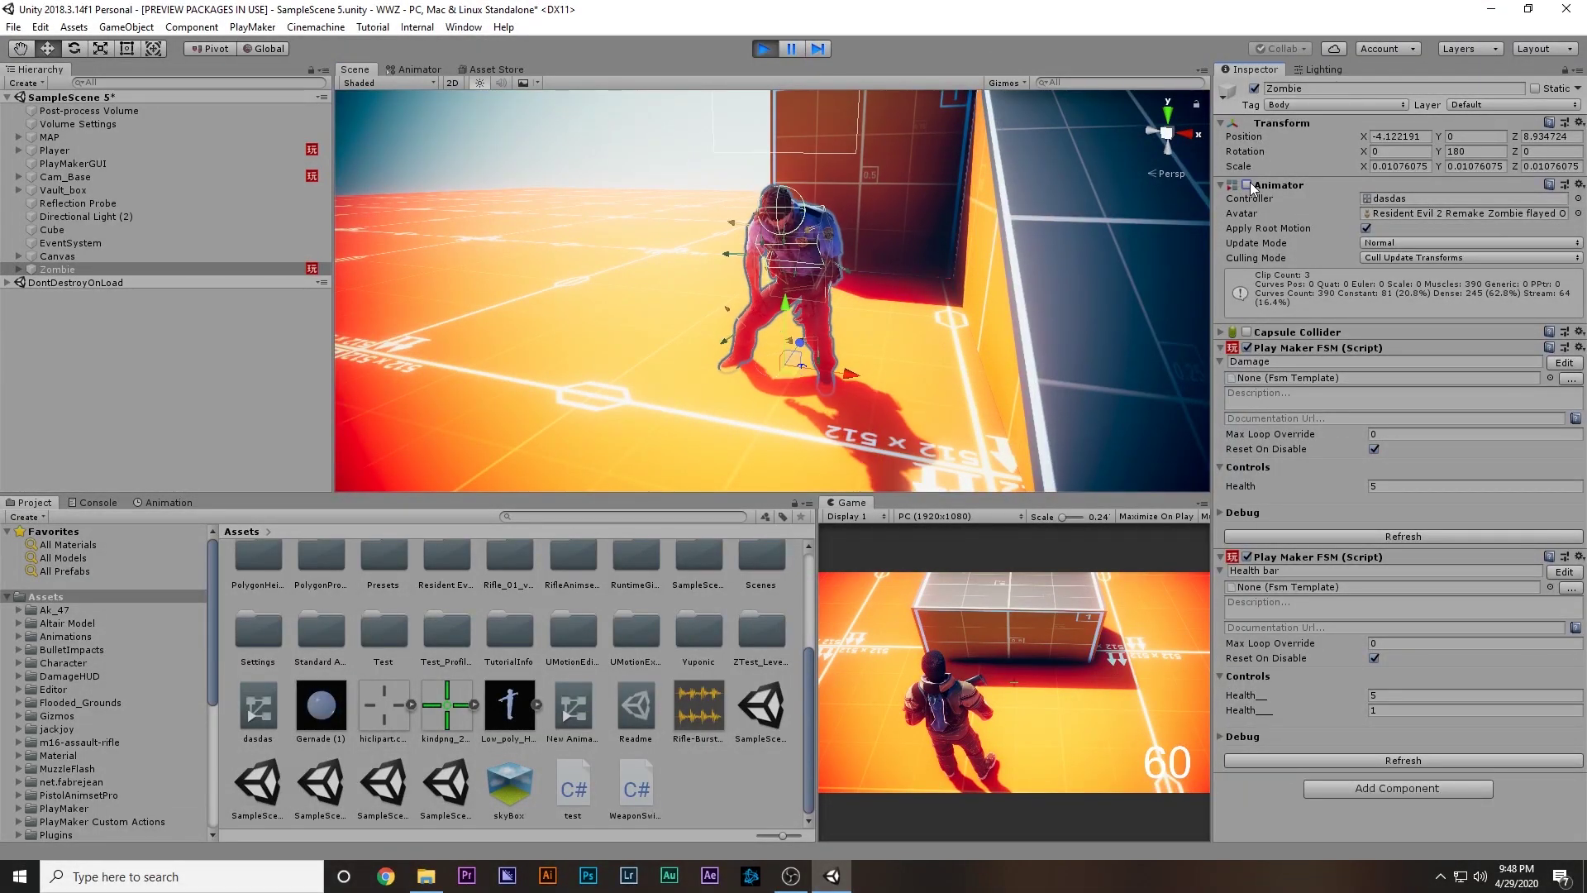
click(1247, 185)
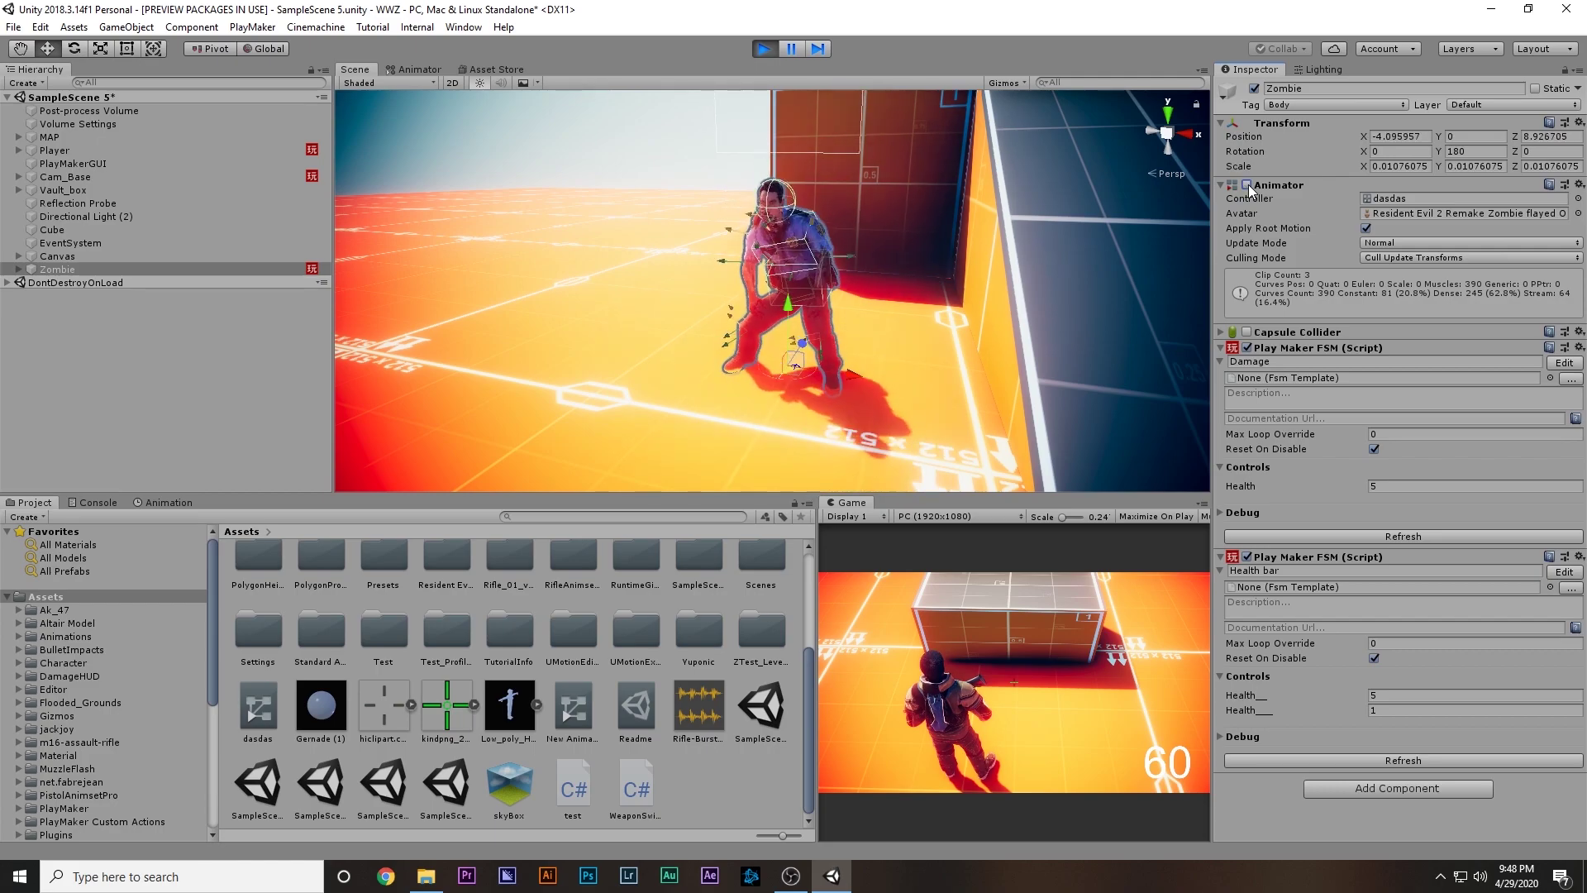
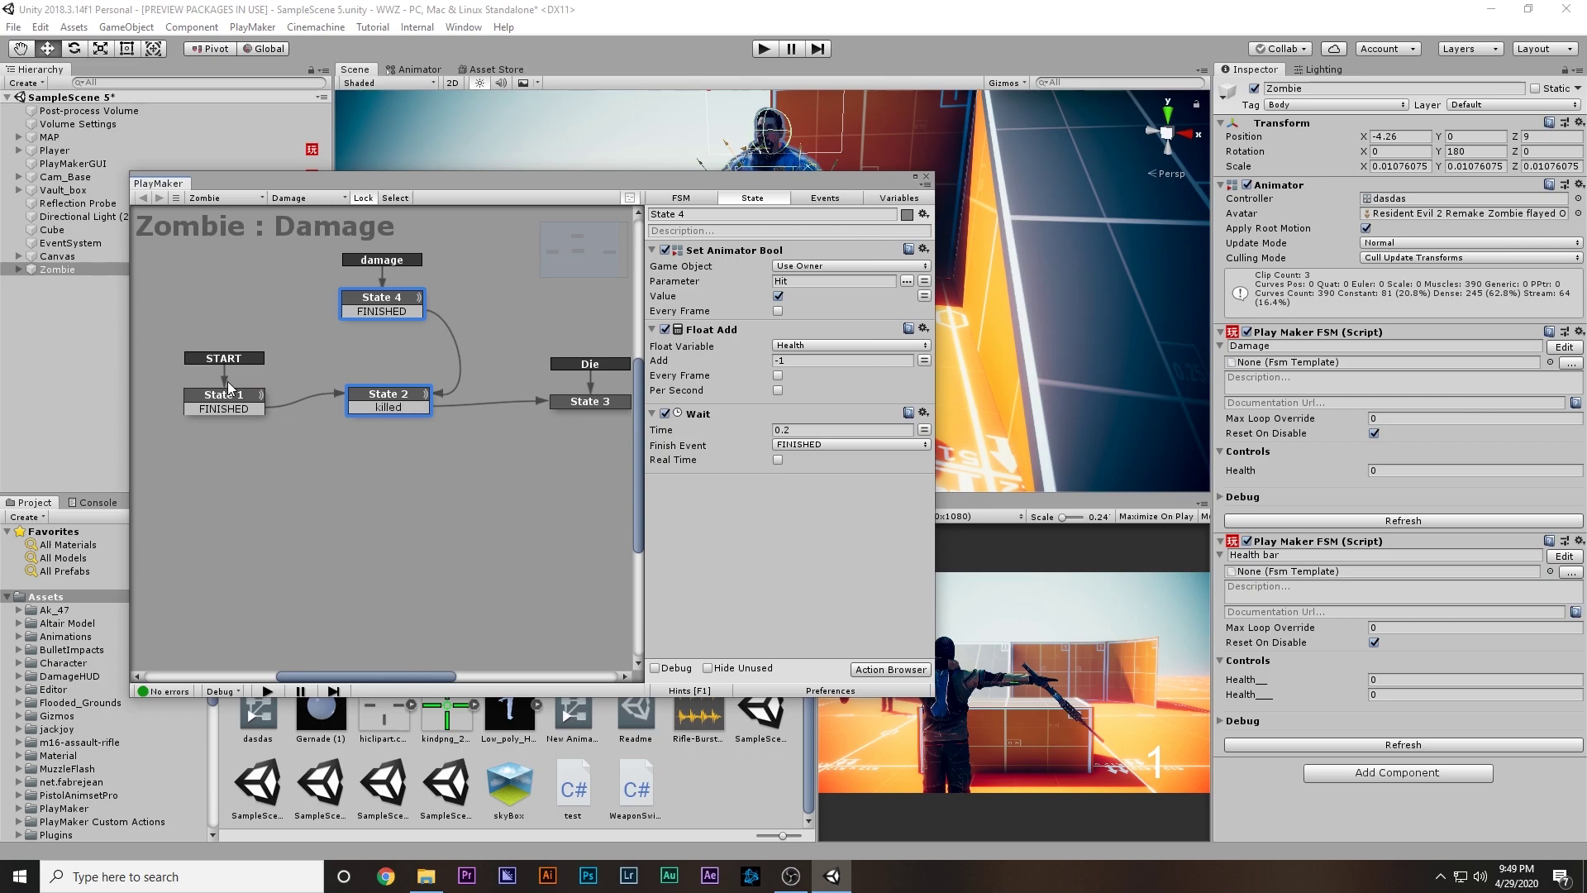
Step: Rearrange the Zombie's Damage FSM graph, bringing State 3 closer to State 2 and lowering State 4 towards it
ctrl+scroll(330, 362, down, 1)
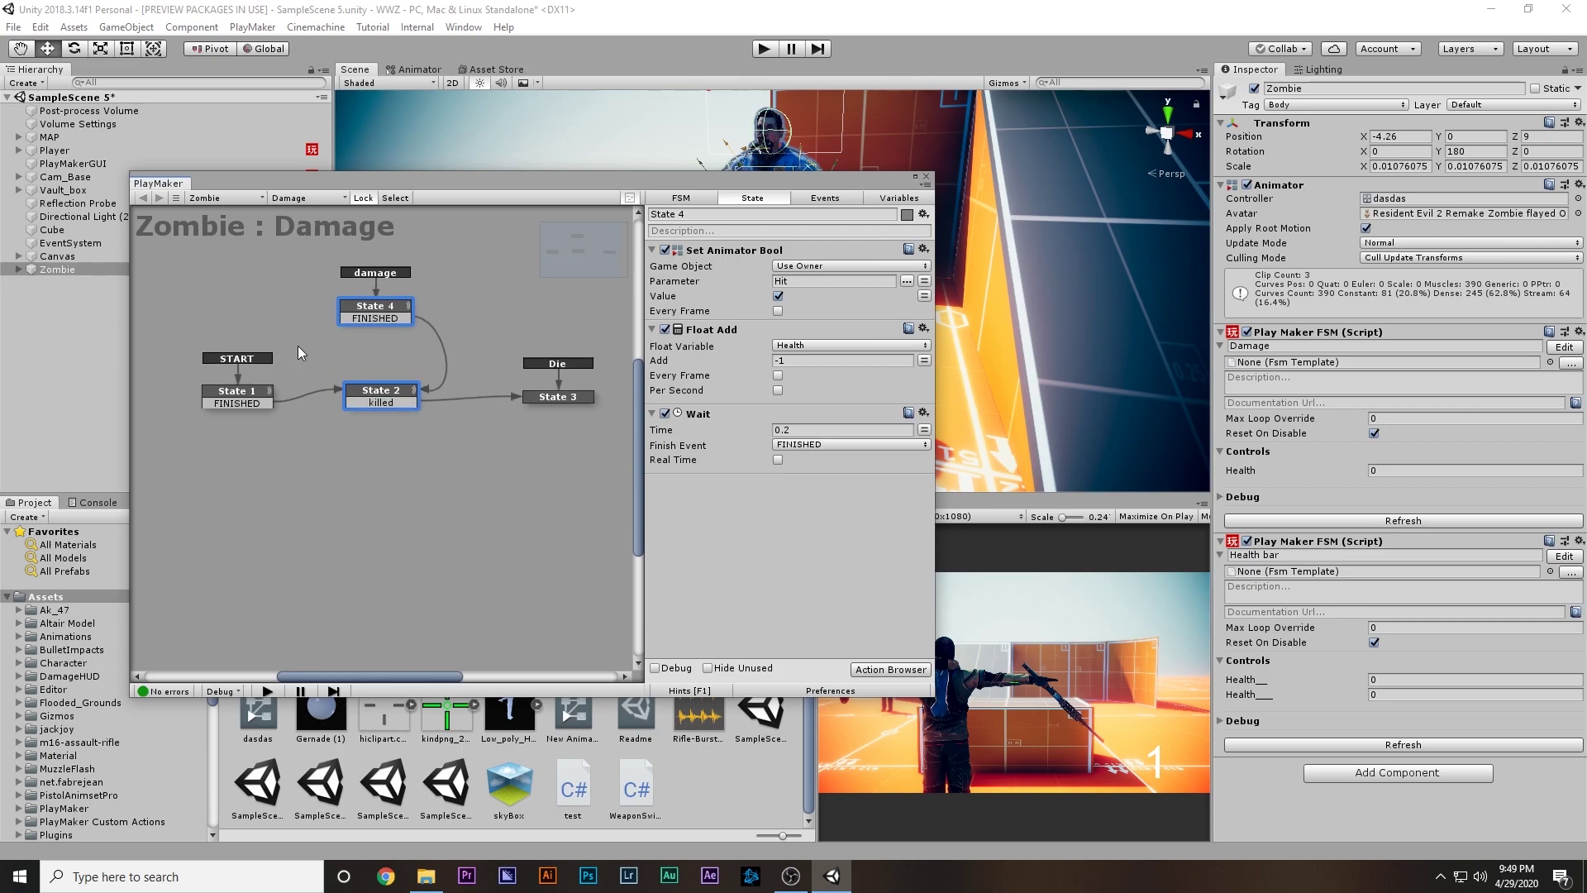
drag(201, 261, 631, 449)
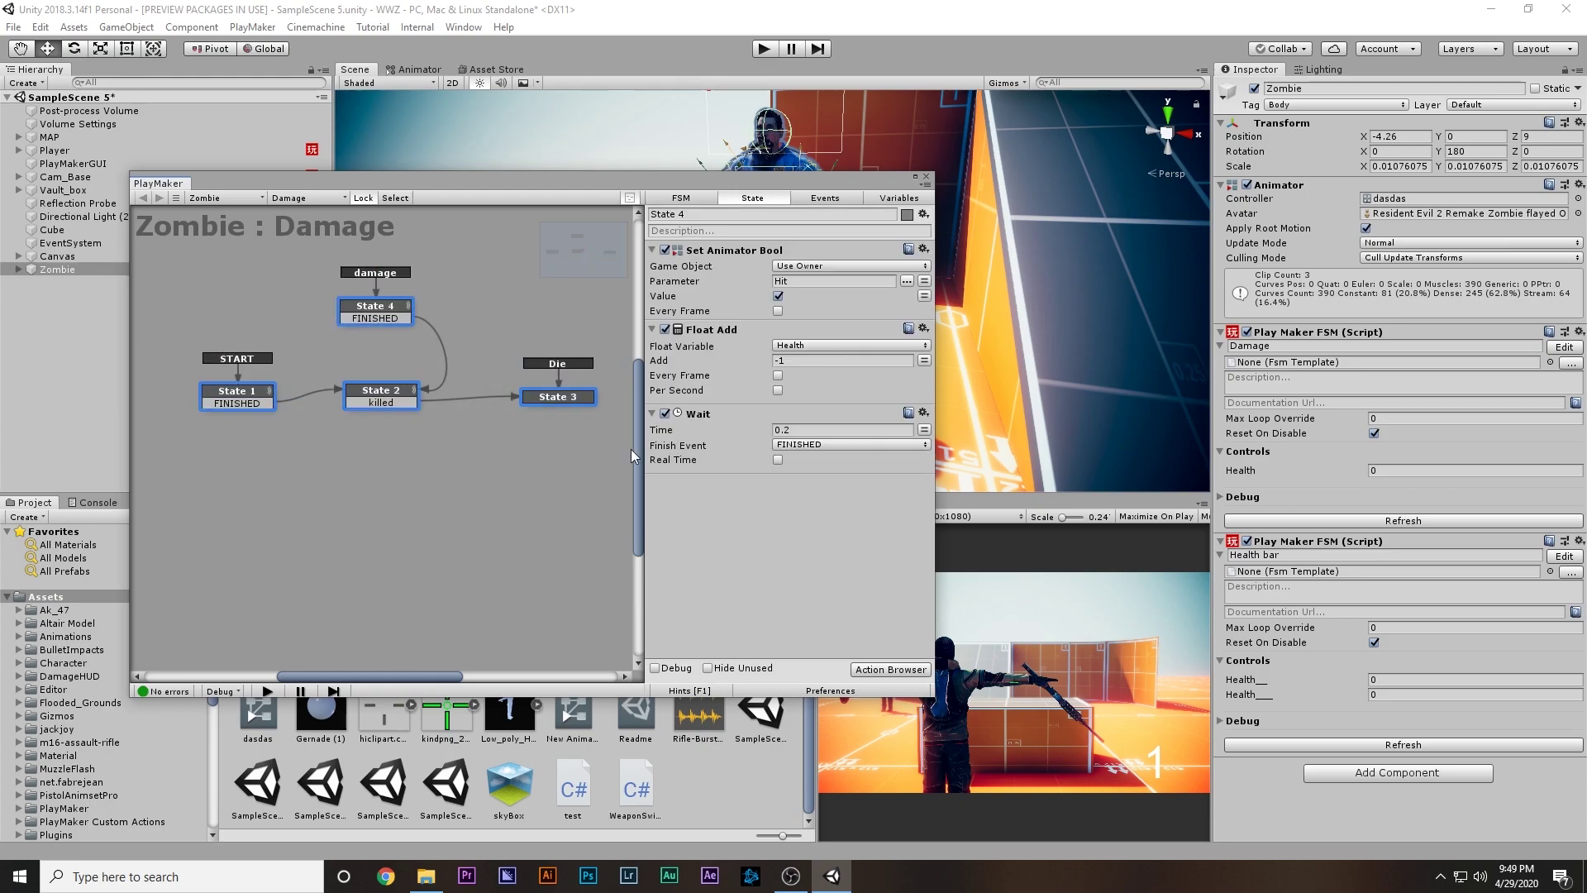
click(575, 443)
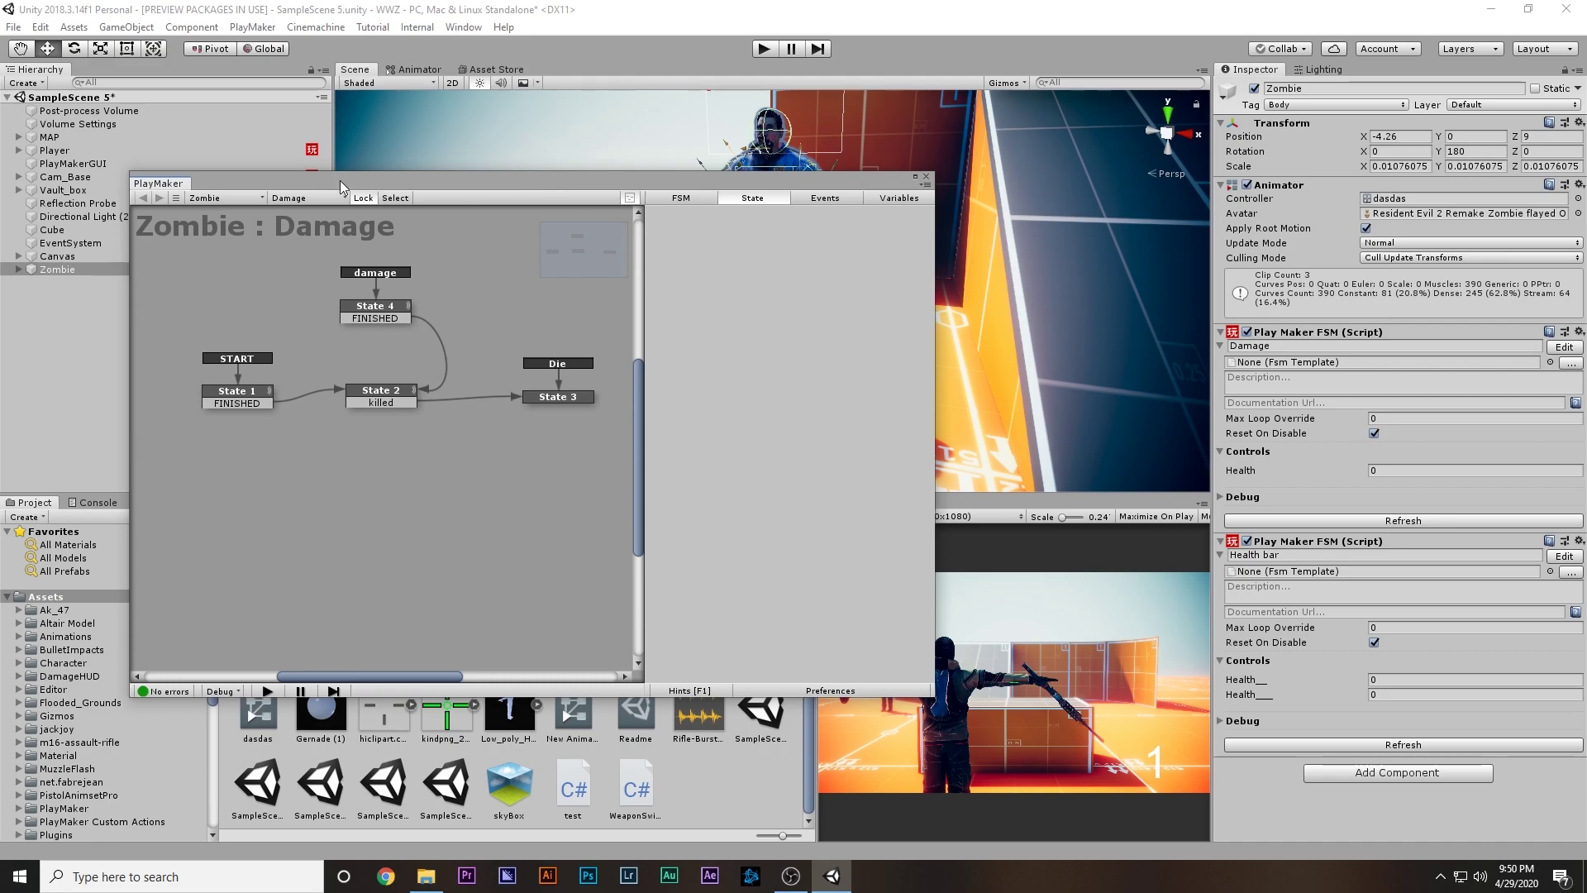
drag(358, 191, 94, 196)
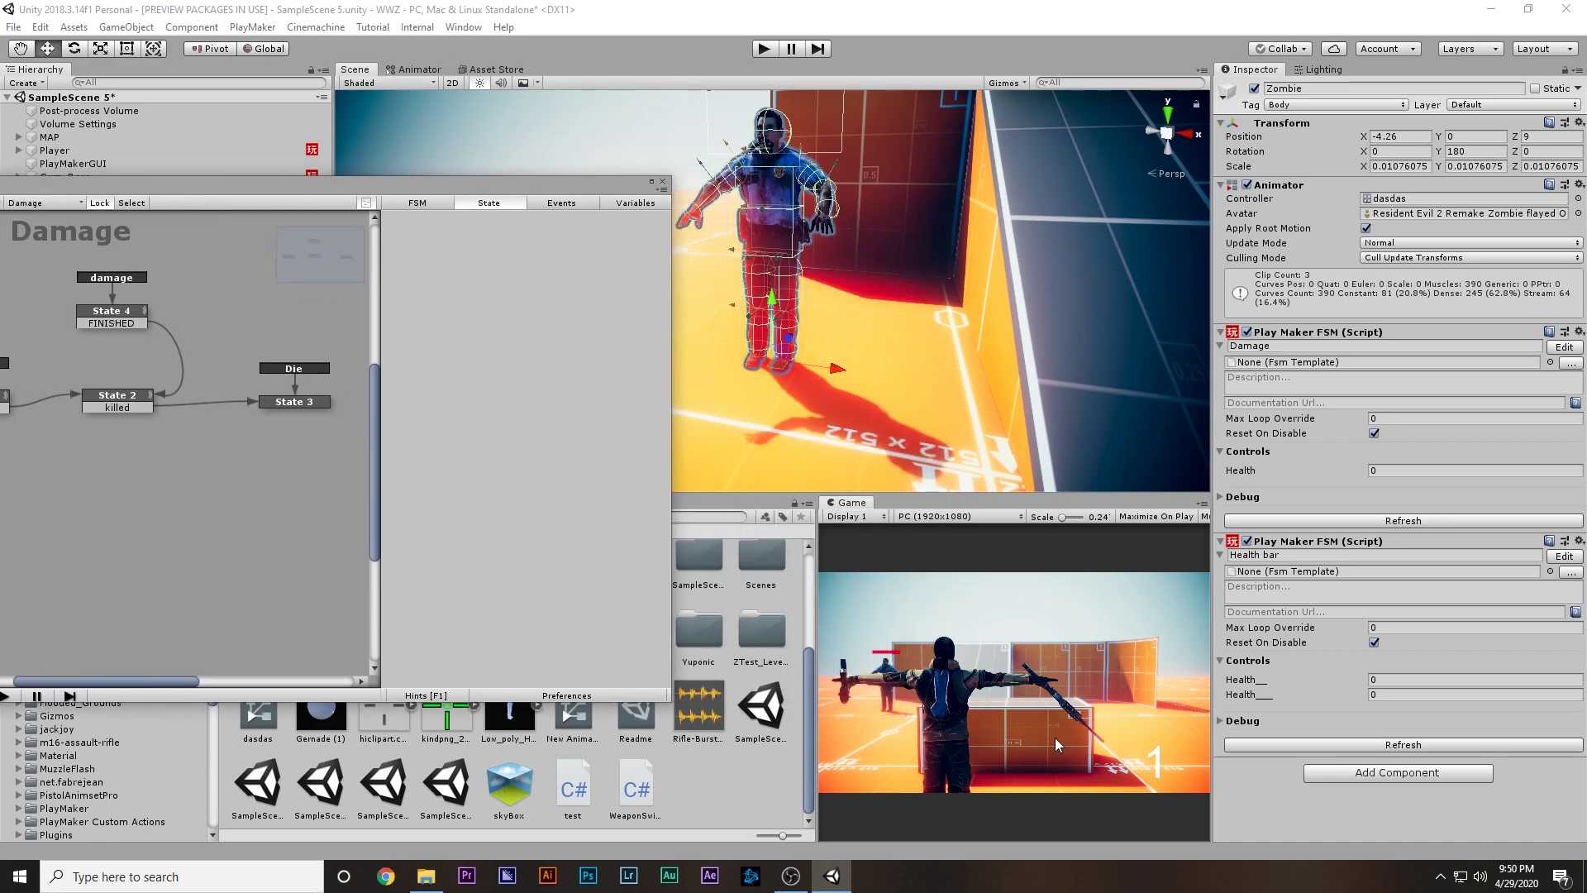
drag(309, 195, 559, 180)
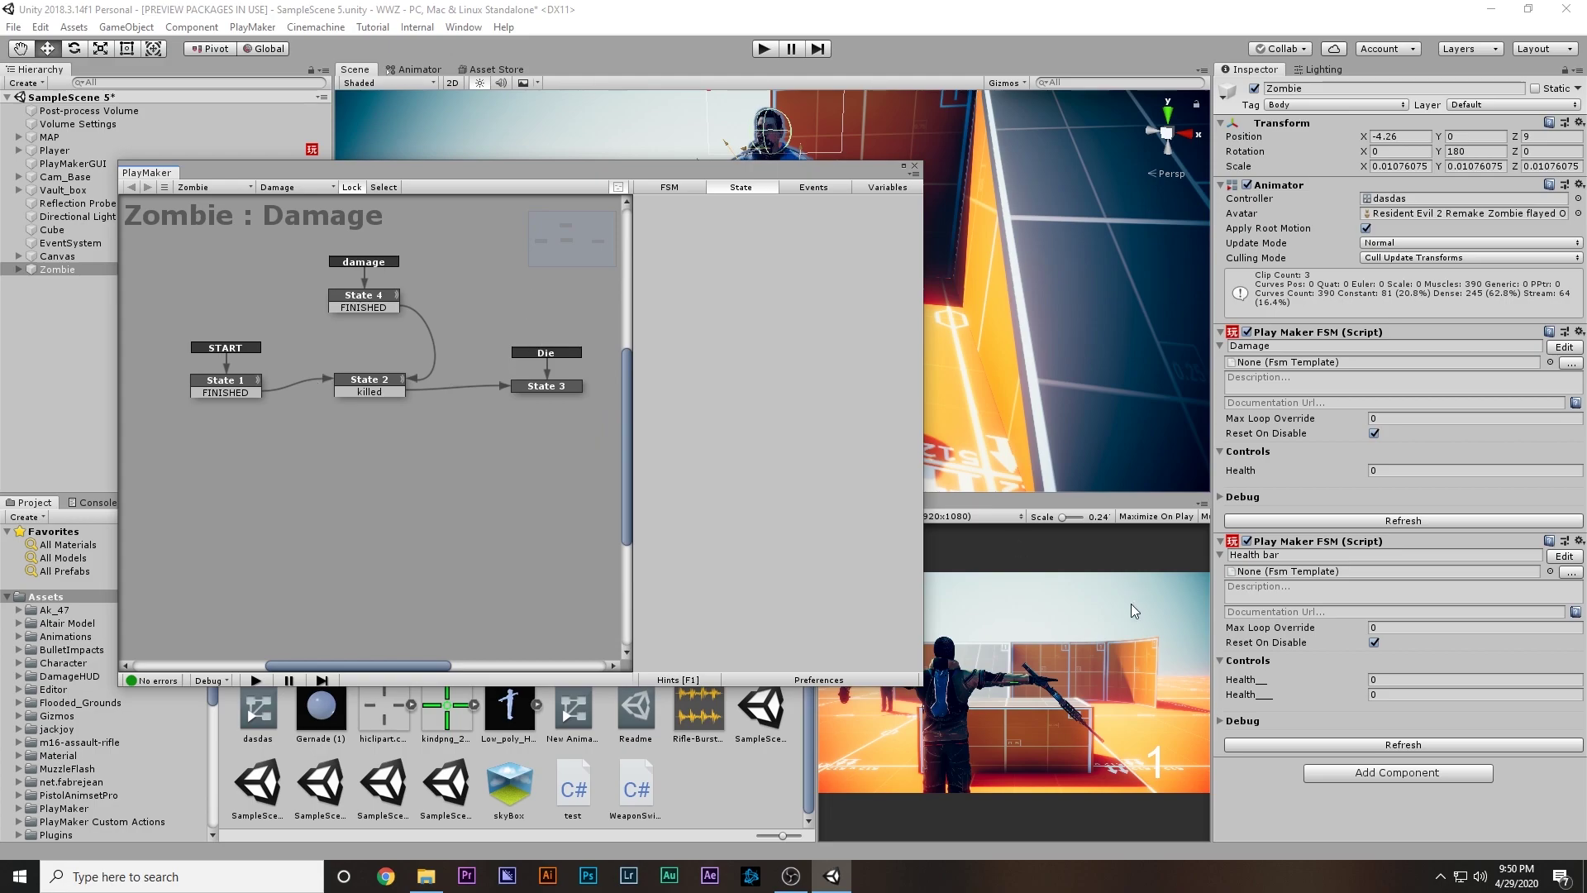
drag(546, 386, 479, 390)
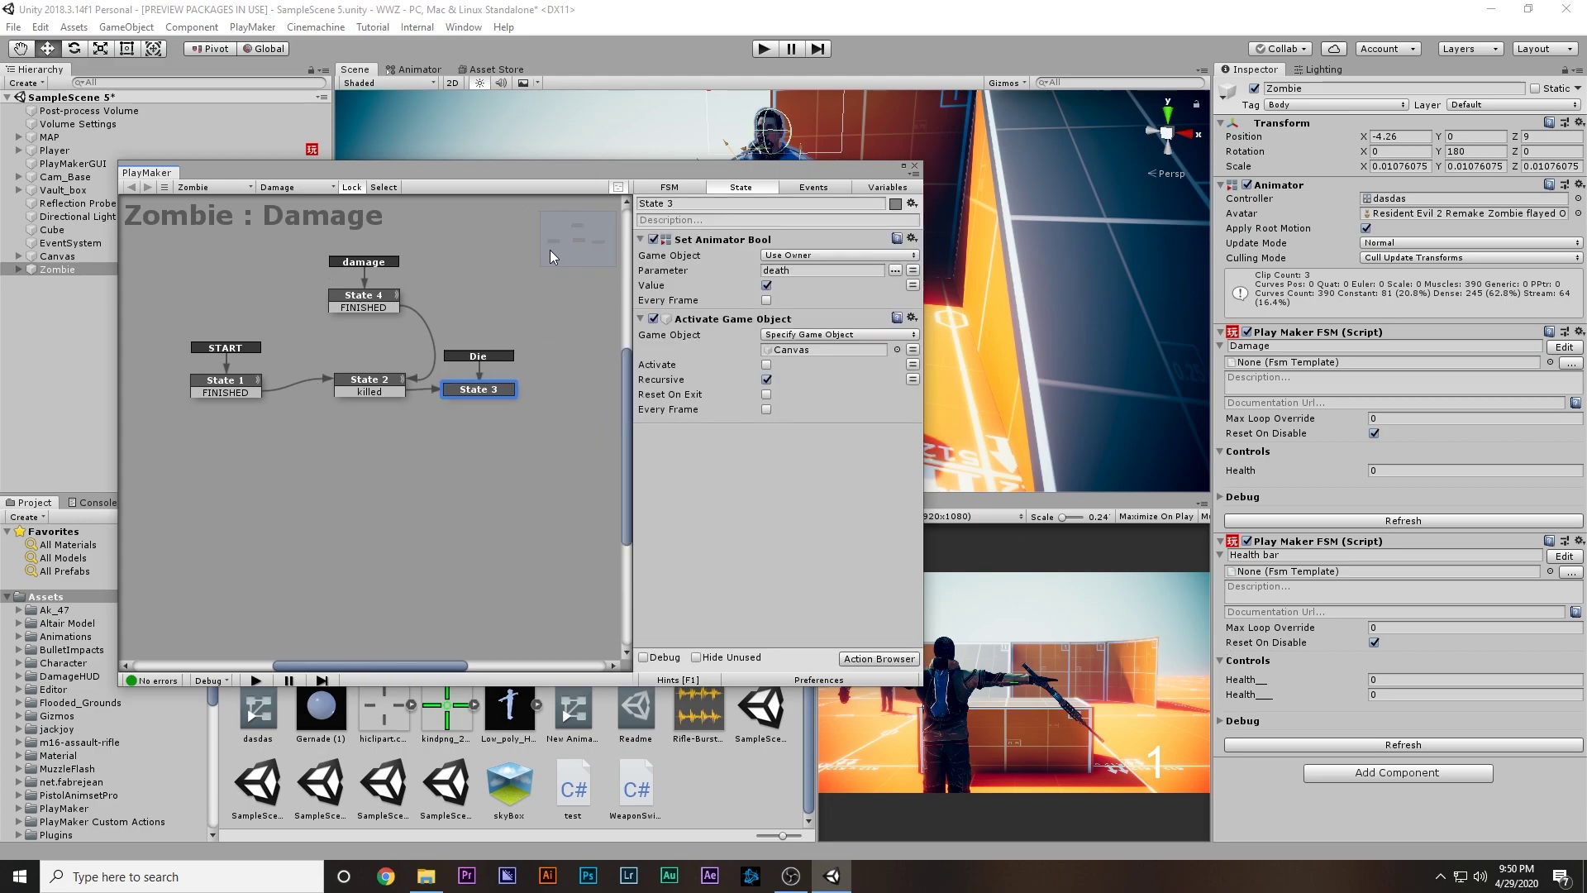
drag(390, 297, 396, 342)
click(252, 384)
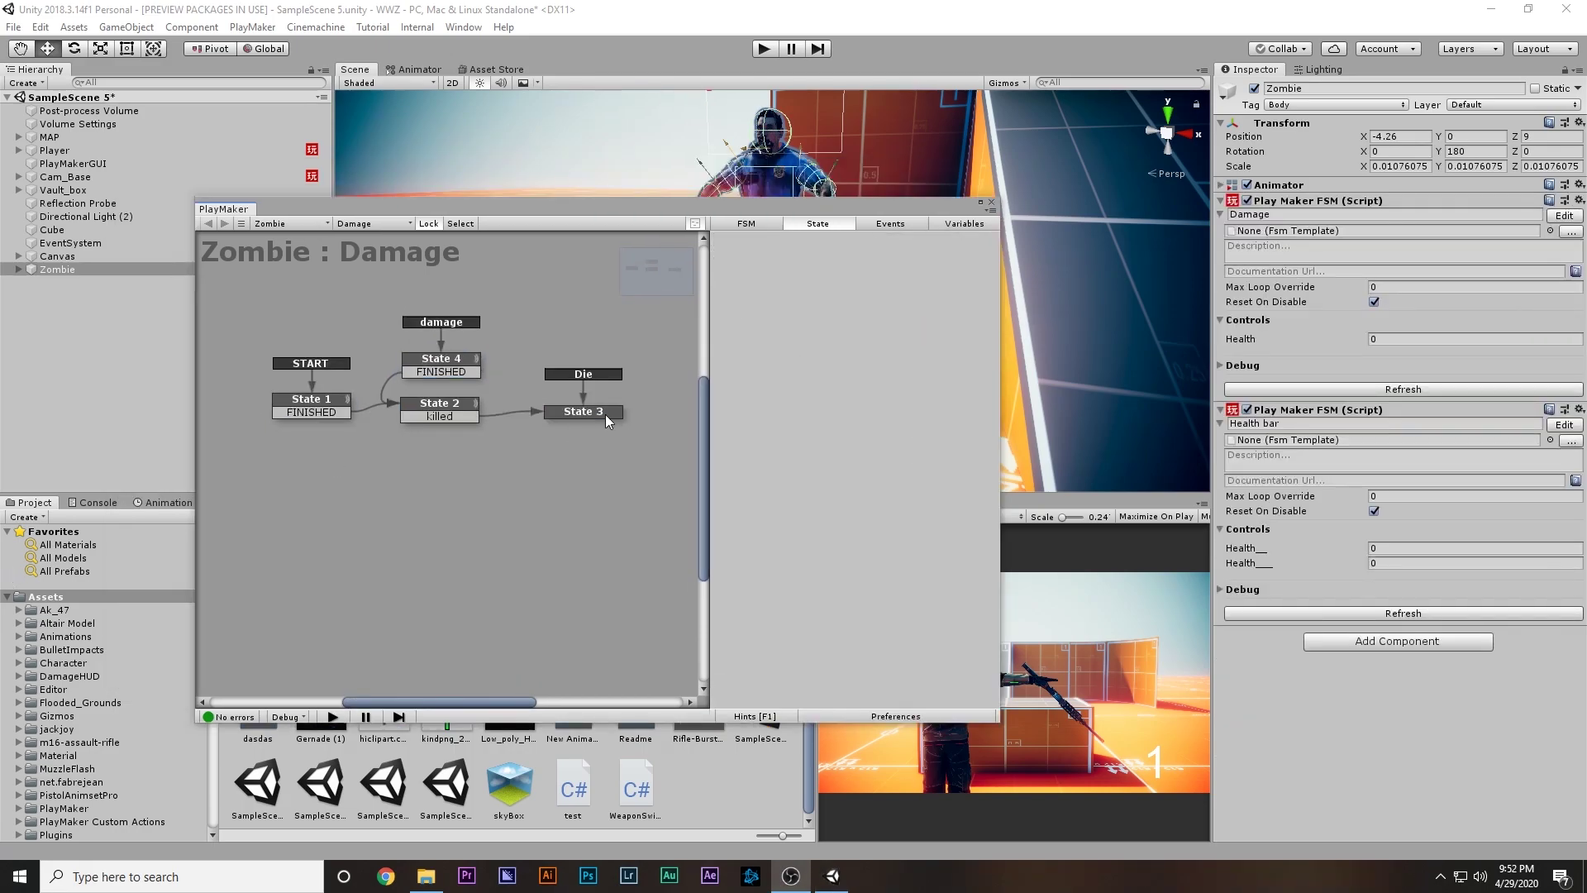
Step: Show the actions of State 3 in the Damage FSM and move the PlayMaker window clear of the scene area
click(605, 414)
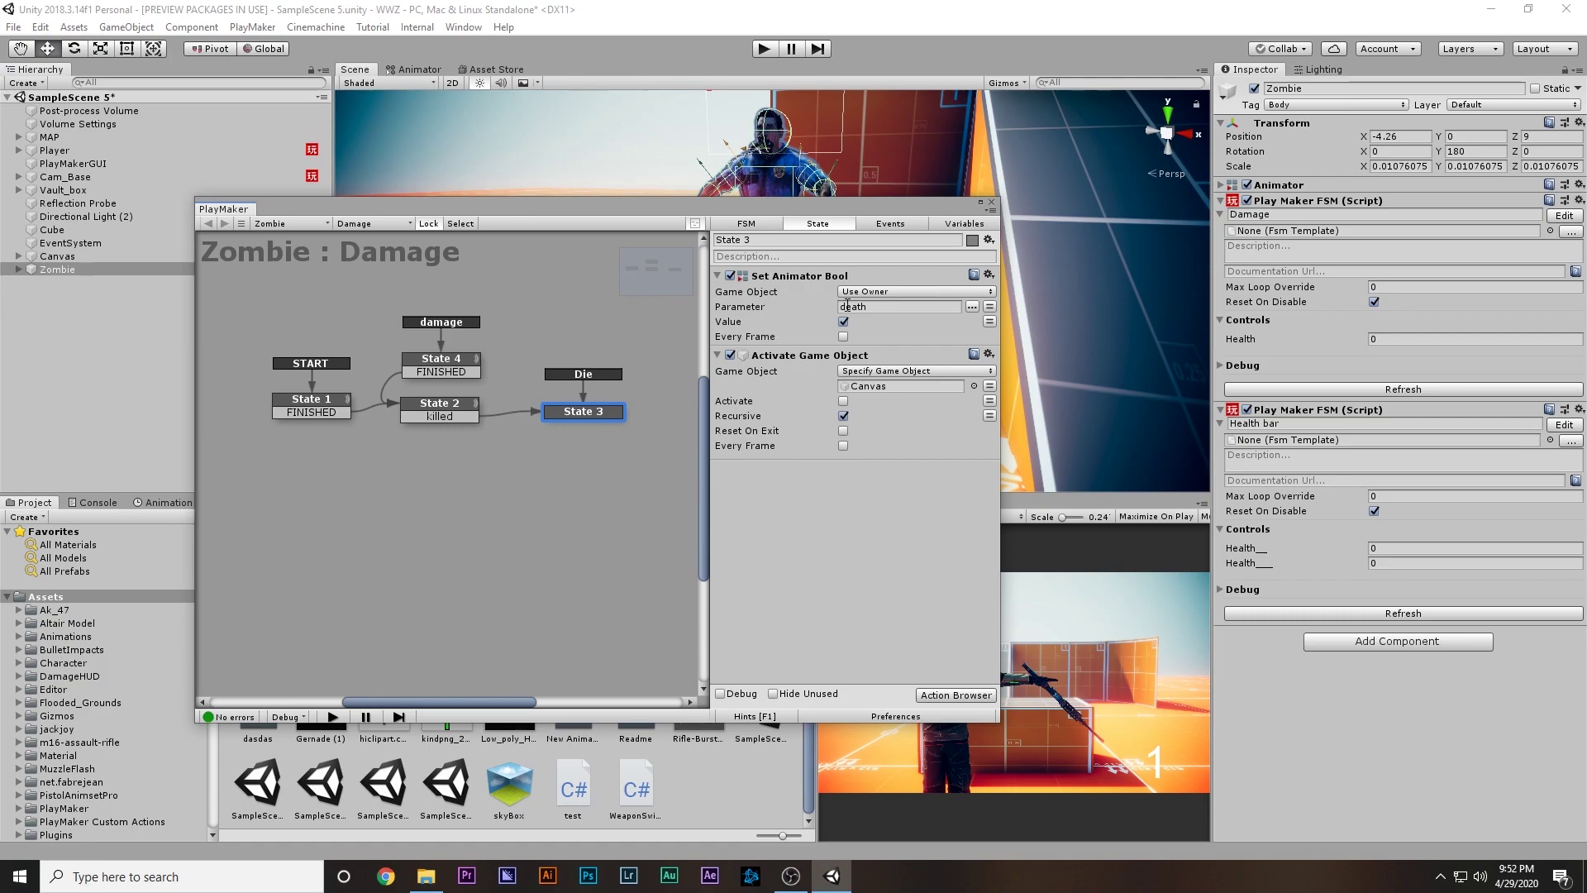
drag(699, 217, 617, 200)
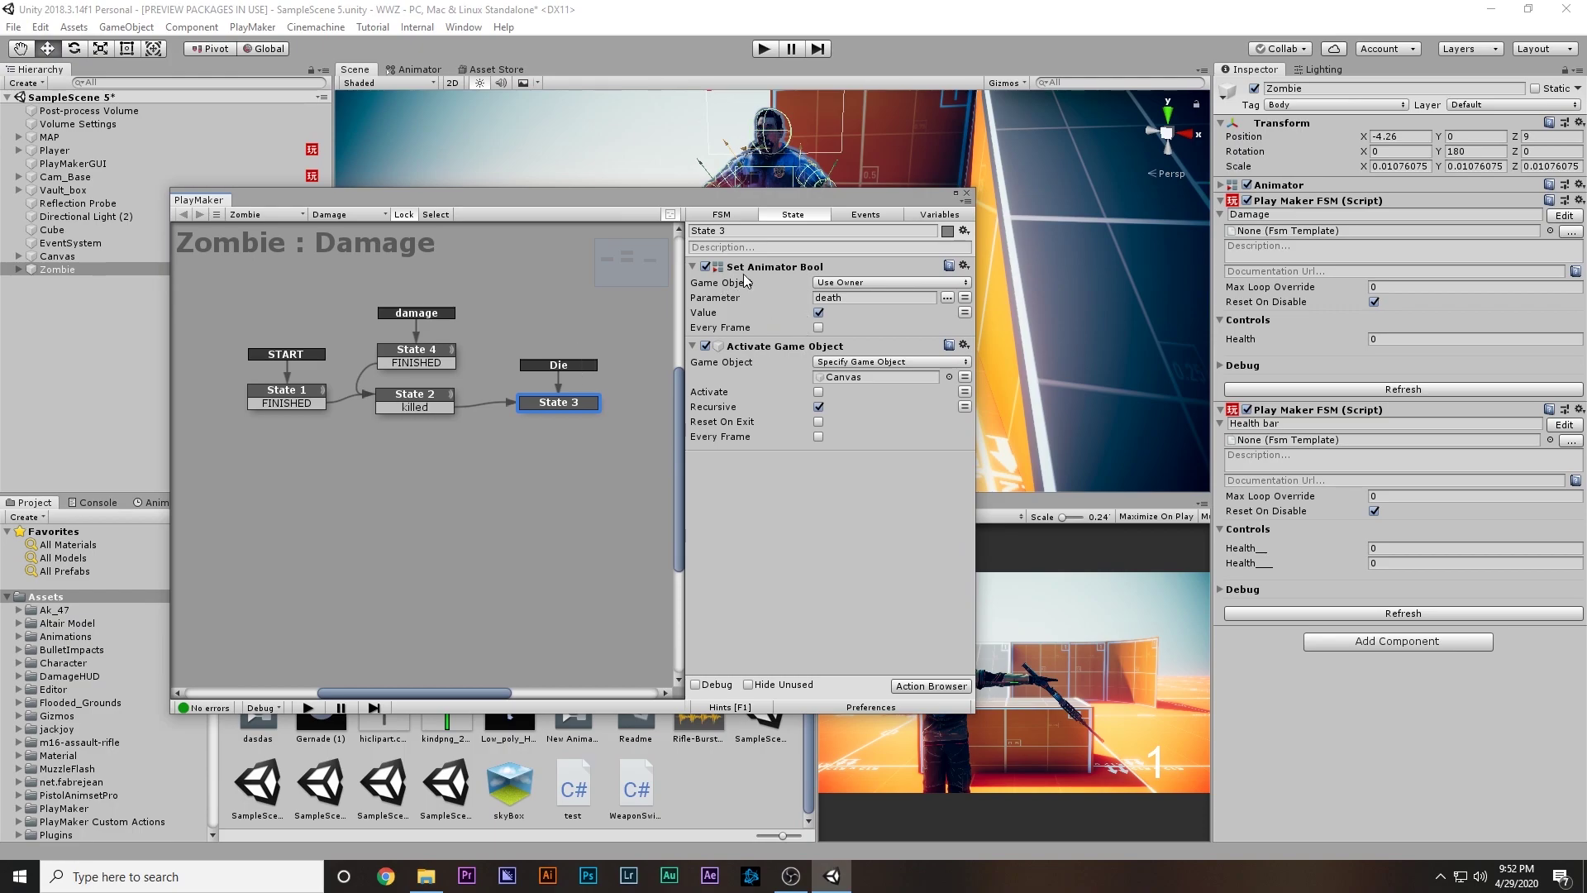
drag(638, 209, 618, 459)
Step: Raise the Flying Back Death state in the Zombie's animator graph and preview its animation clip
click(418, 70)
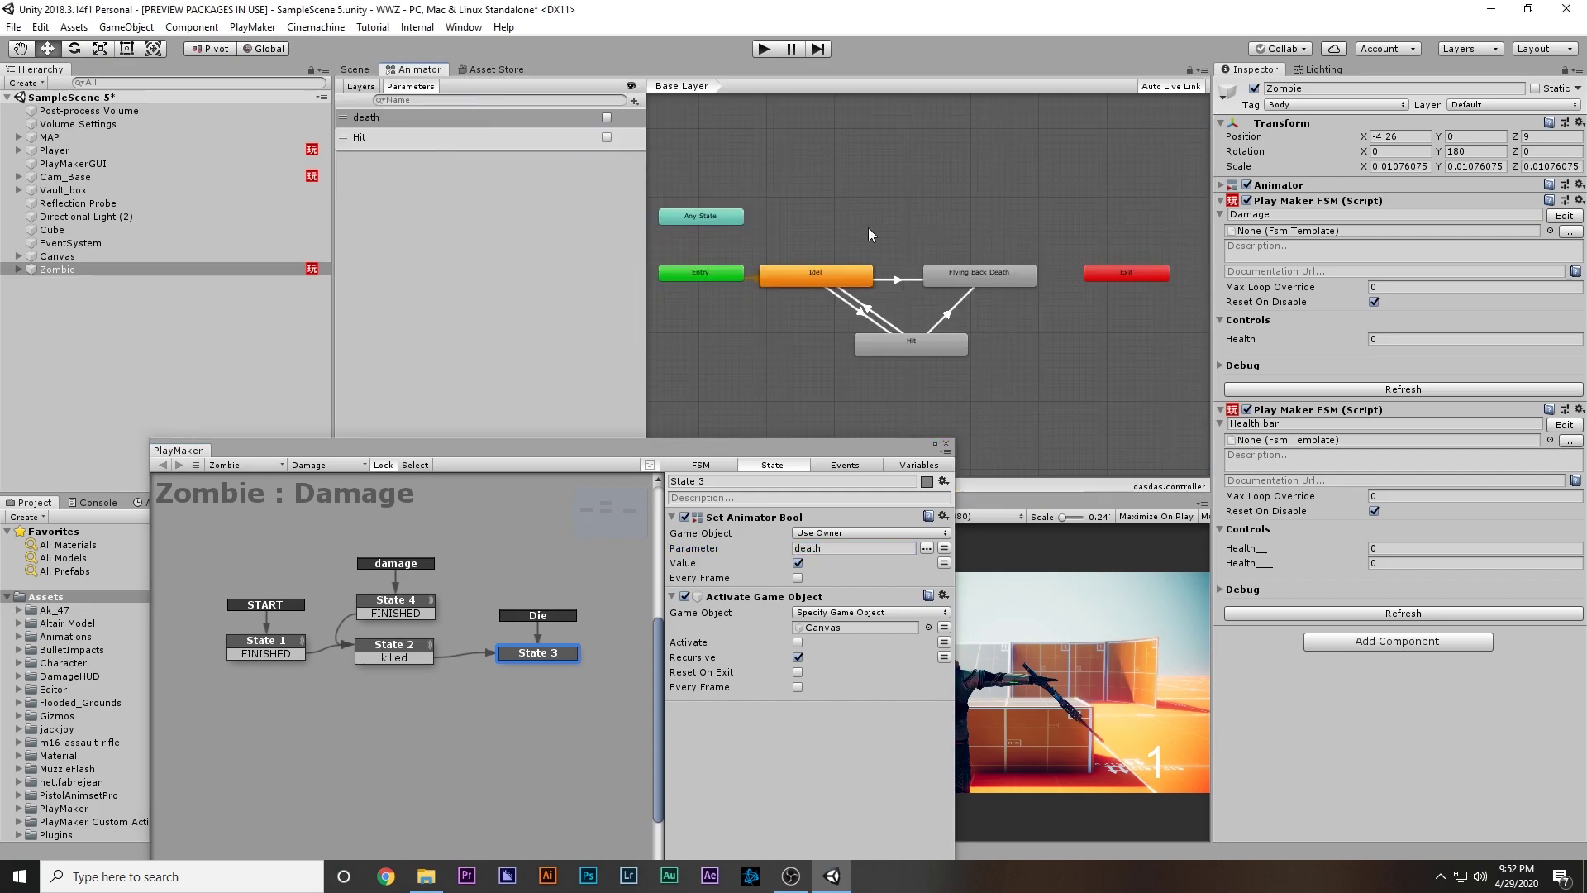
click(929, 235)
drag(929, 232, 888, 223)
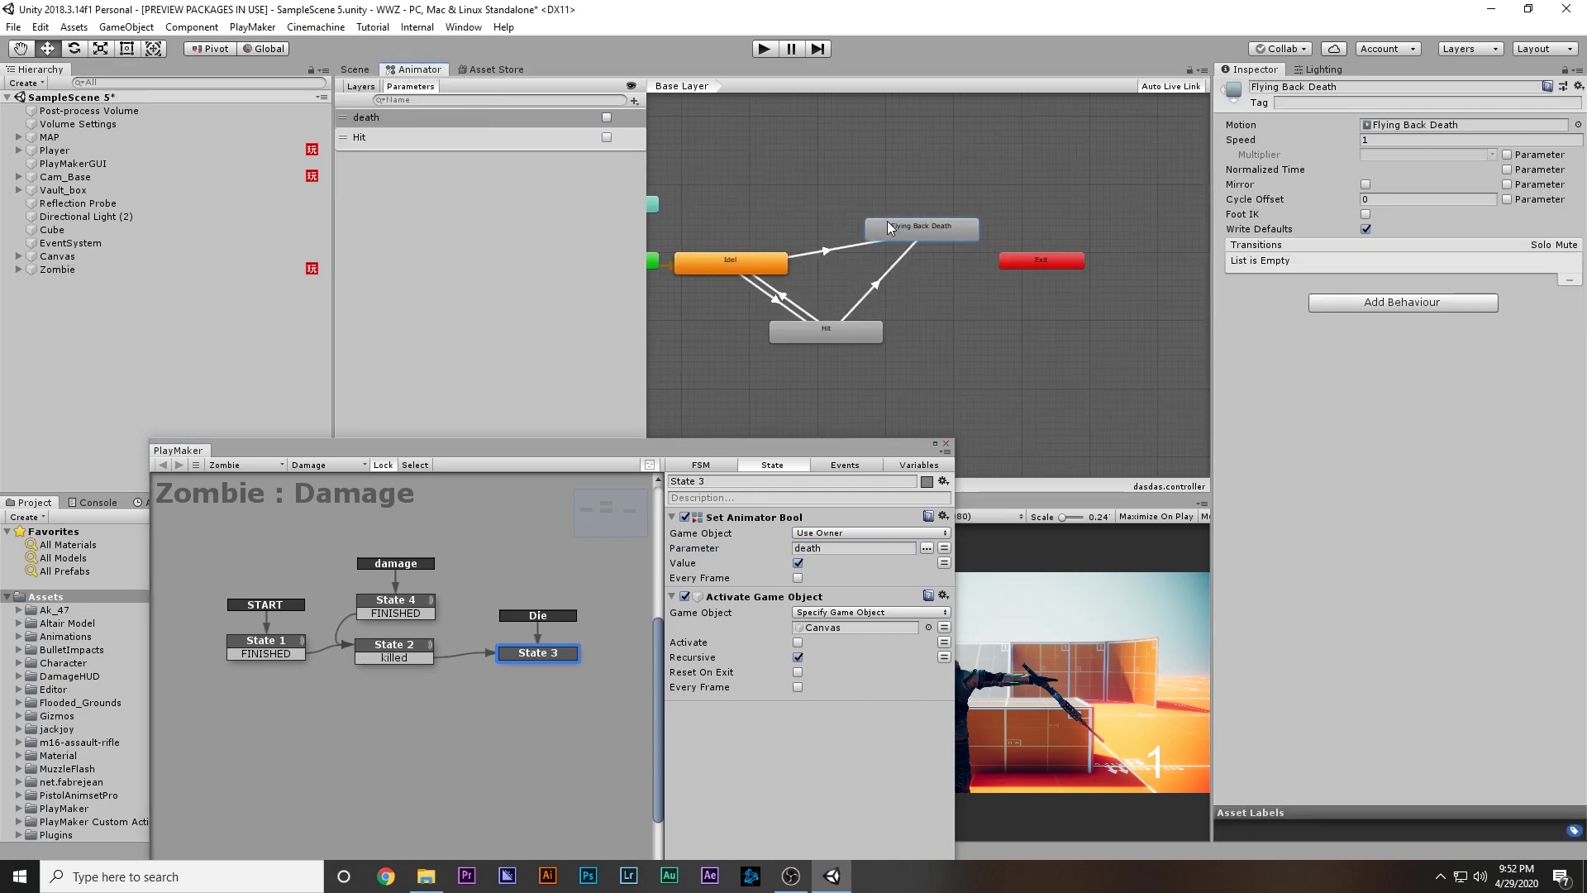
double_click(899, 227)
click(1225, 567)
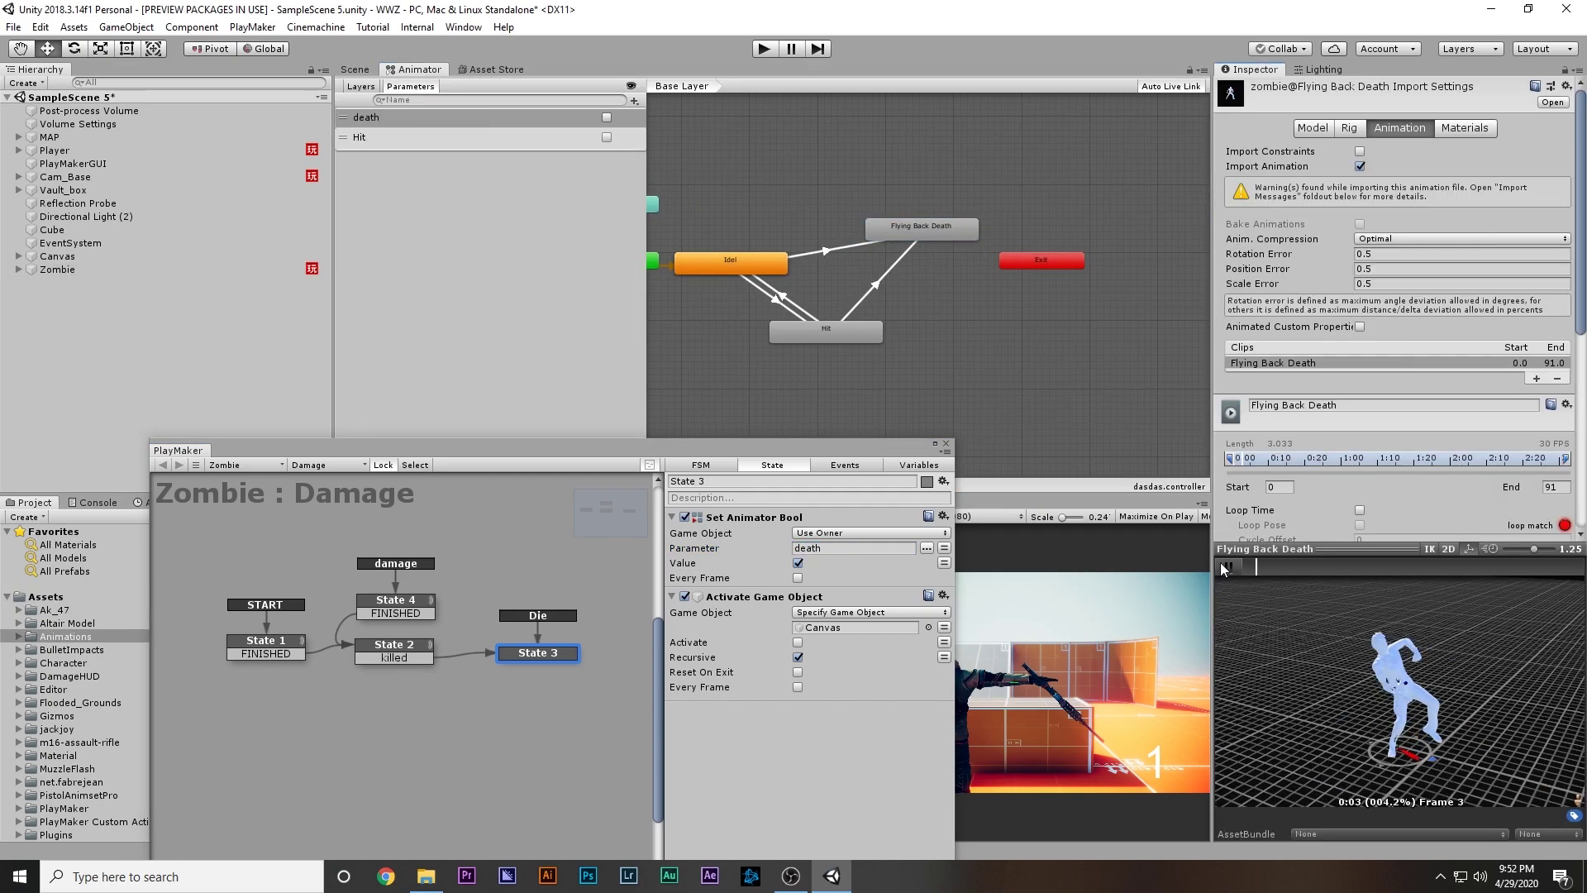
click(1227, 567)
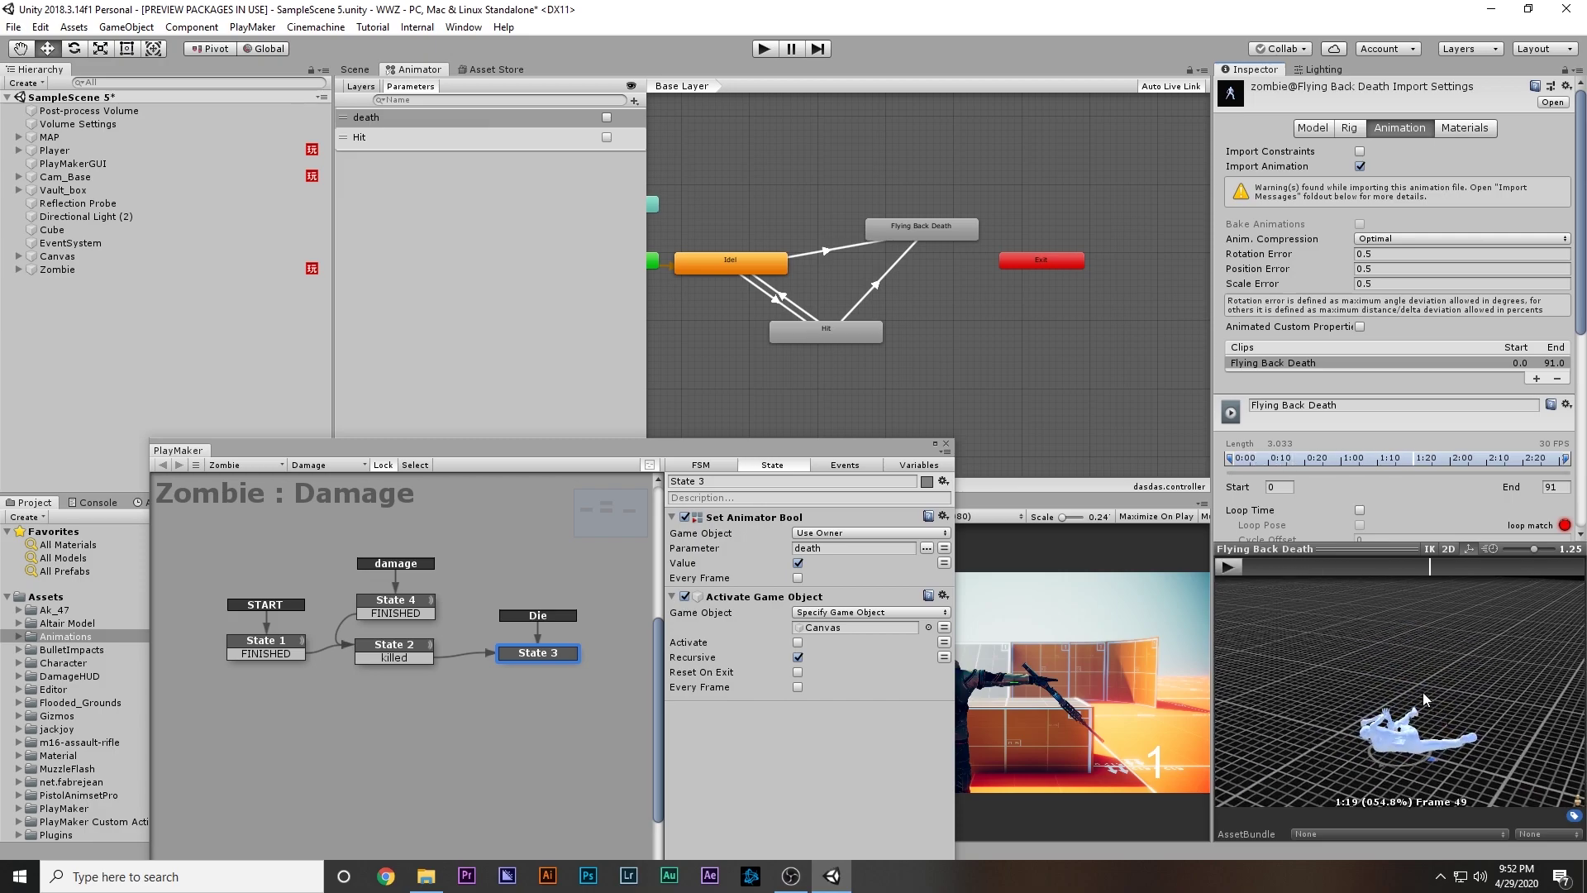
Step: Reselect the Zombie and disable the Set Animator Bool action for the death parameter in State 3
click(101, 266)
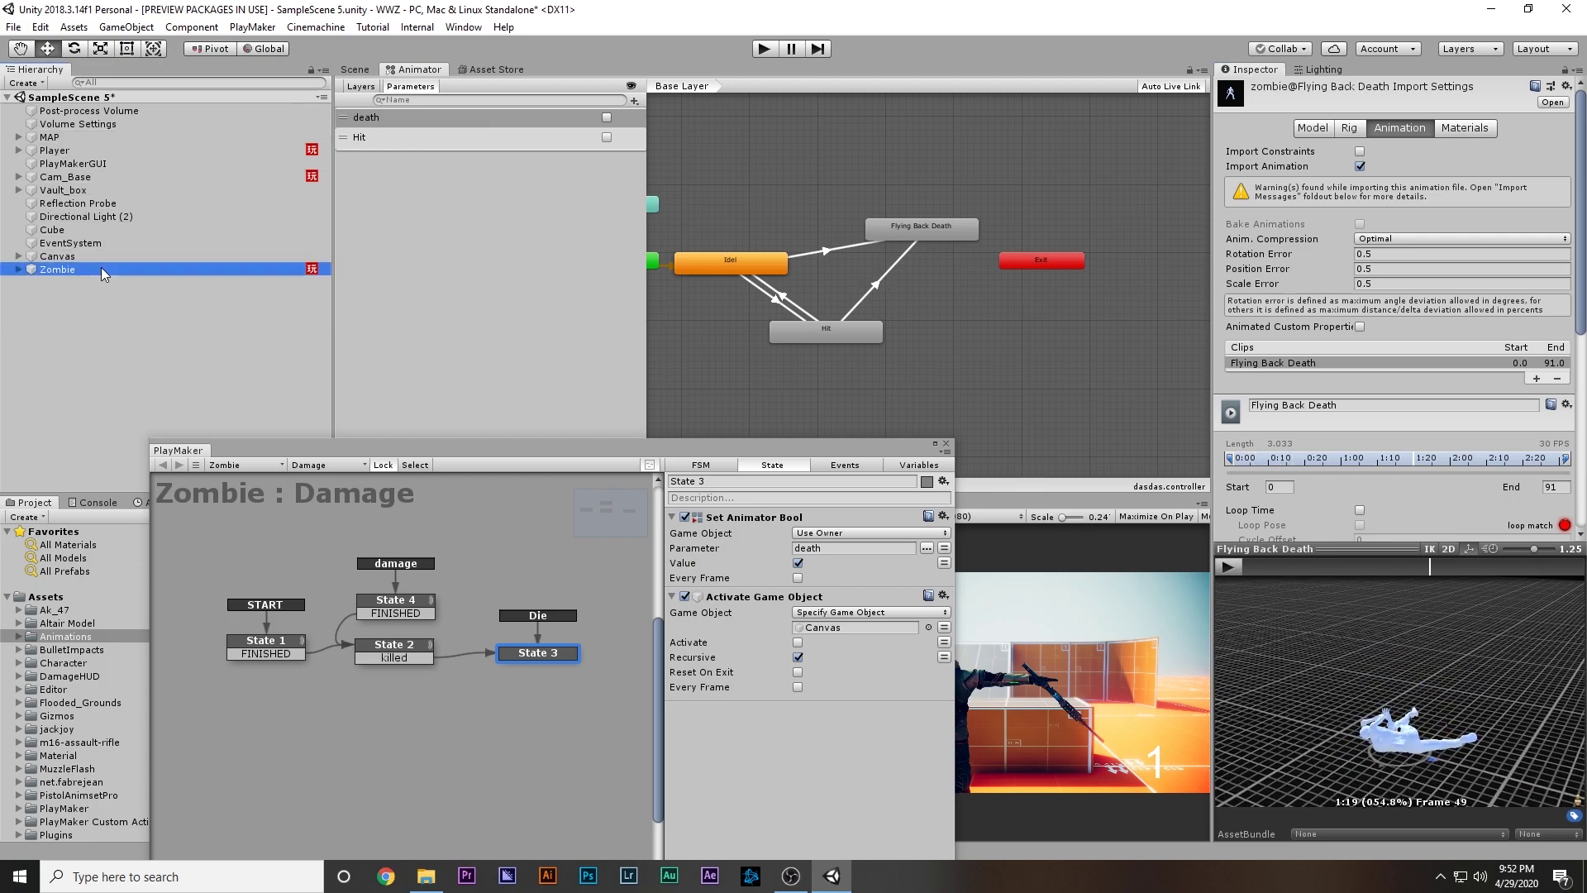
drag(445, 443, 416, 283)
click(656, 354)
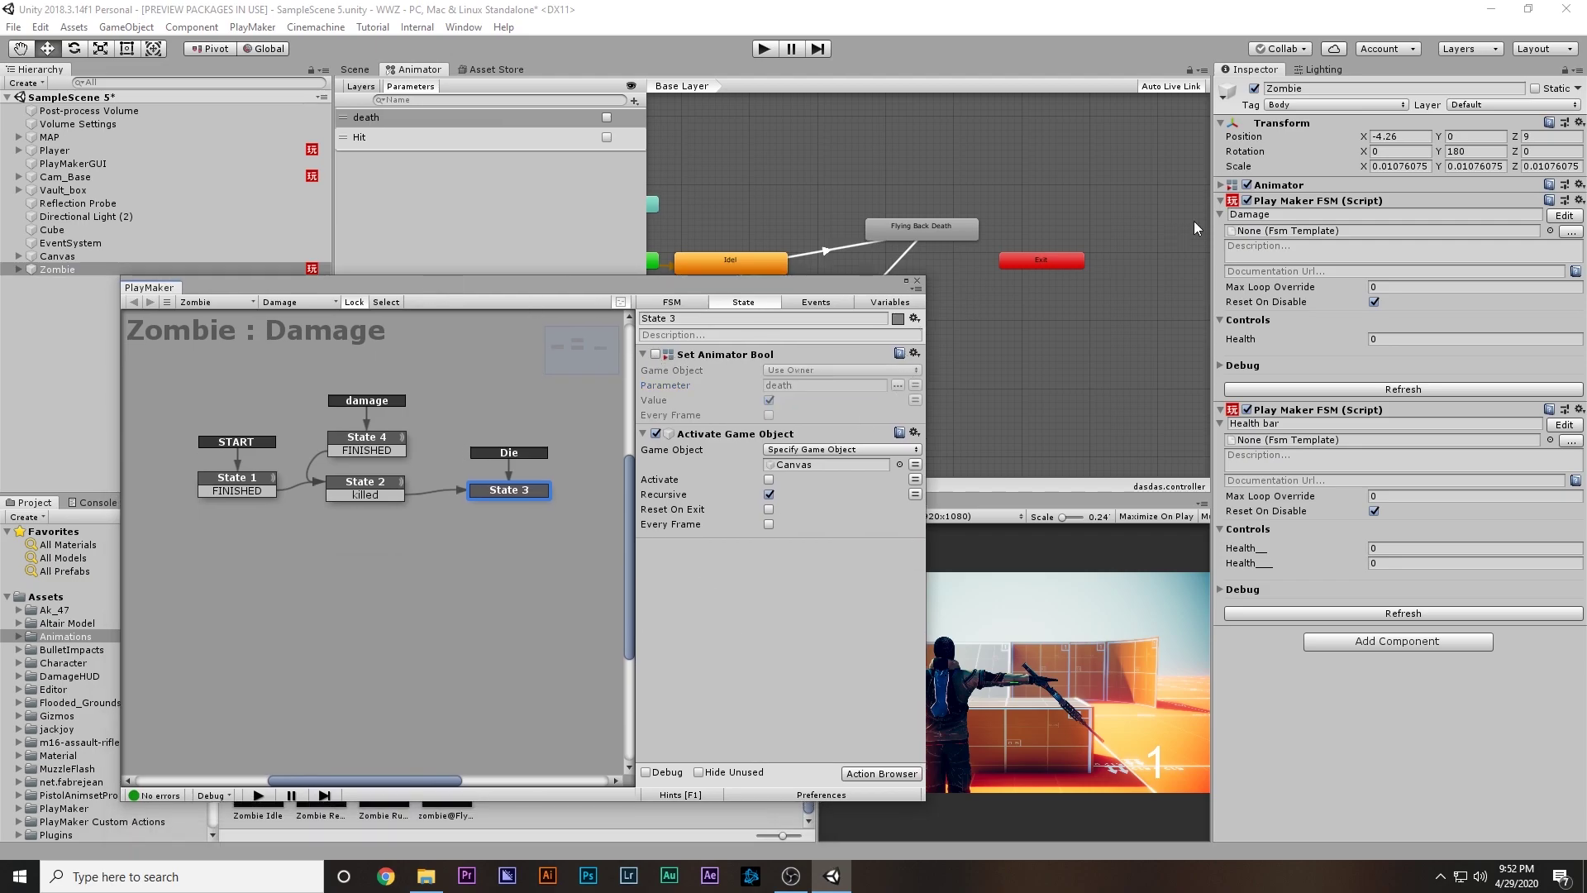
Step: Add a Set Property action at the start of State 3 that sets the Zombie Animator's enabled property to false
click(1223, 186)
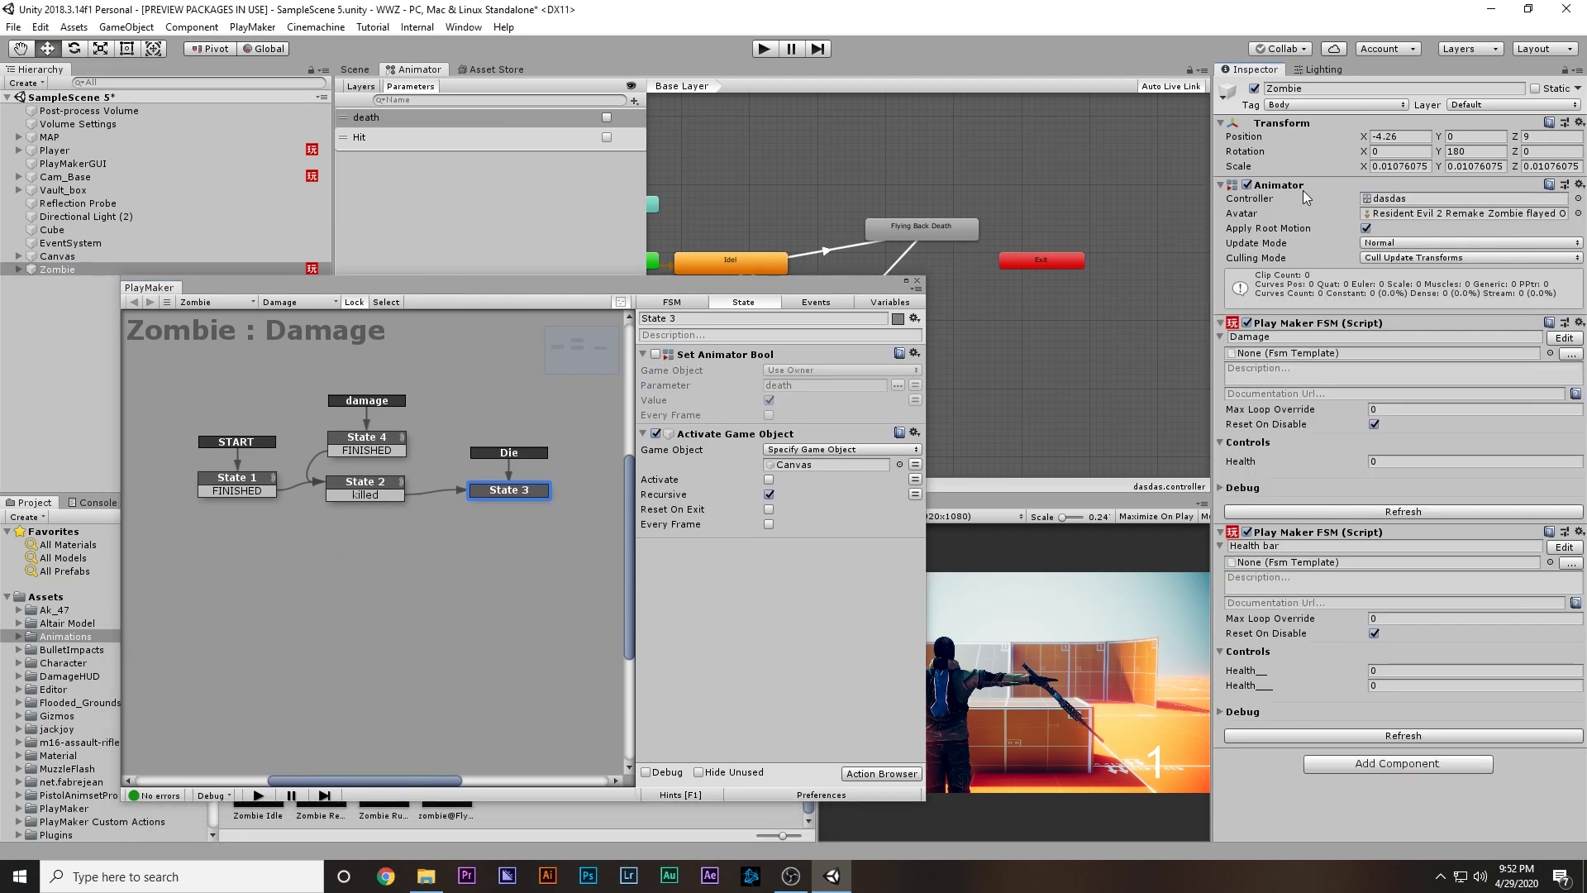
drag(1288, 185, 816, 591)
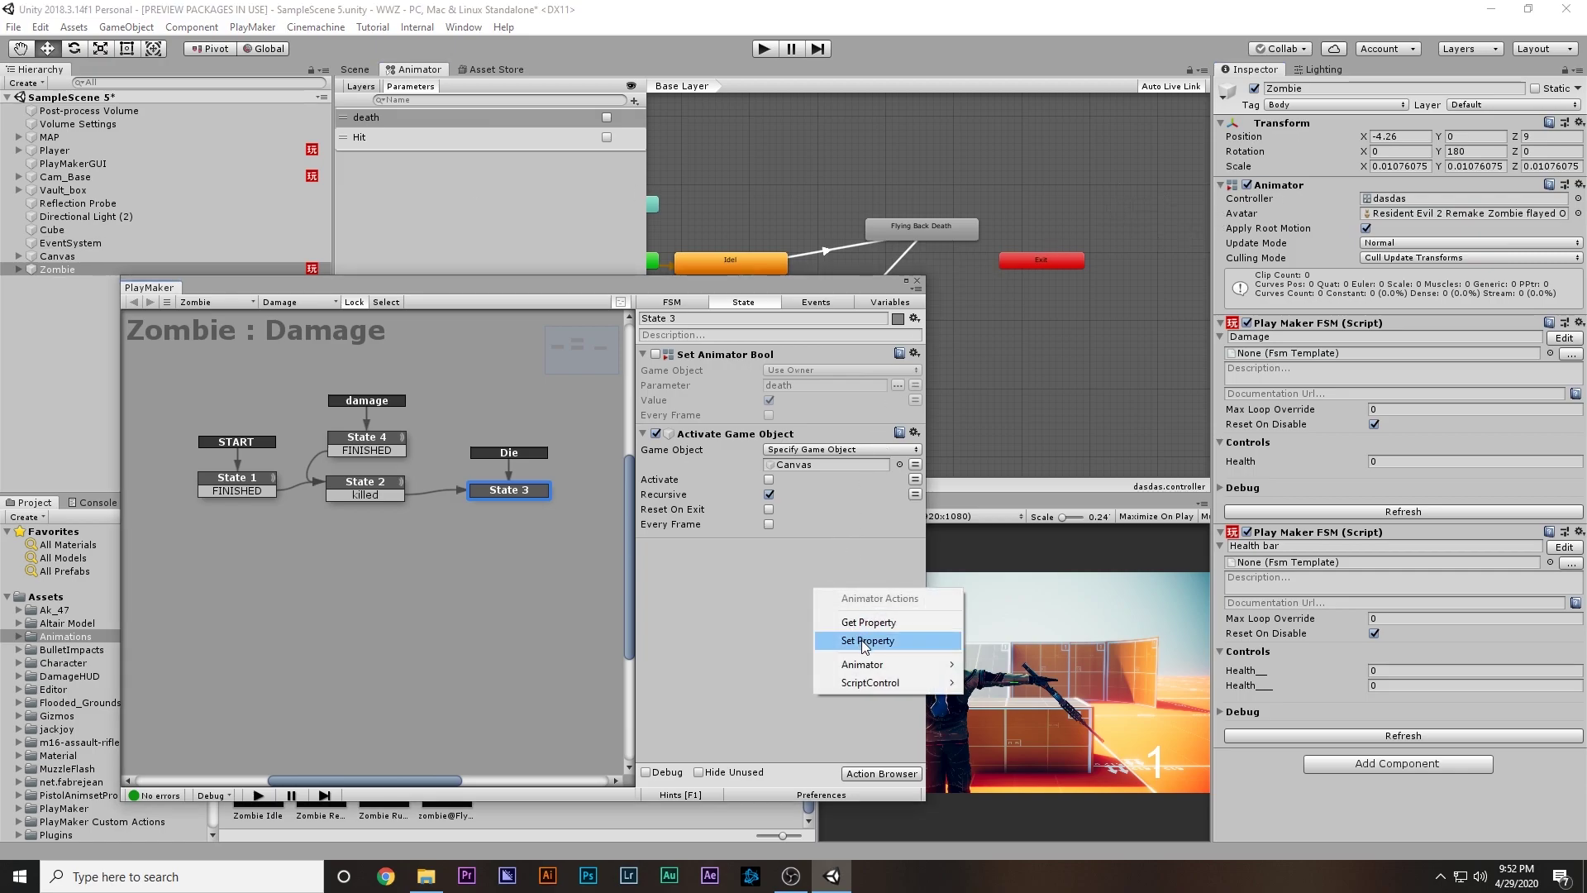
click(868, 641)
click(840, 594)
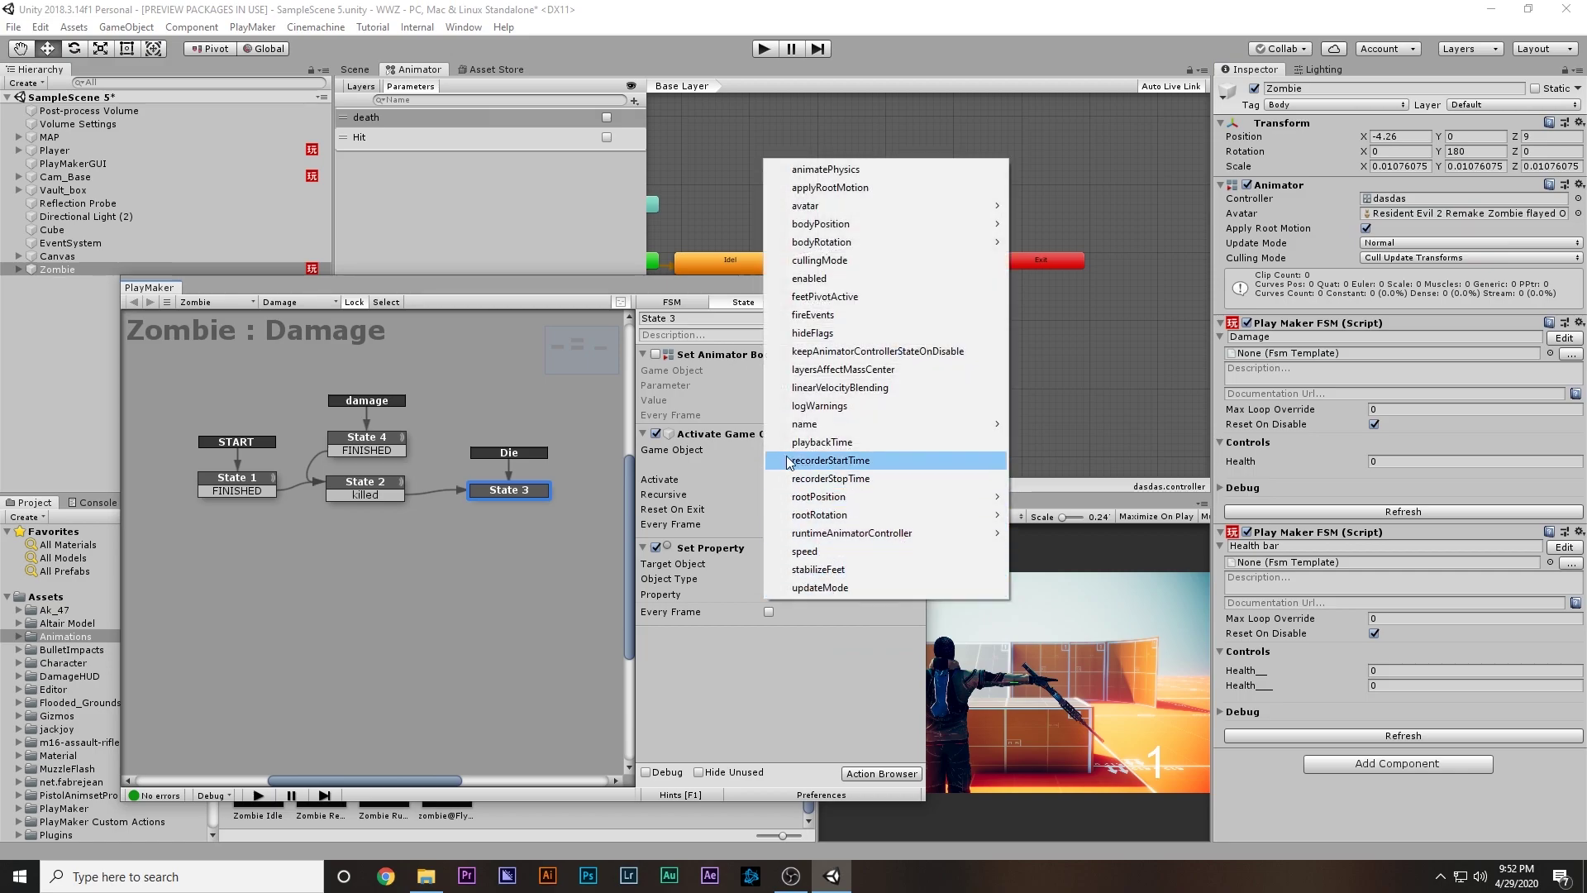
click(819, 280)
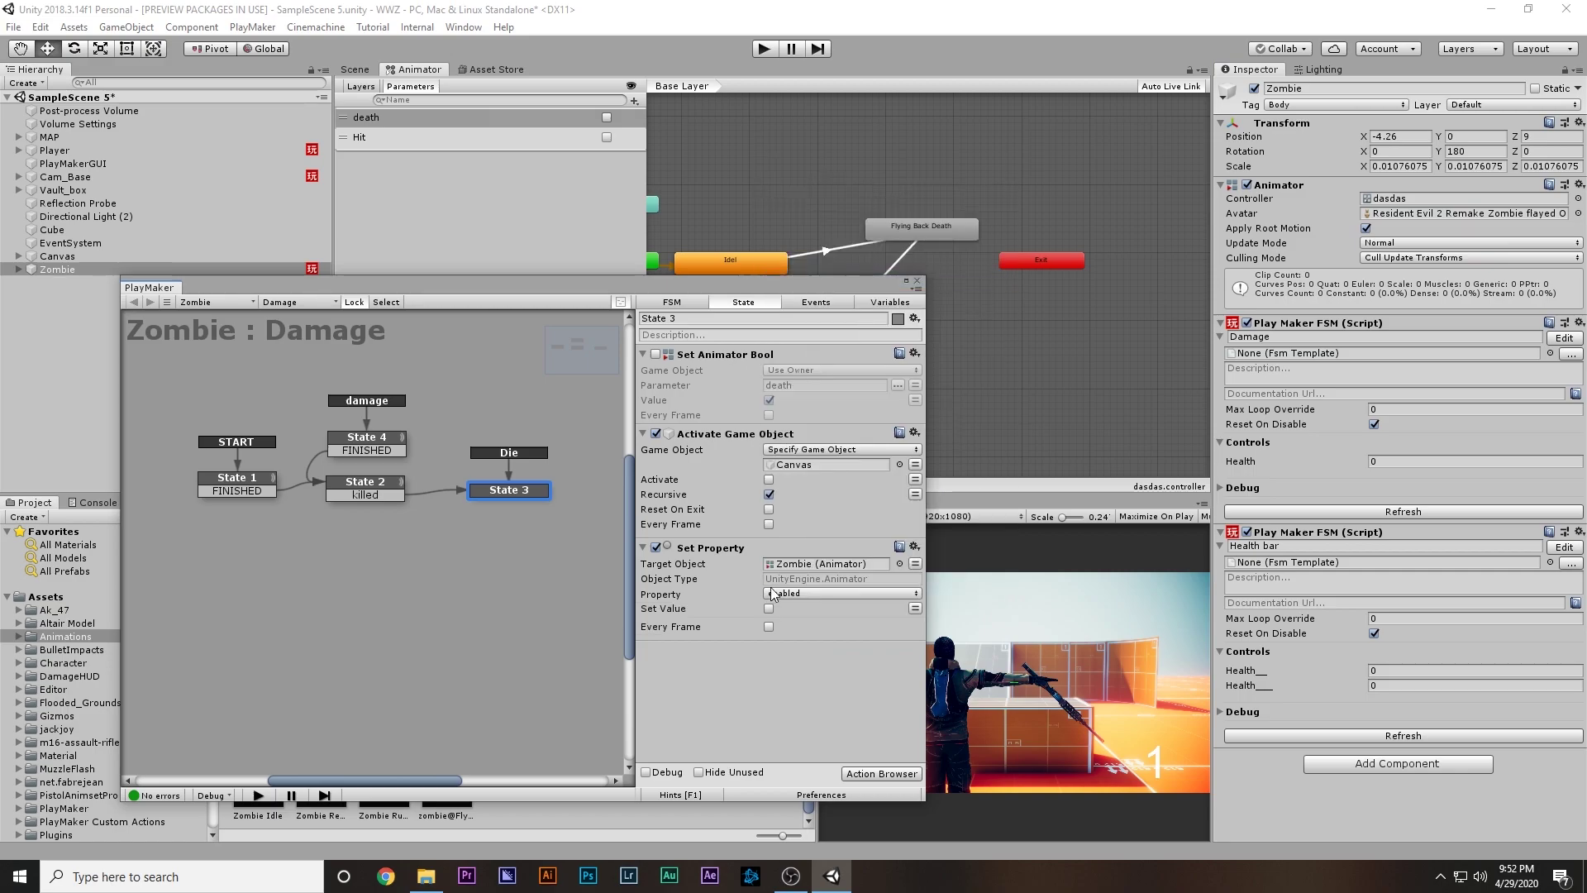
click(769, 609)
mouse_move(723, 555)
mouse_down()
mouse_move(771, 417)
mouse_move(766, 443)
mouse_up()
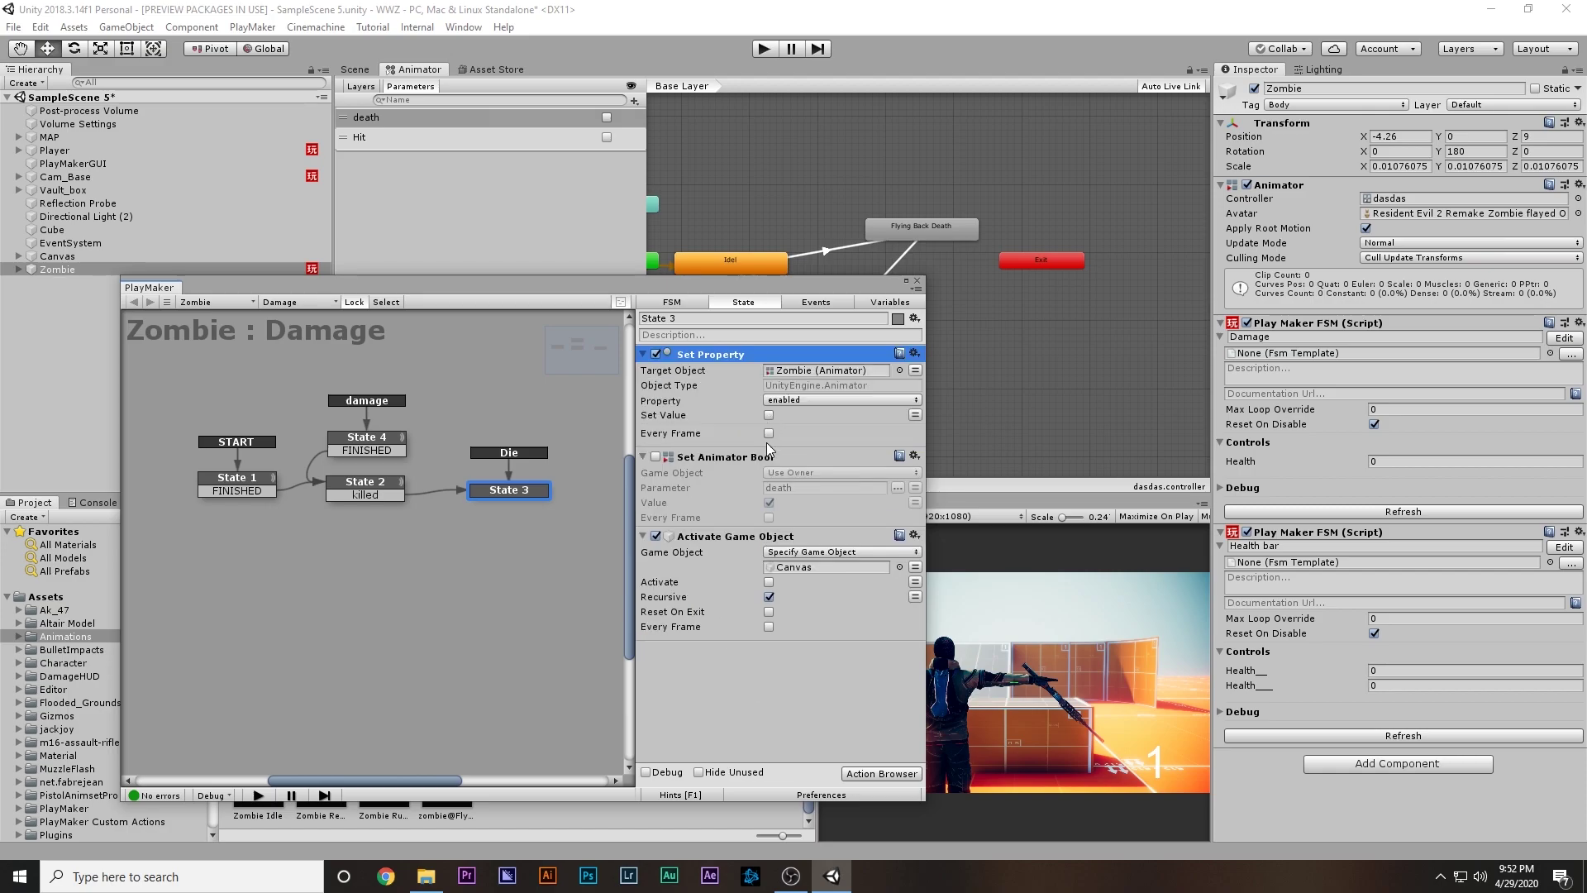
Step: Show the Scene view beside the PlayMaker window and play-test shooting the zombie while watching its Damage FSM
click(355, 69)
drag(586, 290, 427, 81)
click(768, 50)
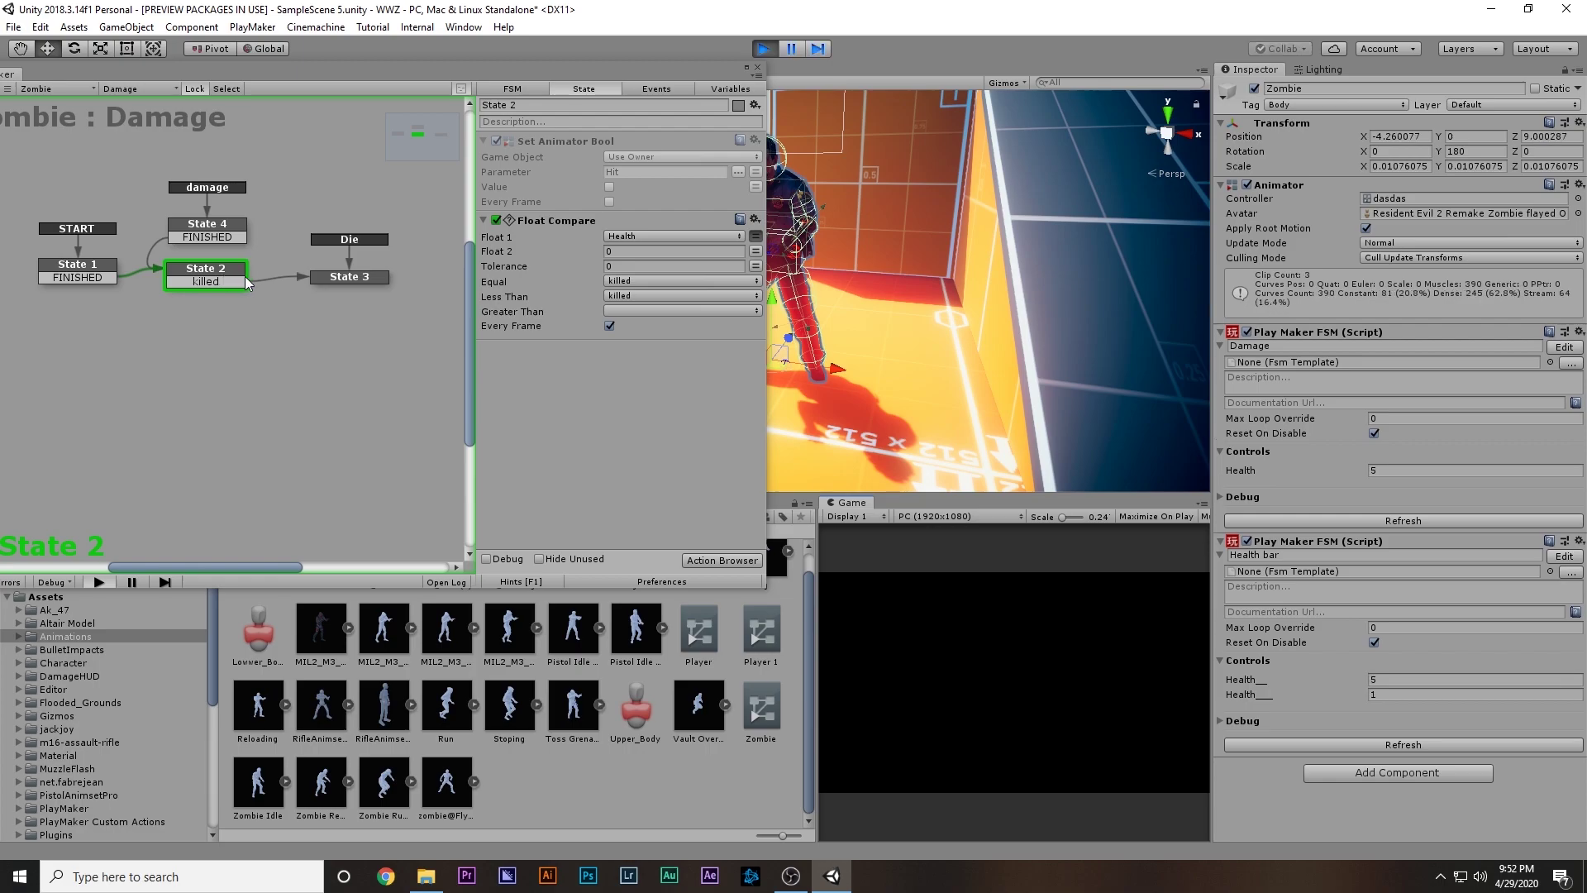
click(284, 206)
right_drag(1023, 645, 918, 694)
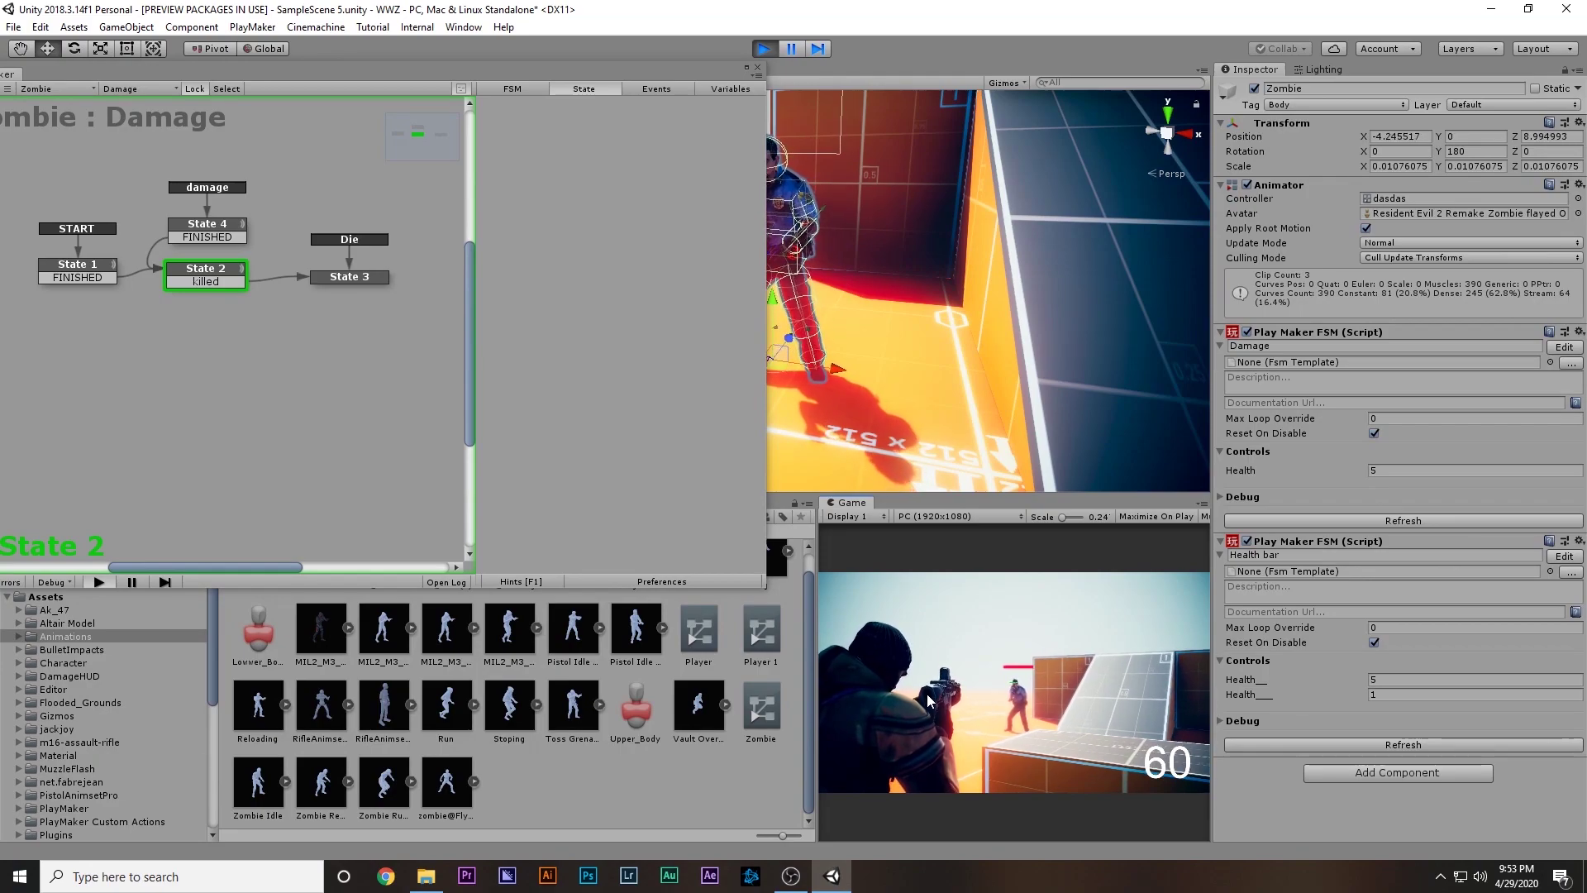
click(926, 703)
click(924, 705)
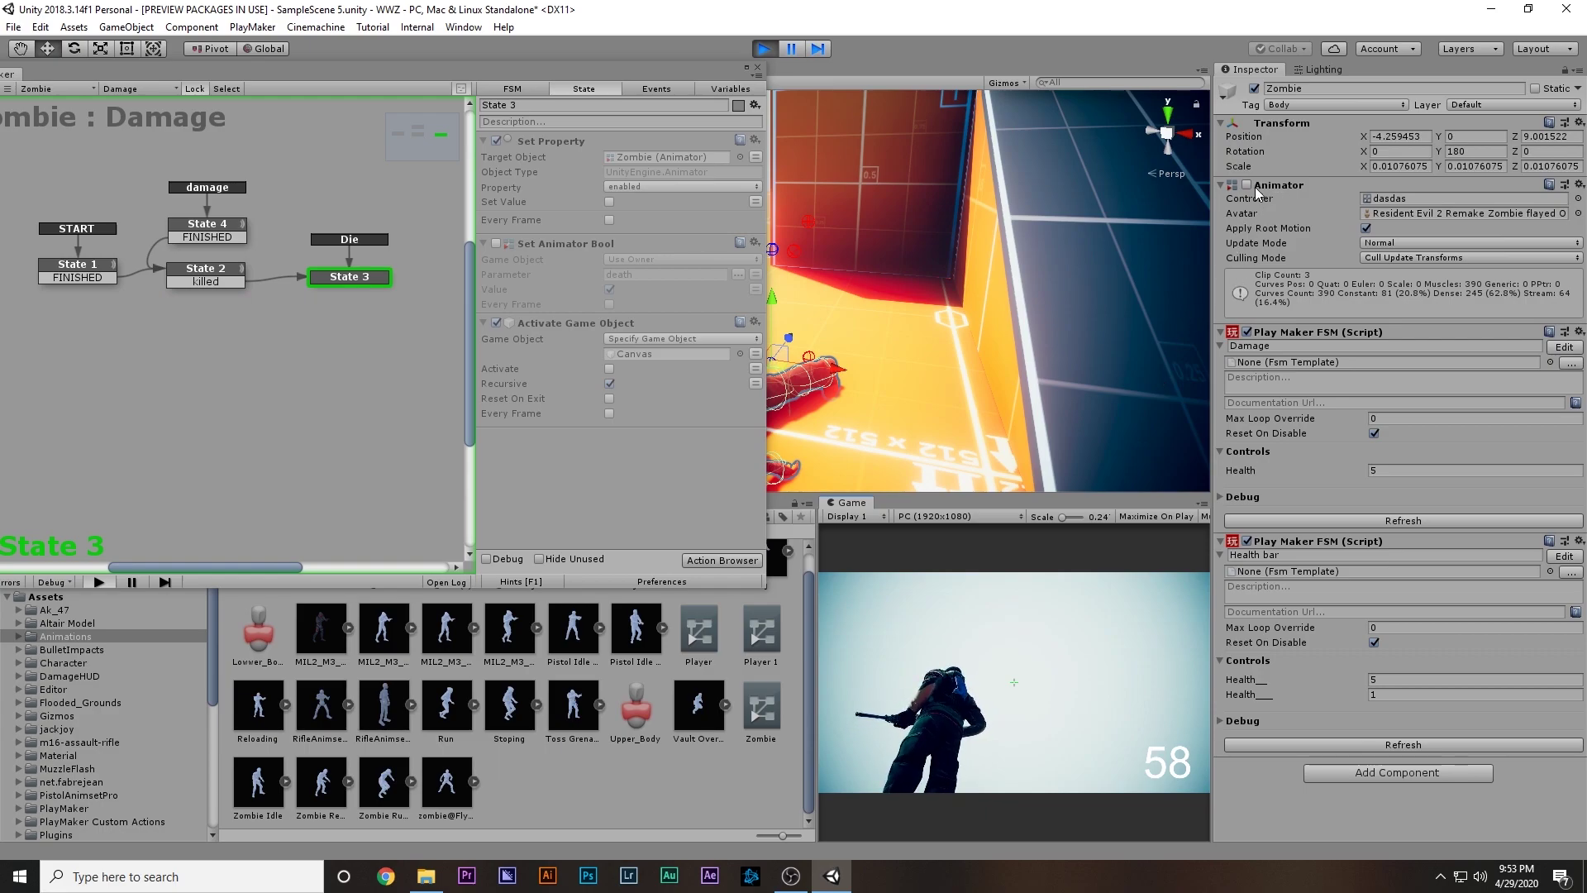
click(344, 285)
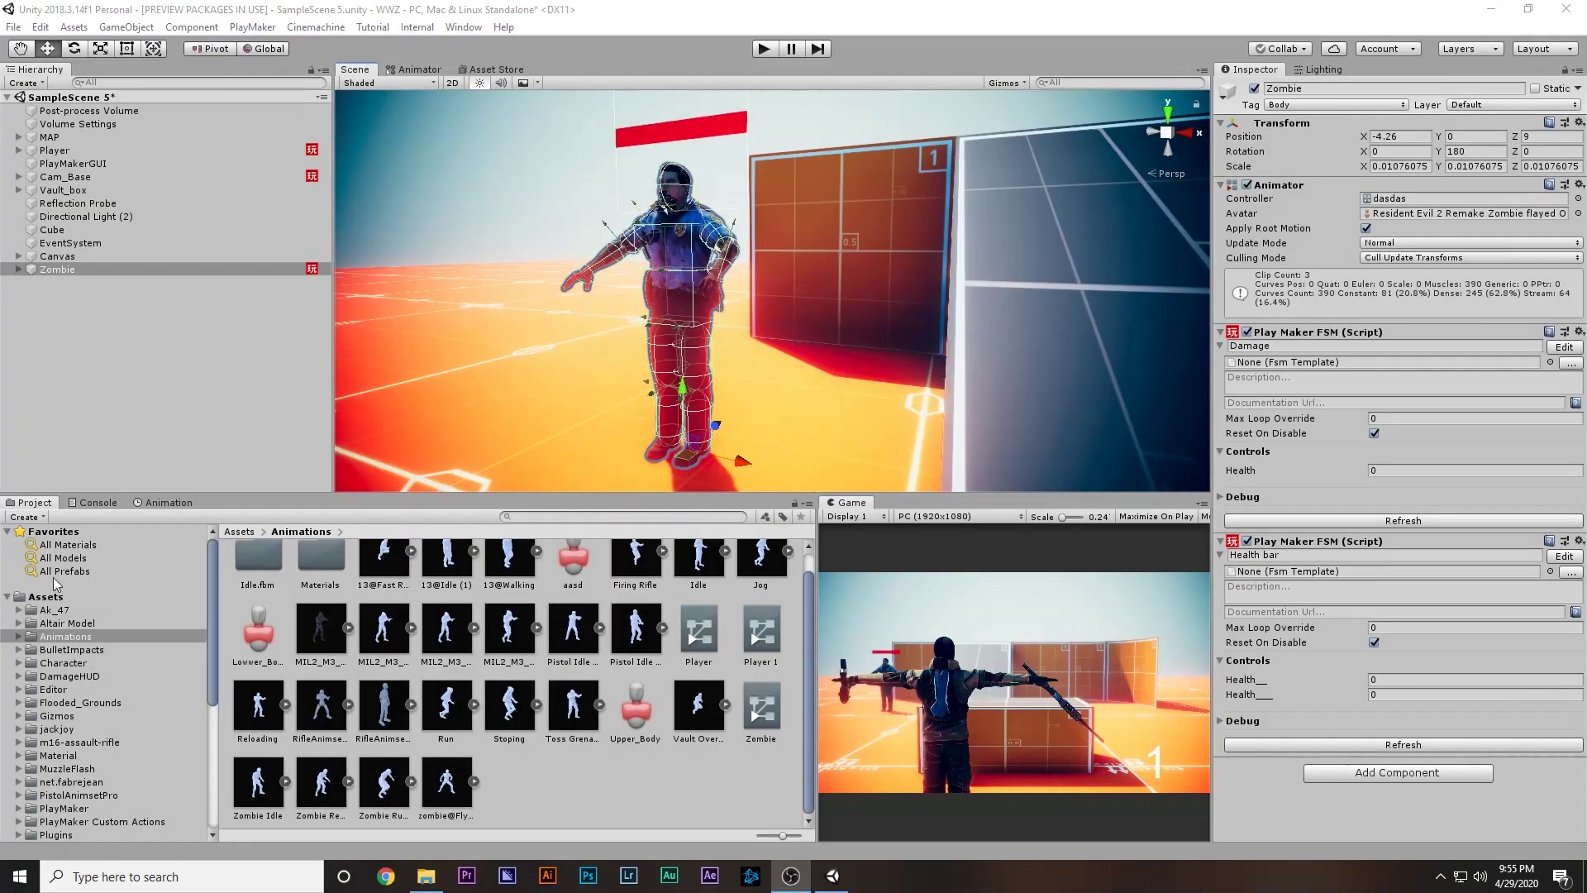
Step: Run the game again, shoot at the zombie to check the ragdoll death, and stop play mode
key(ctrl+p)
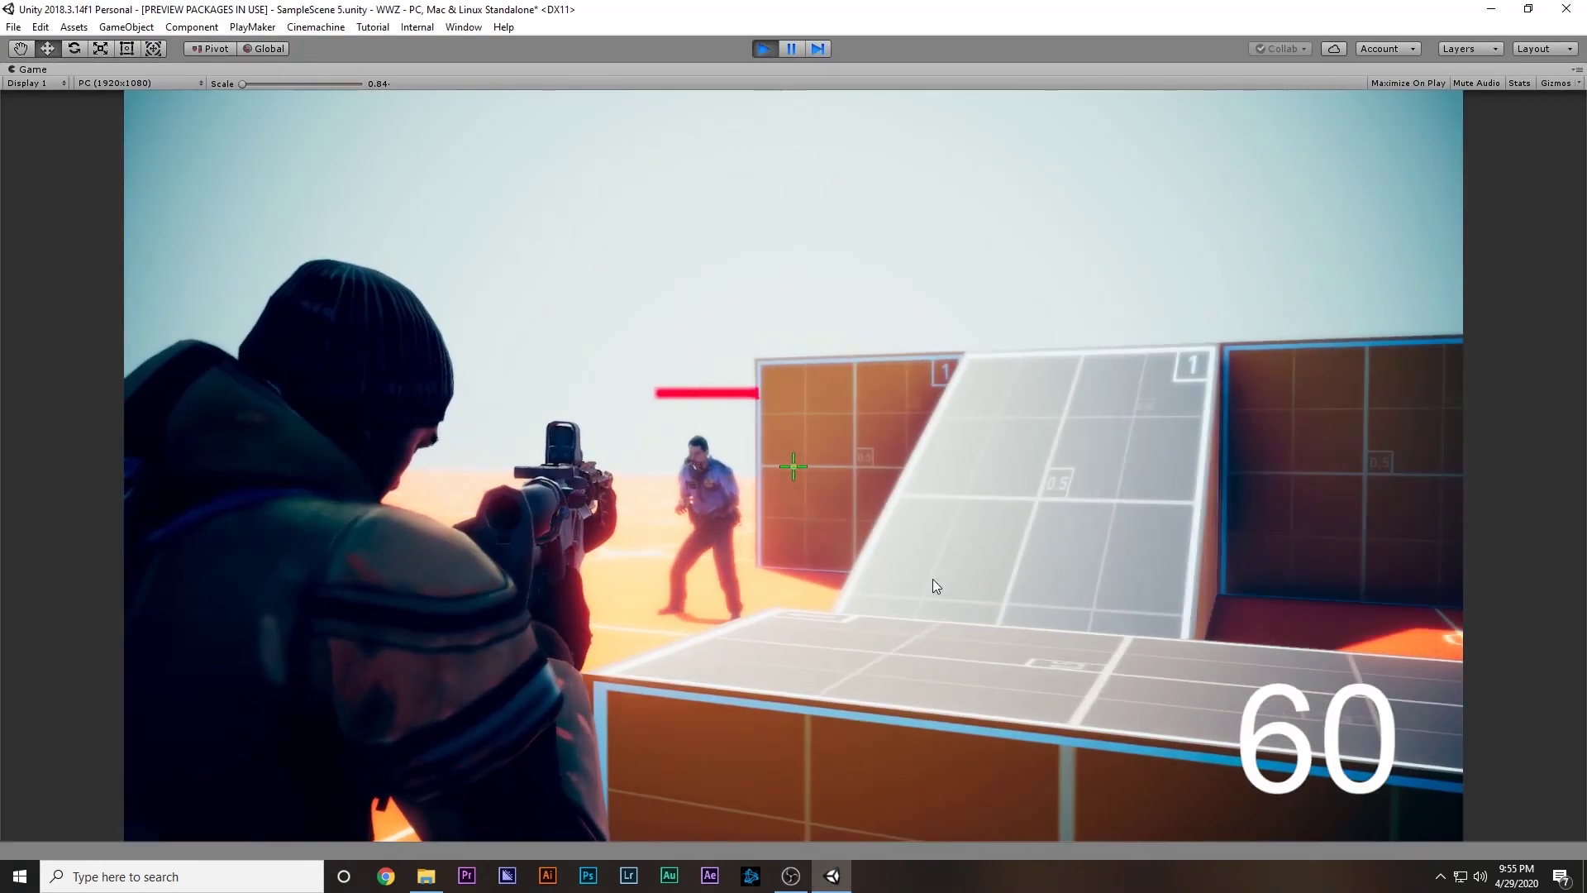
click(917, 587)
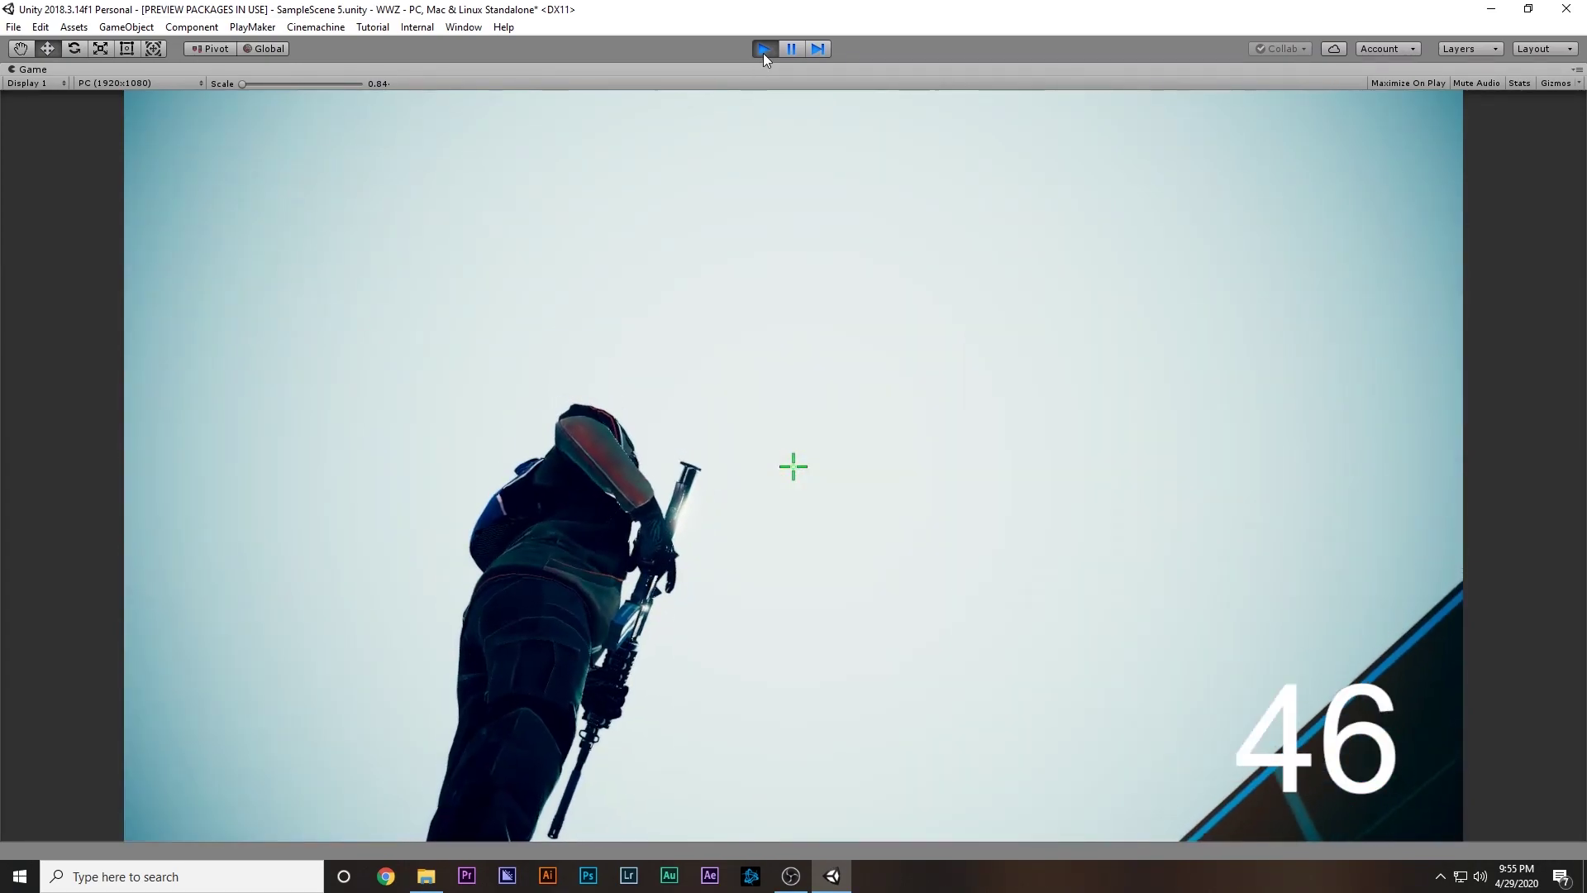
click(762, 51)
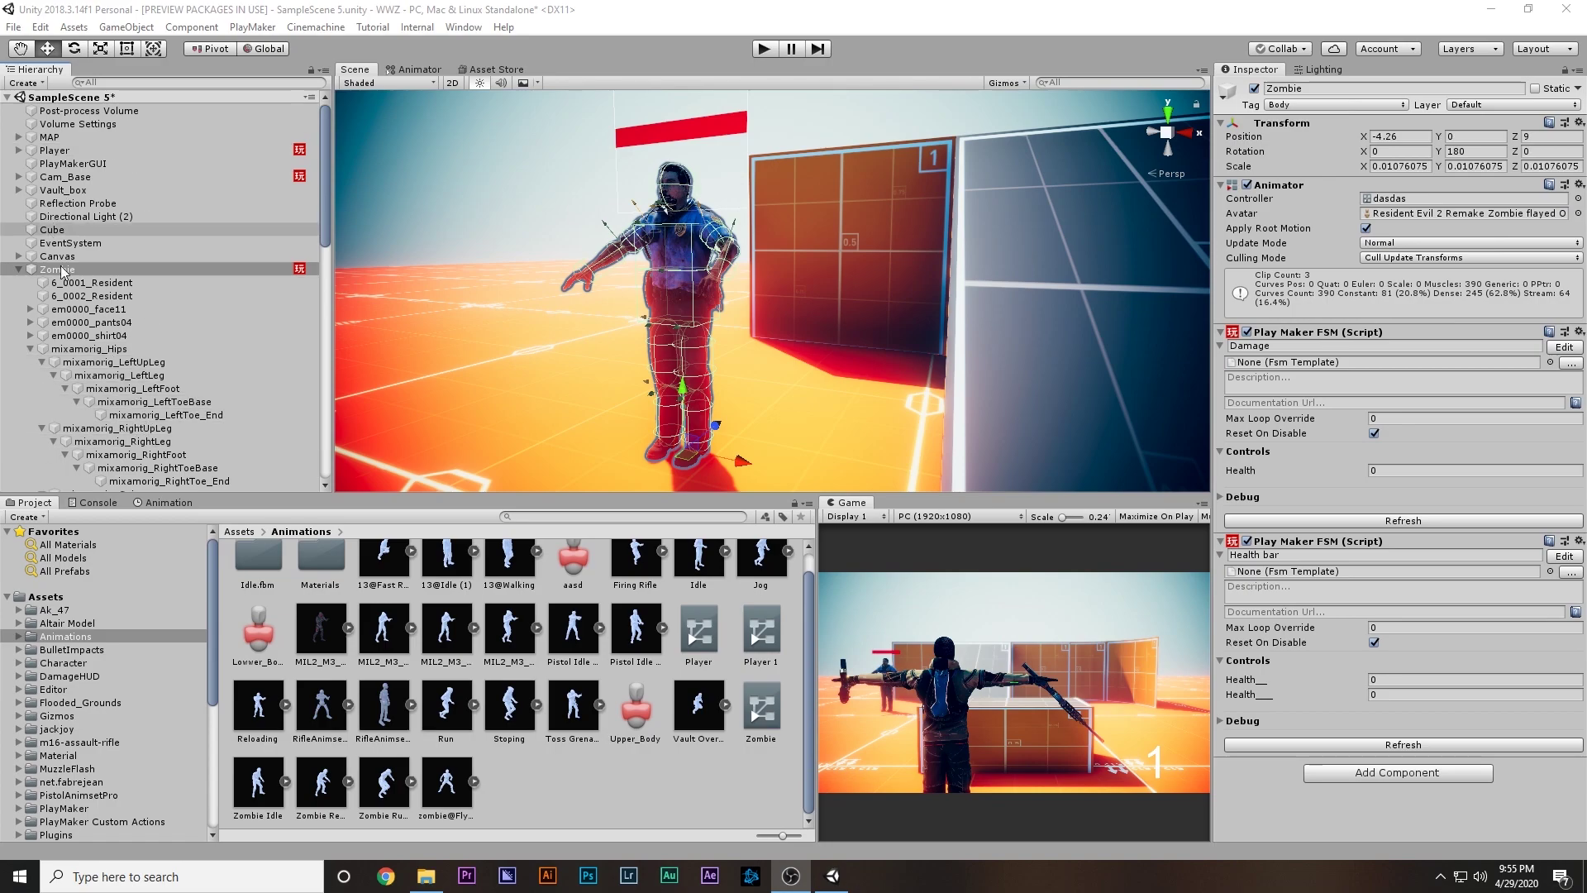
Step: Tag all the Zombie's bones from mixamorig_Hips through mixamorig_RightHandThumb4 as Body
scroll(136, 369, down, 3)
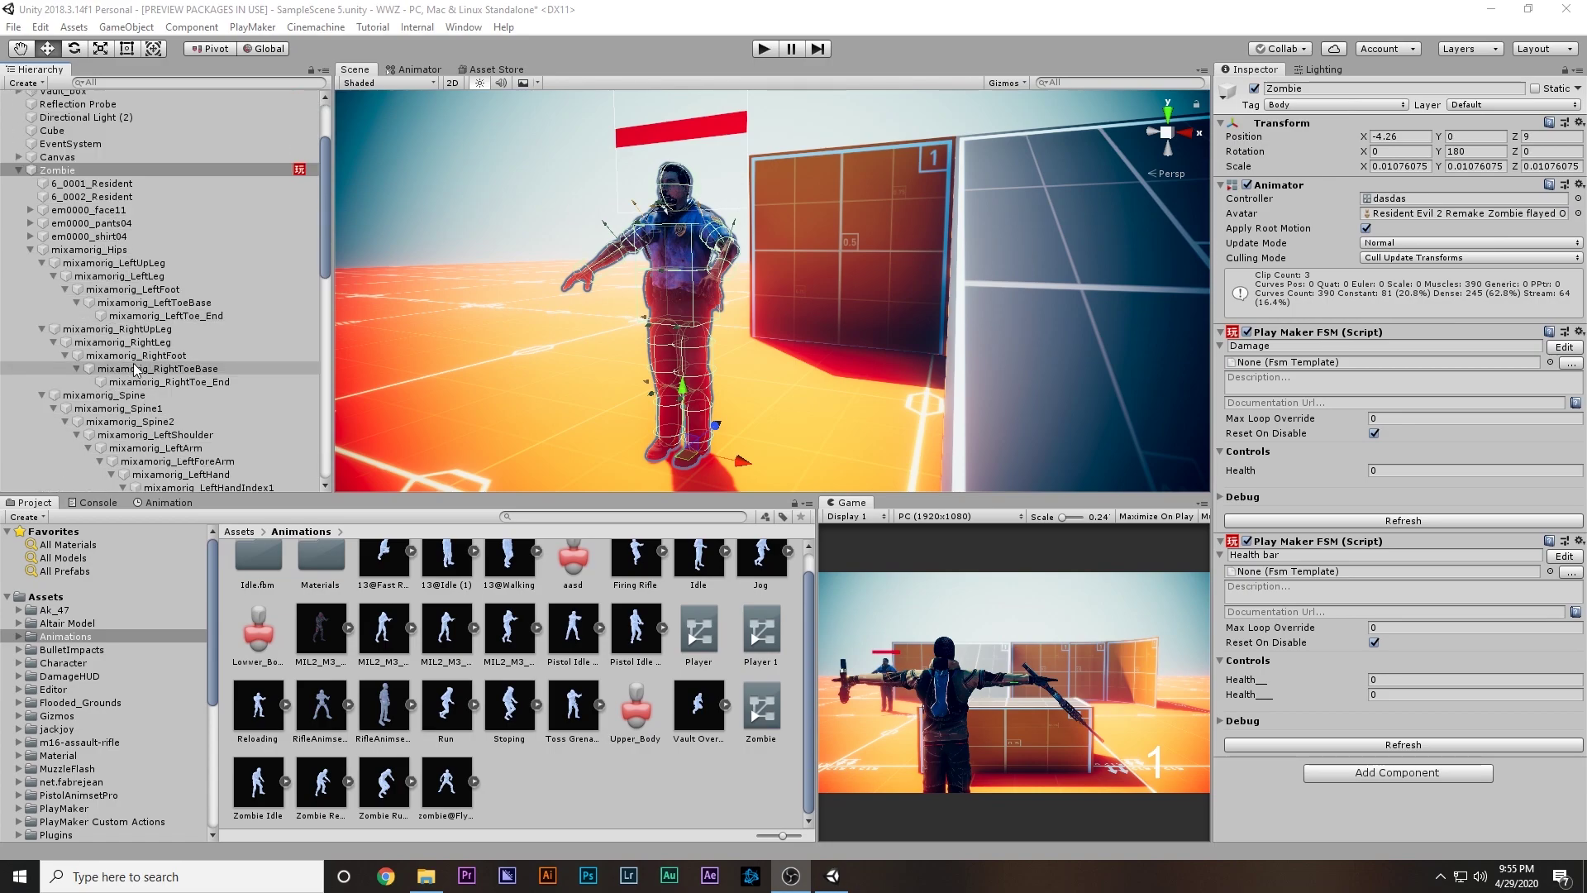
click(165, 306)
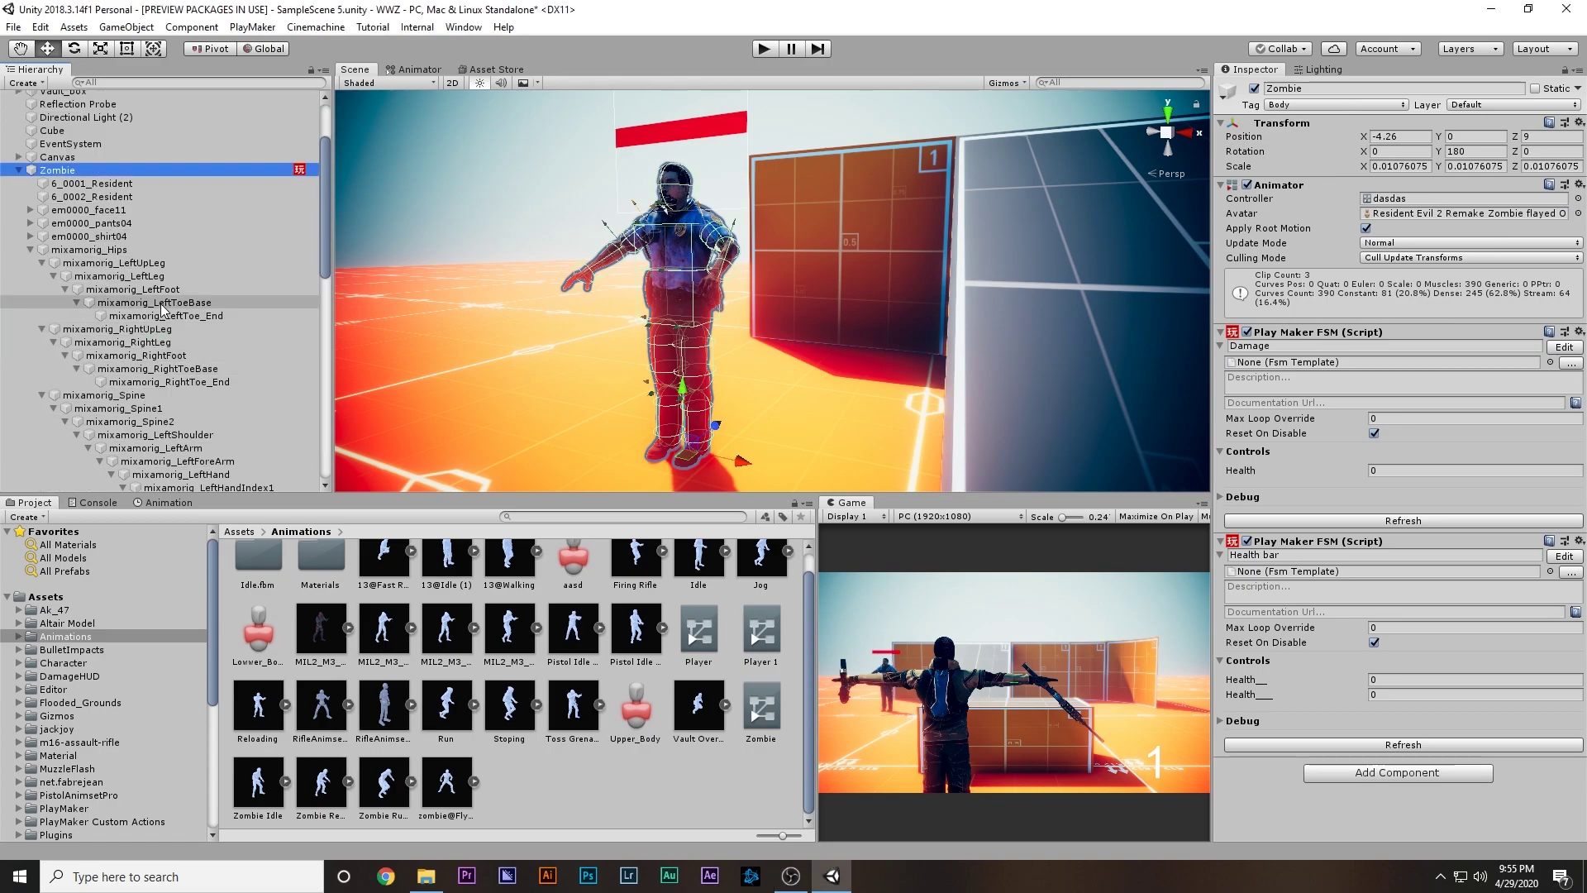
click(149, 249)
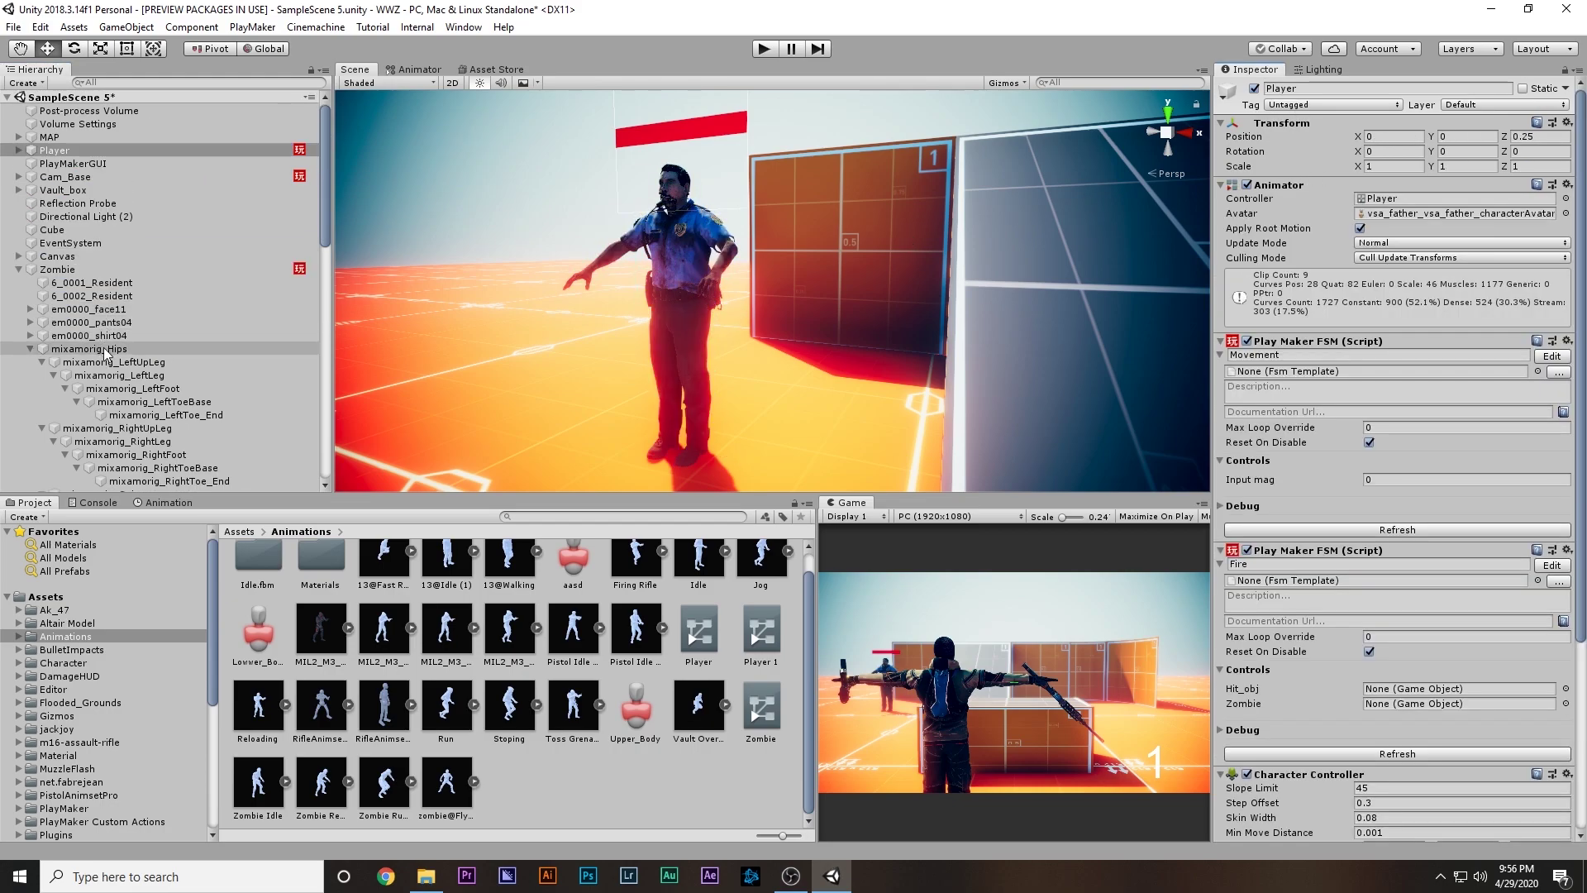
click(105, 349)
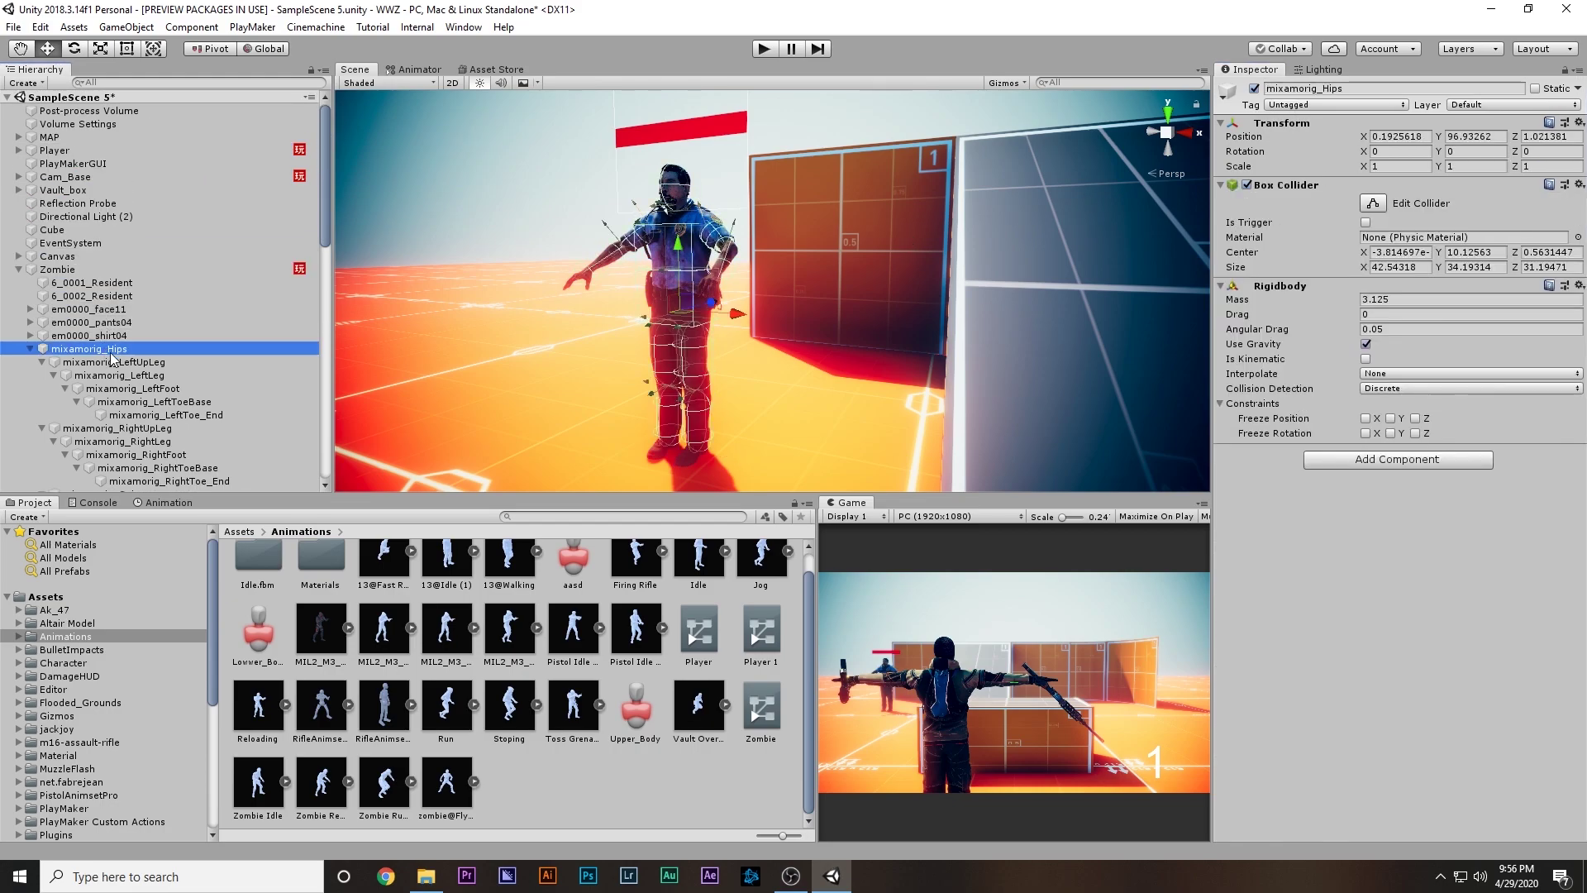
scroll(112, 358, down, 10)
scroll(116, 361, down, 6)
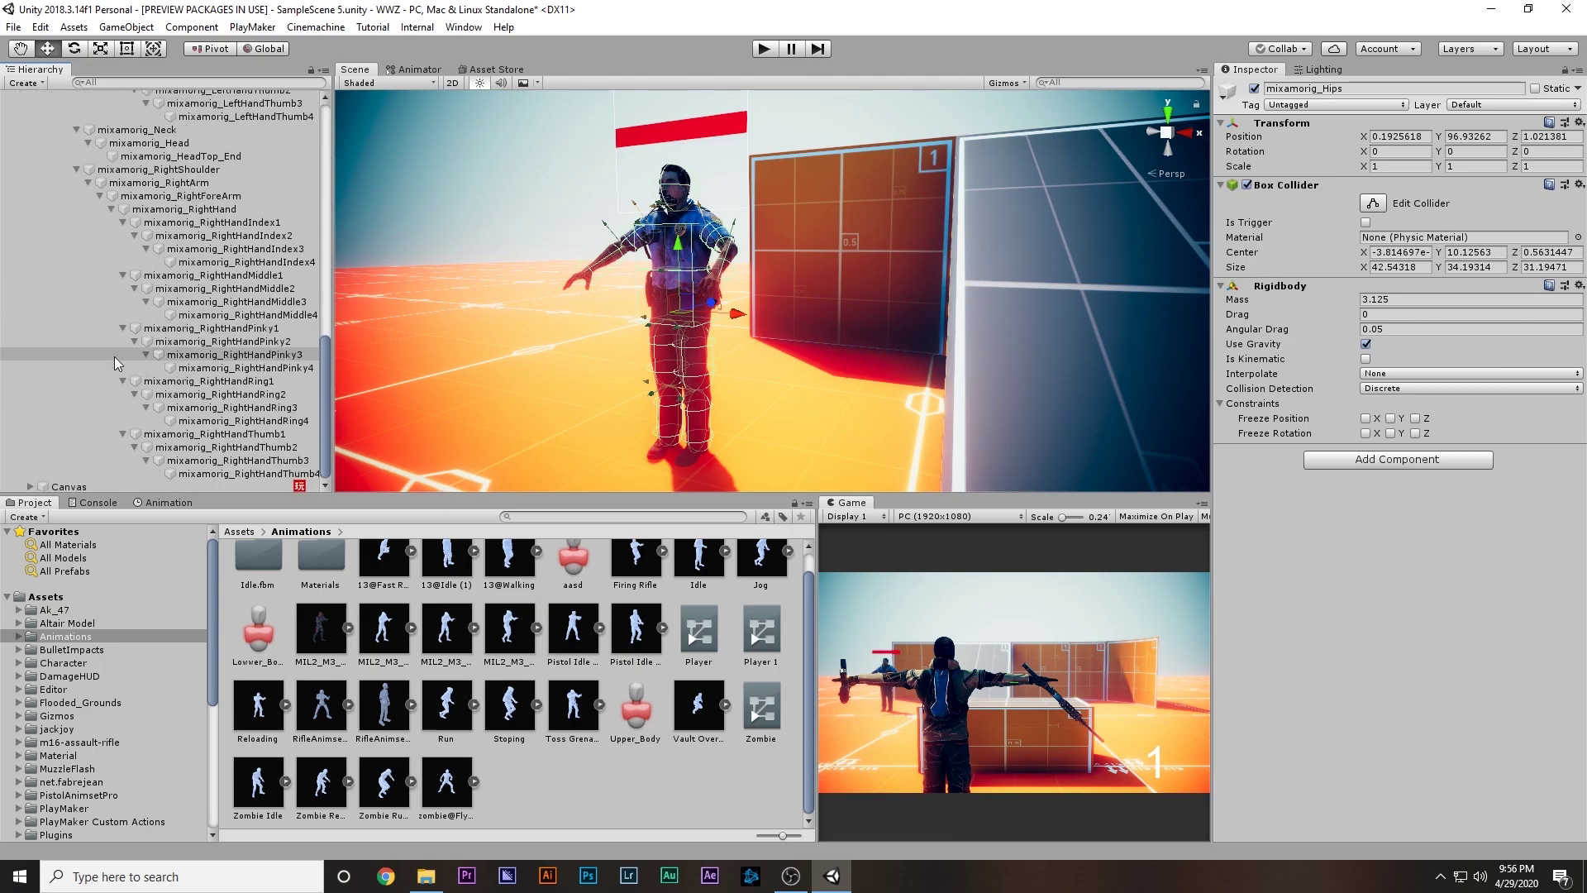
shift+click(260, 473)
click(1289, 105)
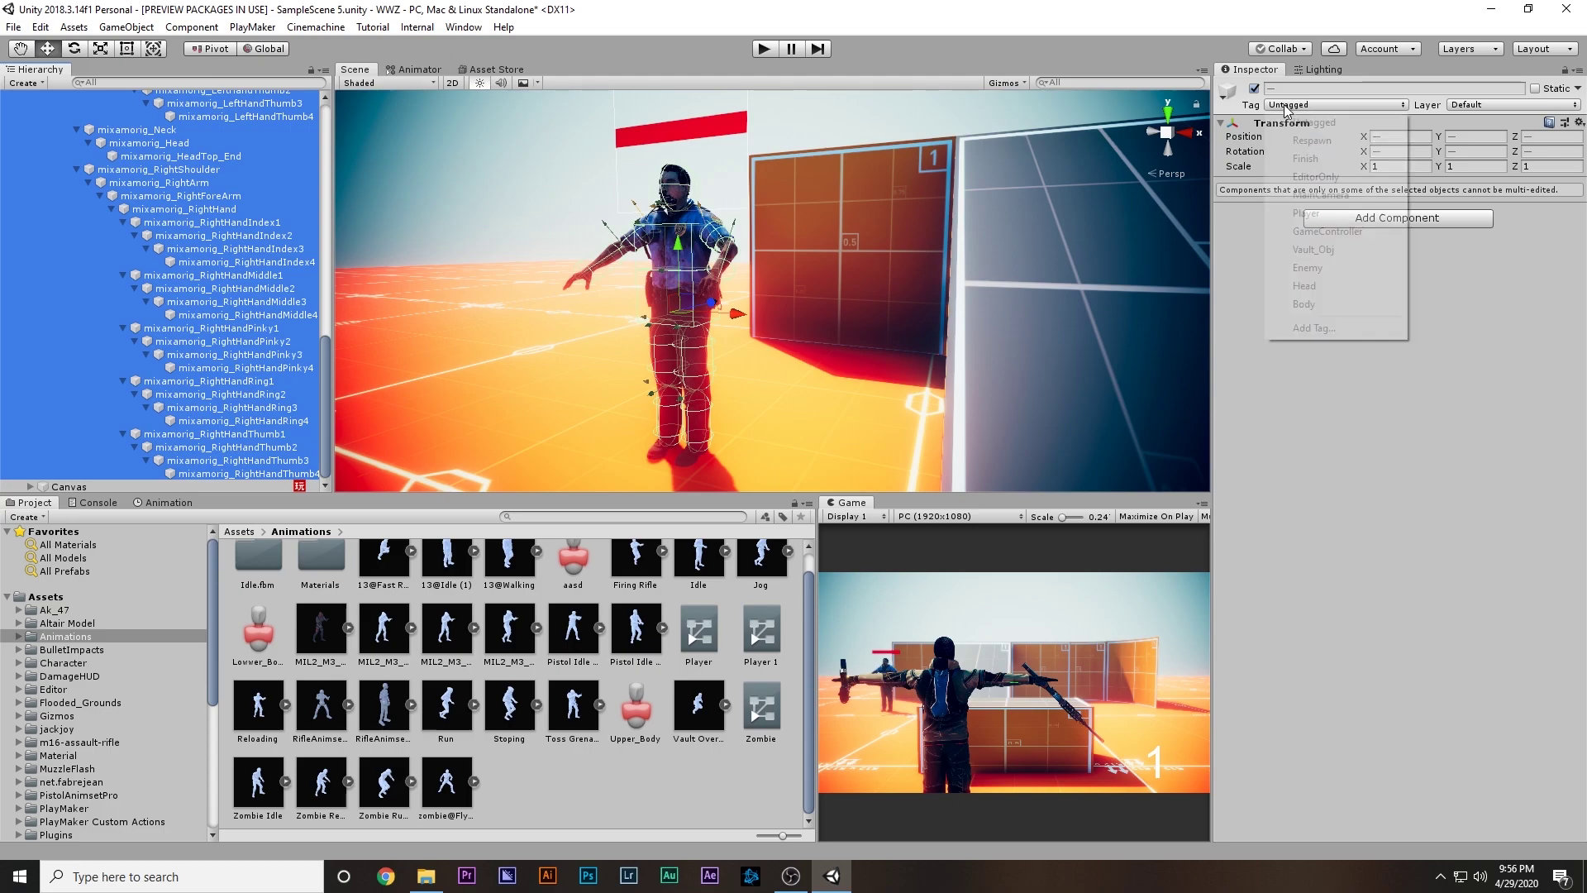
click(1303, 304)
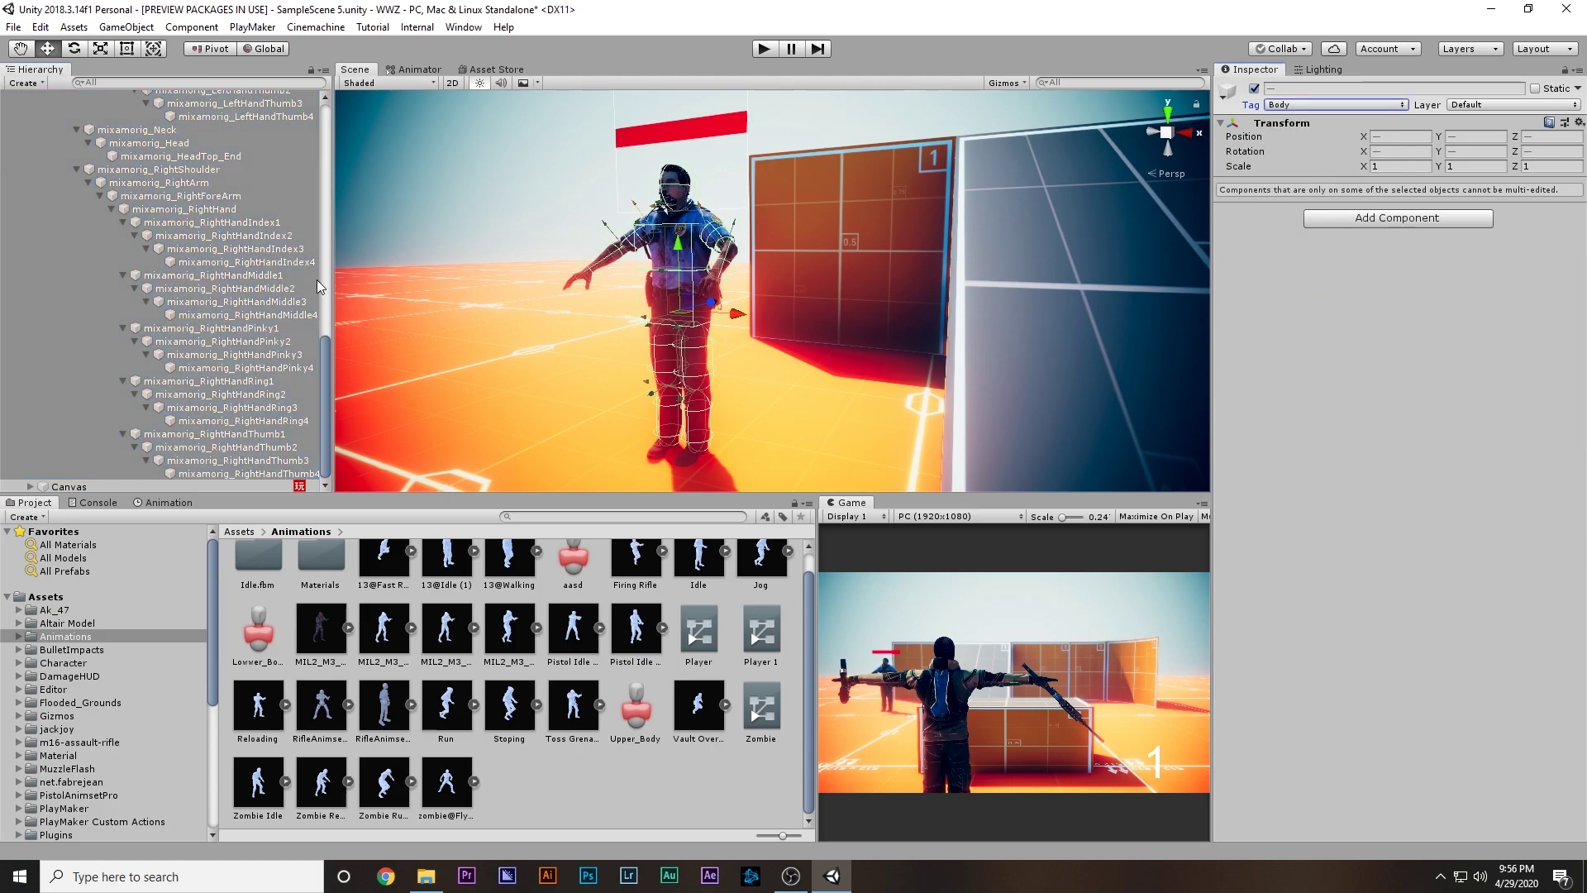
Step: Set the tag of the mixamorig_Head bone to Head
scroll(218, 291, up, 9)
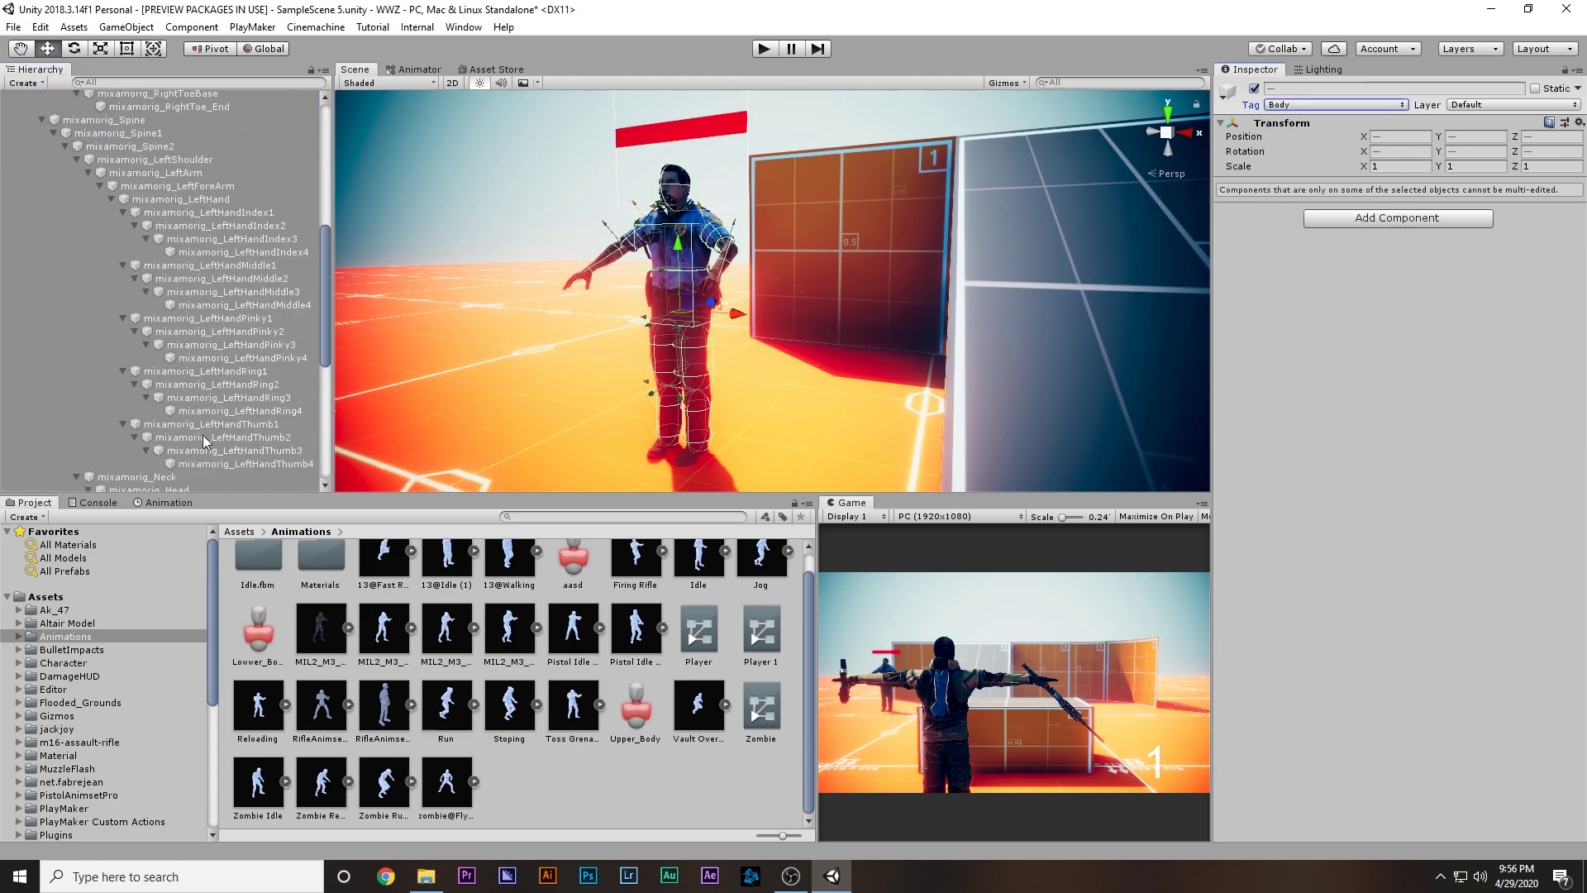
scroll(202, 446, down, 1)
click(169, 441)
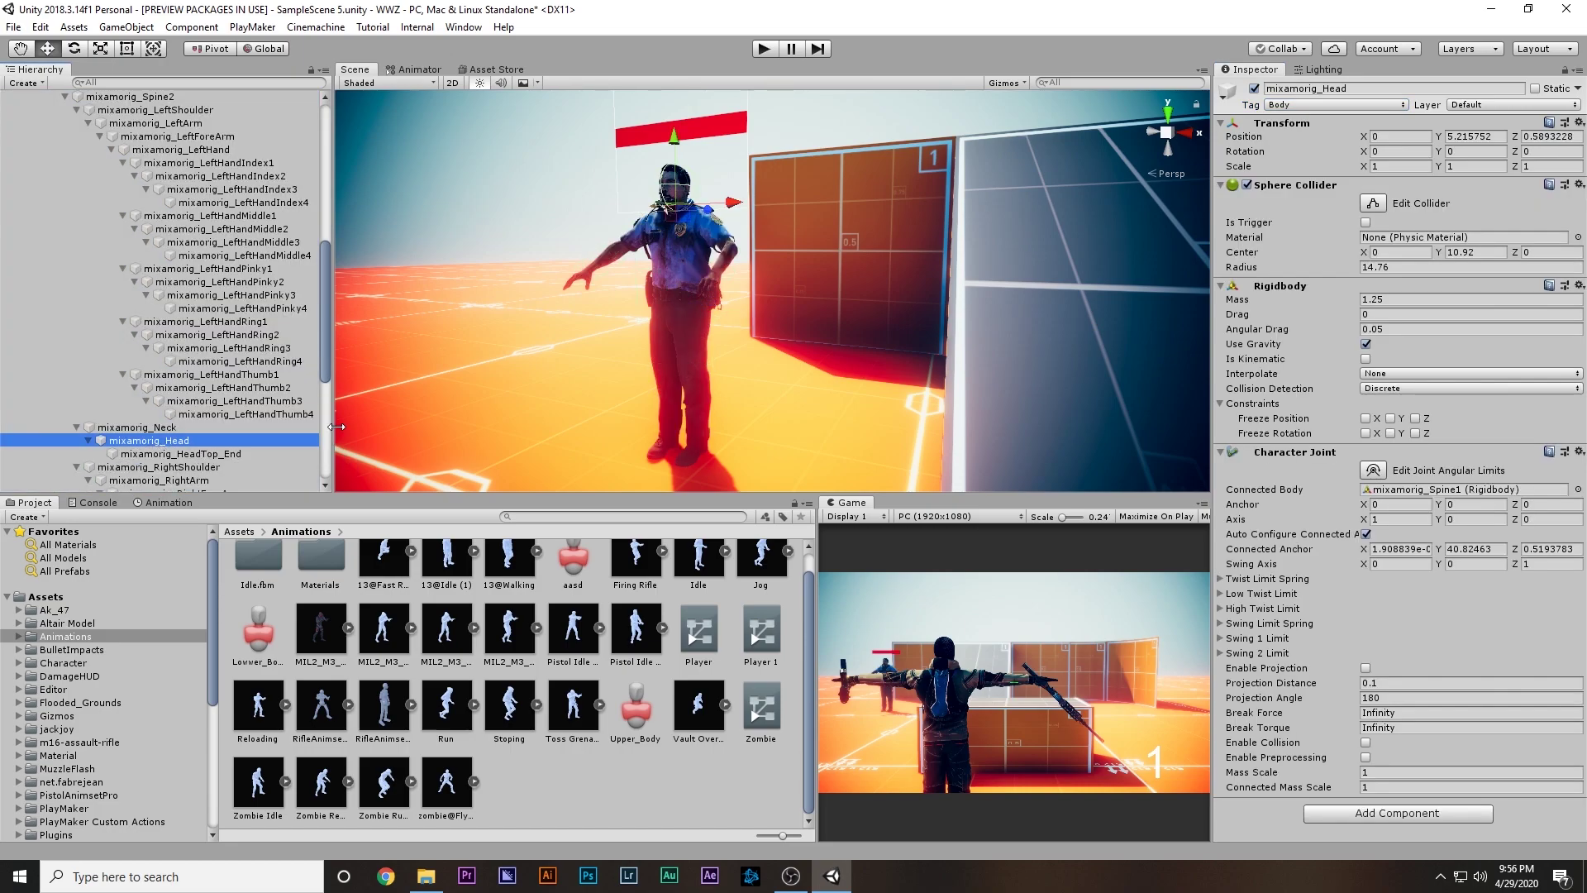
click(1282, 111)
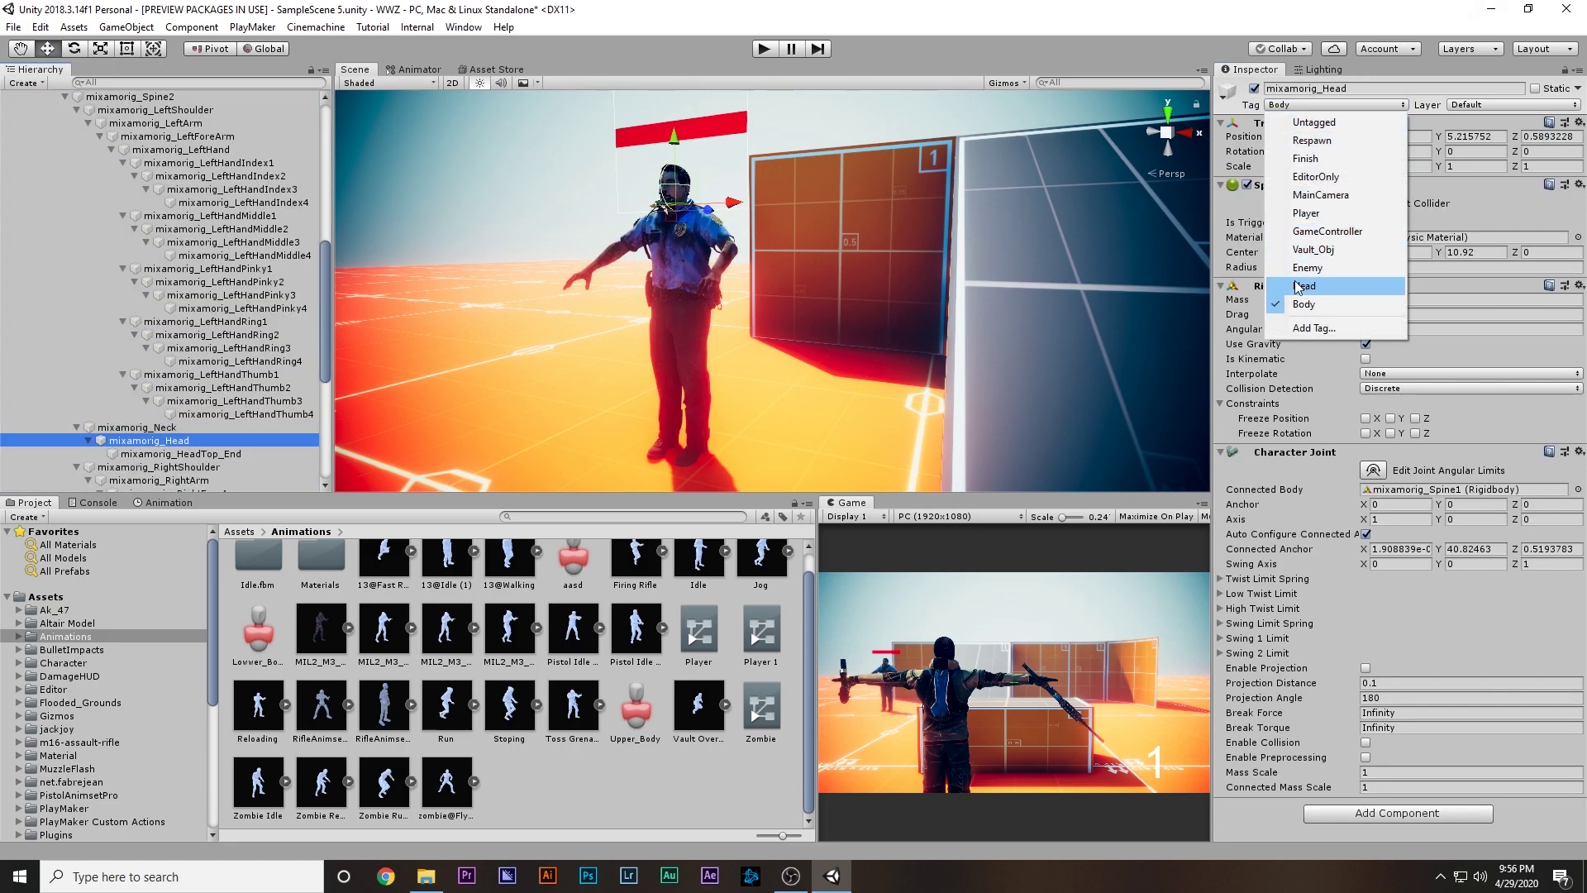
click(1285, 291)
Step: Play-test shooting the zombie with the Player selected to watch the Fire FSM's Hit_obj variable, and stop the game
scroll(102, 284, up, 10)
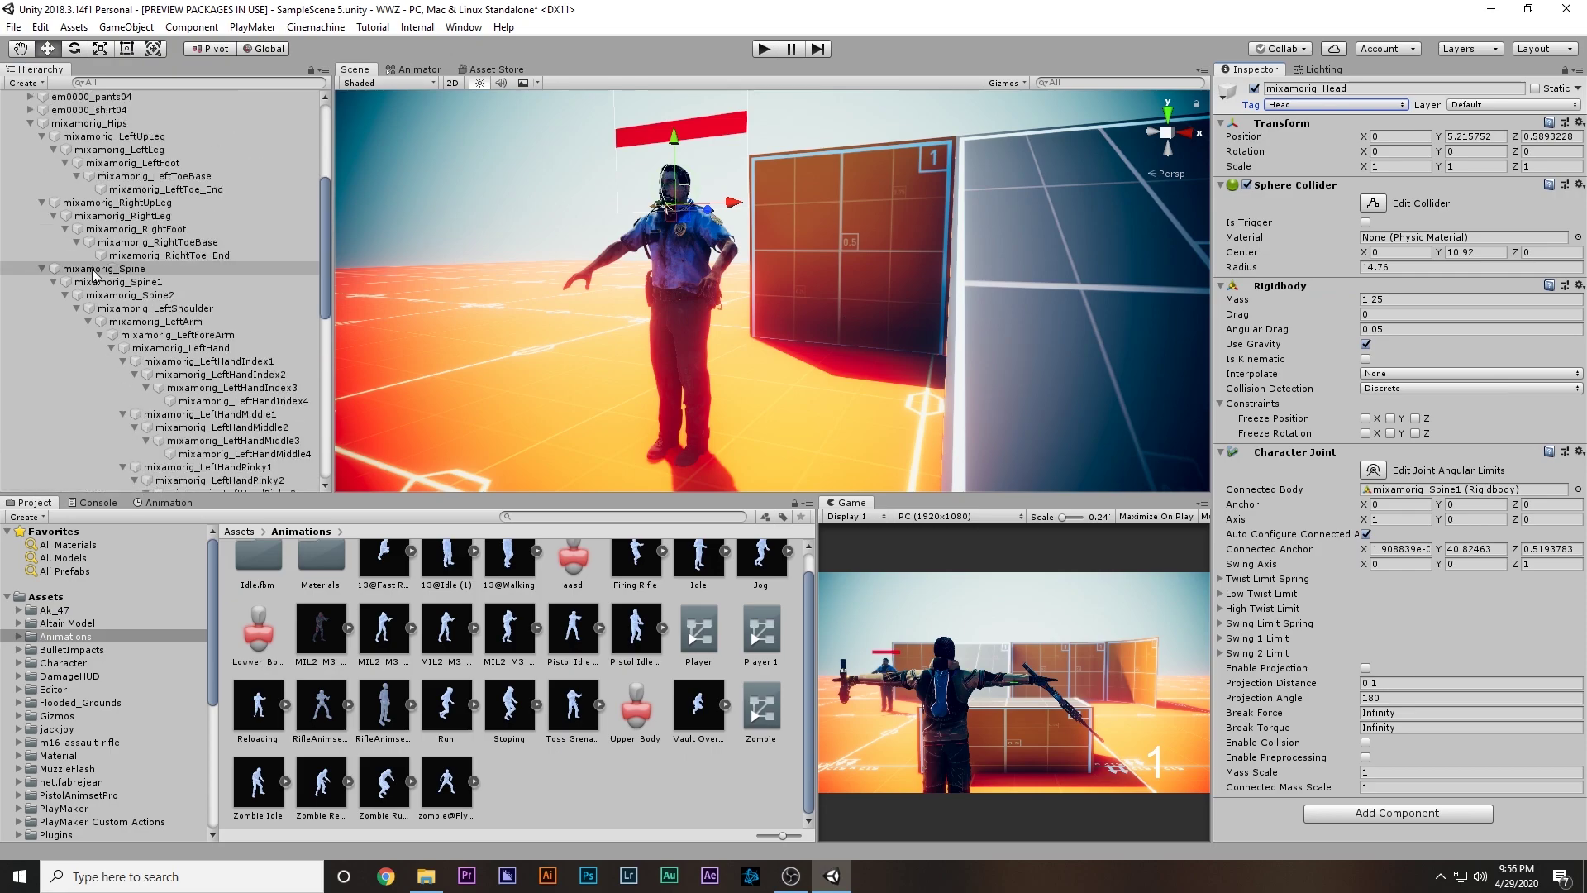
click(58, 269)
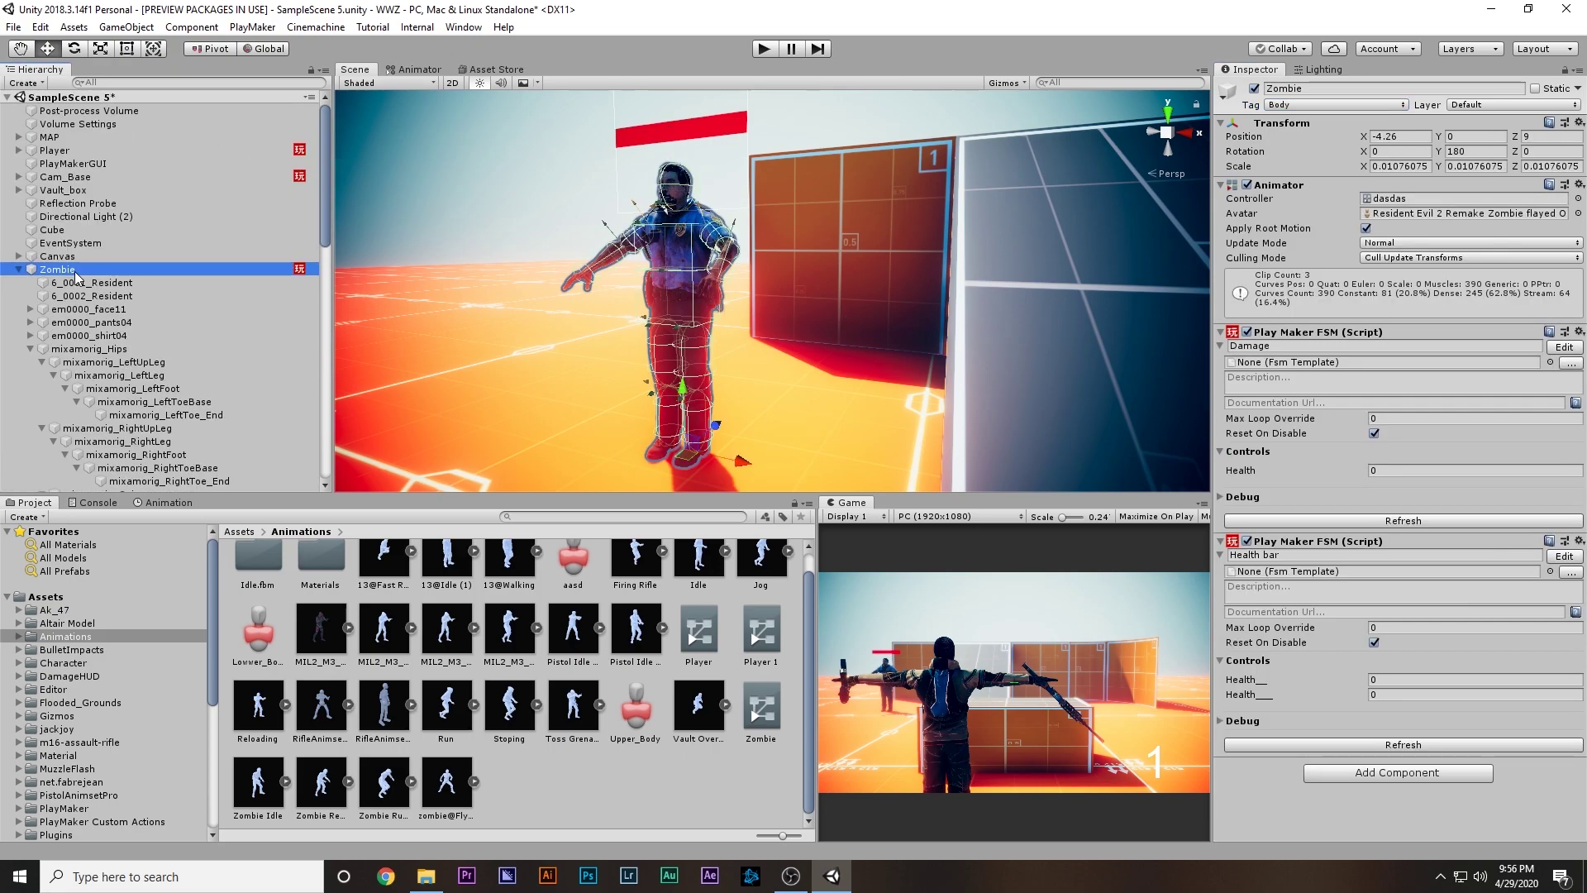
click(67, 152)
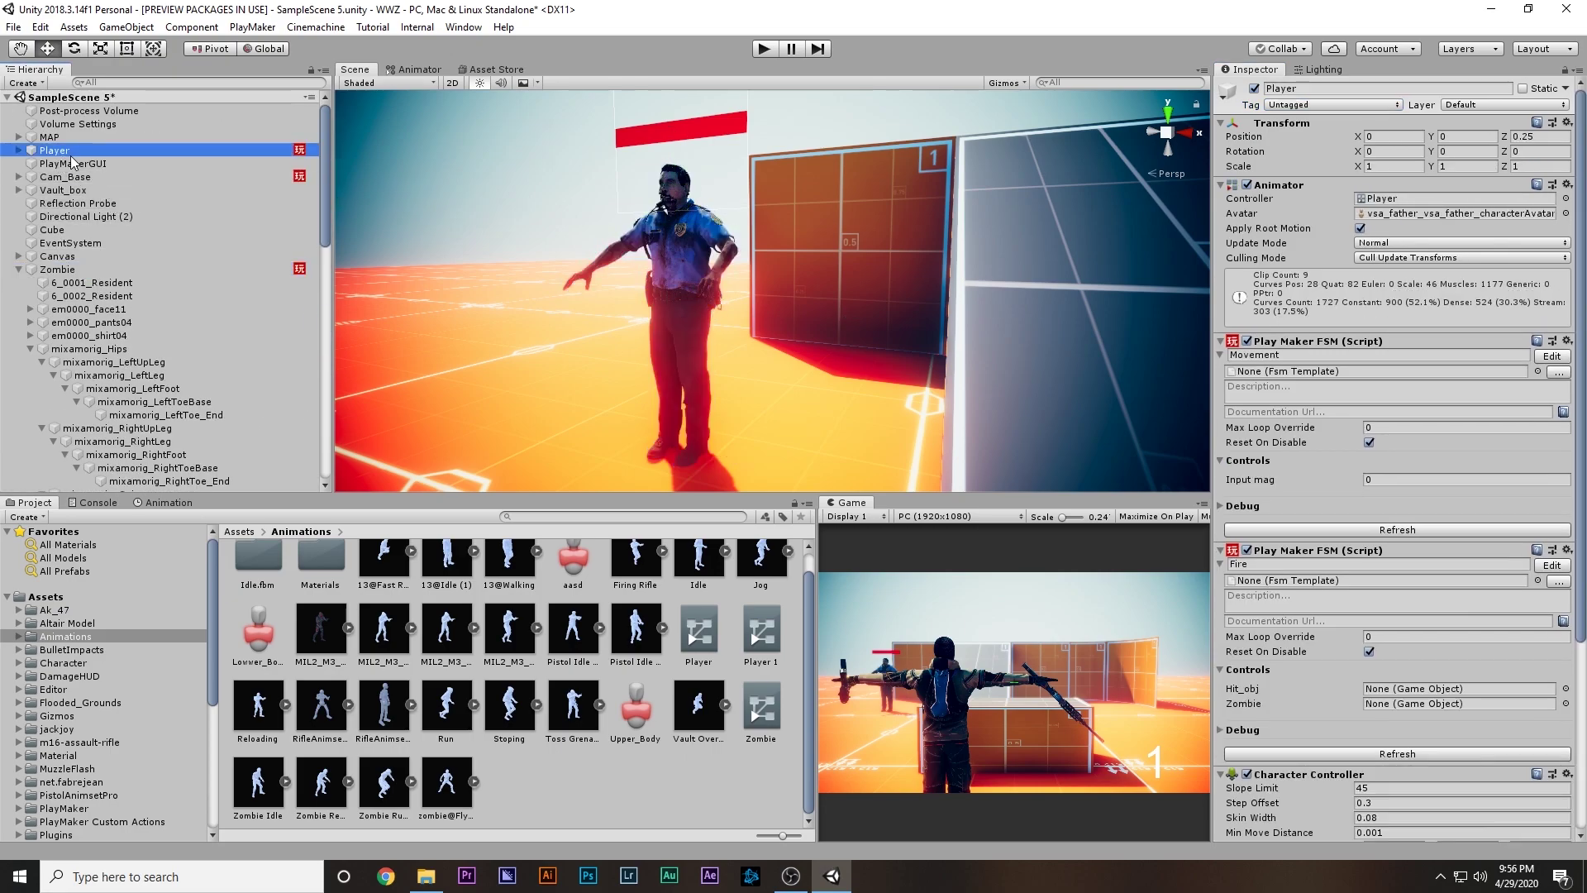
click(775, 50)
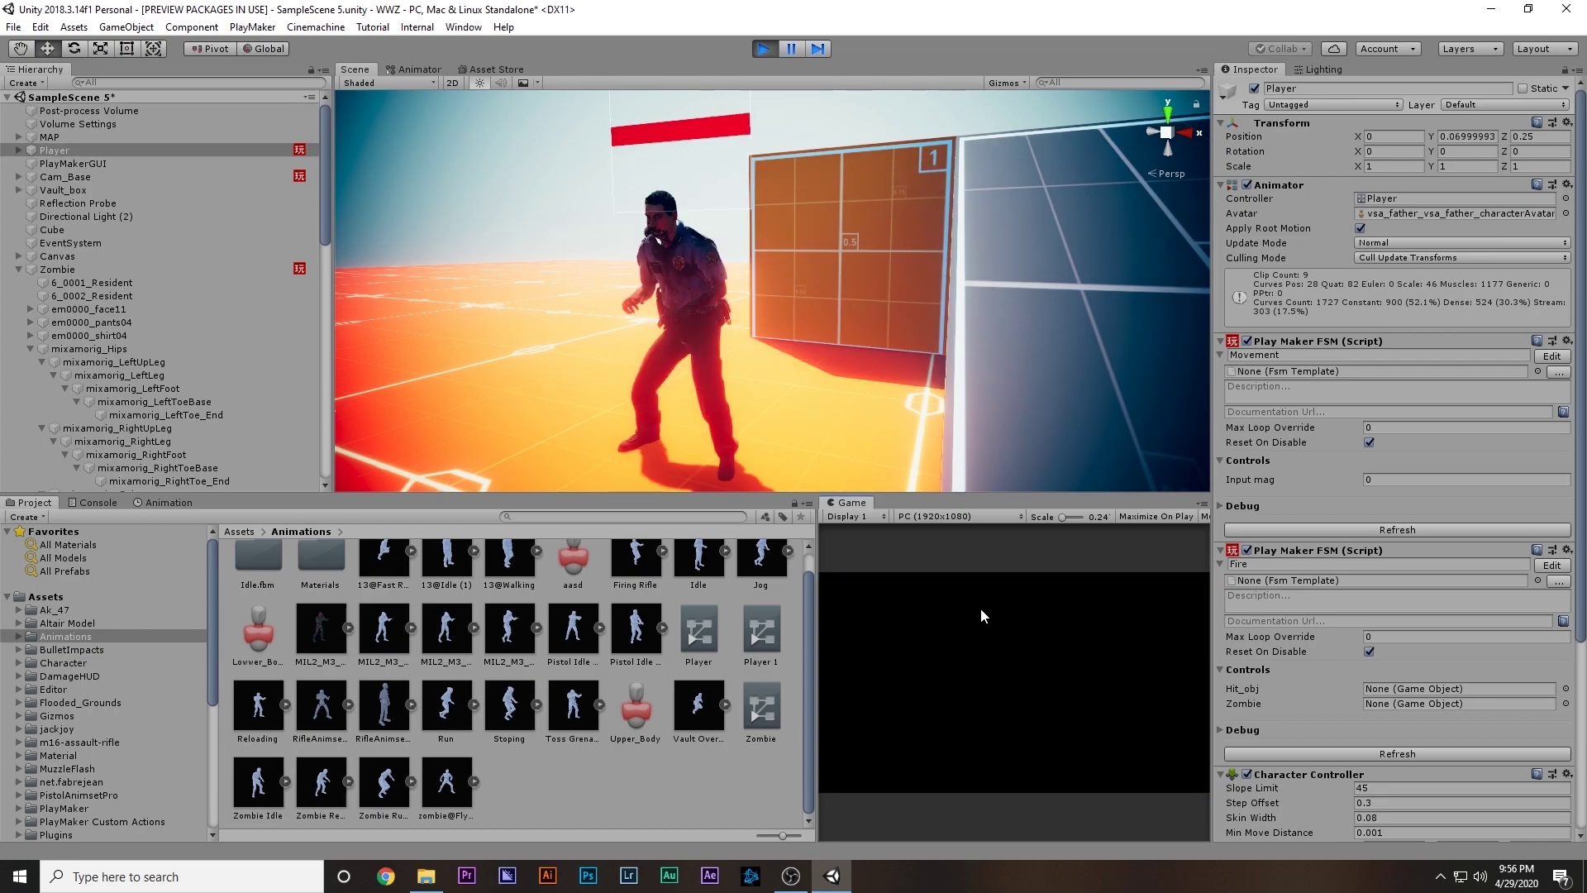
right_drag(980, 609, 893, 612)
click(892, 612)
click(893, 613)
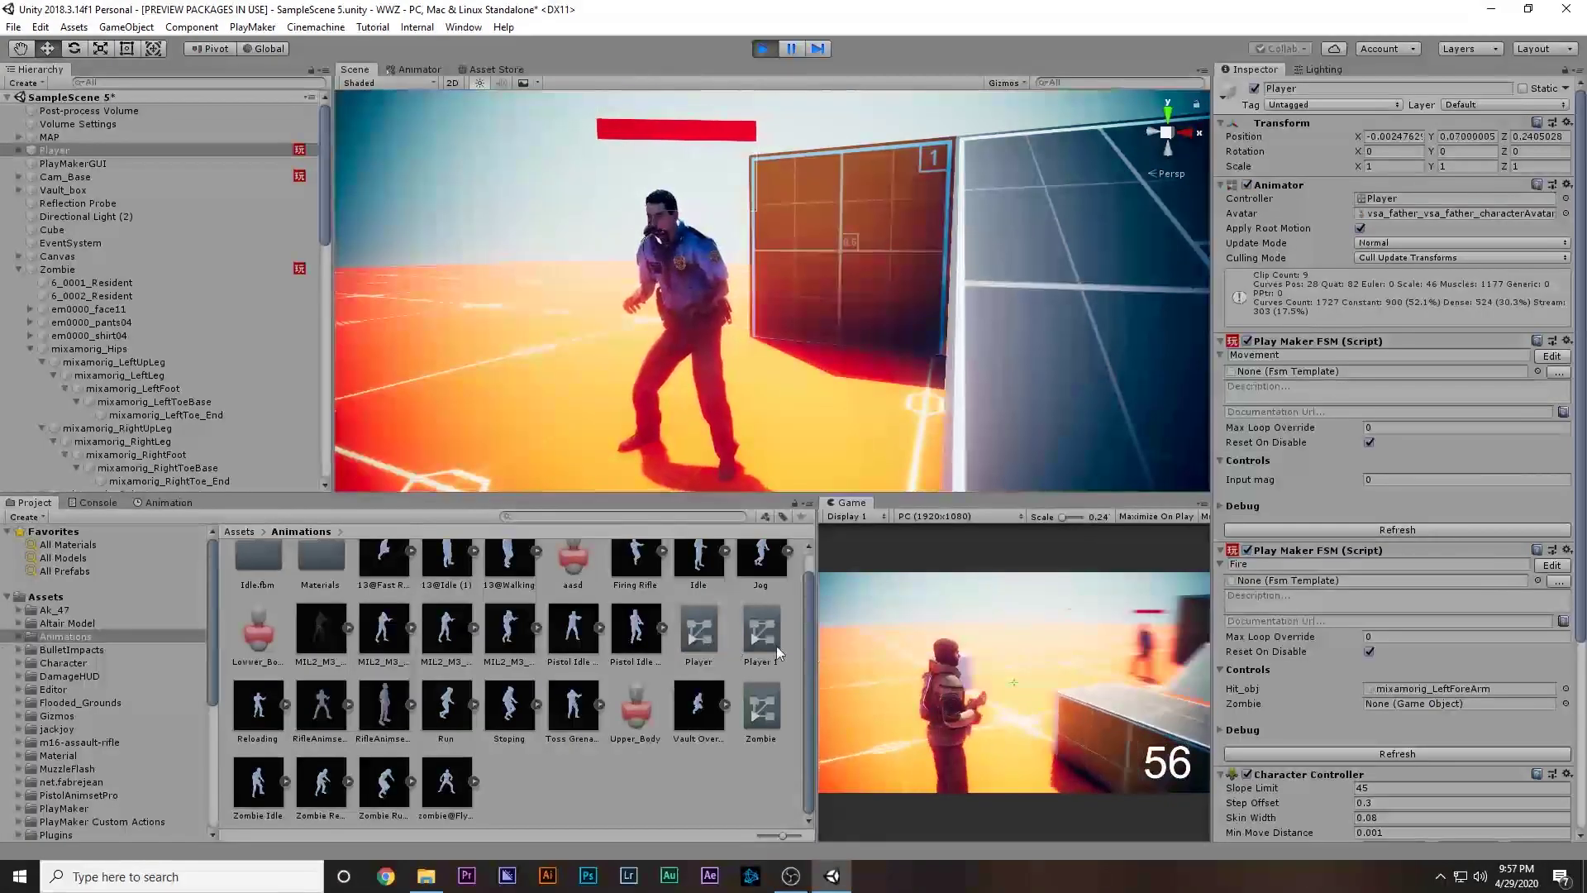
key(ctrl+p)
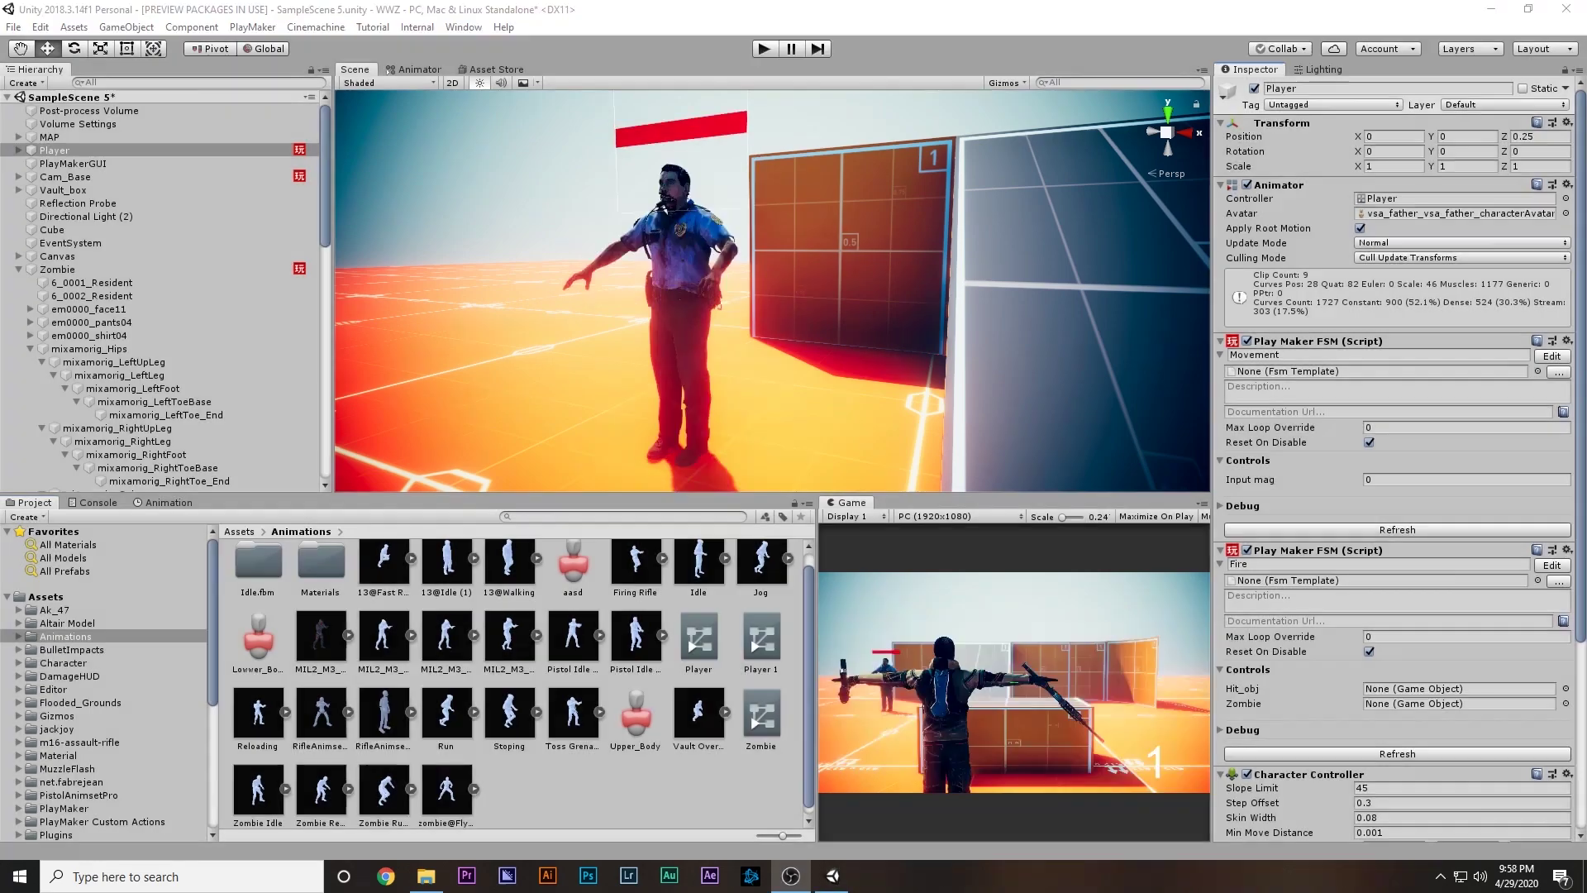
Step: Open the Player's Fire FSM, examine the actions of State 5, and move the PlayMaker window clear of the Hierarchy
click(114, 271)
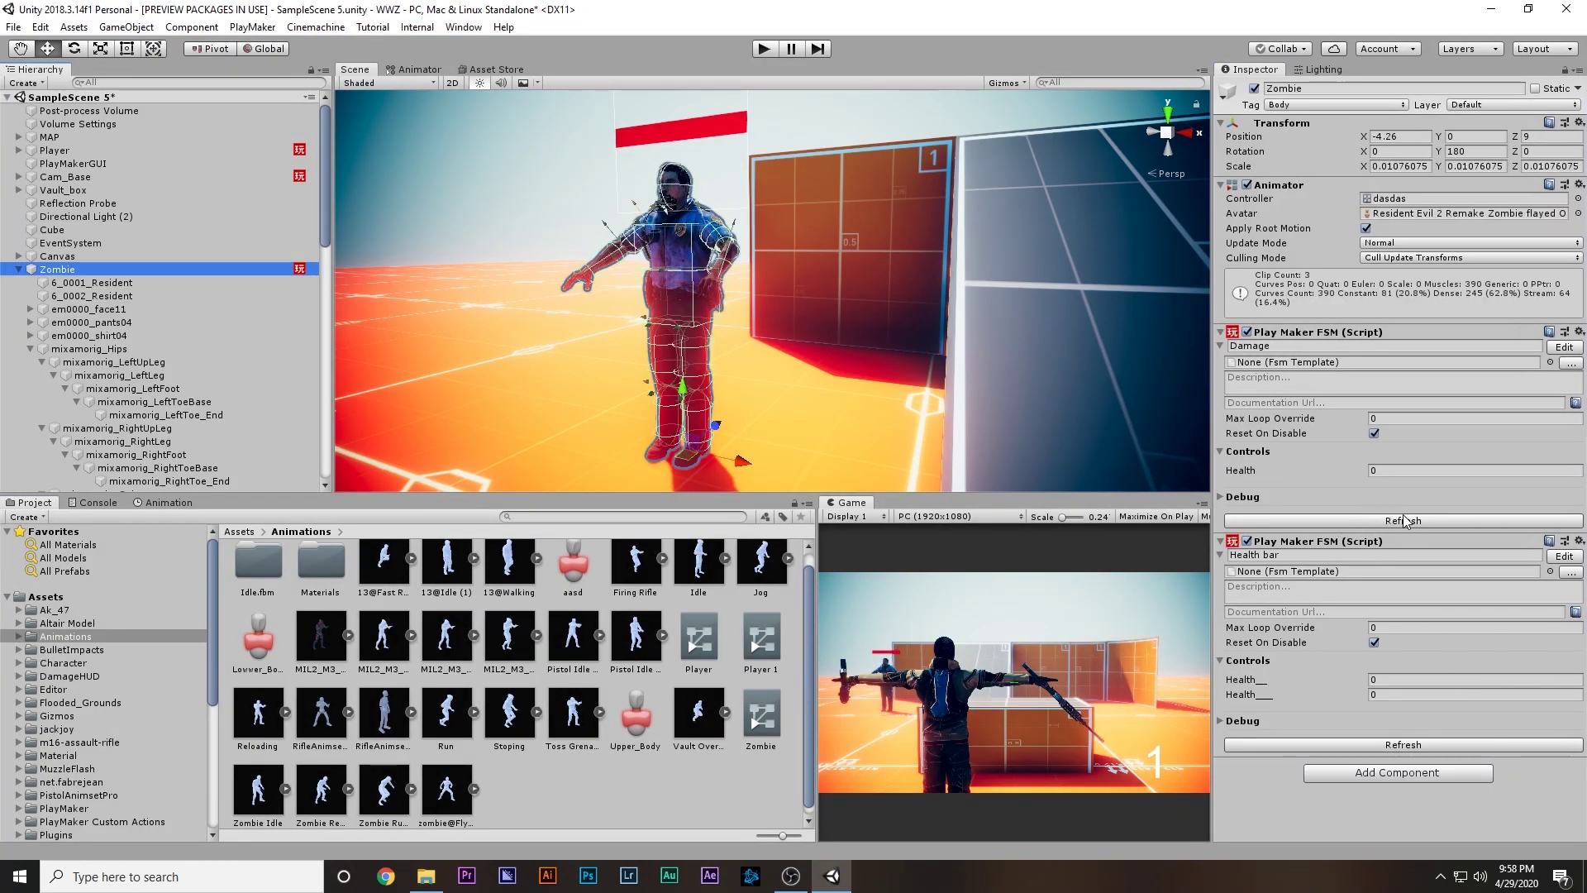
click(89, 150)
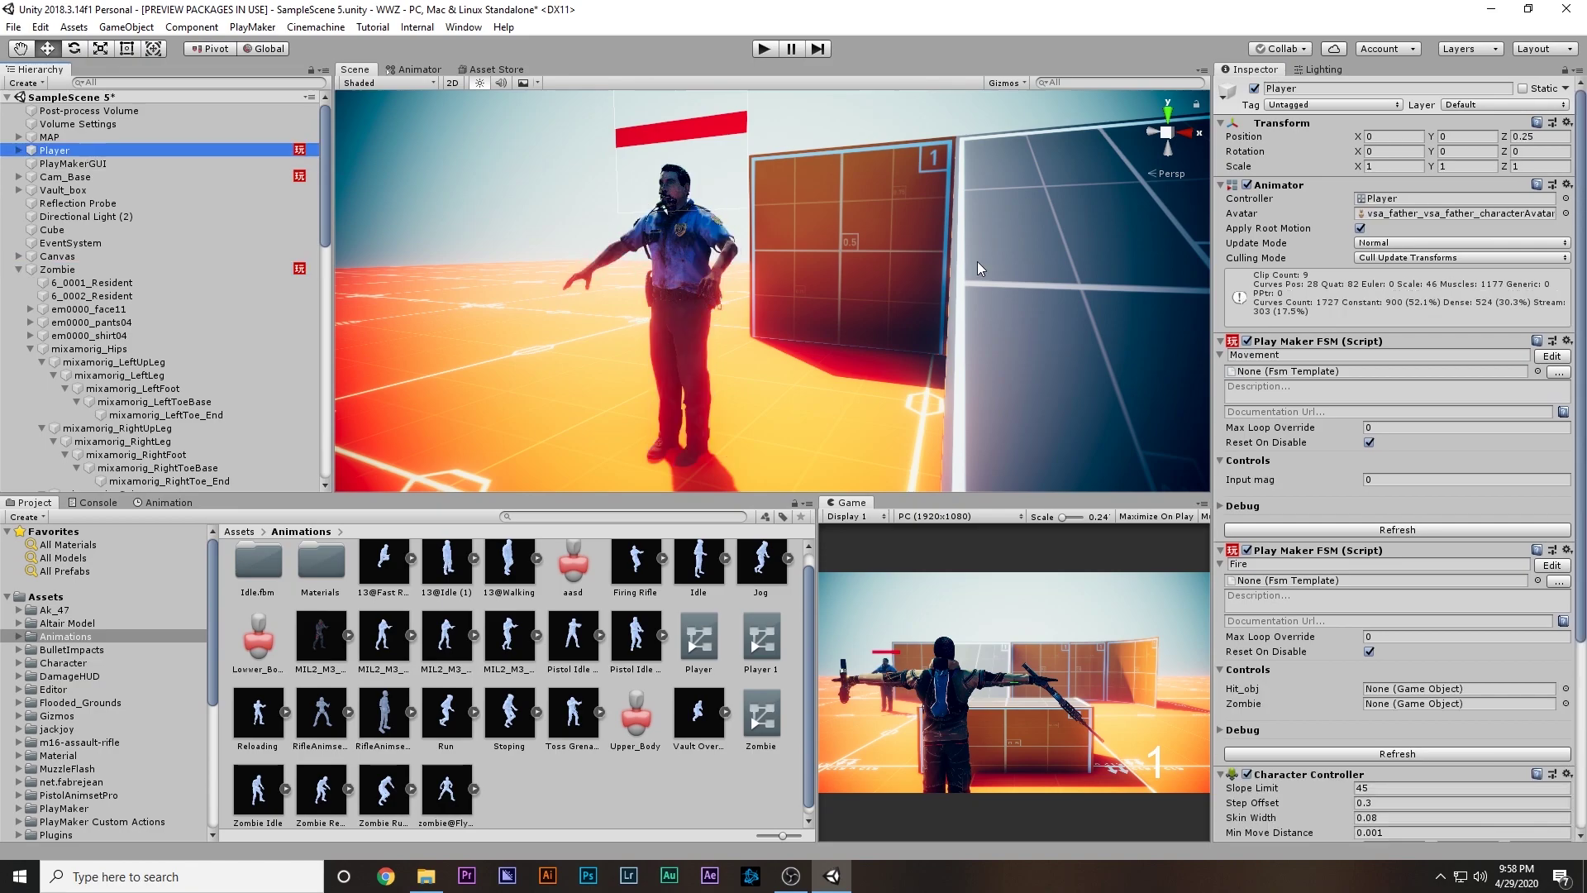
click(1551, 565)
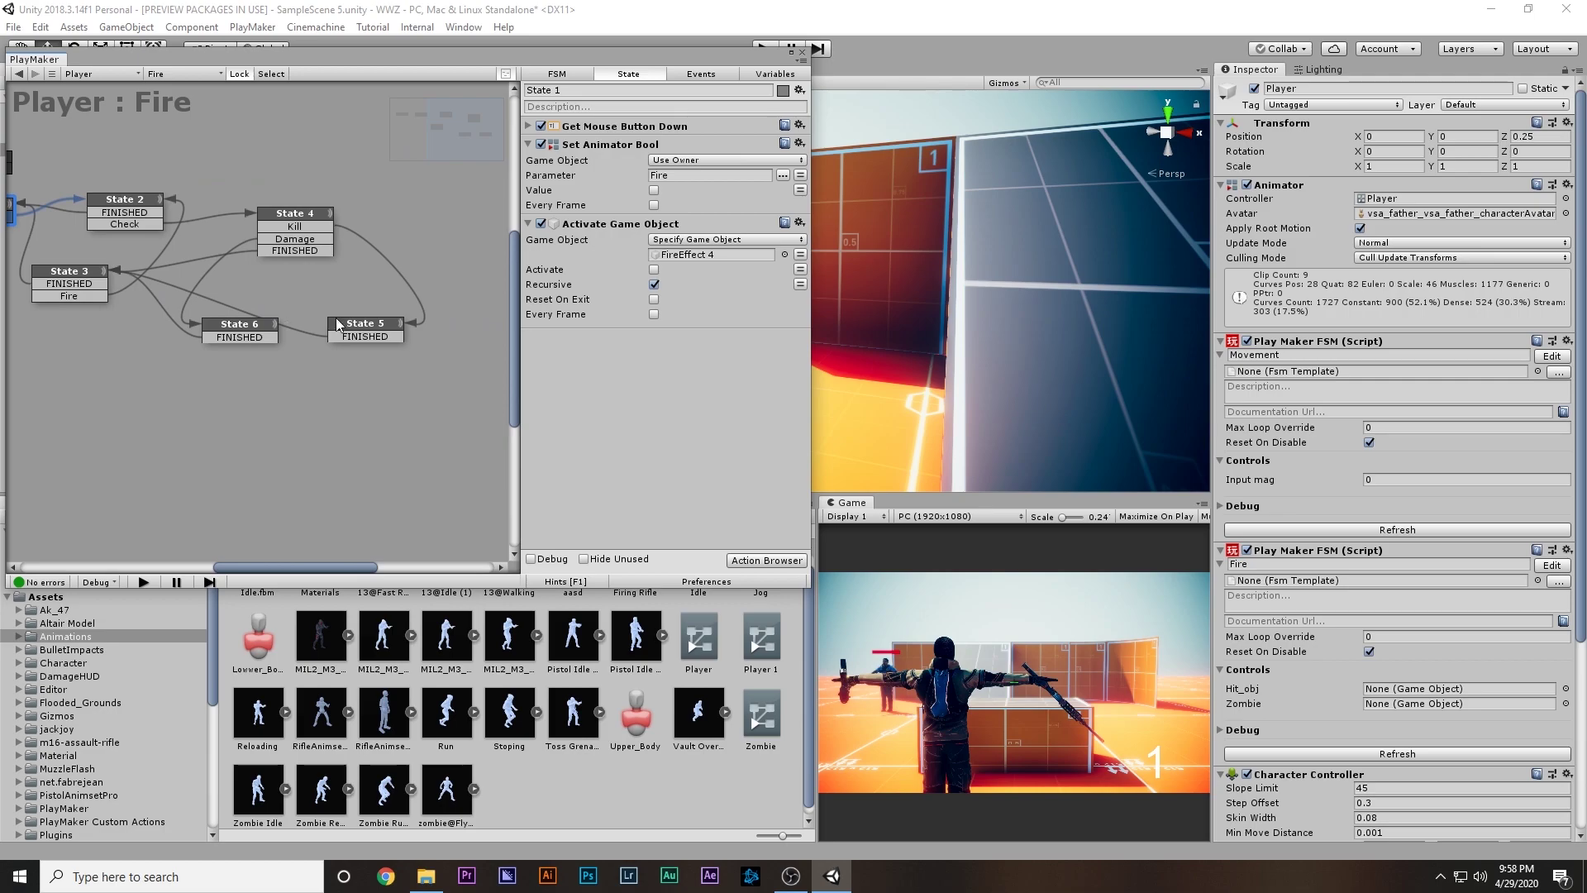
click(393, 331)
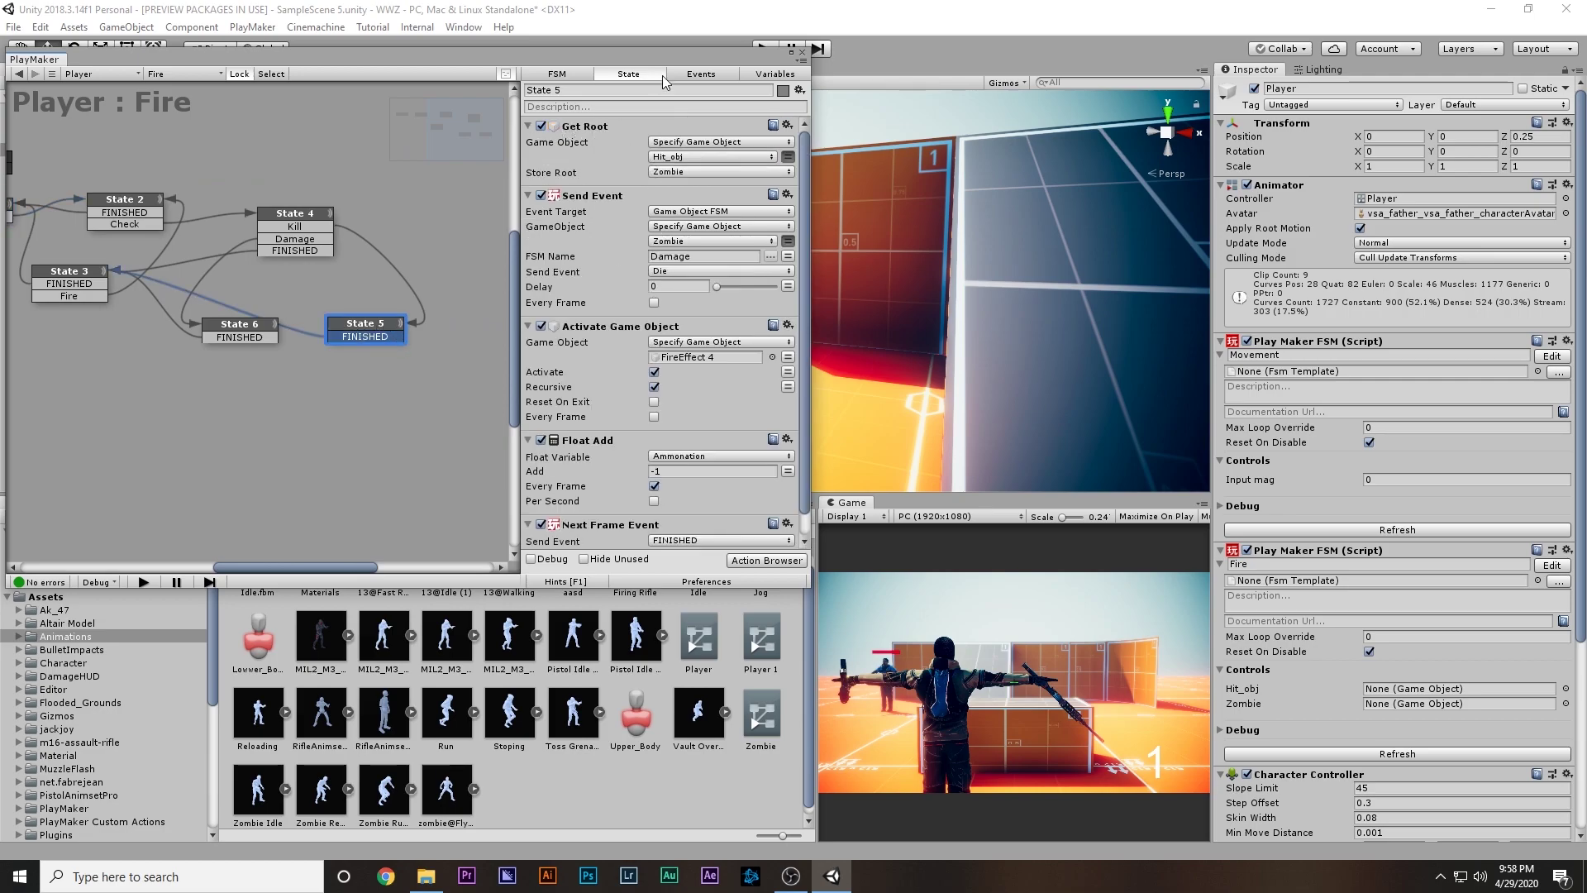
drag(679, 65, 445, 350)
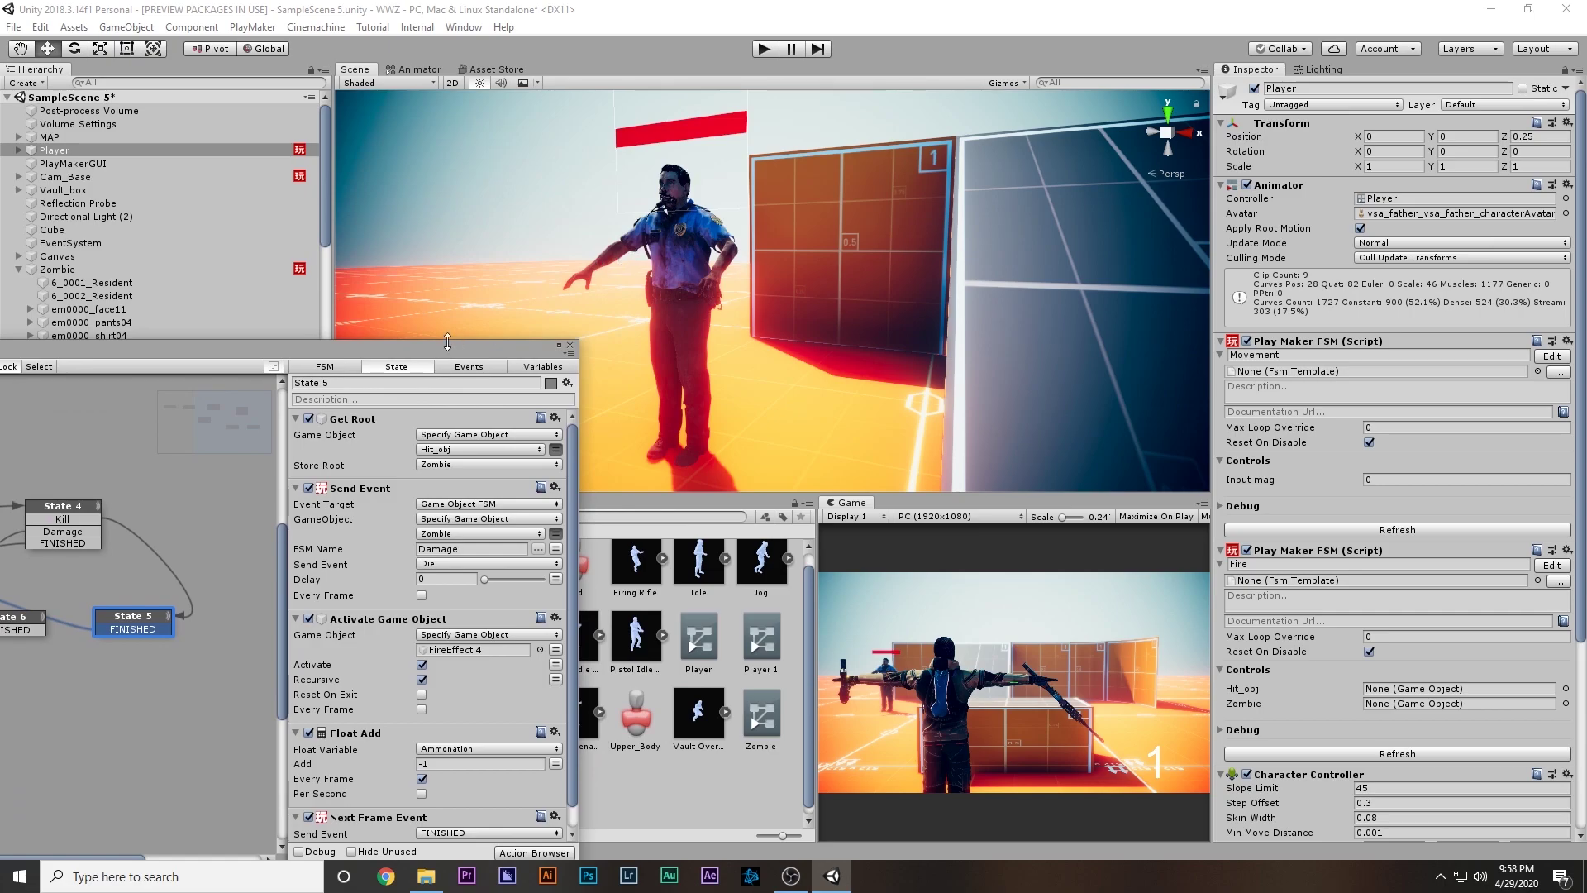
drag(448, 345, 0, 355)
Step: Inspect the Zombie's mixamorig_LeftForeArm bone and its place under the root object in the hierarchy
scroll(198, 377, down, 4)
click(192, 348)
click(189, 362)
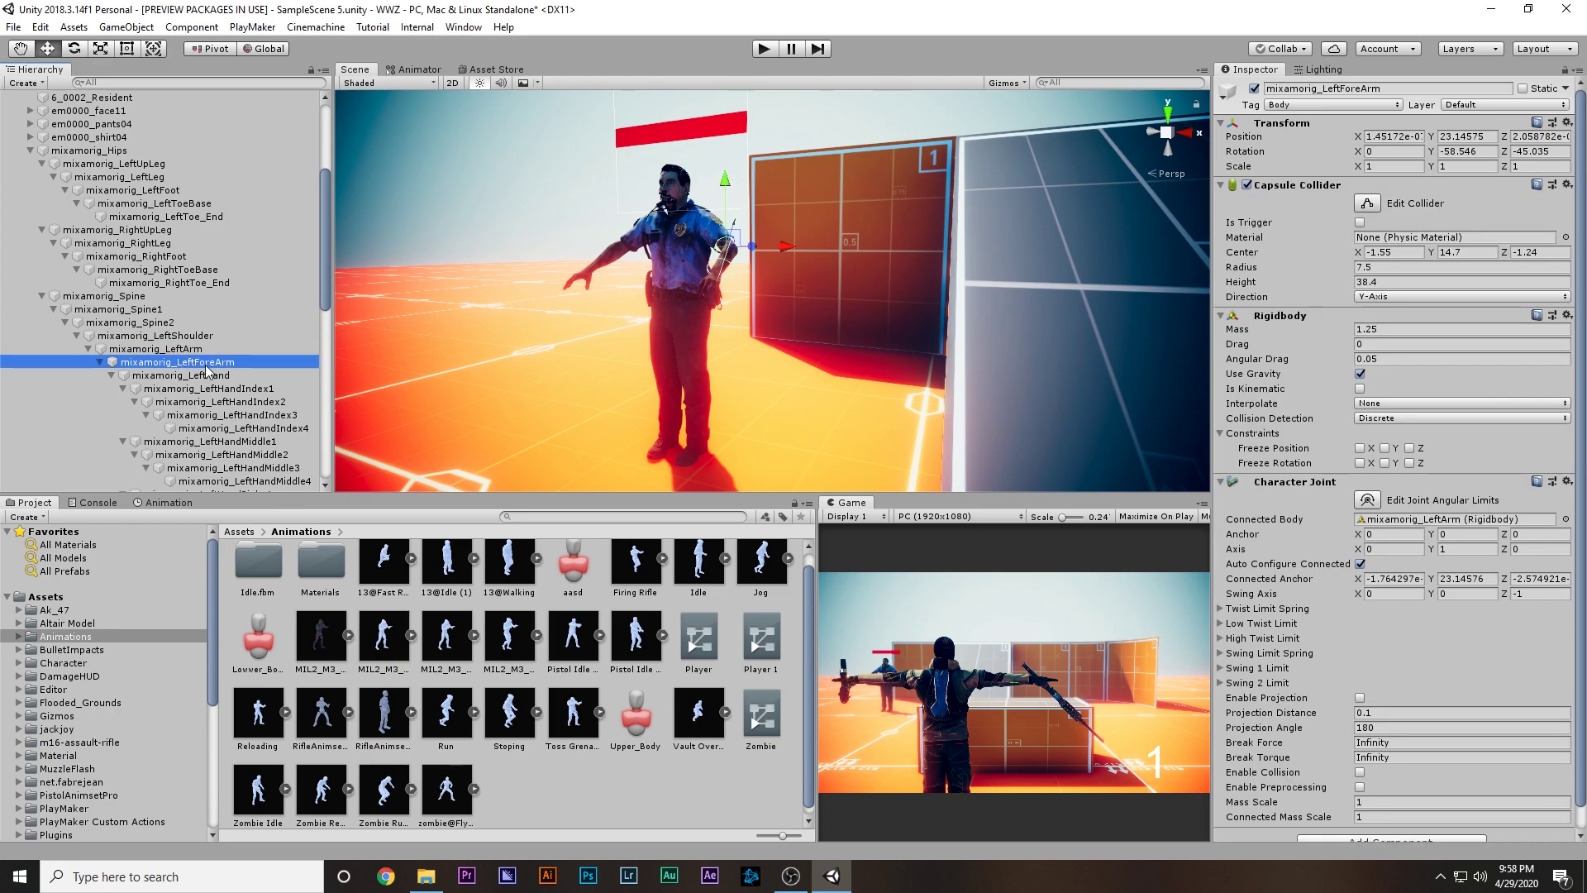
scroll(207, 373, up, 5)
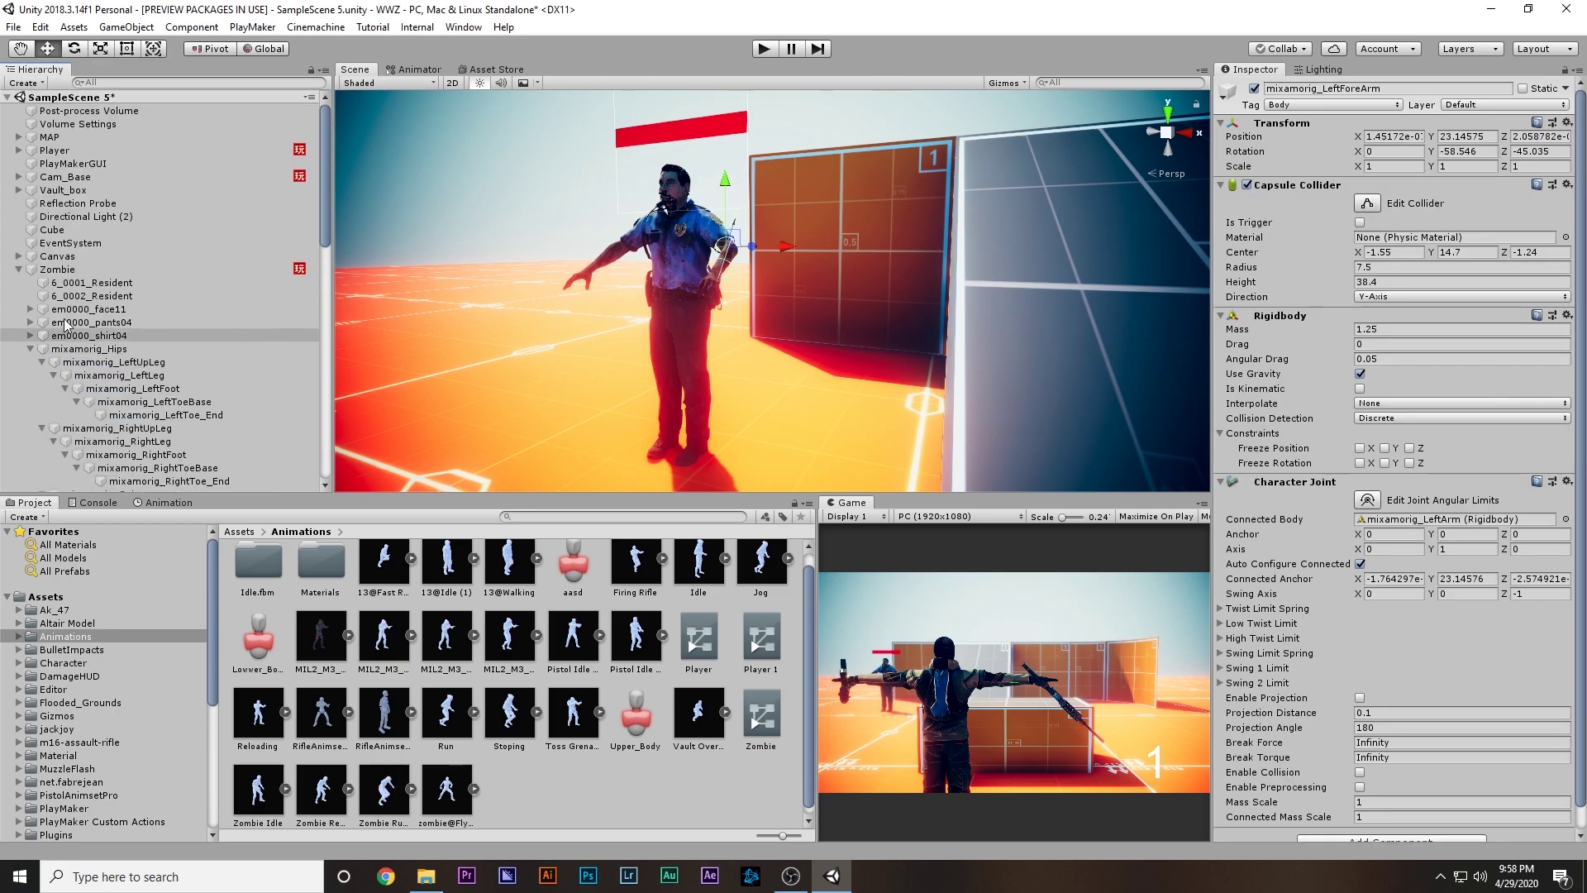
Step: Collapse the Zombie's hierarchy and examine its Damage and Health bar FSM components
click(58, 269)
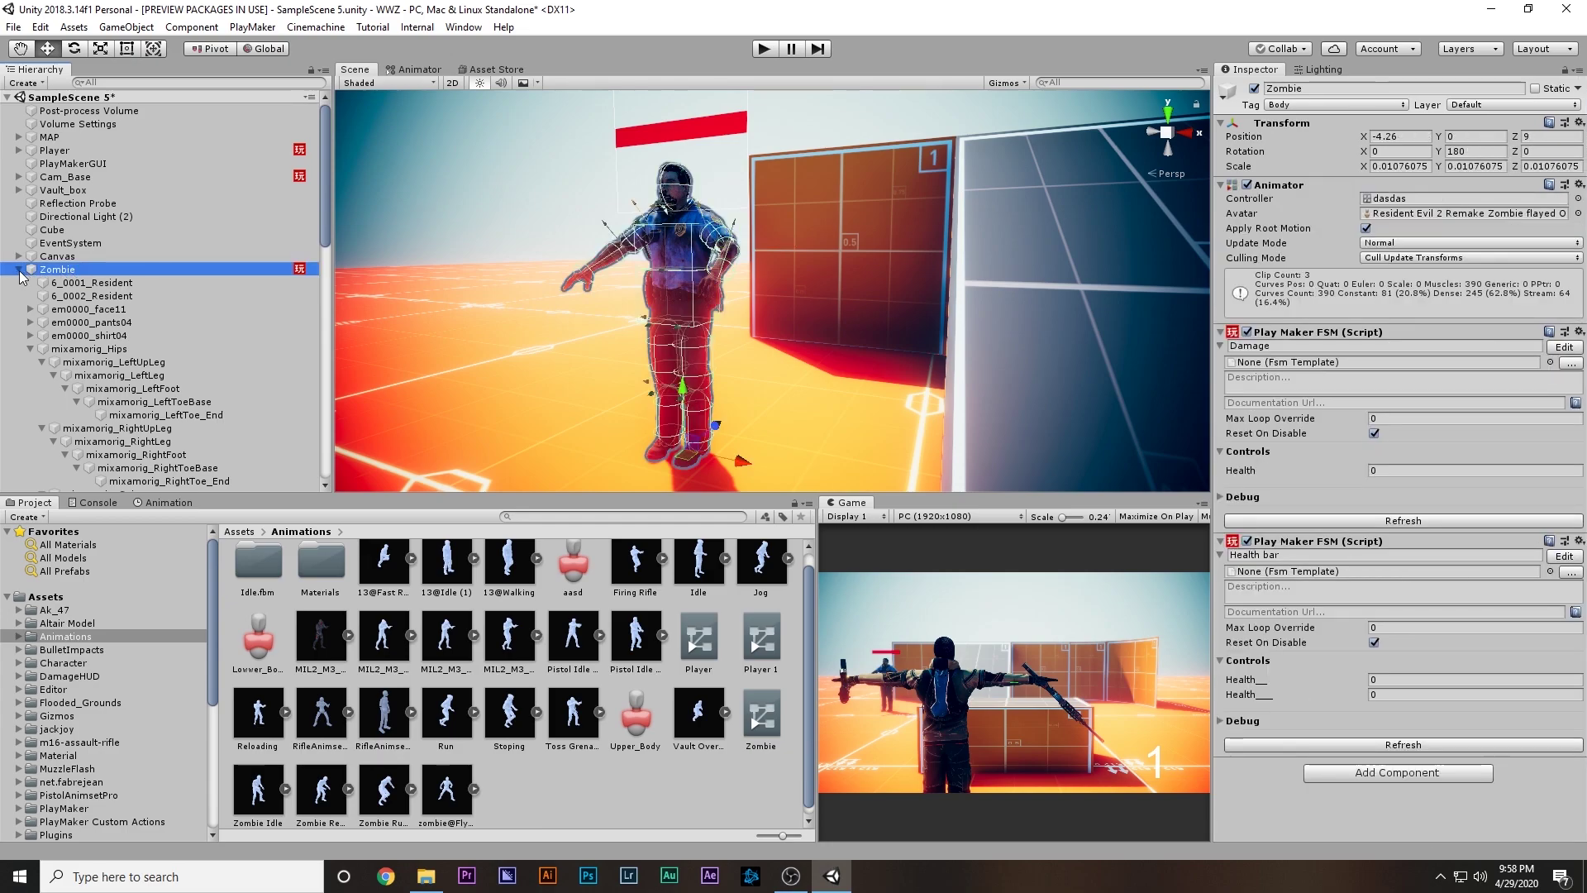
click(19, 269)
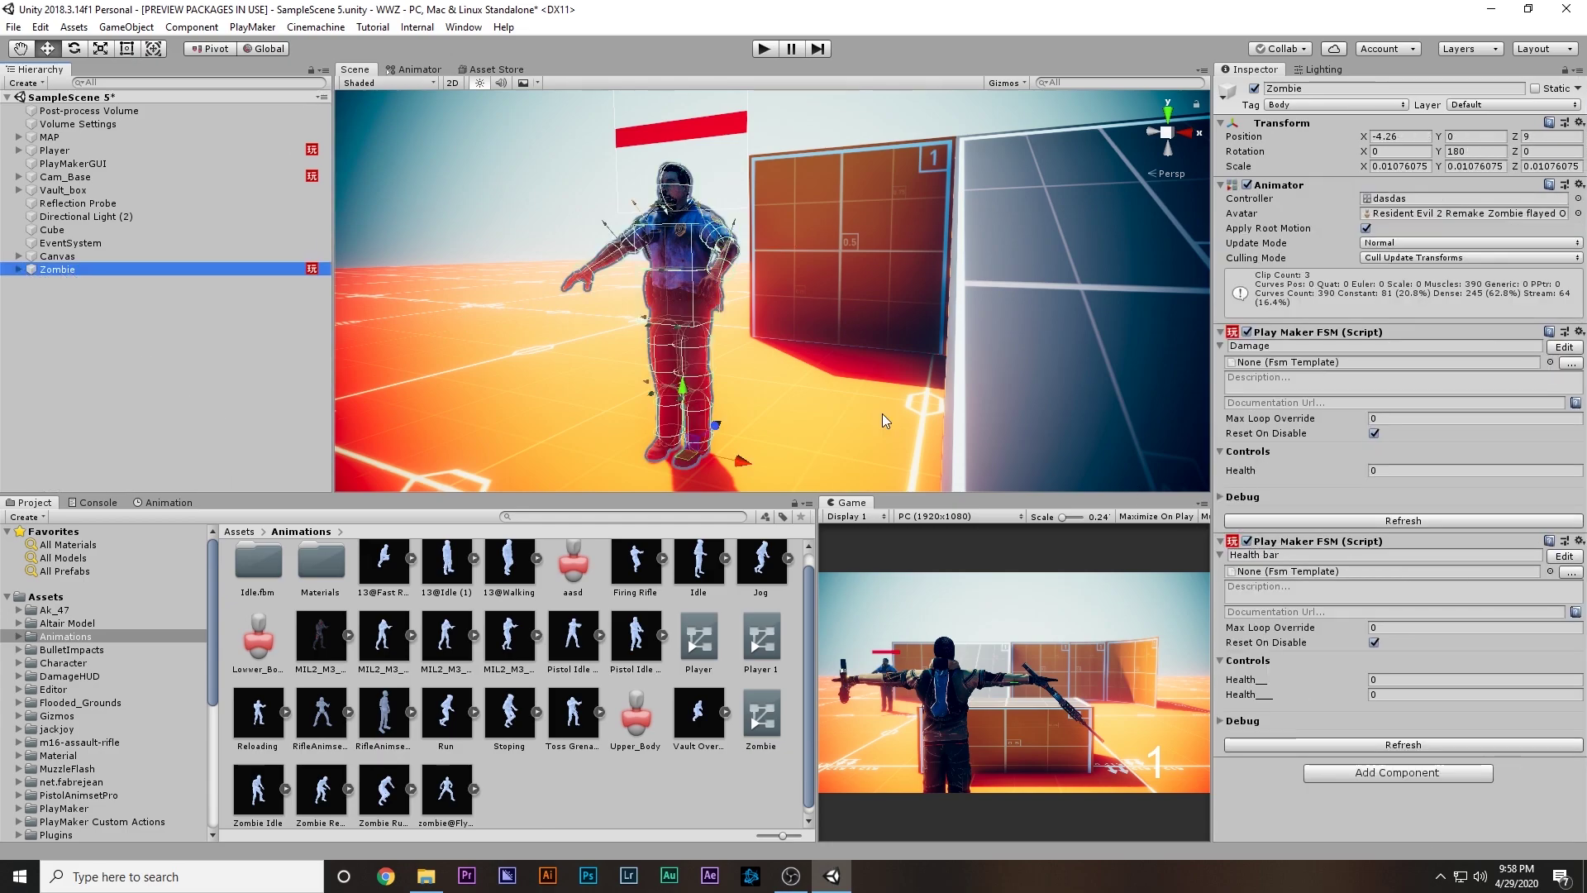
click(106, 269)
click(1285, 347)
click(1299, 556)
click(1287, 347)
Step: Add a Get Root action as the first action of State 6 in the Player's Fire FSM
key(alt+Tab)
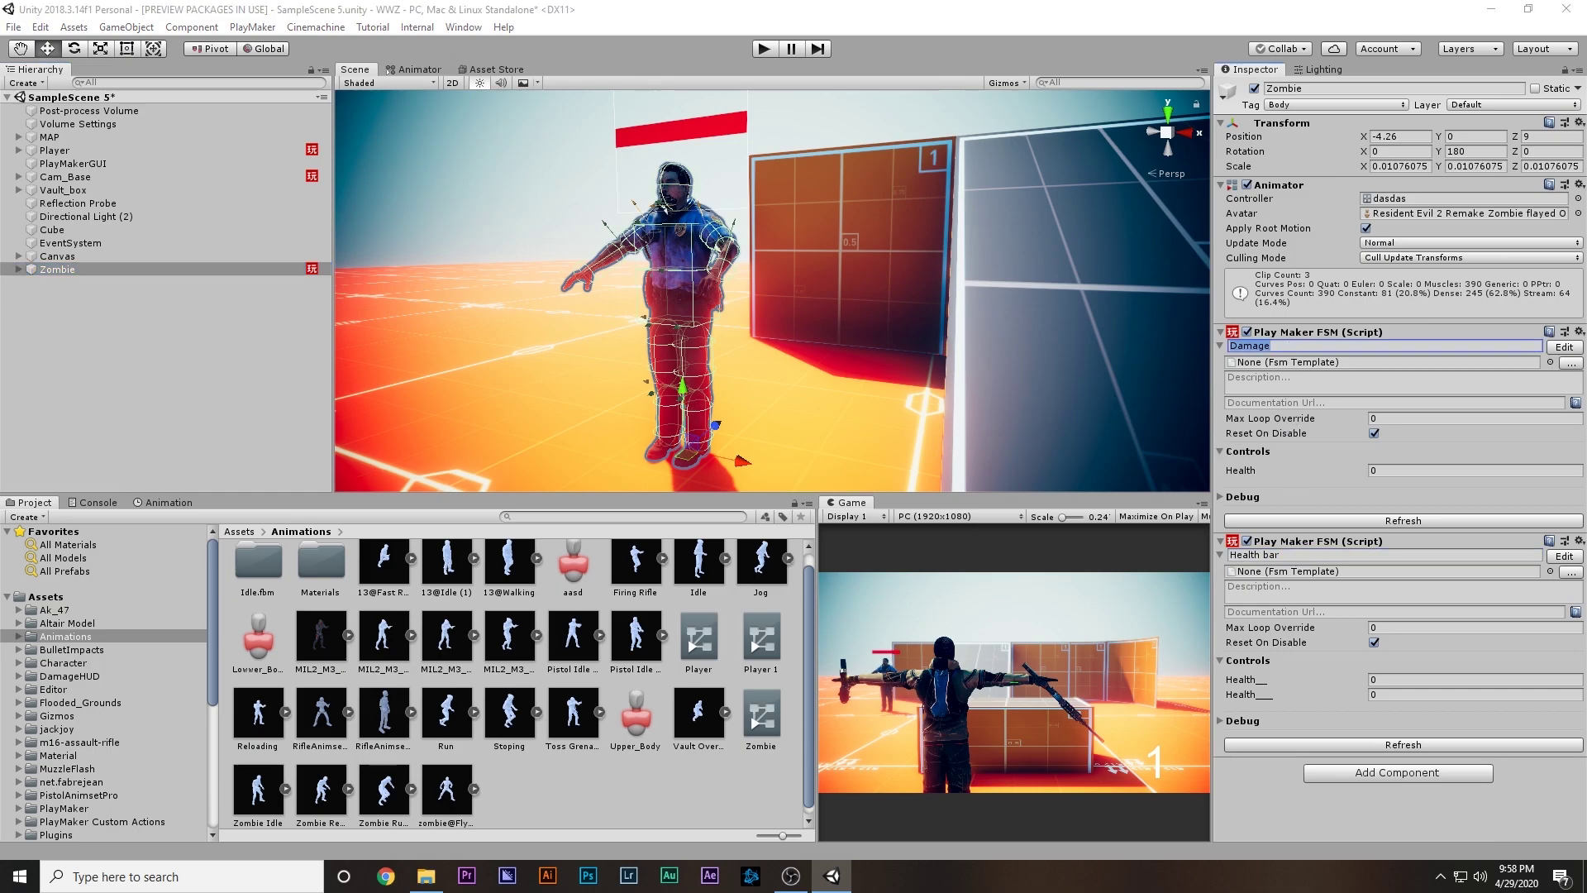
click(387, 416)
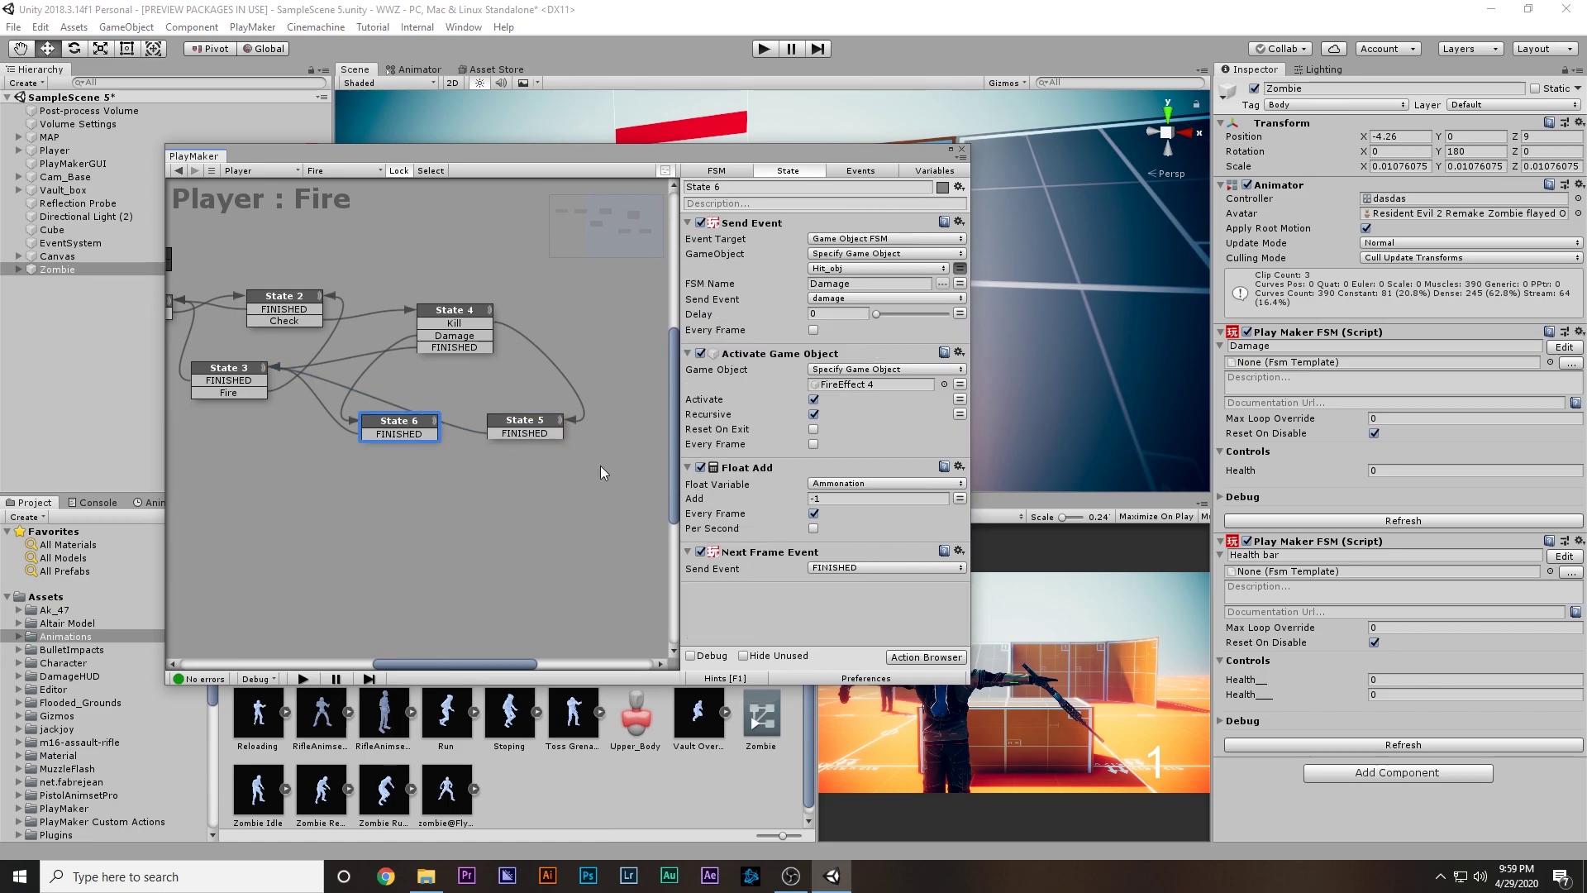
click(925, 657)
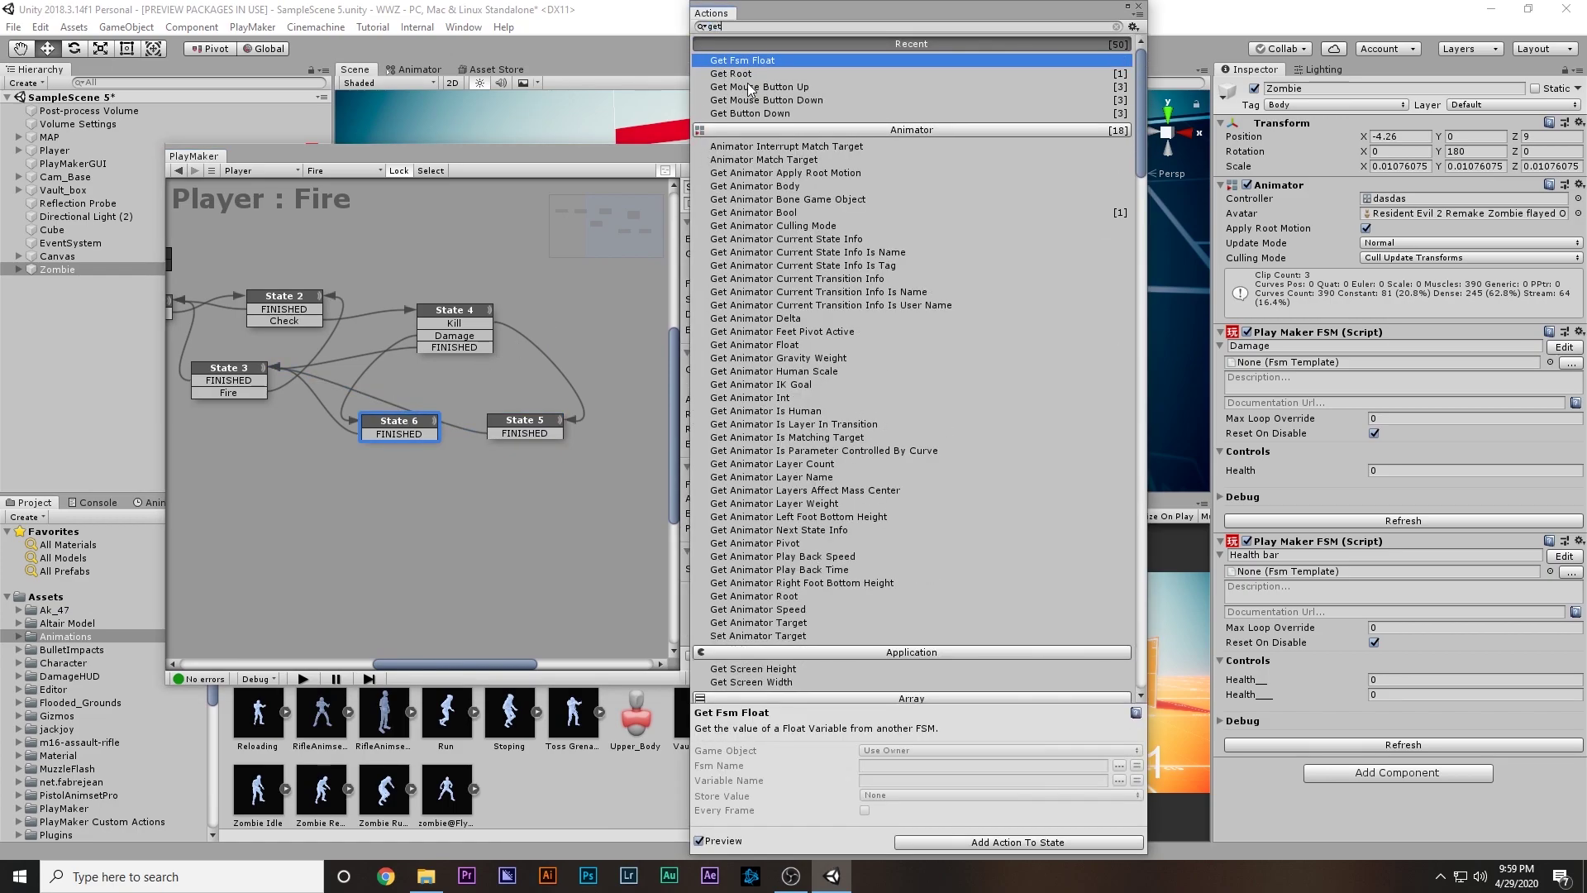
double_click(748, 74)
click(1126, 6)
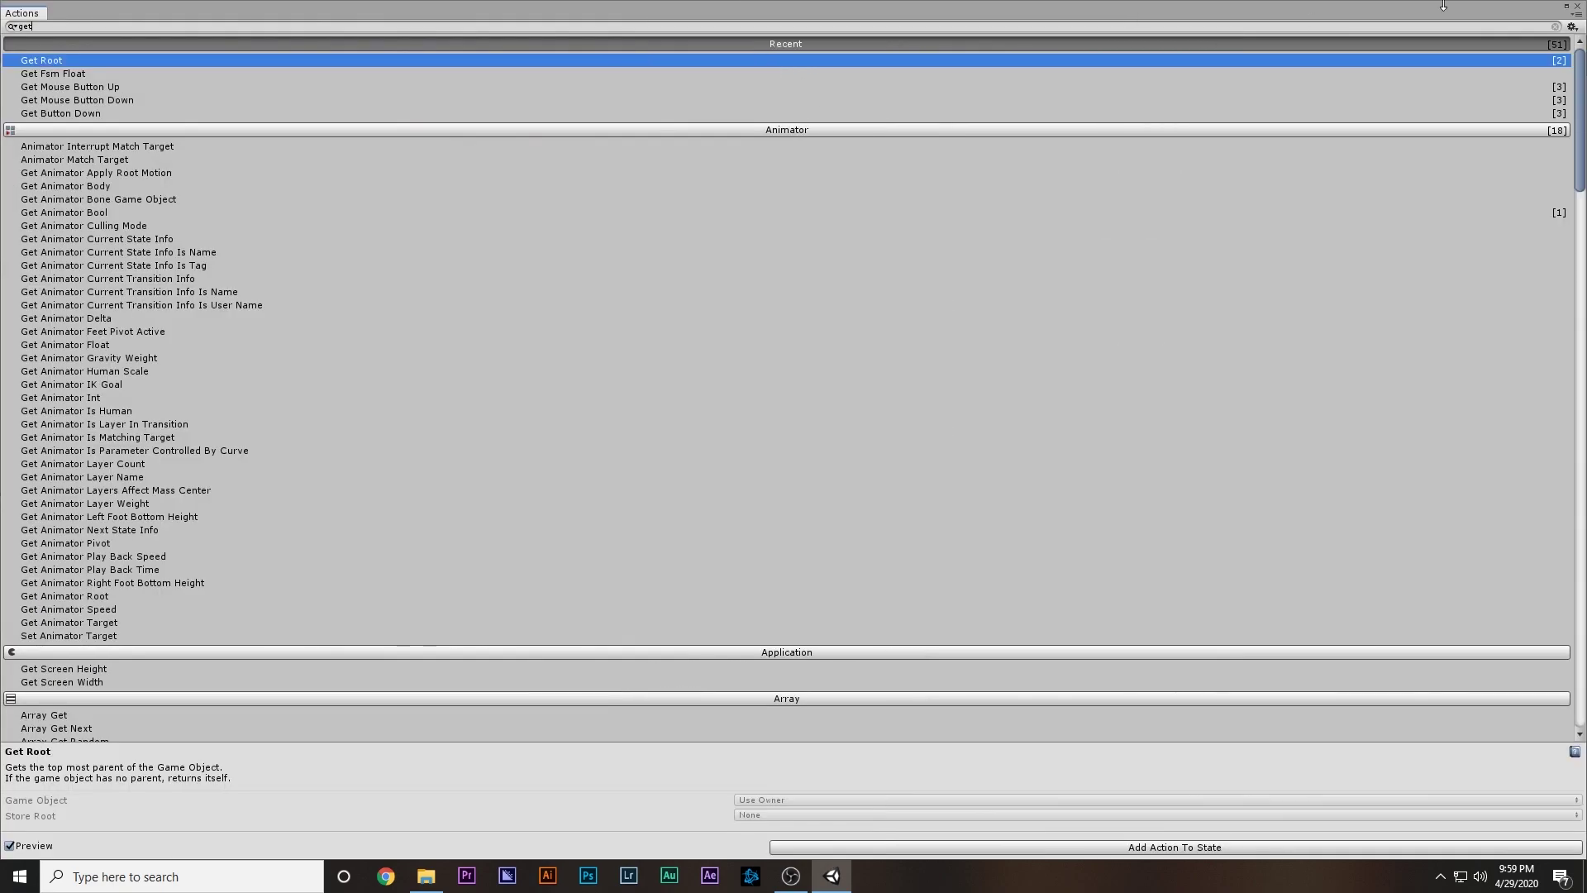
click(1566, 7)
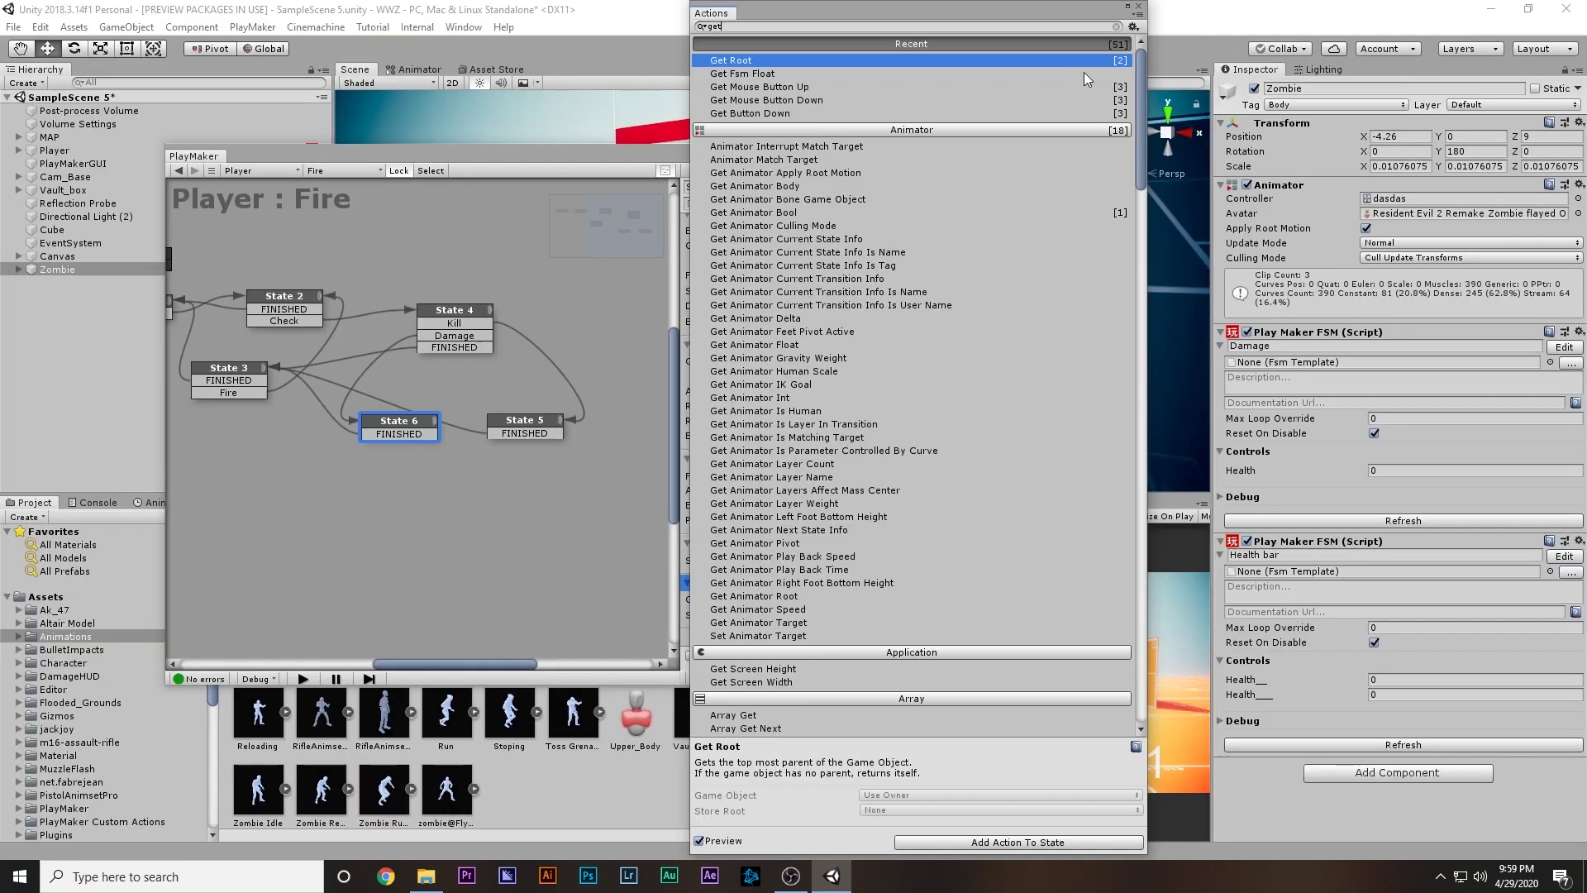
click(1147, 7)
drag(762, 583, 817, 217)
Step: Make Get Root read Hit_obj and store the root in Zombie, and target State 6's Send Event at the Zombie variable
click(843, 239)
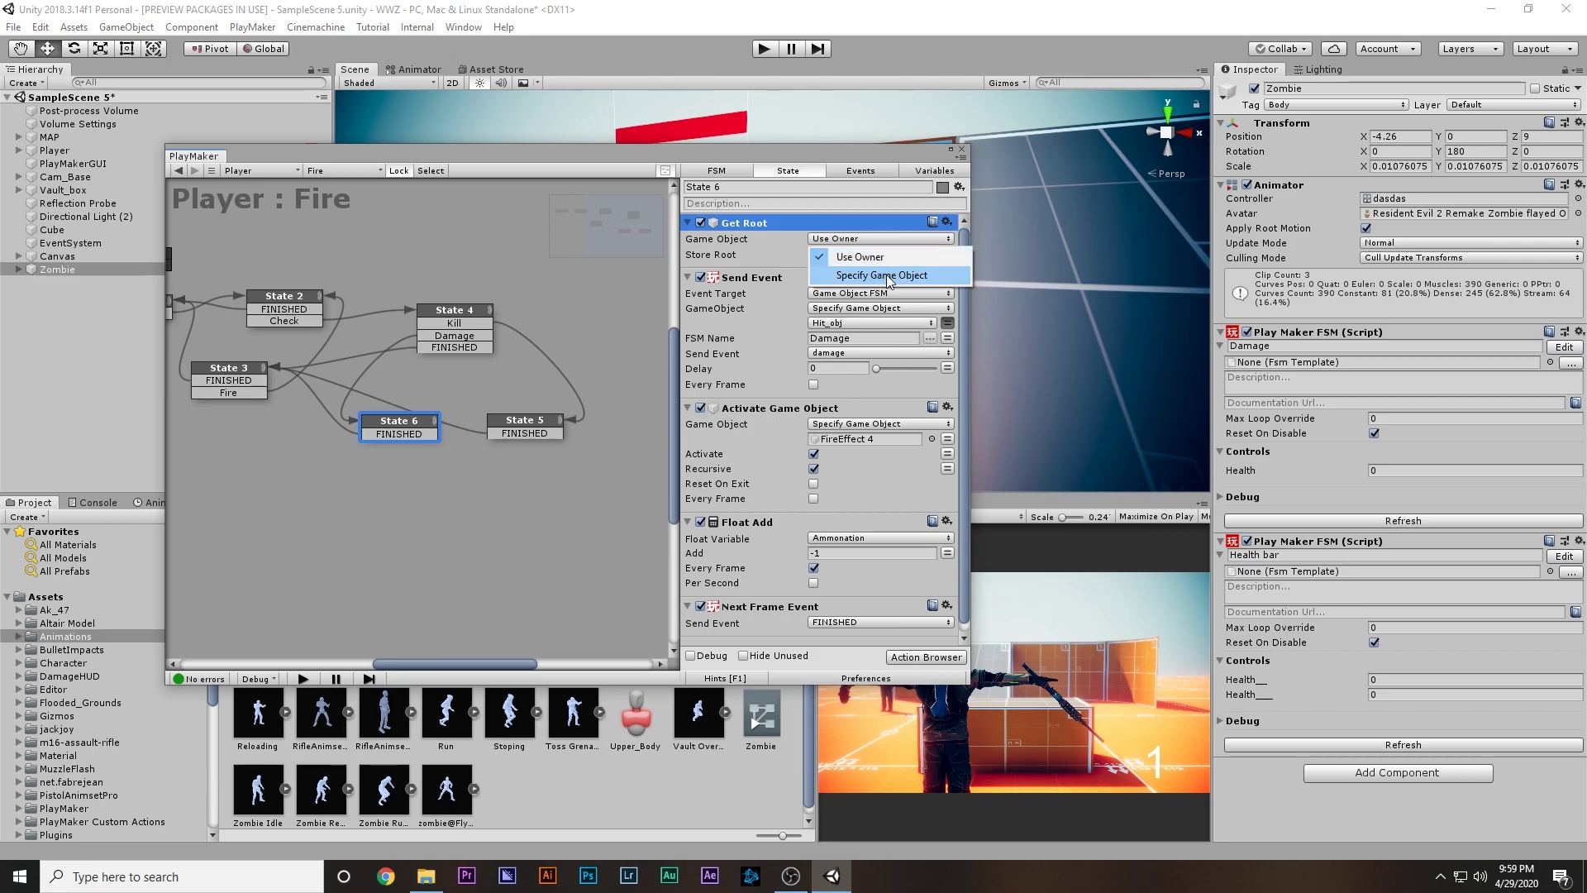
click(851, 253)
click(912, 255)
click(889, 290)
click(900, 270)
click(911, 321)
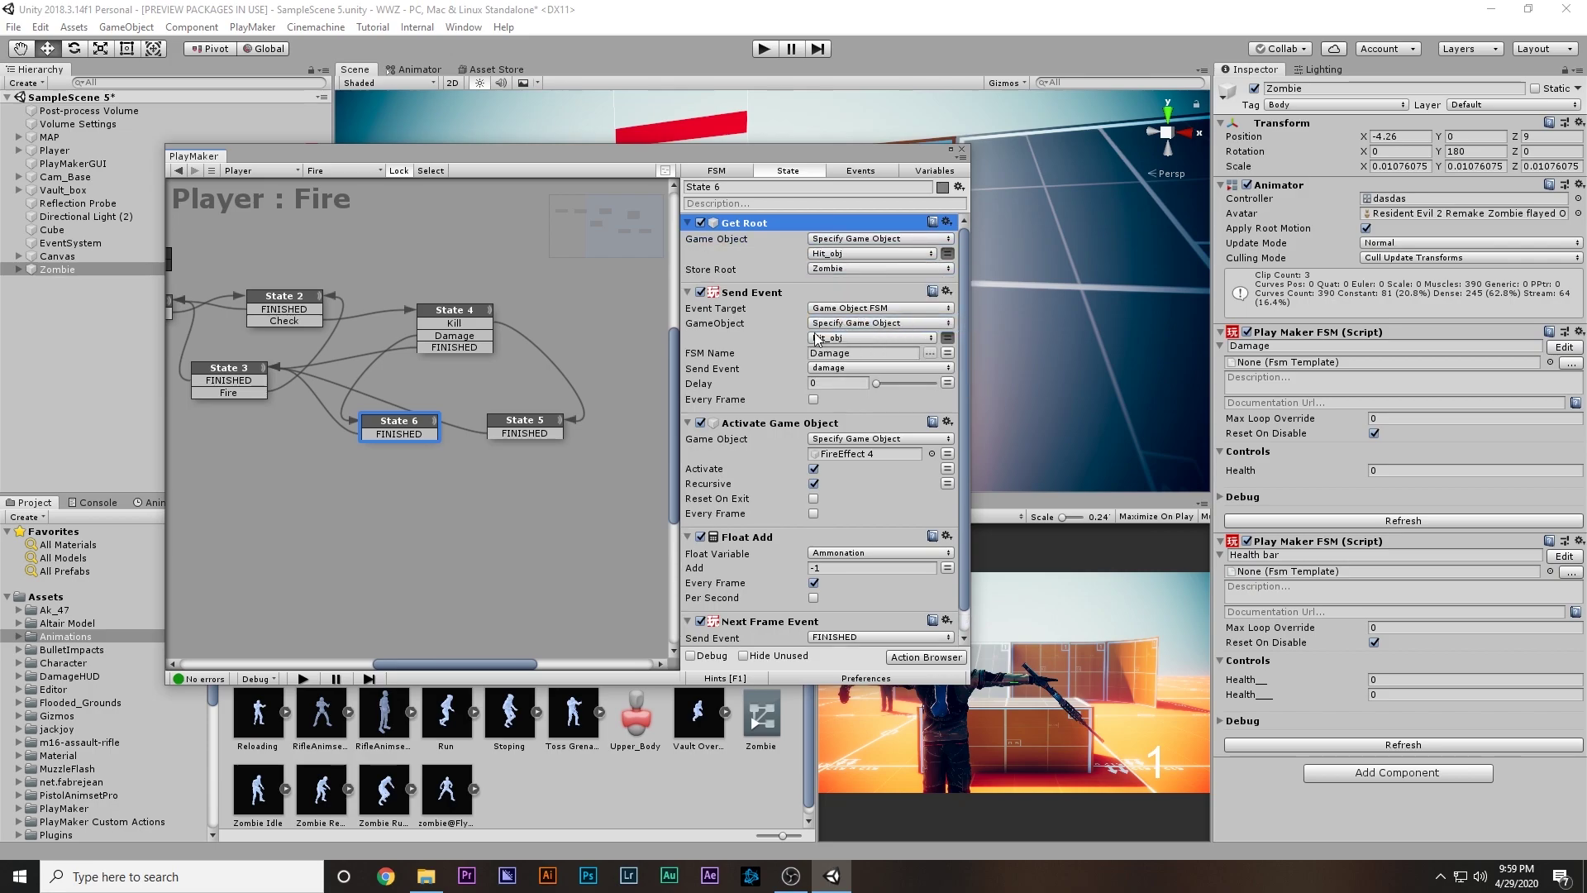
click(859, 337)
click(849, 394)
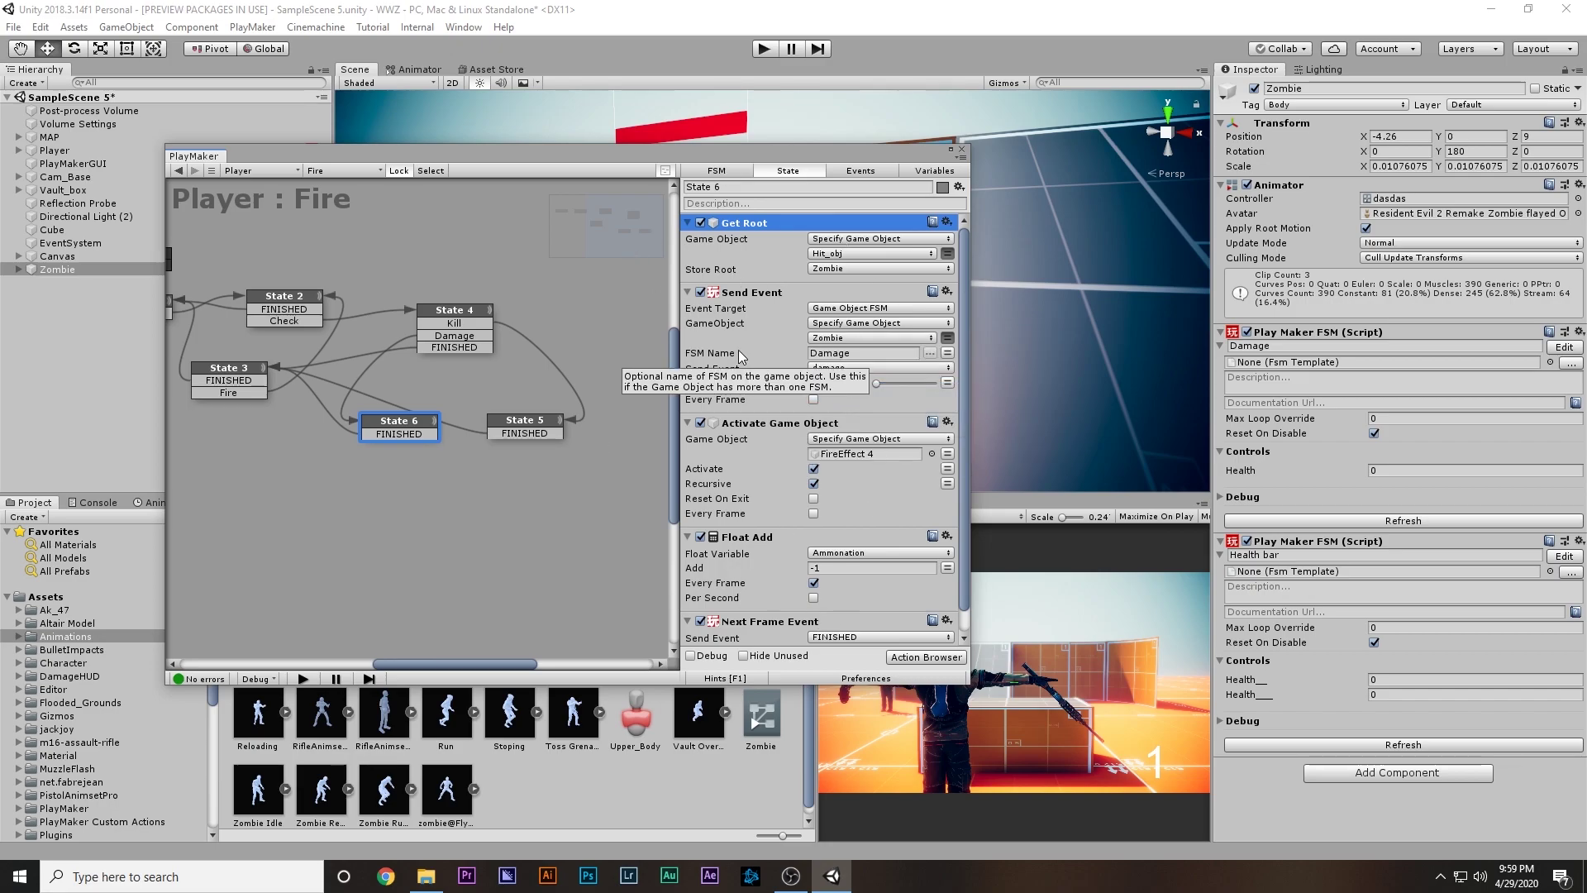
click(960, 151)
Step: Play-test shooting the zombie until it dies with the Zombie object selected, and stop the game
click(764, 50)
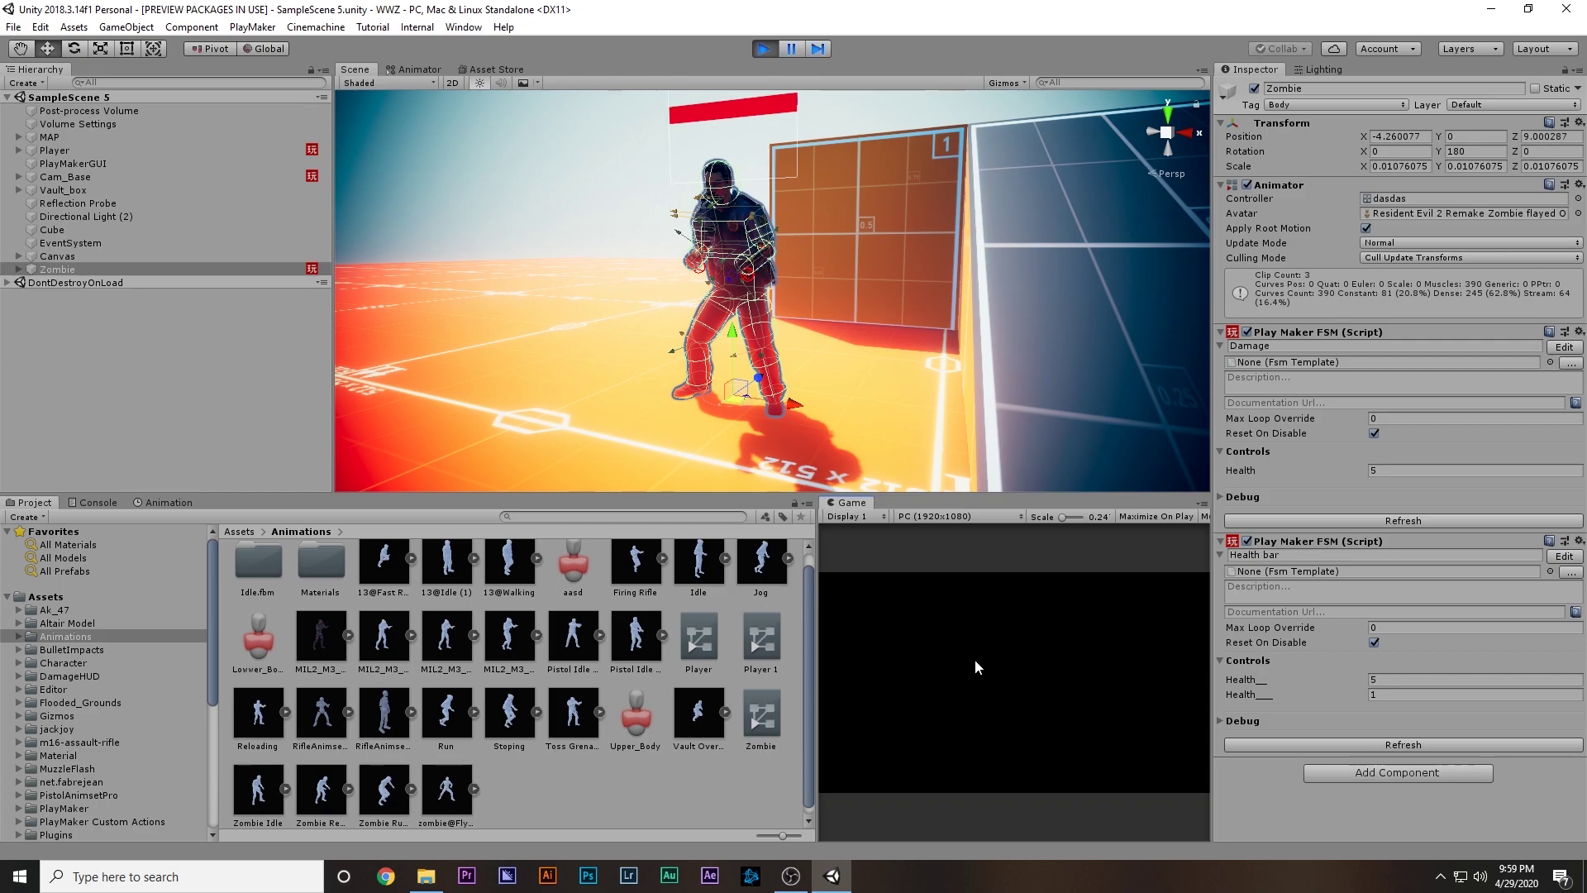
click(886, 657)
click(885, 657)
click(886, 657)
click(885, 658)
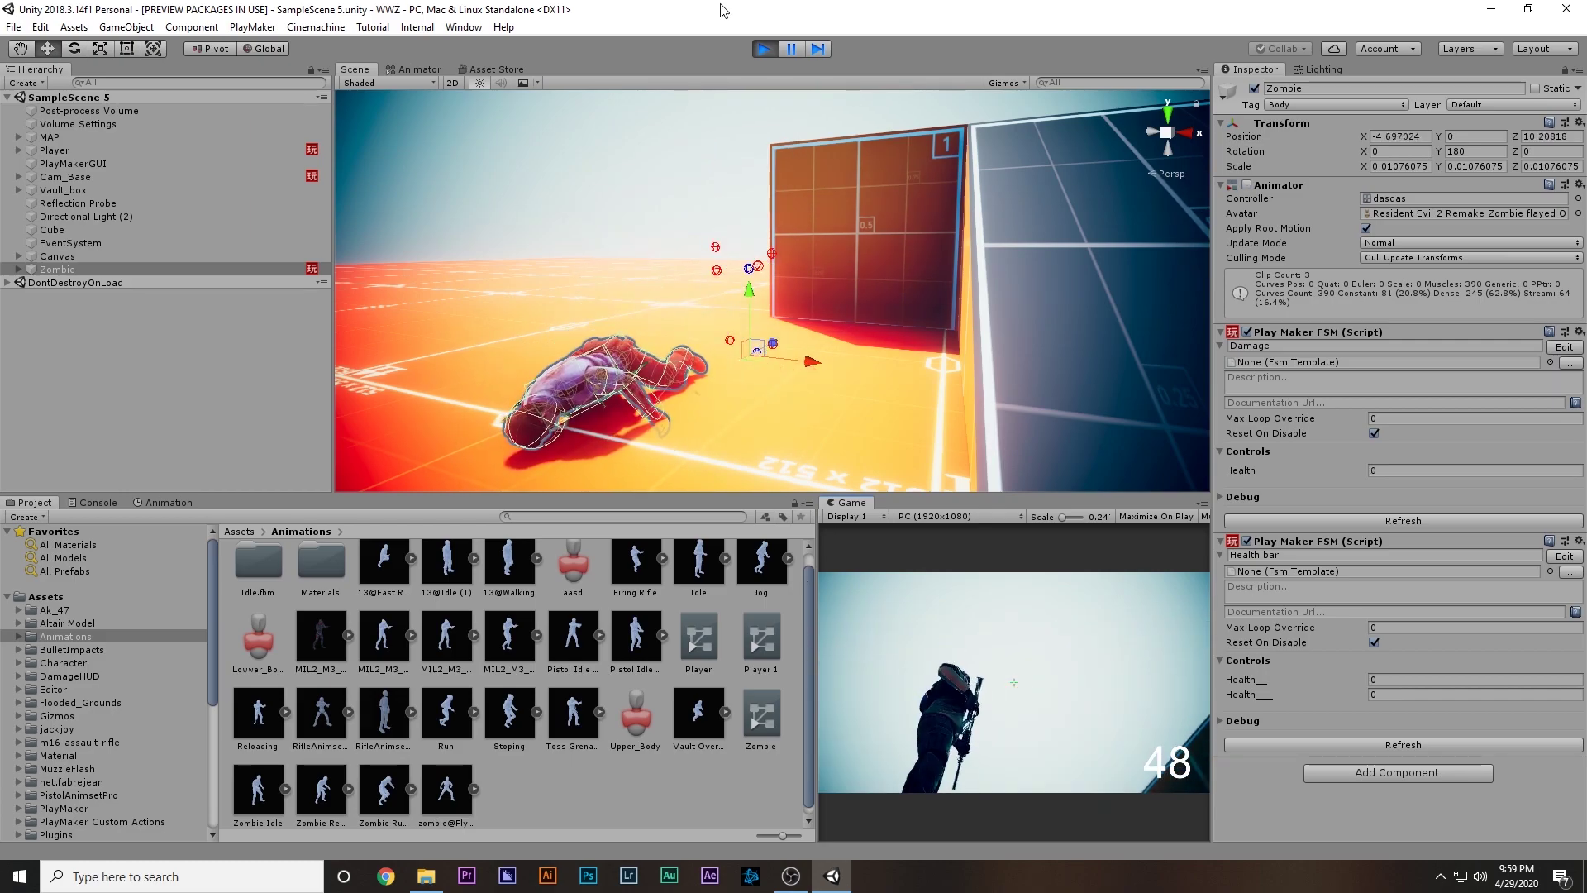
click(757, 53)
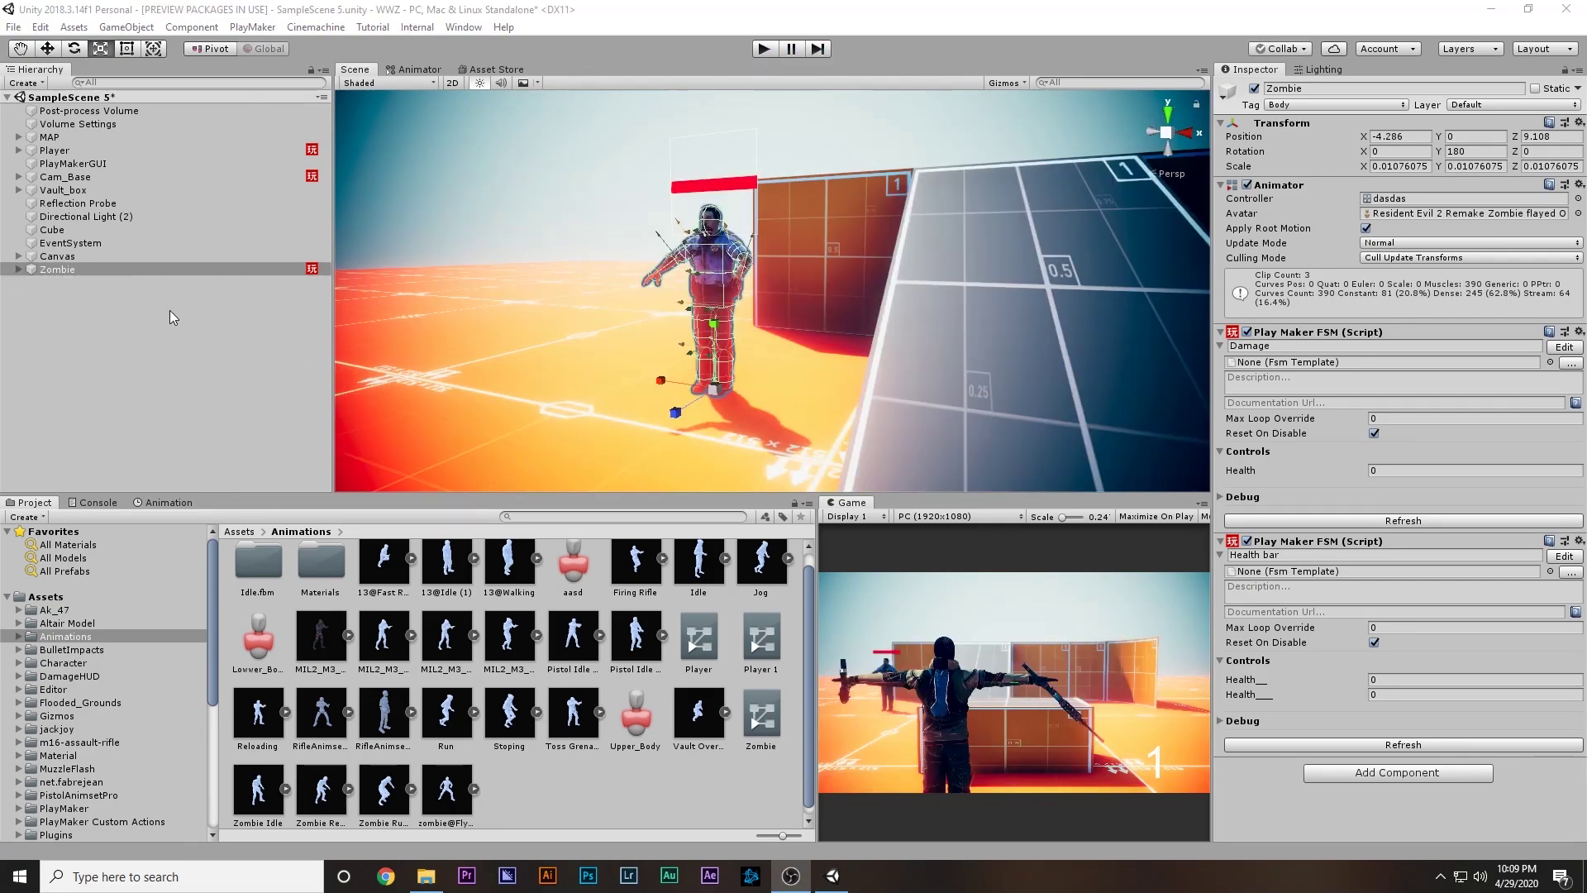
Step: Add a Get Fsm Game Object action as the first action of State 3 in the Zombie's Damage FSM
click(170, 311)
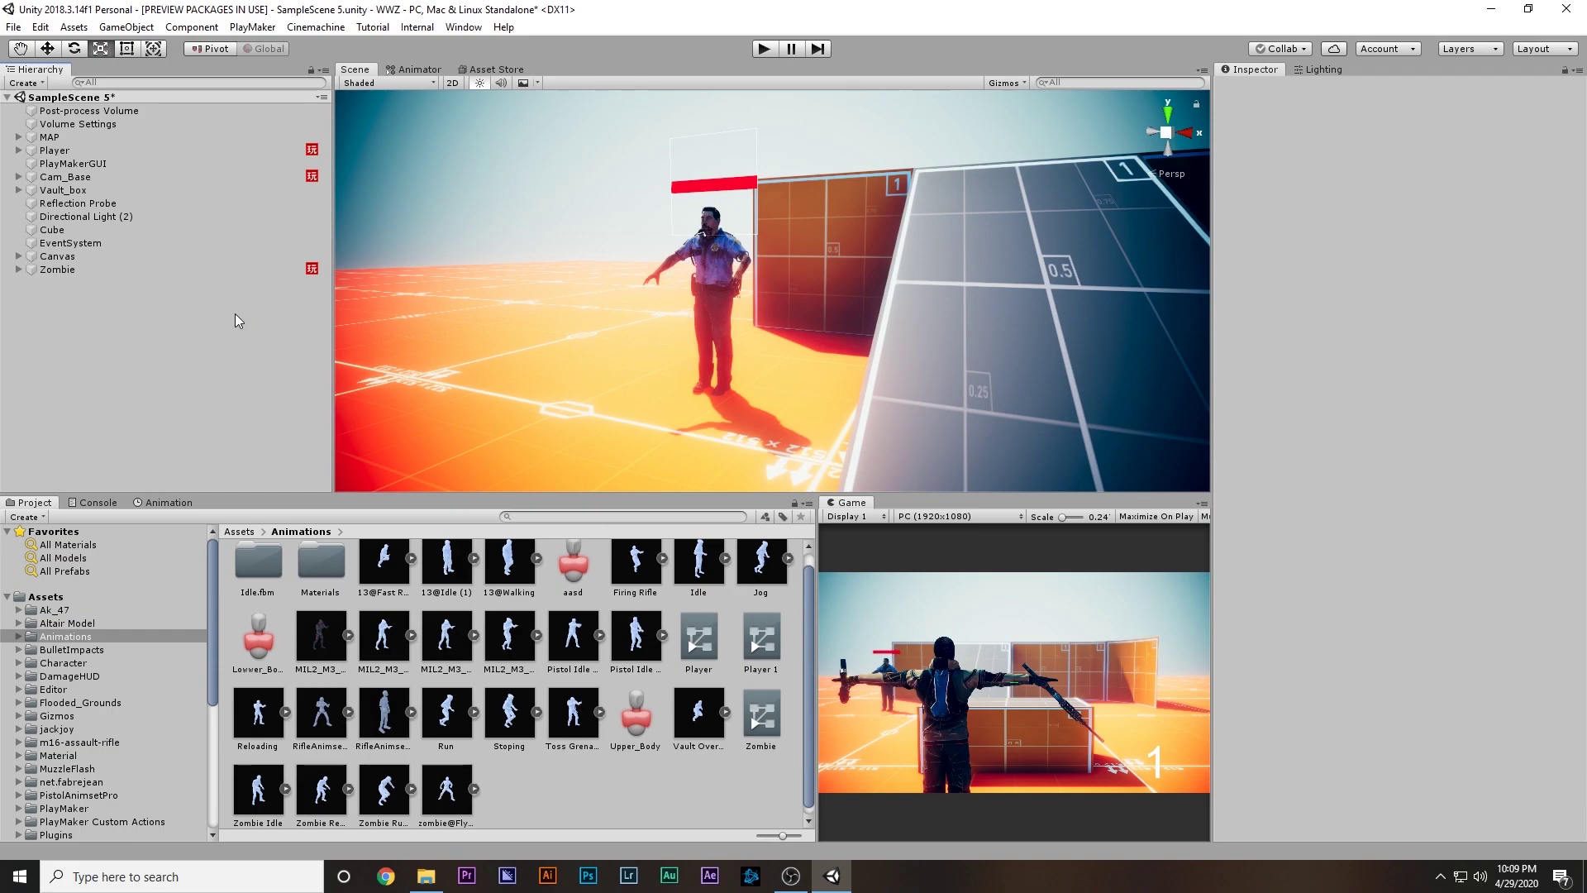
click(46, 270)
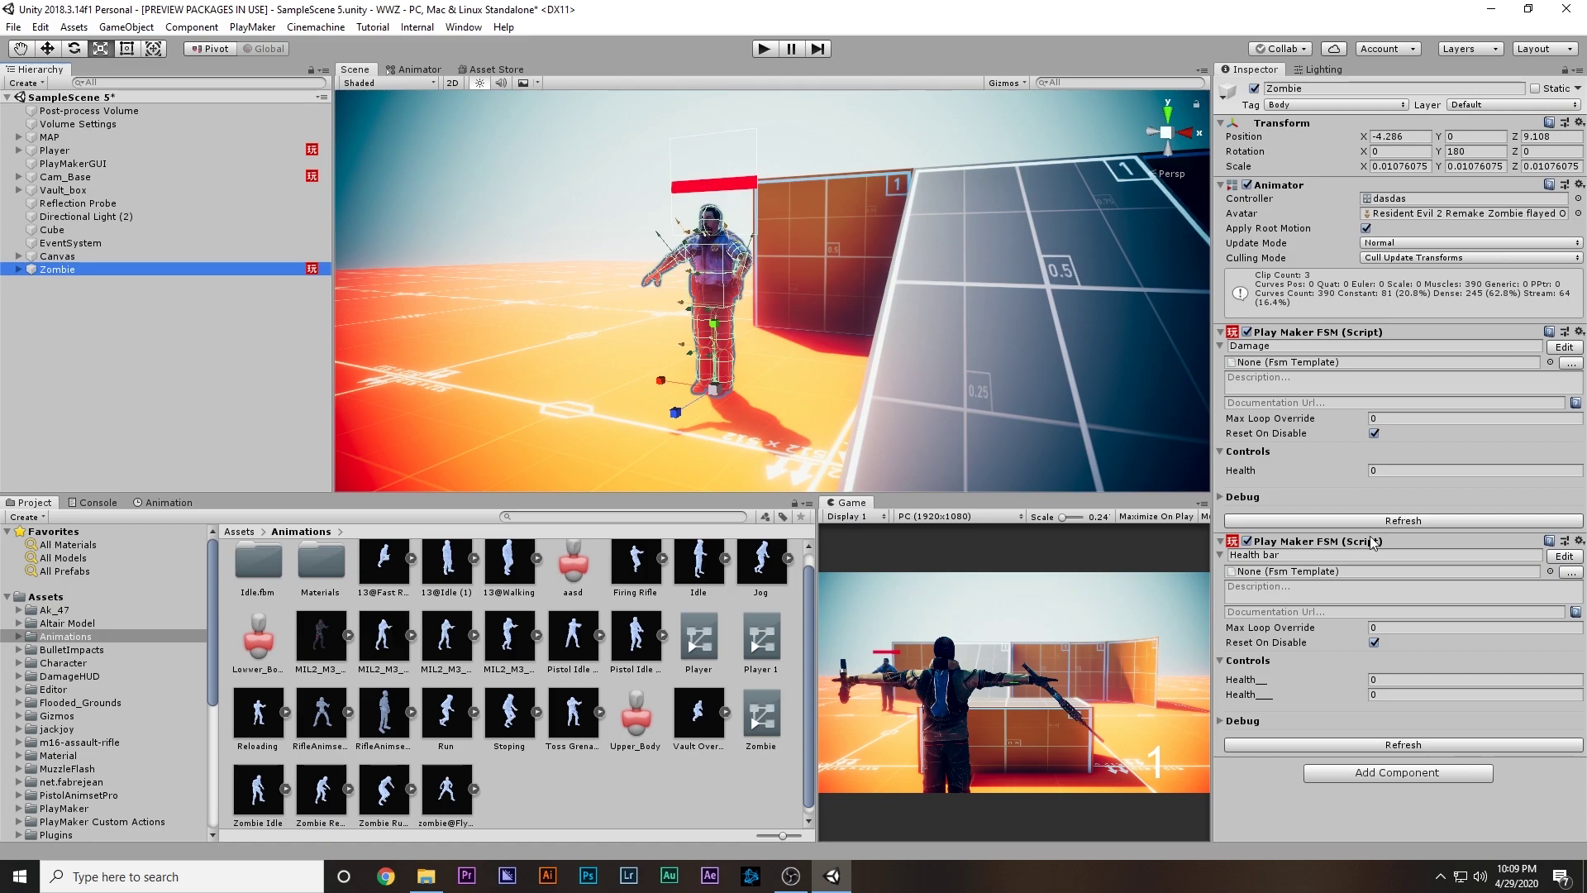
click(1564, 347)
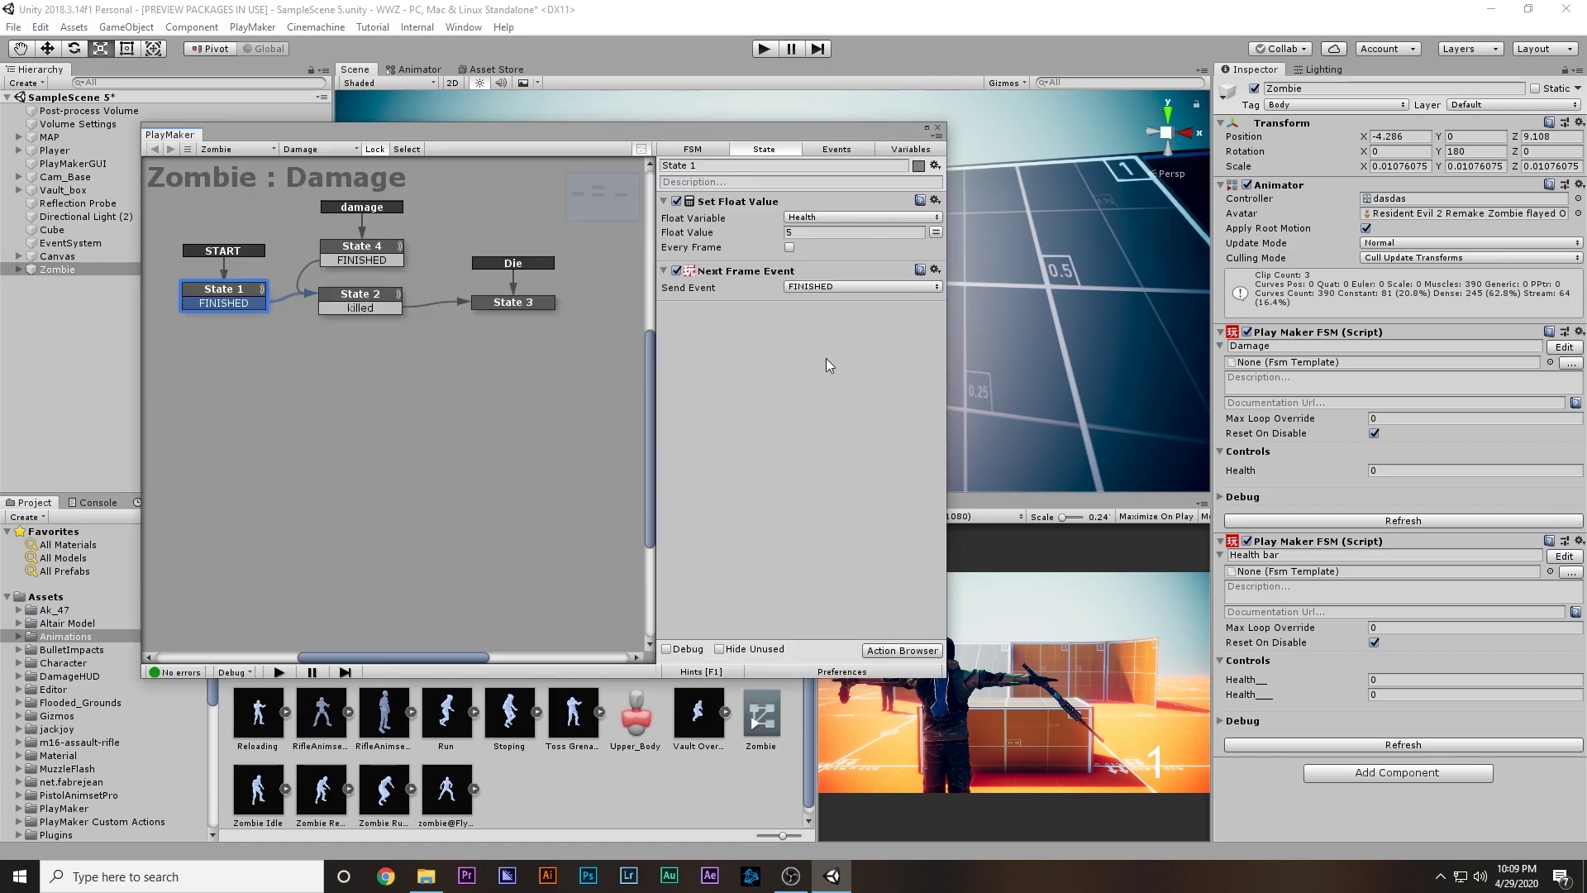
click(520, 305)
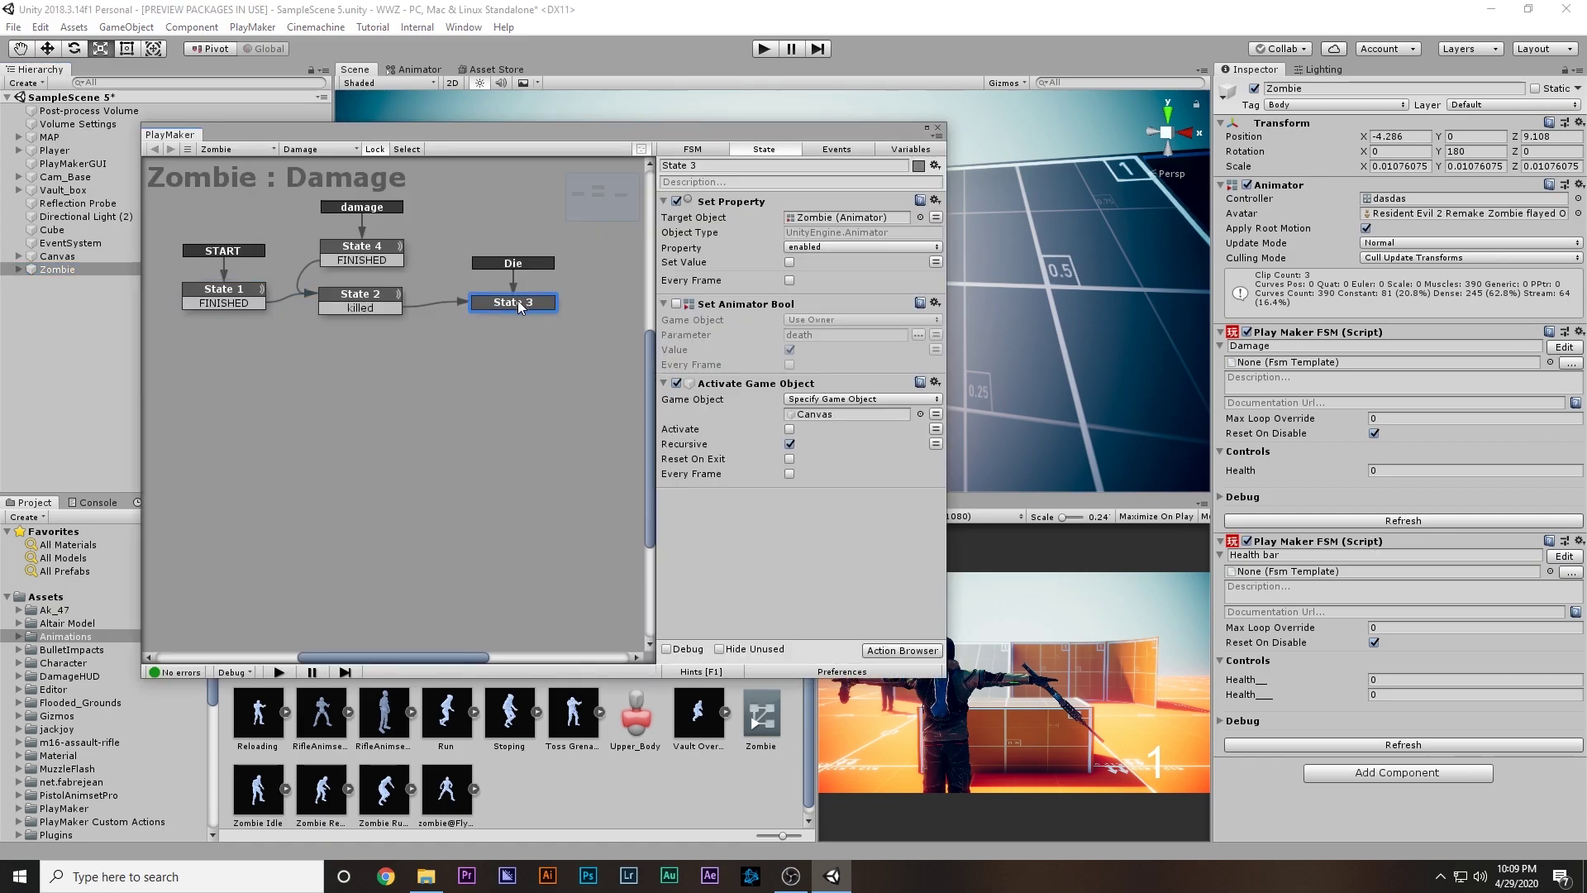
double_click(749, 531)
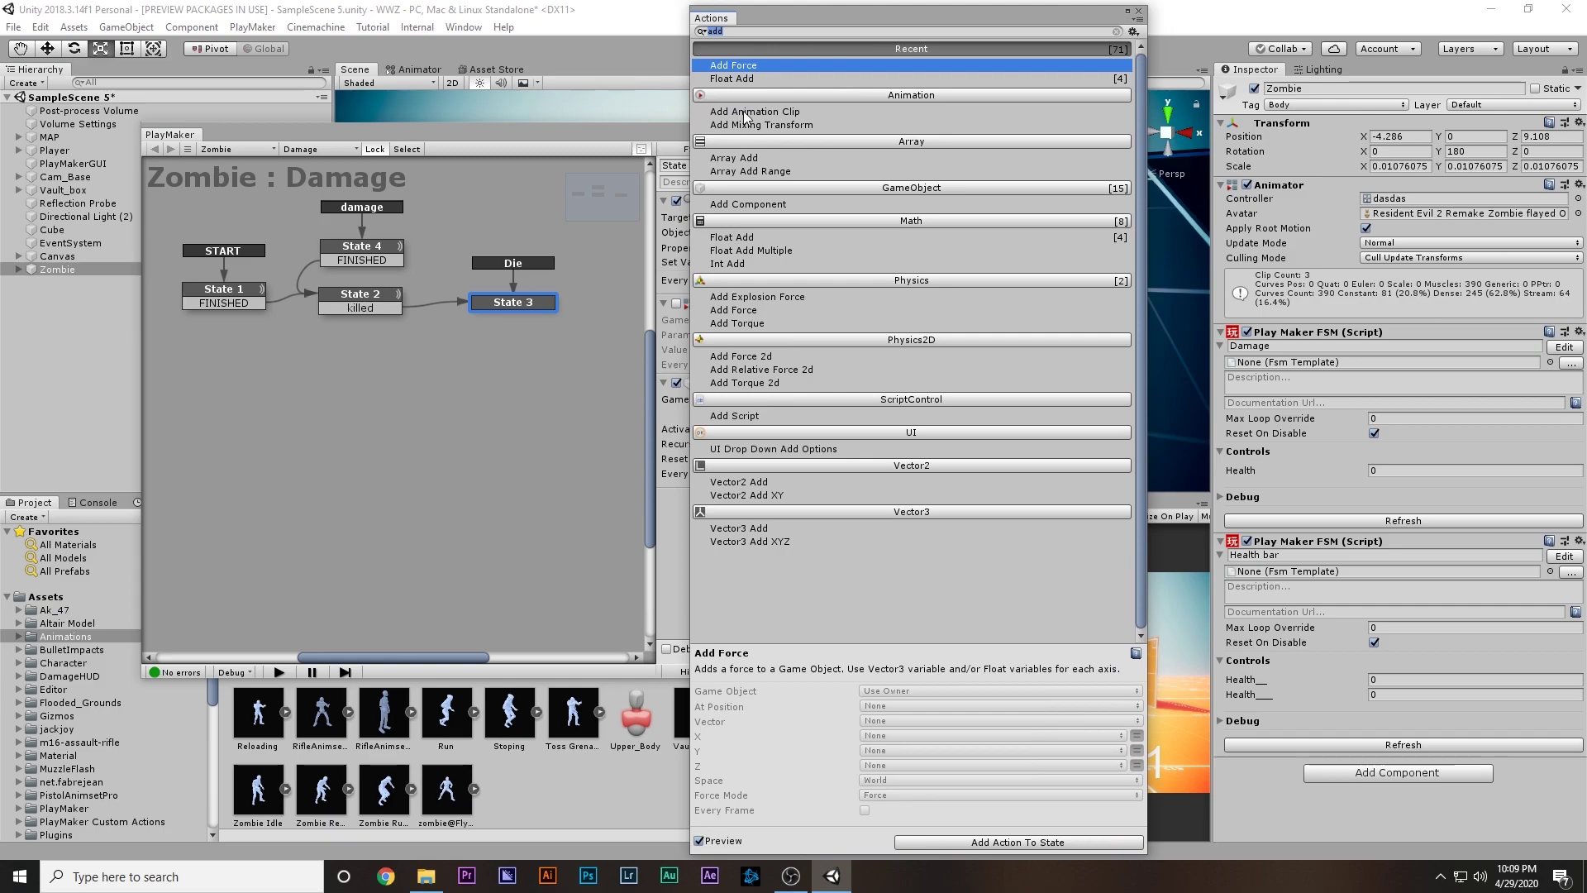
key(BackSpace)
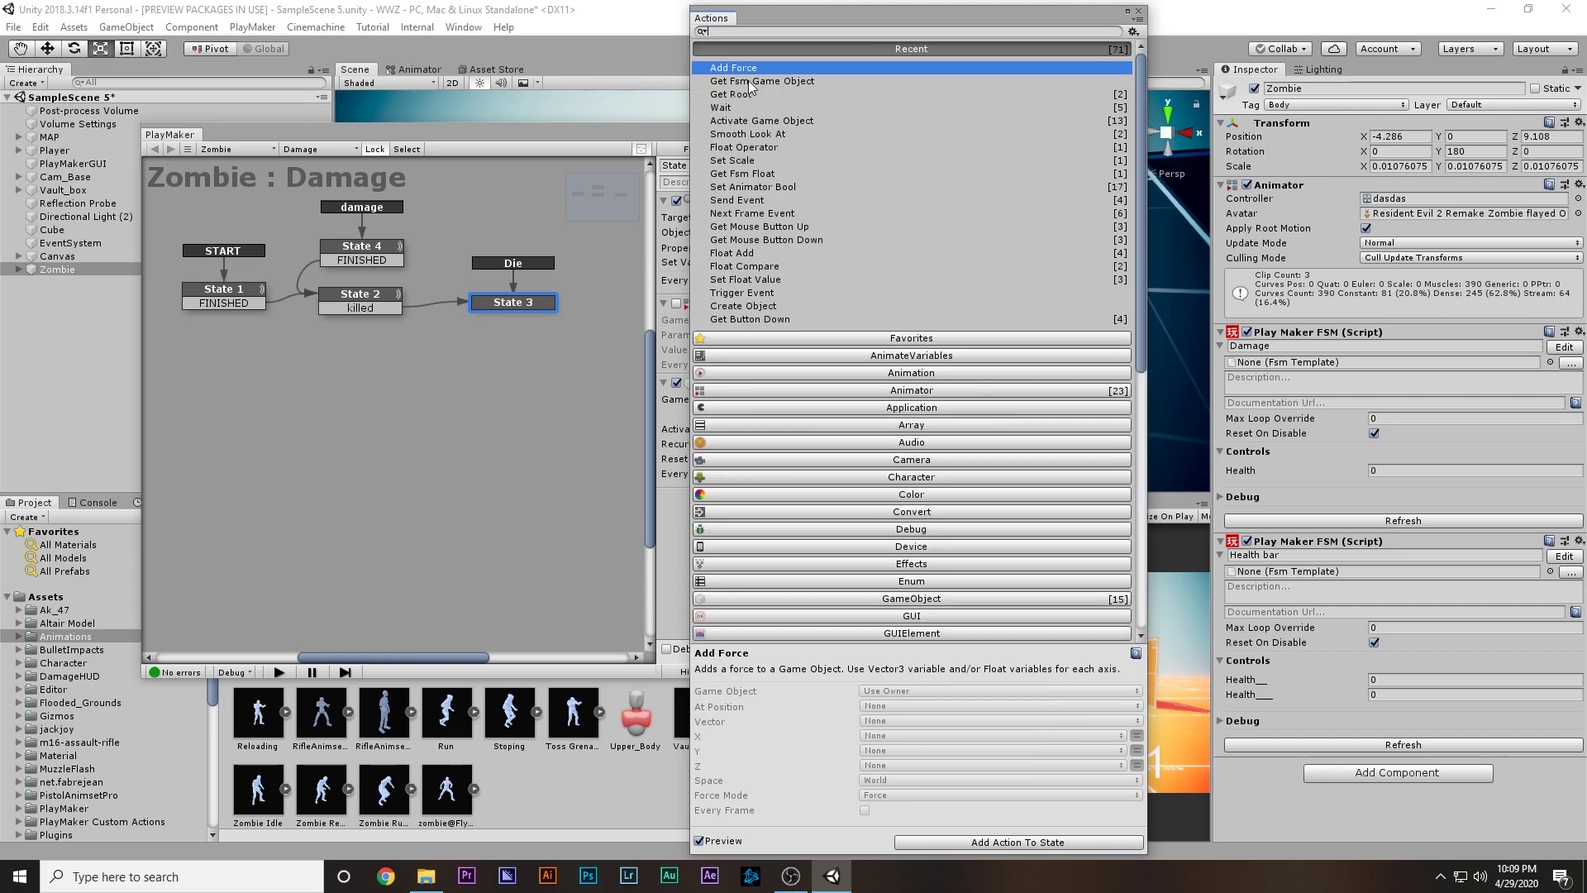
double_click(758, 83)
click(1138, 13)
drag(722, 497, 753, 211)
Step: Configure Get Fsm Game Object to read the Hit_obj variable from the Fire FSM of the specified Player object
click(826, 216)
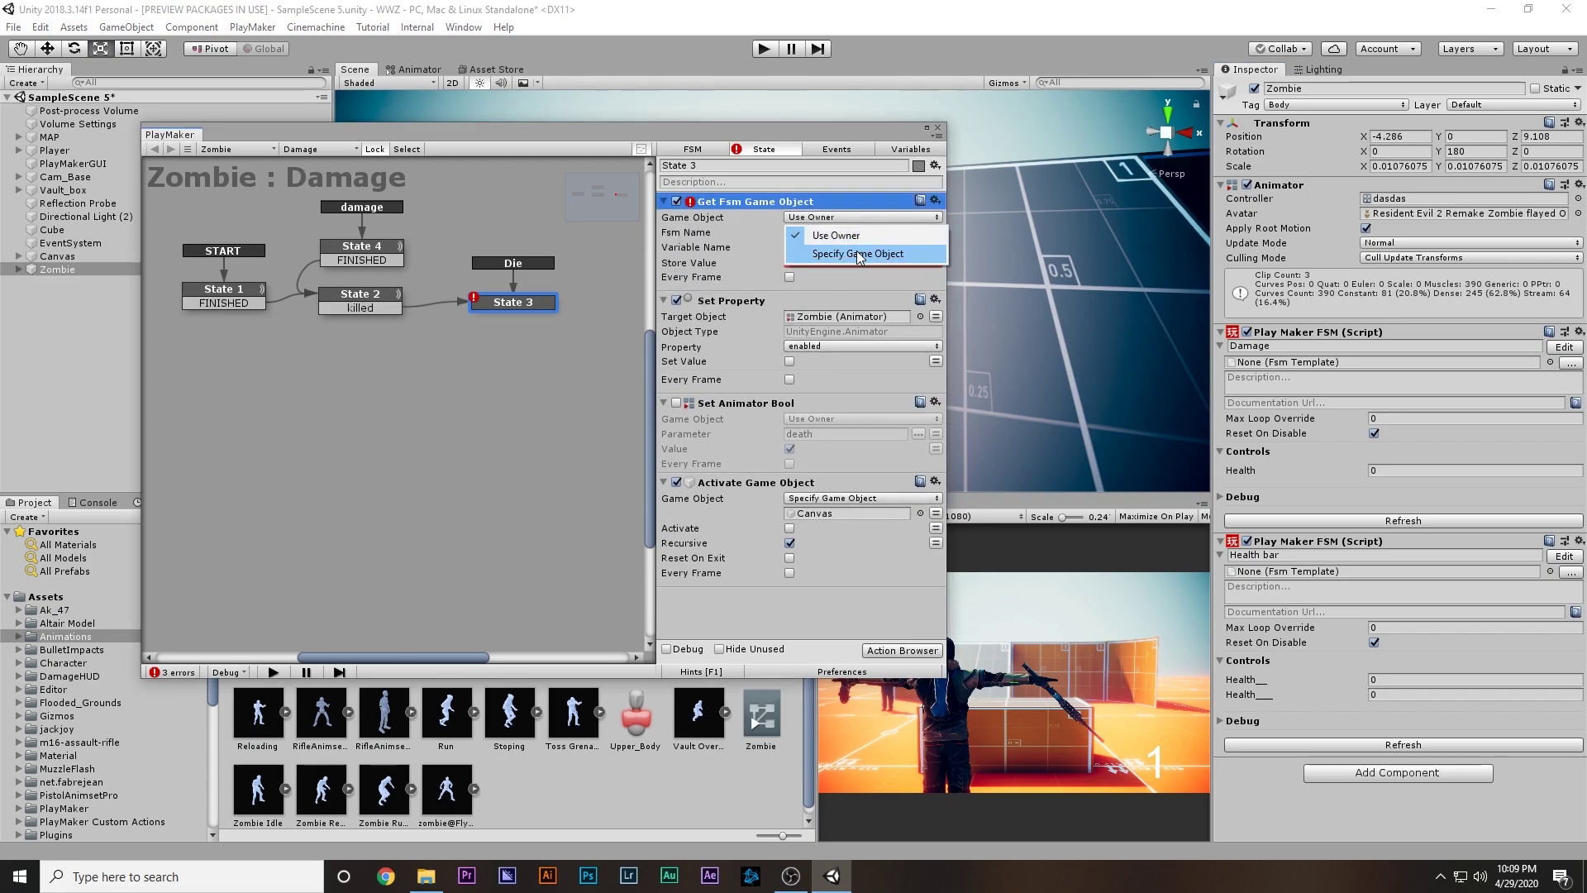
click(834, 247)
drag(54, 154, 842, 233)
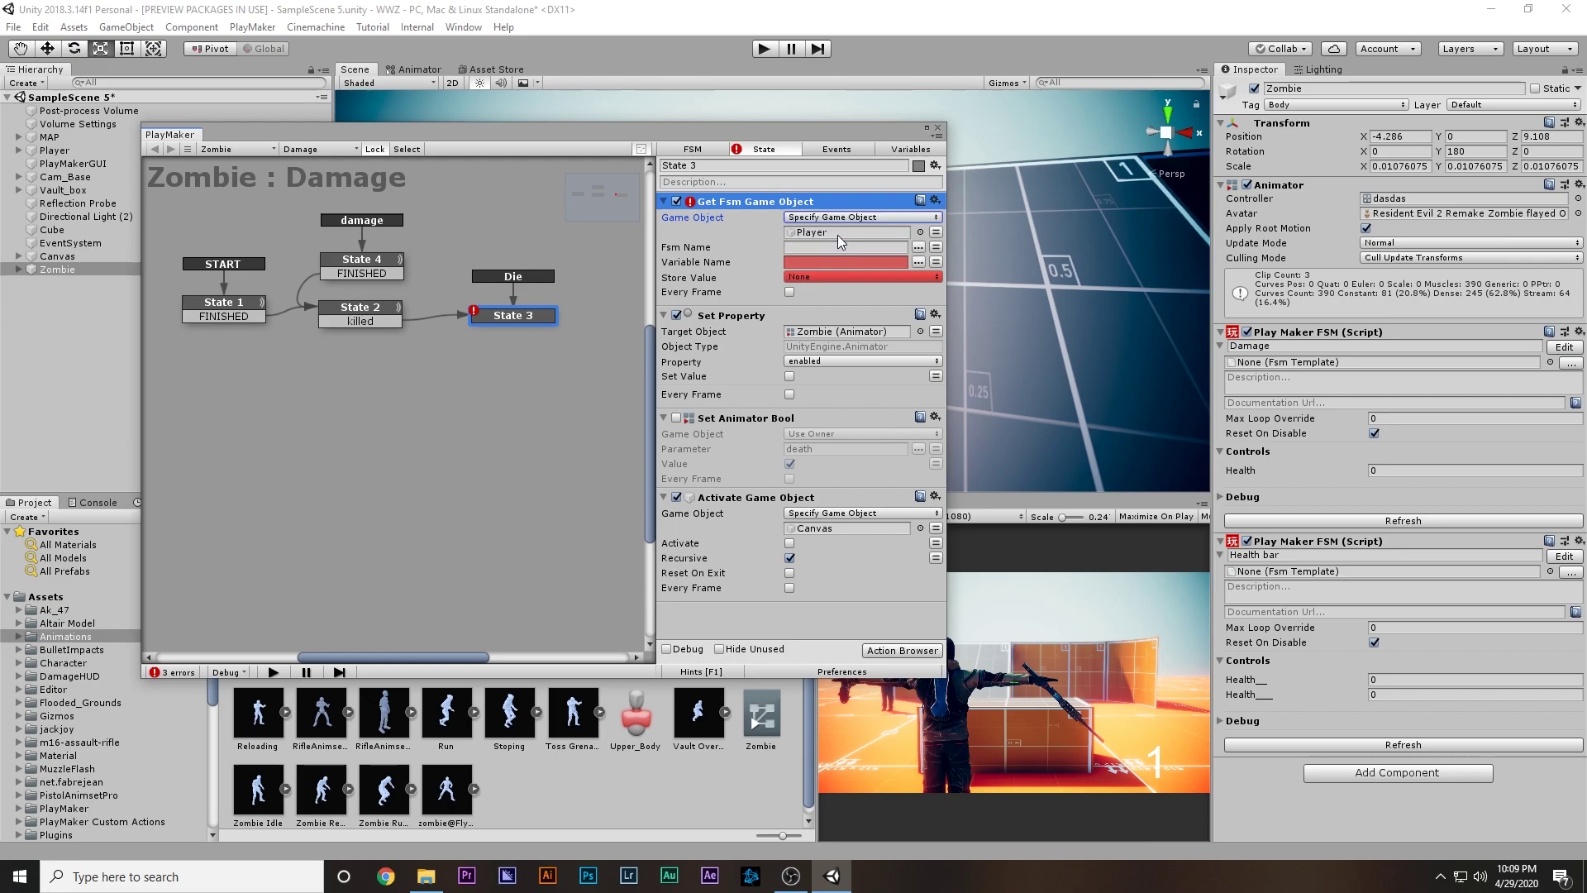
click(919, 248)
click(957, 281)
click(923, 265)
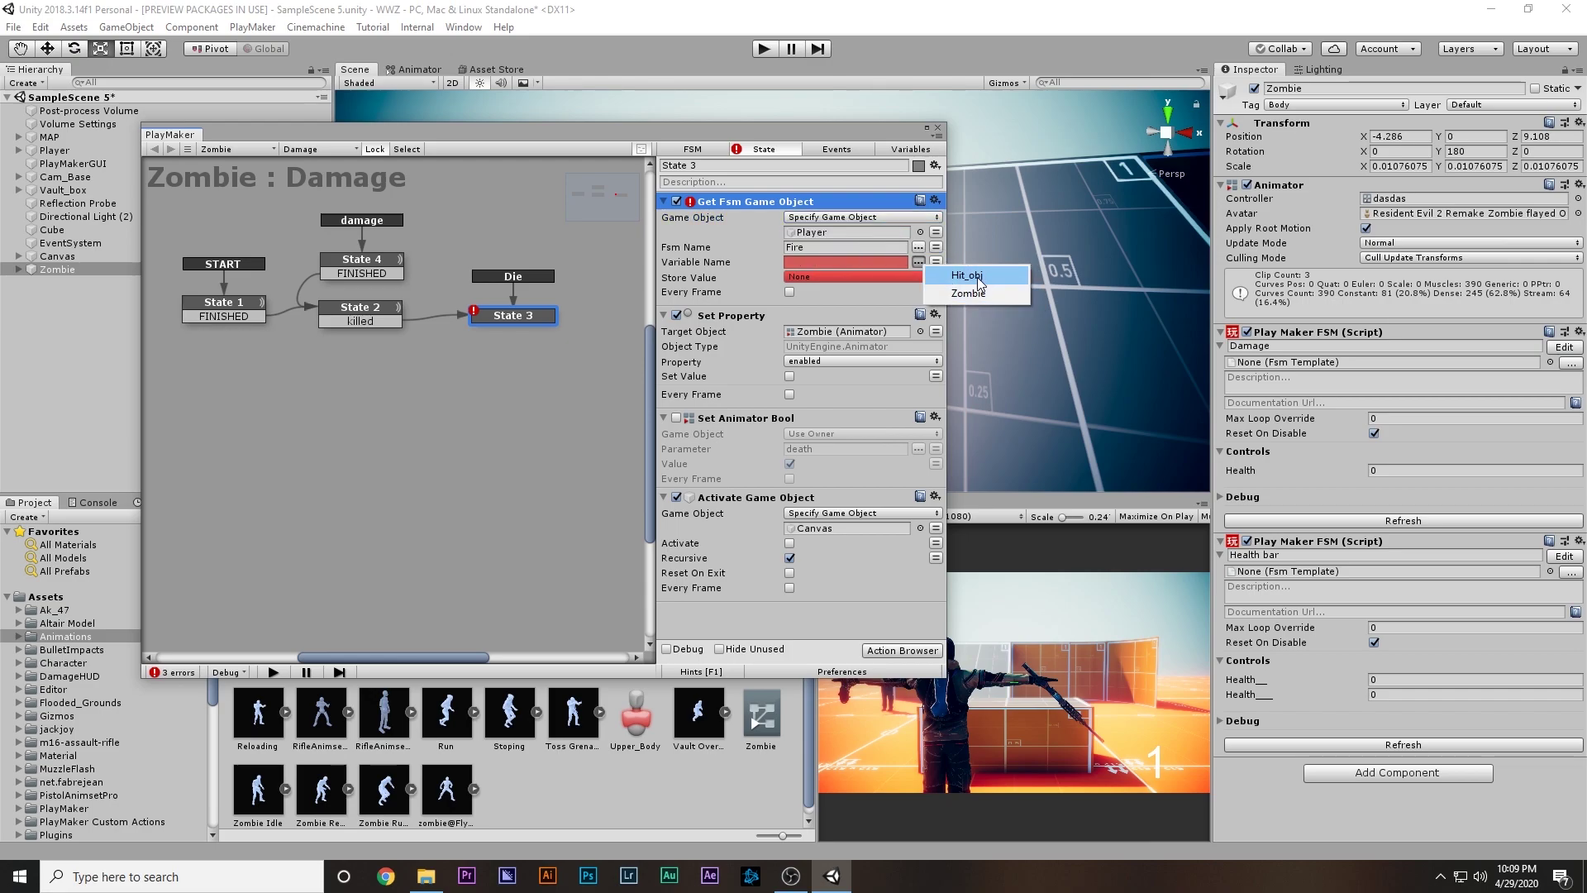
click(972, 281)
Step: Store the Get Fsm Game Object result in a new variable named h
drag(890, 138, 499, 235)
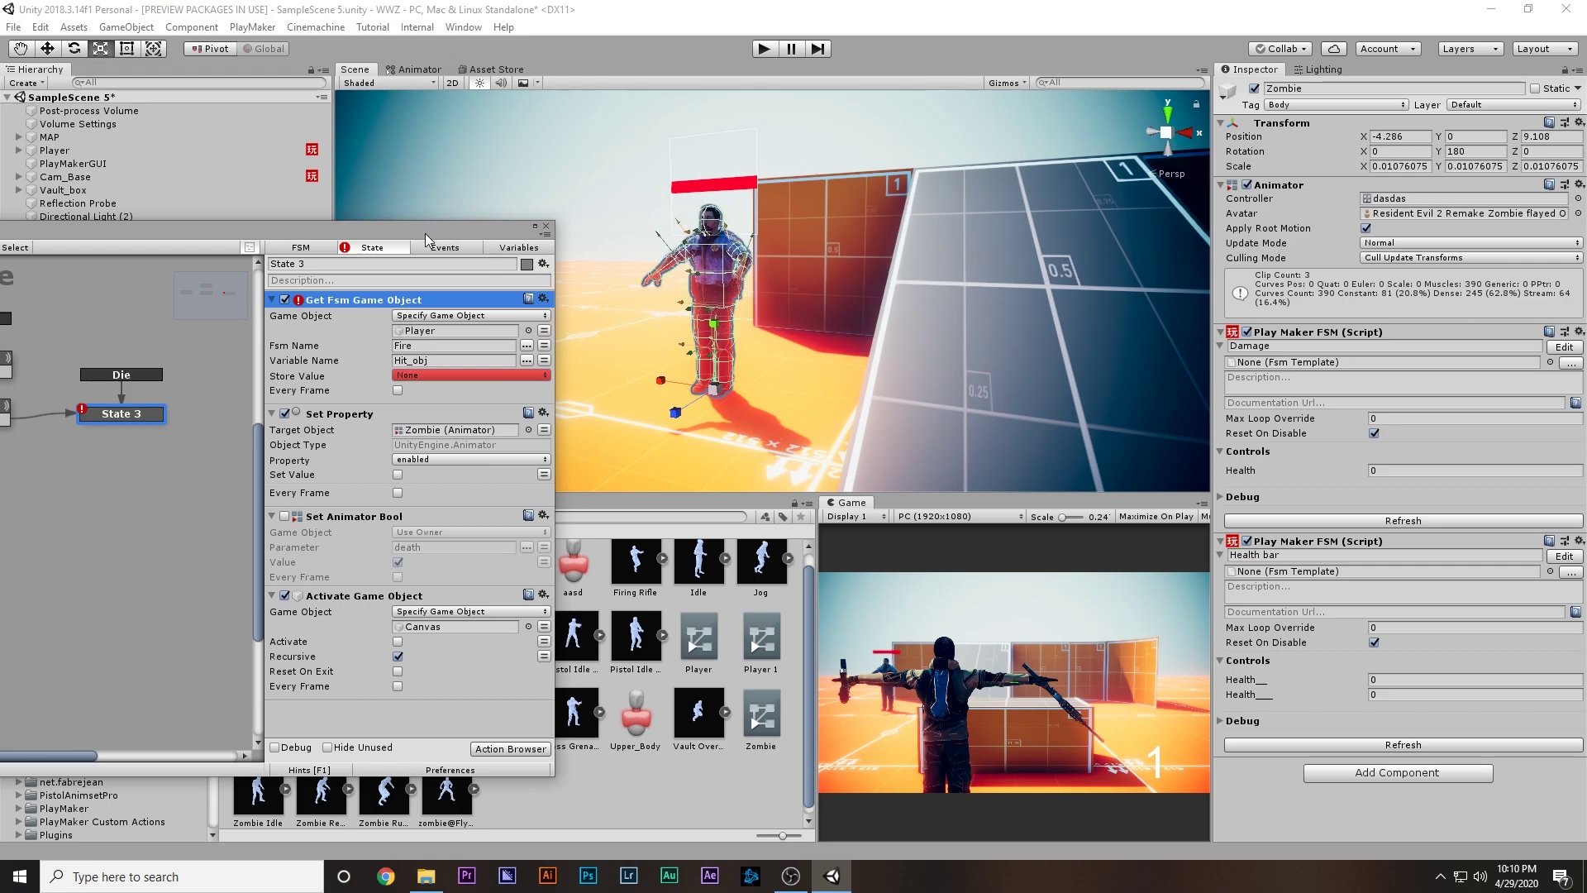
drag(430, 225, 756, 193)
click(754, 343)
click(759, 401)
text(ho)
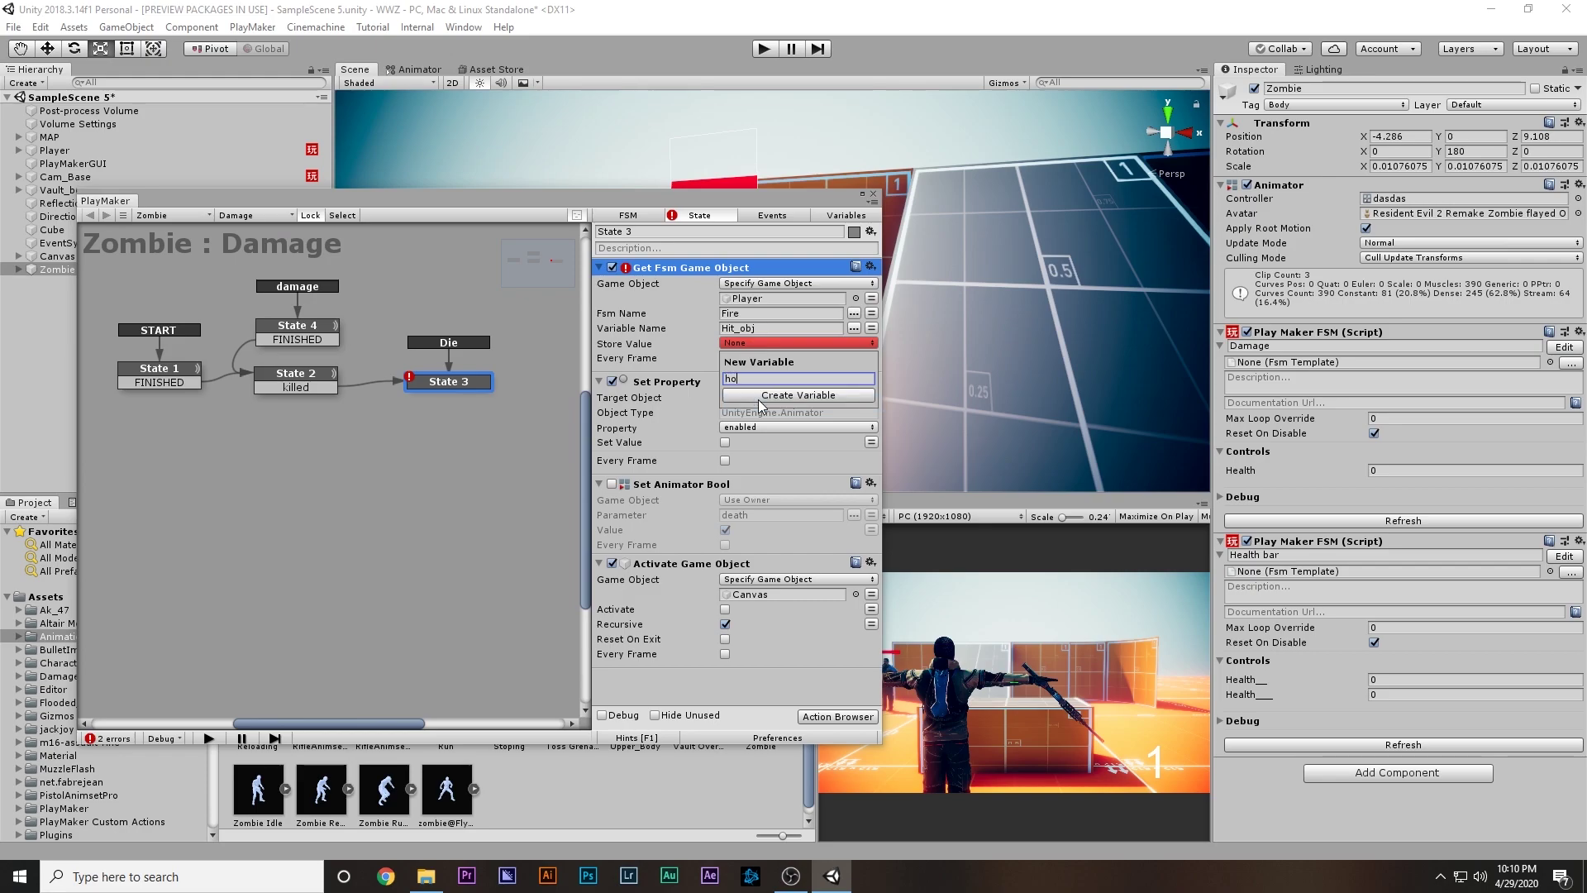
click(758, 400)
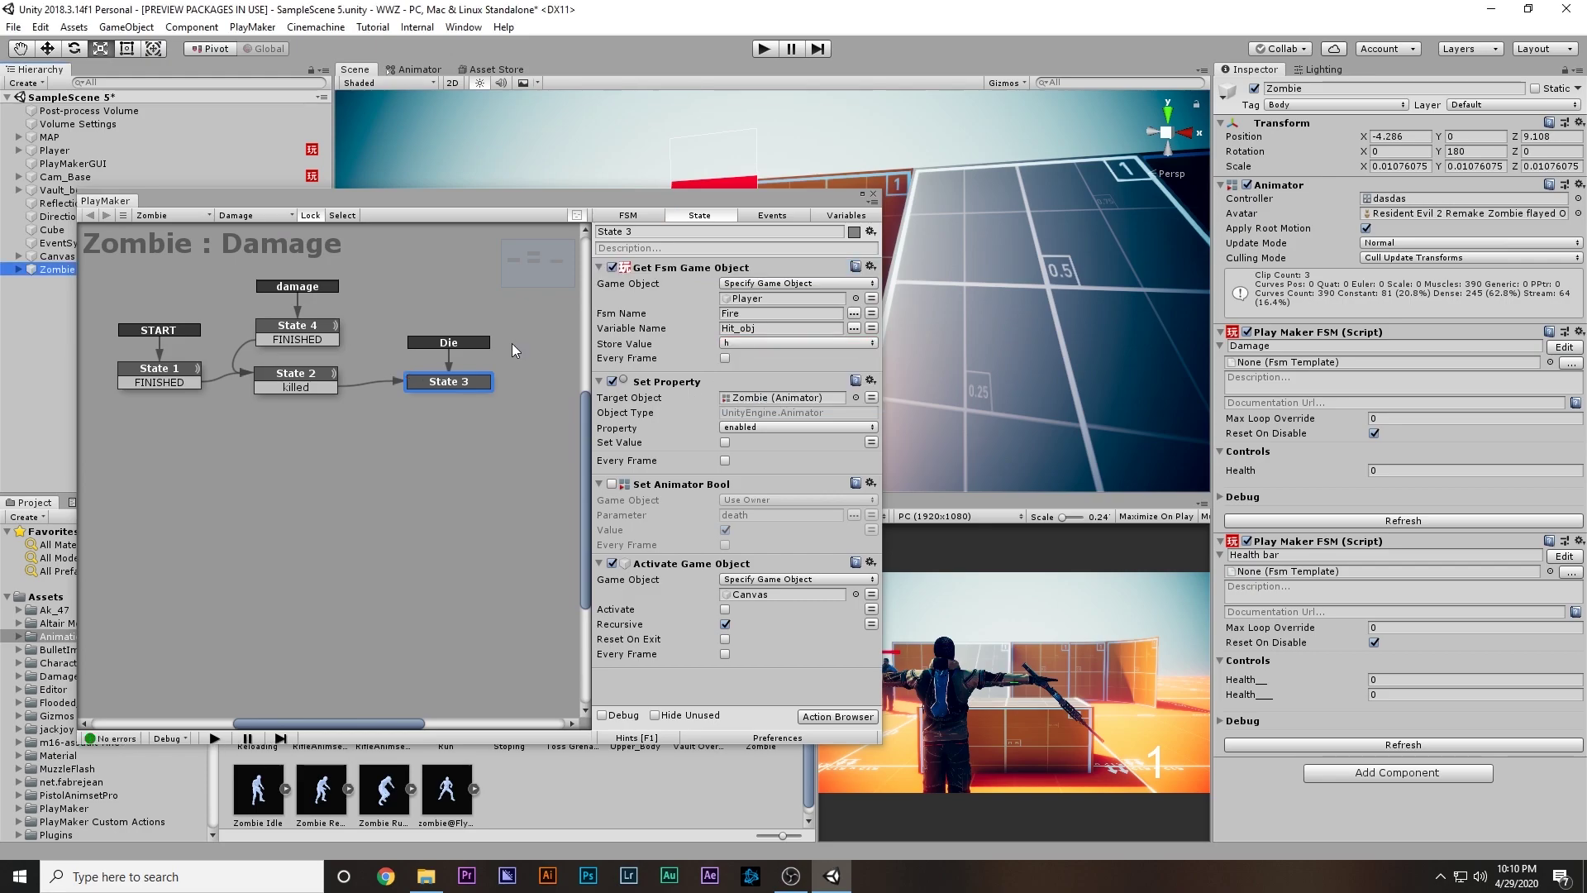
click(757, 344)
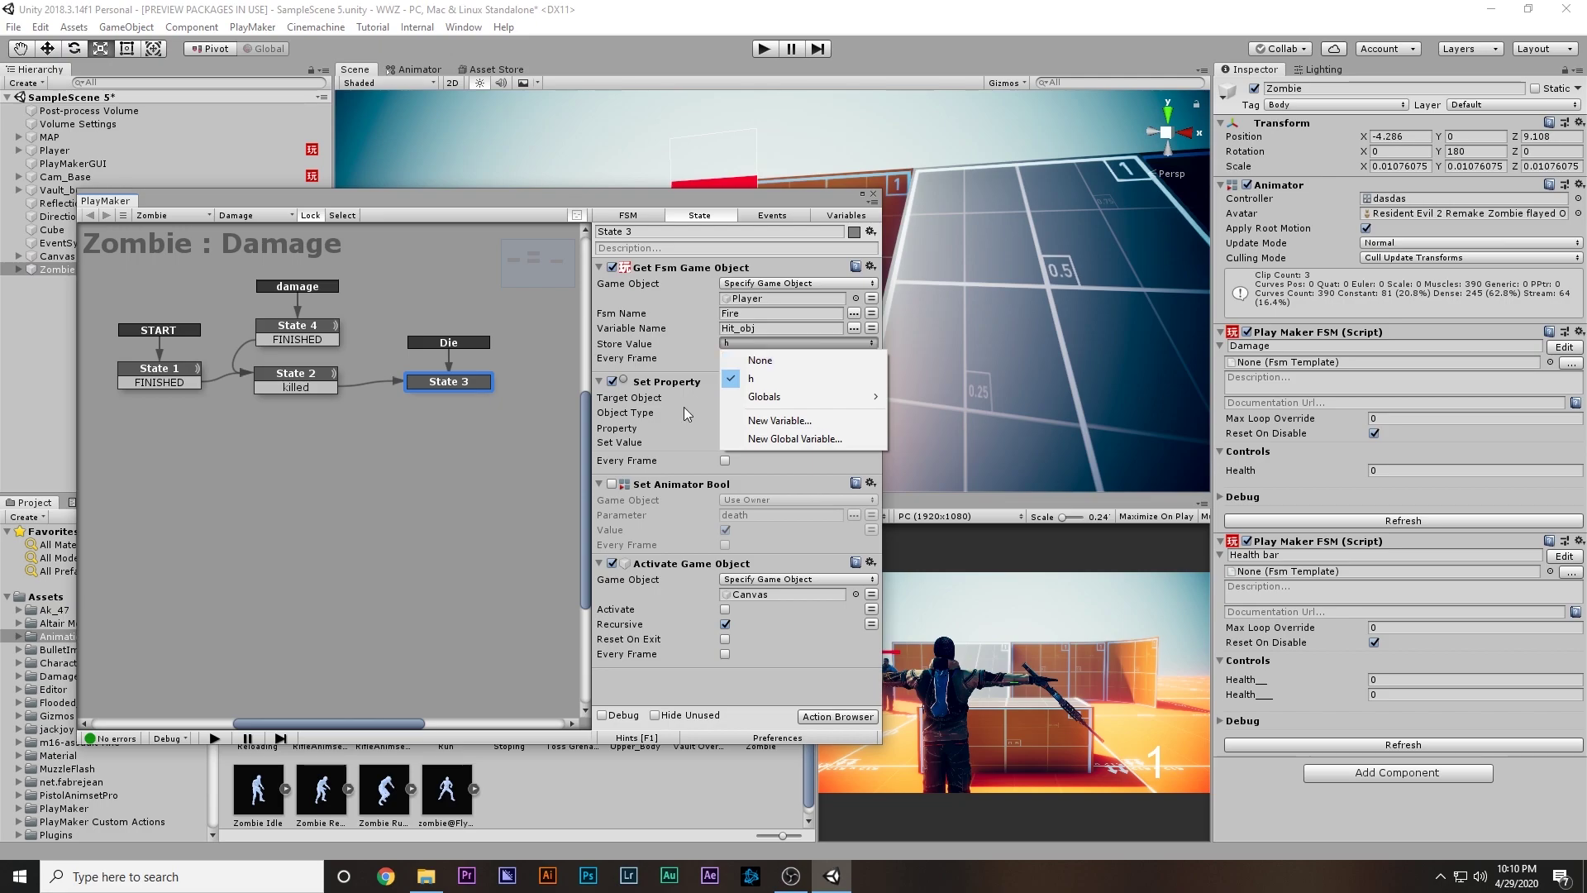
click(474, 519)
Step: Add an Add Force action to State 3 and place it between Get Fsm Game Object and Set Property
click(838, 717)
text(add)
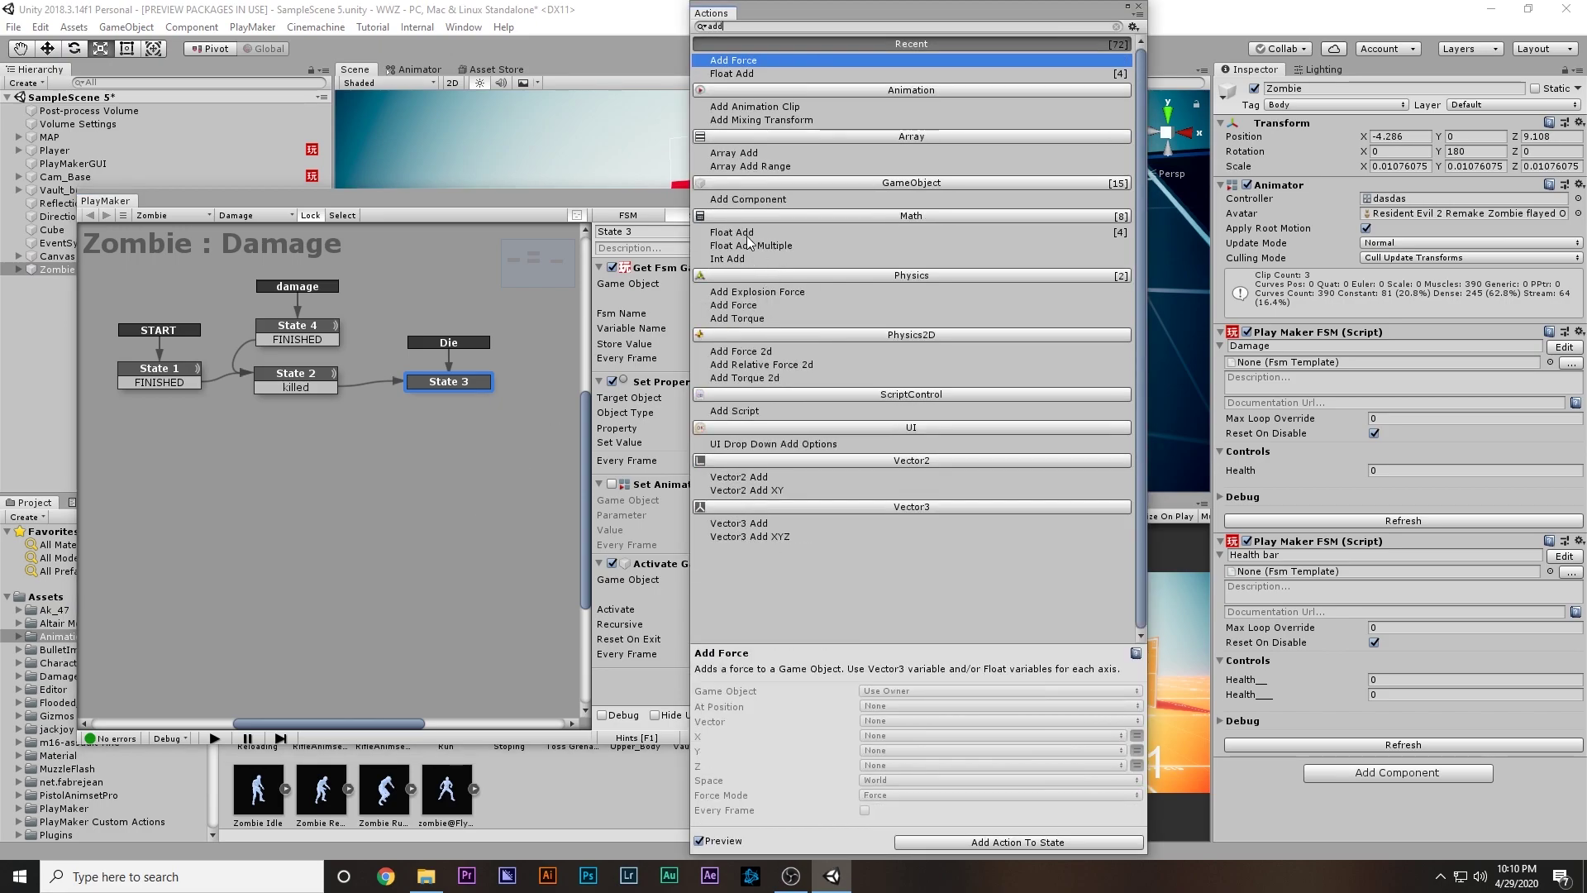
double_click(732, 63)
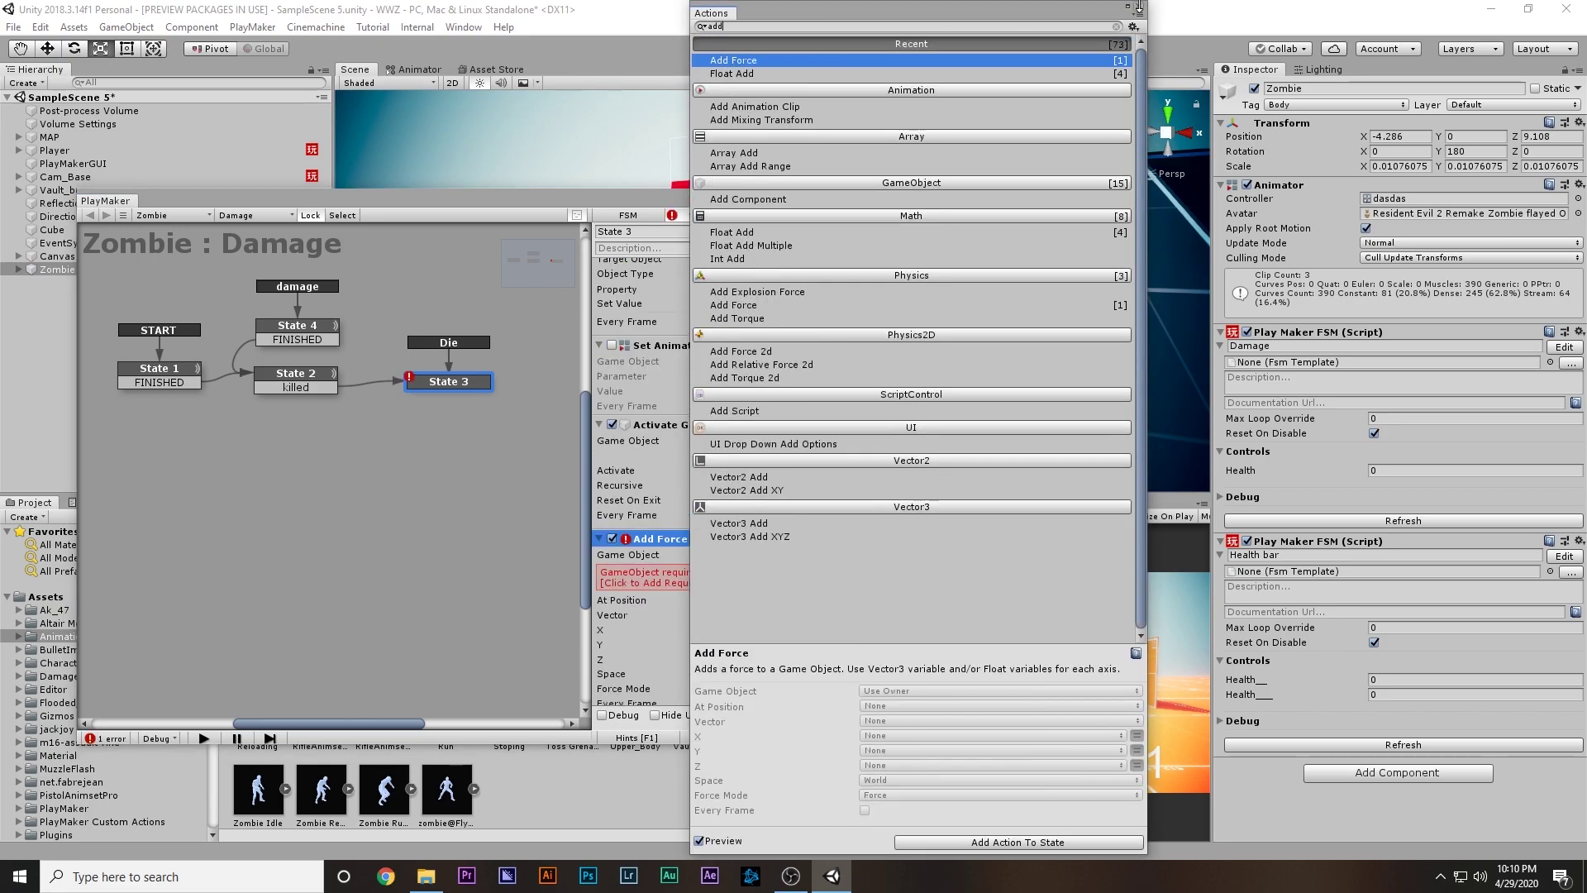
click(1139, 6)
drag(668, 537, 680, 373)
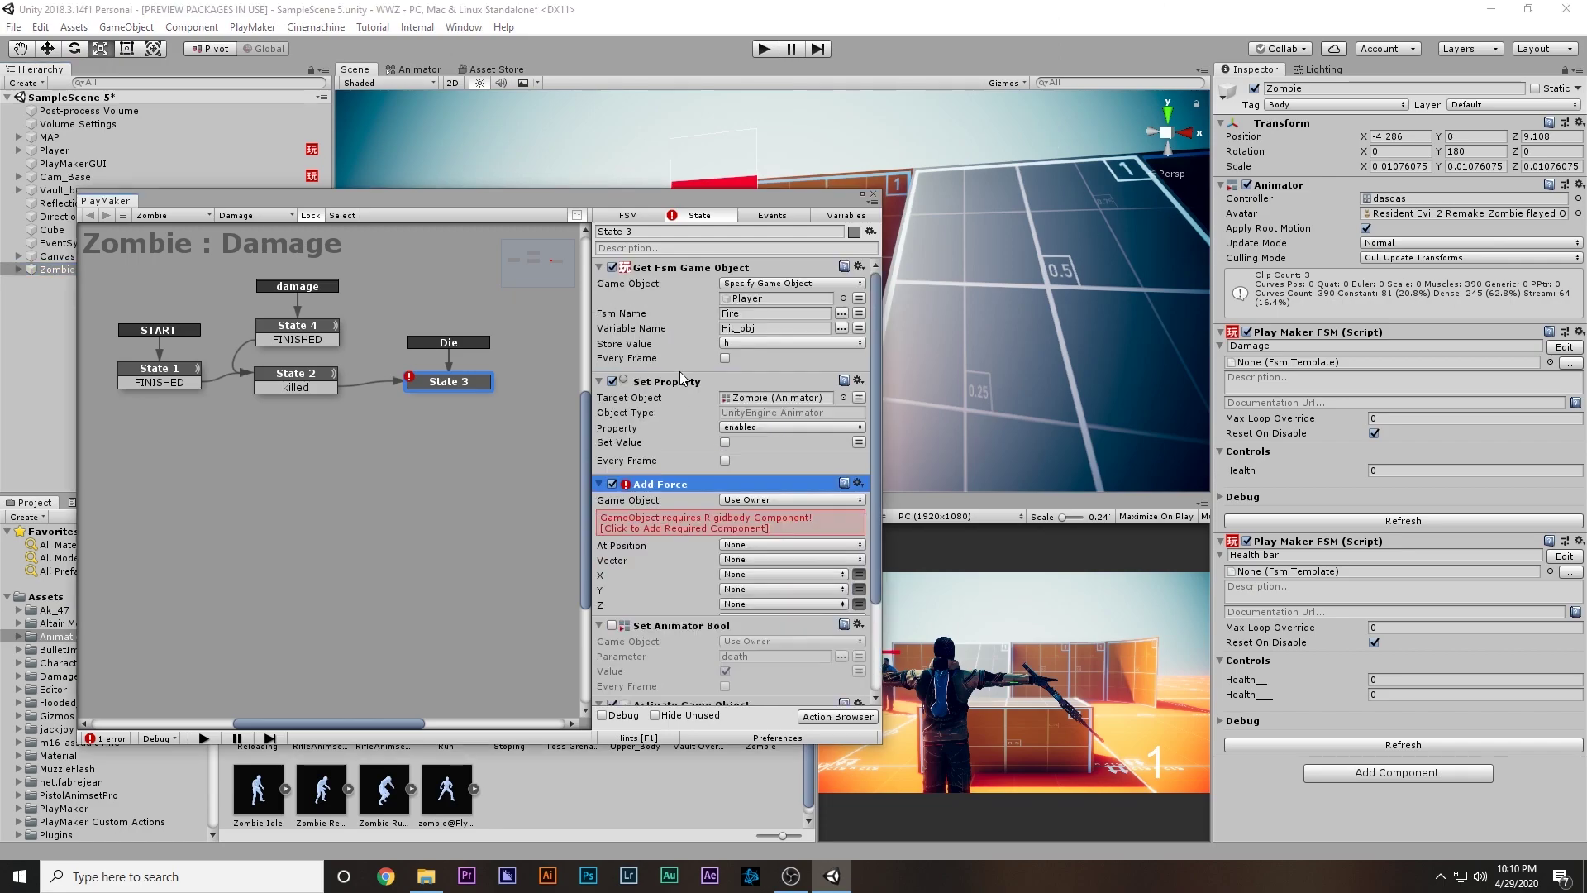
drag(659, 488, 684, 378)
Step: Set Add Force's game object to a specified object taken from the variable h
click(791, 397)
click(777, 426)
click(798, 412)
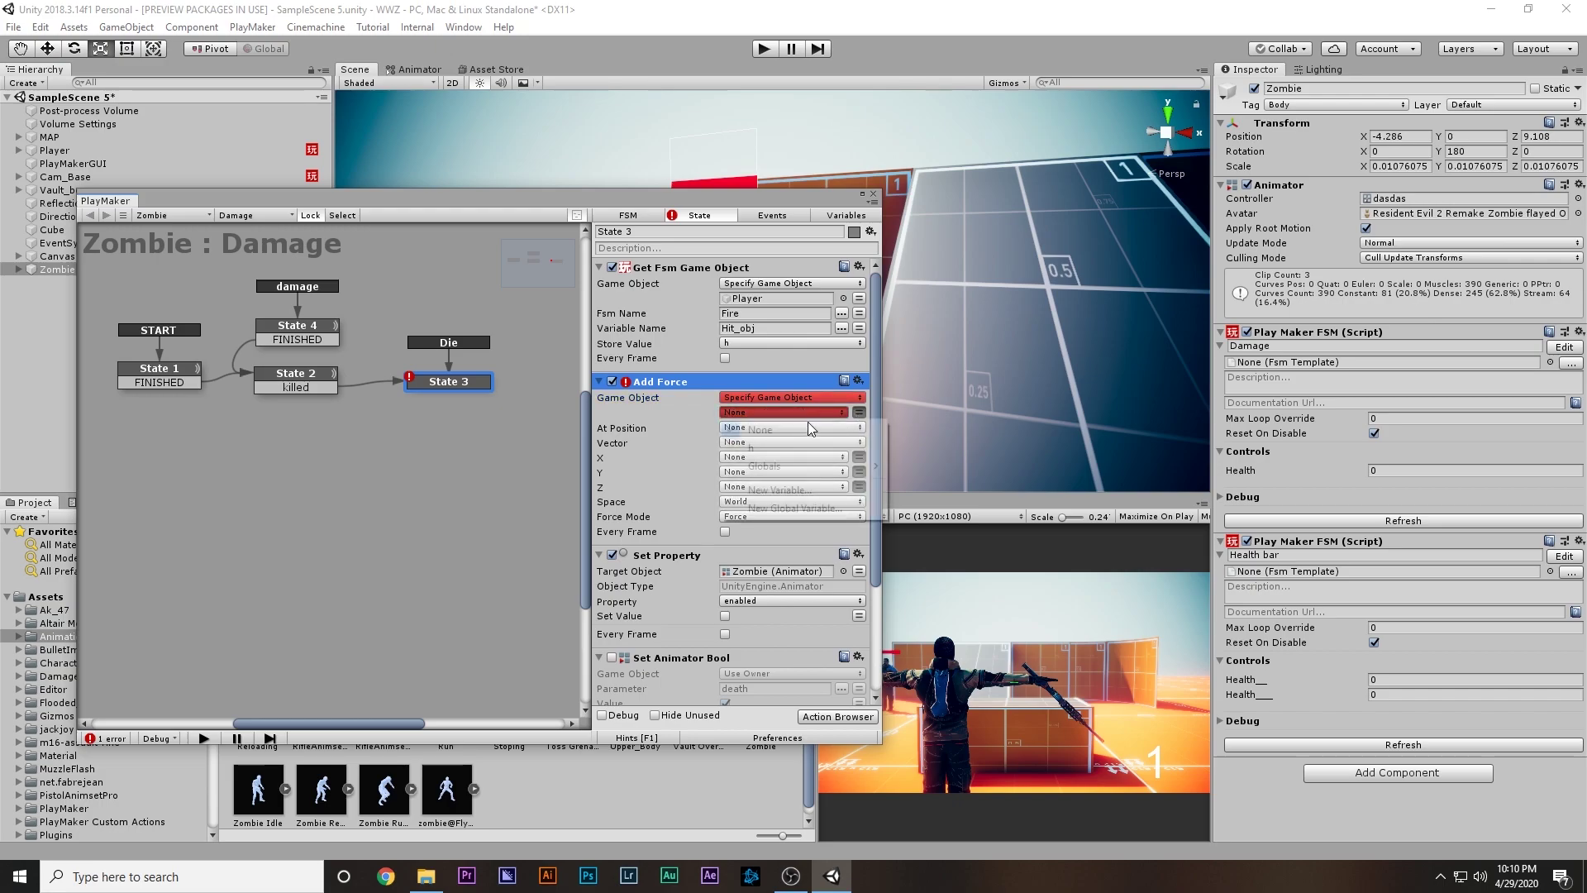
click(786, 449)
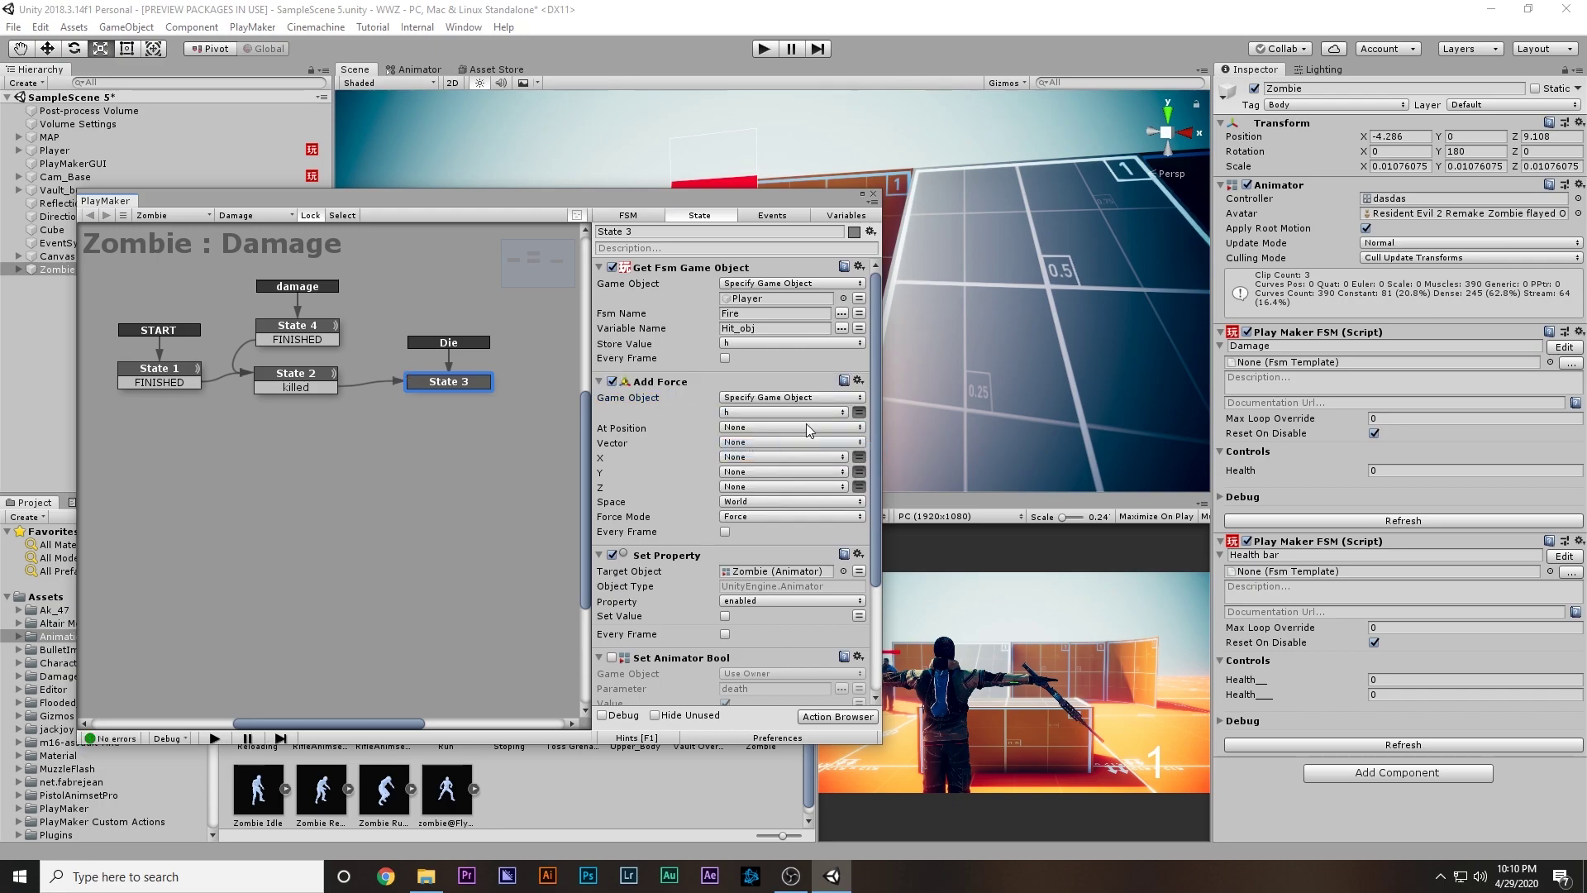
click(779, 328)
drag(803, 201, 720, 440)
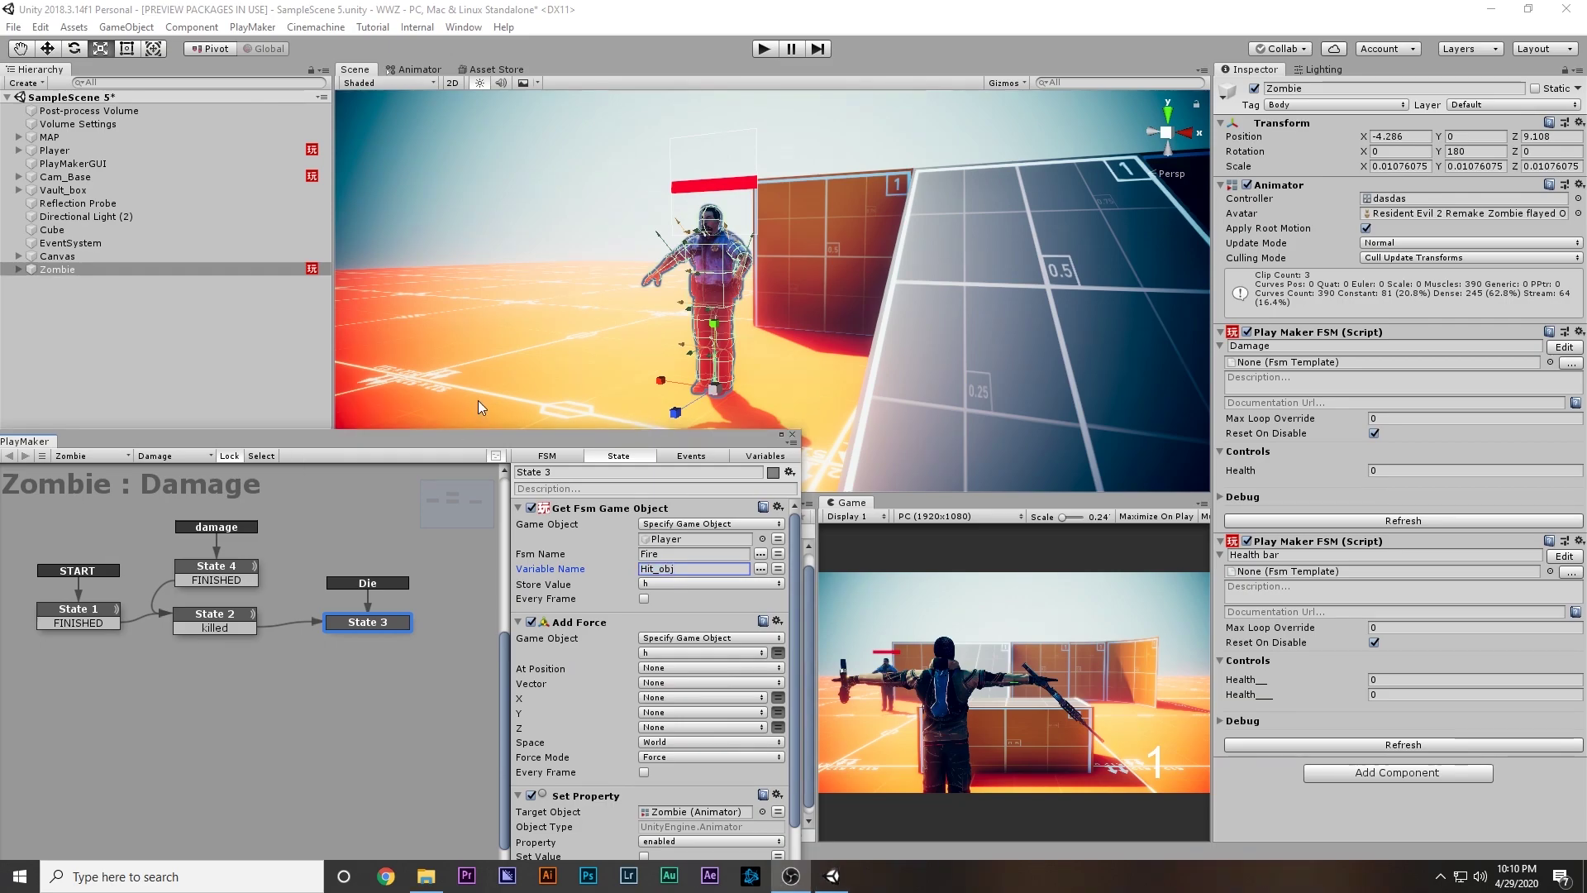
click(443, 438)
drag(489, 440, 676, 177)
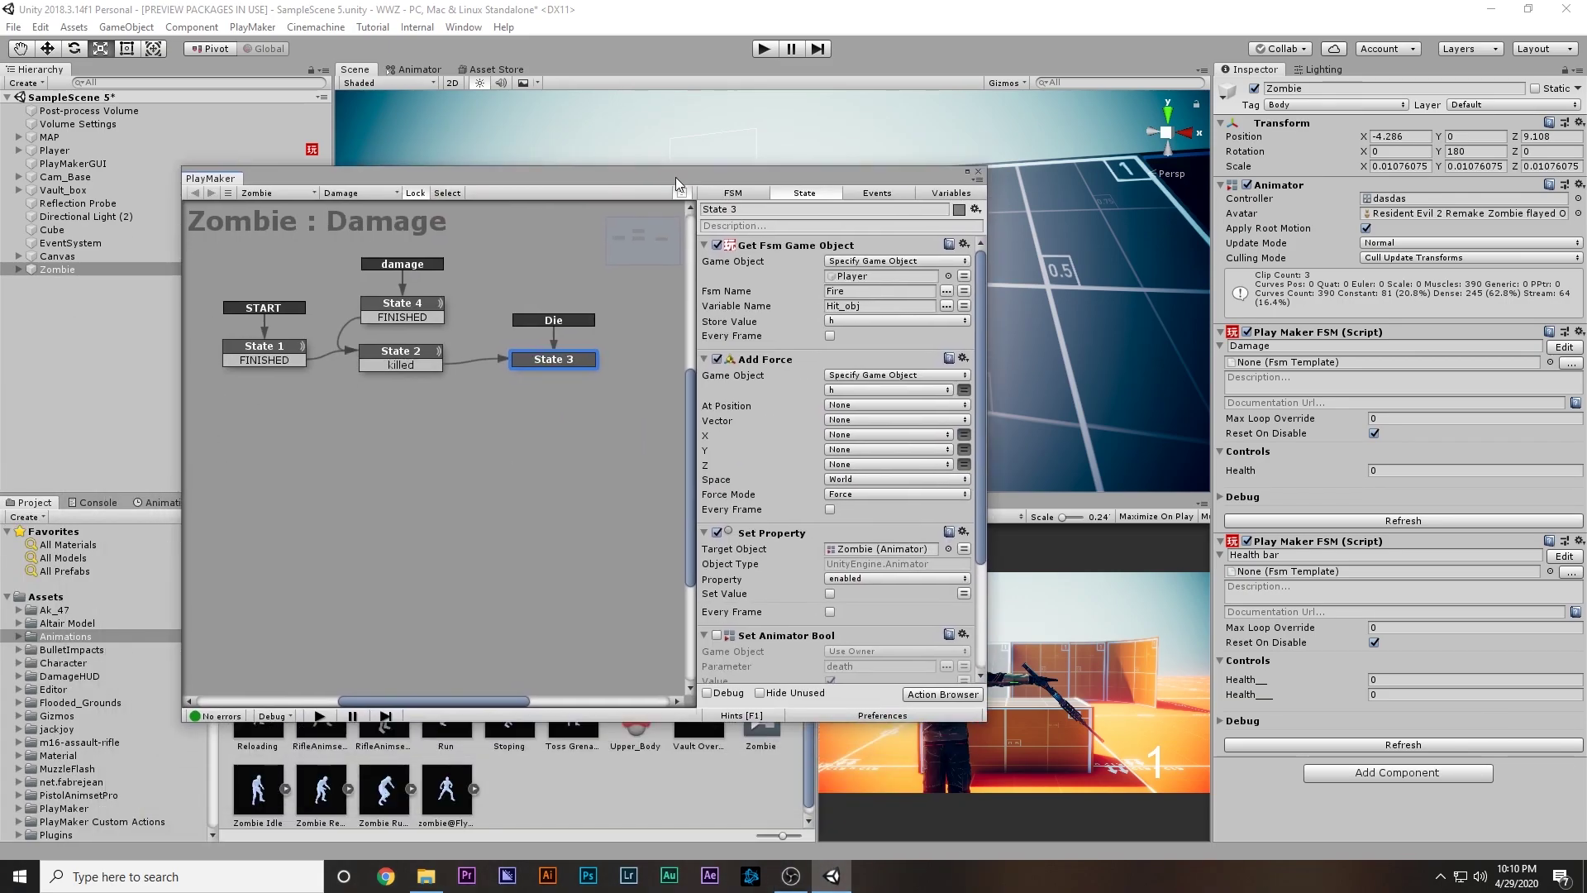
Step: Switch Add Force's X, Y and Z from variables to direct values of 0, and set its space to Self
click(963, 434)
click(964, 450)
click(963, 464)
click(858, 464)
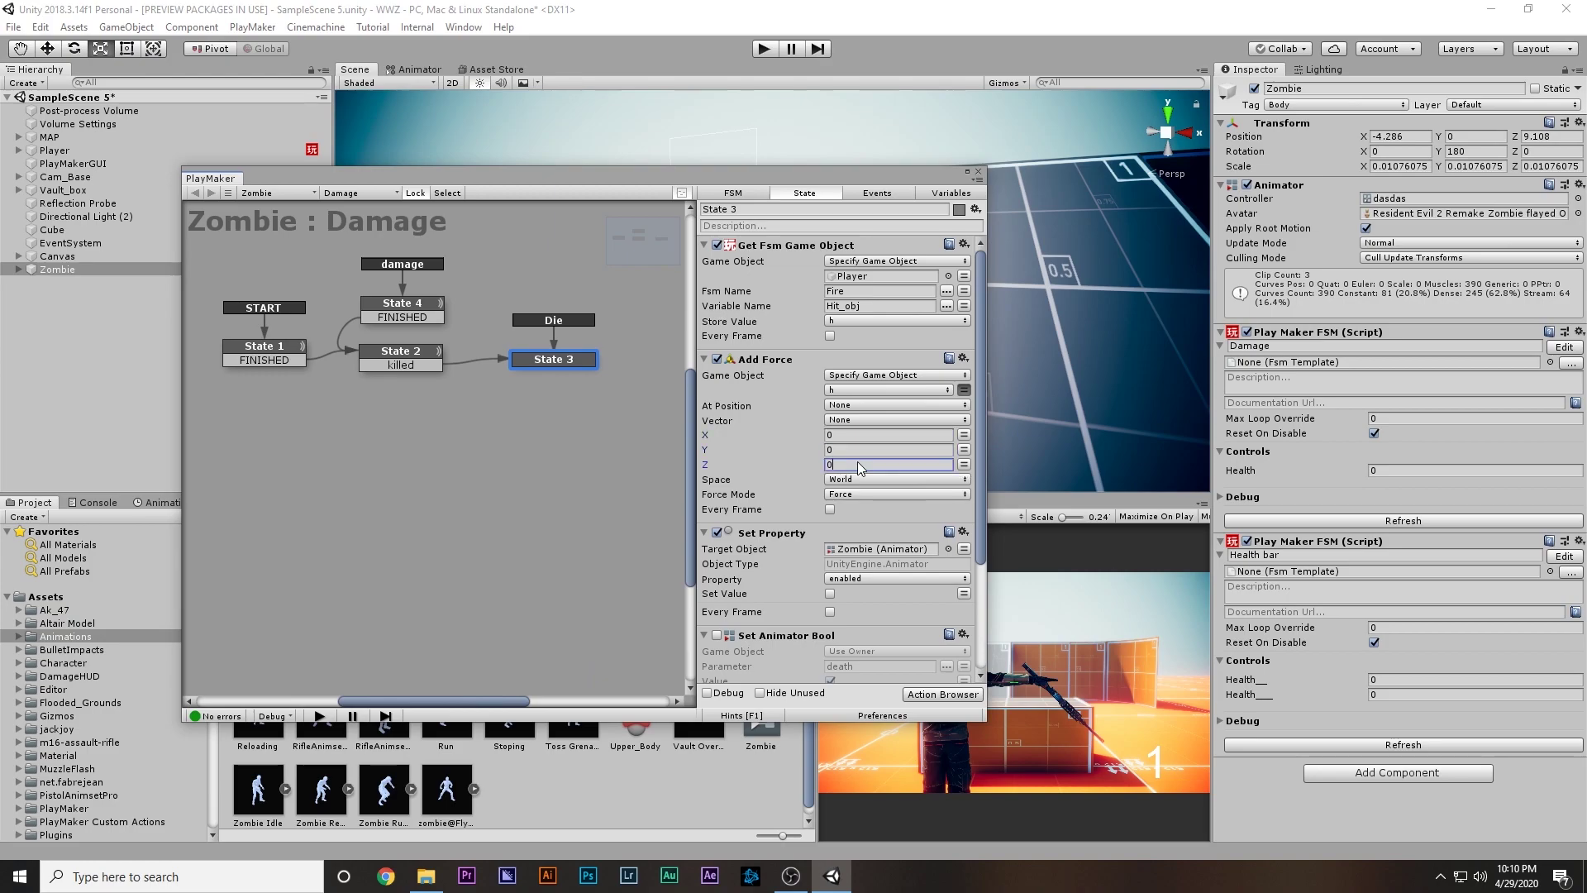
click(861, 478)
click(871, 517)
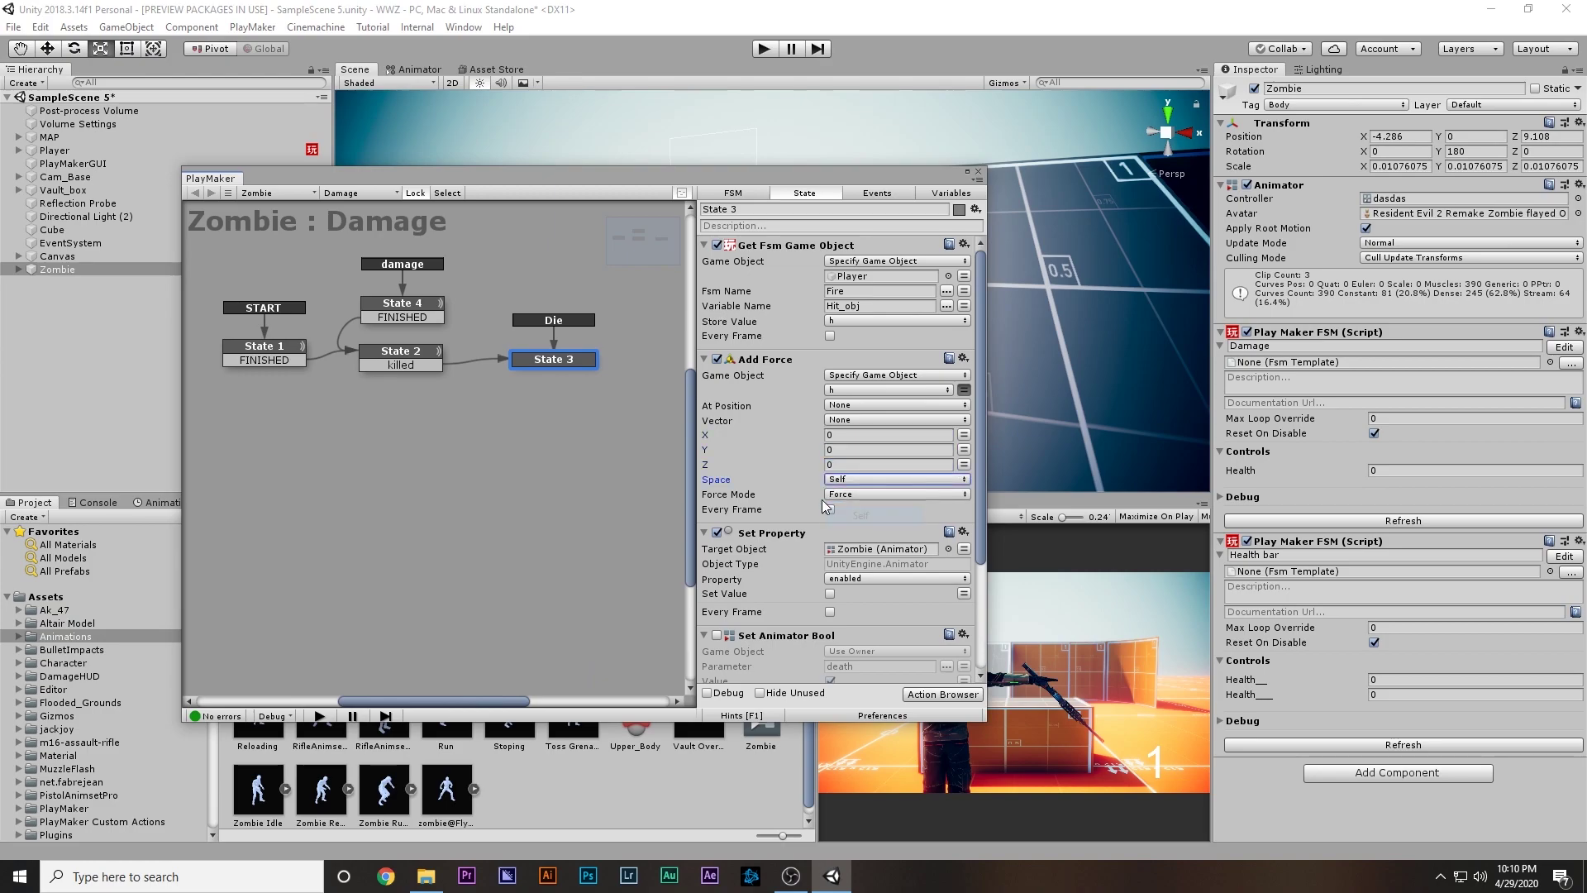
Step: Set the Add Force action's Y to 600 and Z to -3000 in State 3
click(864, 453)
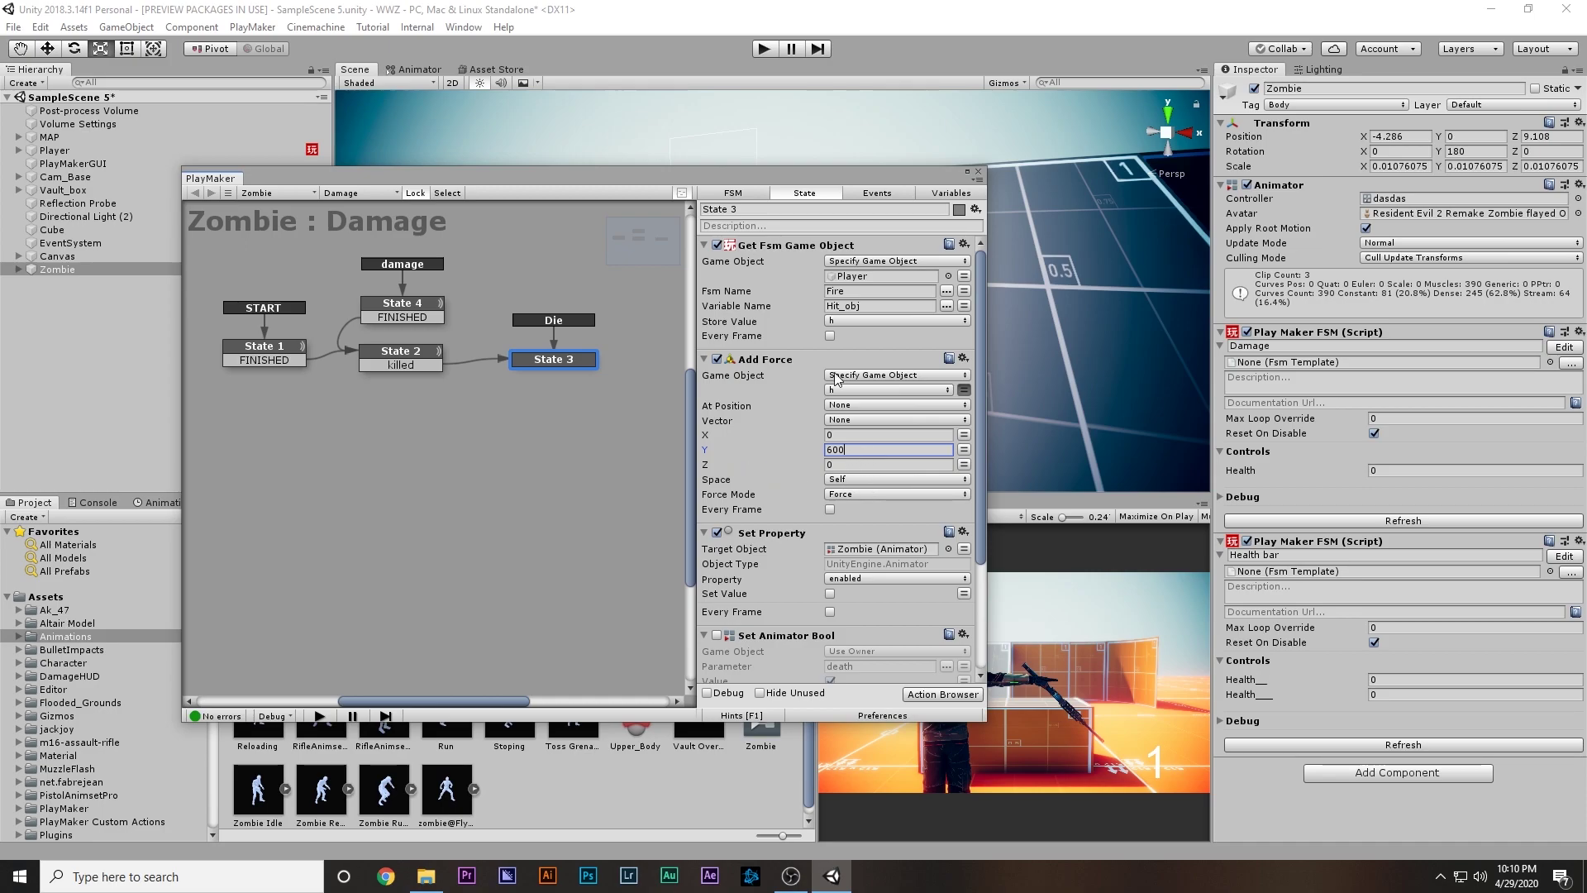
drag(820, 176, 755, 433)
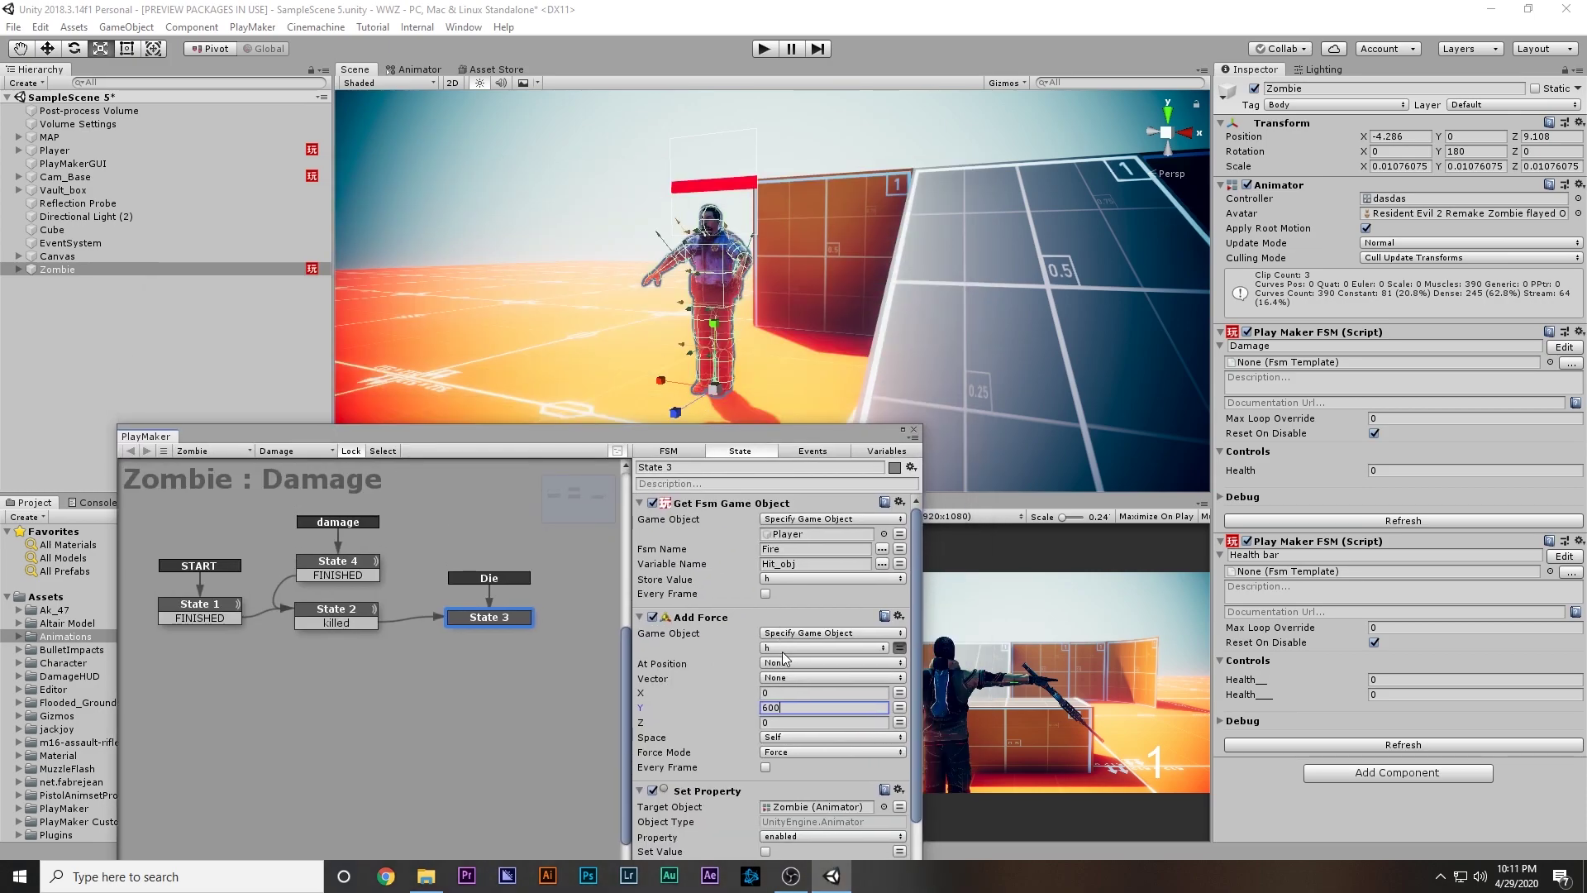
click(777, 722)
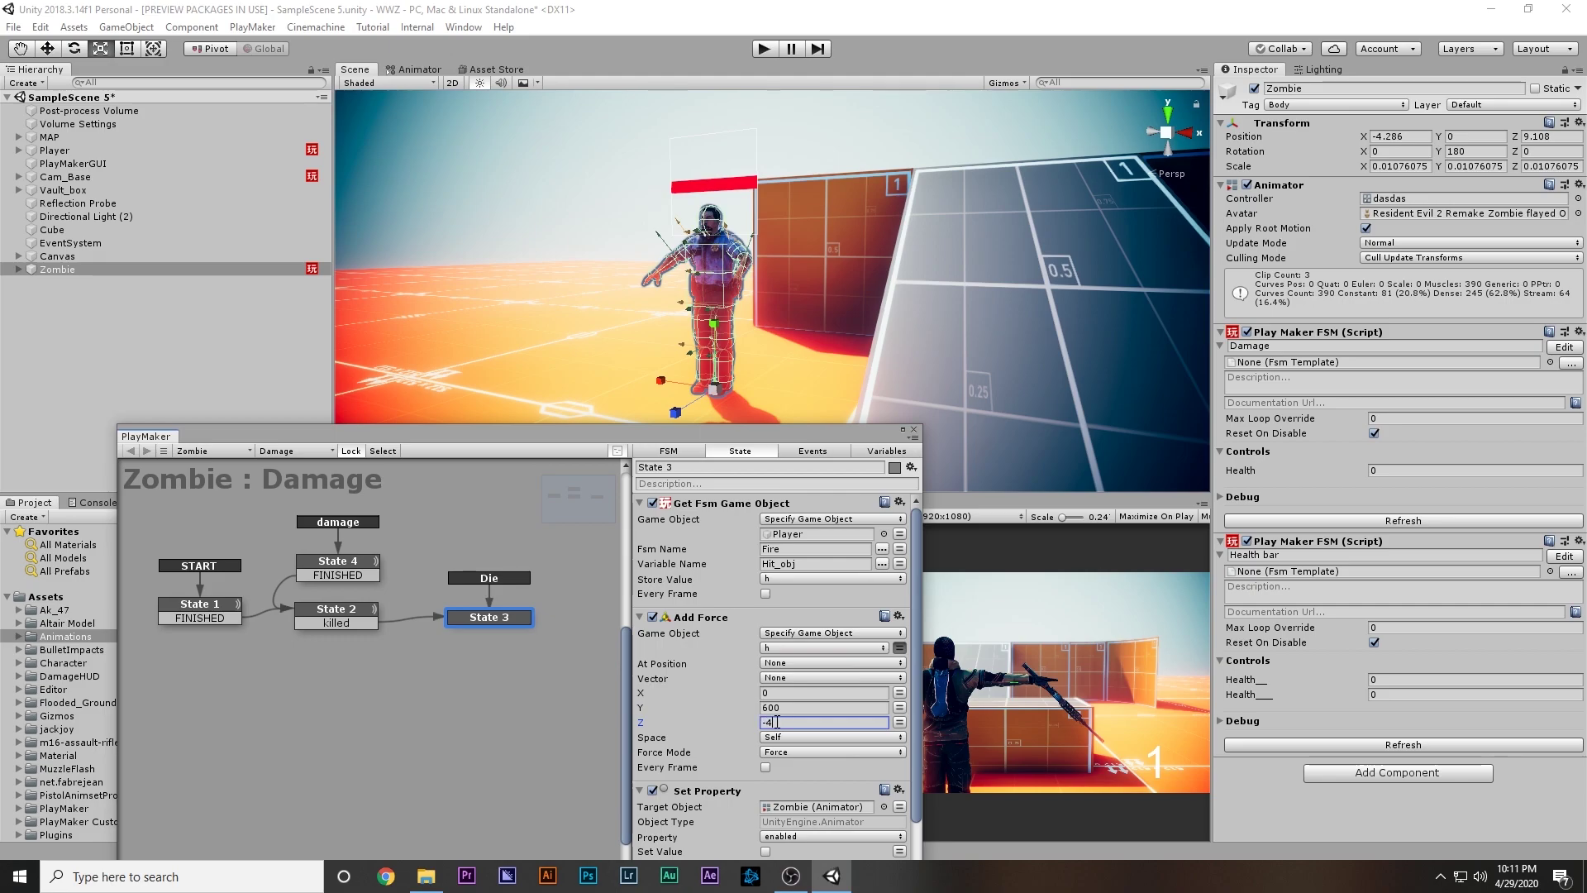
Step: Try moving the Zombie along its Z axis in the scene to check the force direction, and undo the move
right_click(751, 369)
key(w)
mouse_move(745, 372)
mouse_down()
mouse_move(761, 356)
mouse_move(741, 380)
mouse_up()
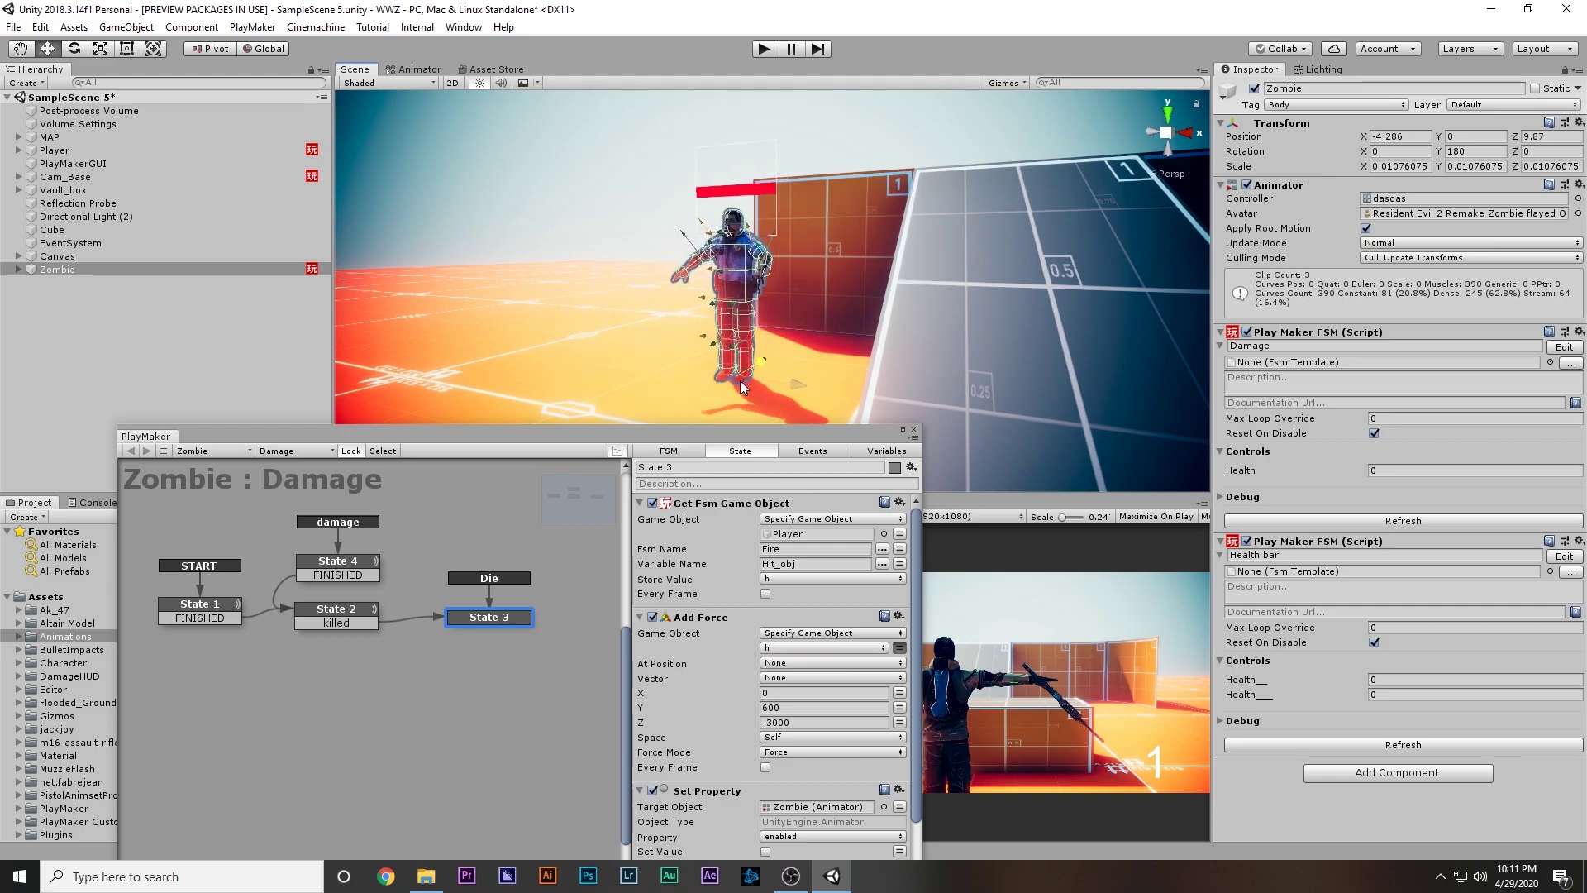
key(ctrl+z)
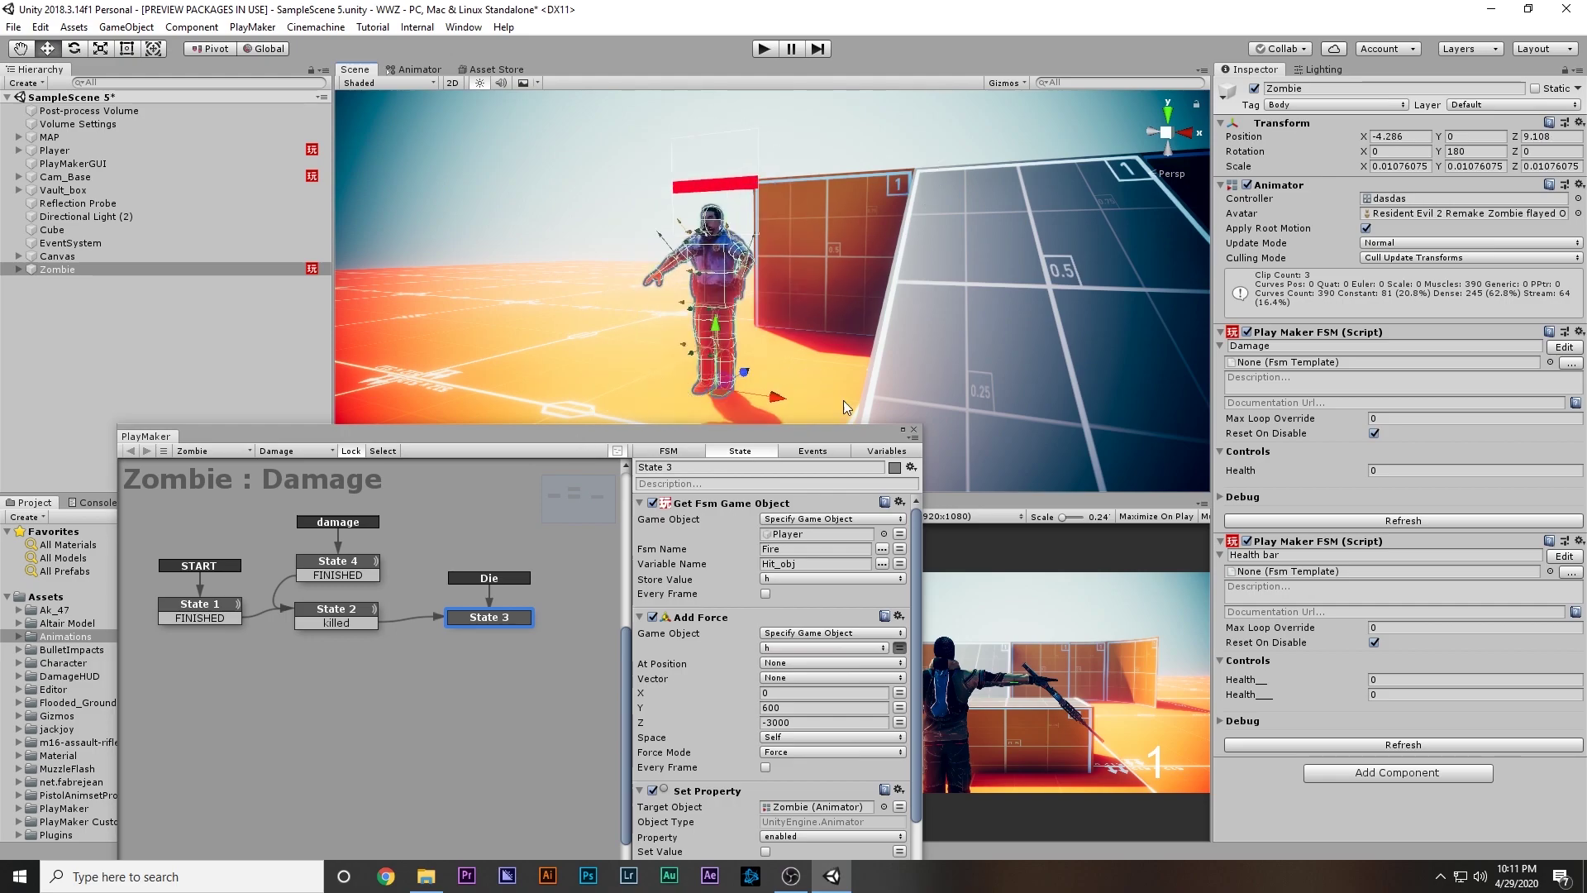
Step: Save the scene and run the game to test shooting the Zombie with the added force
drag(822, 429, 679, 251)
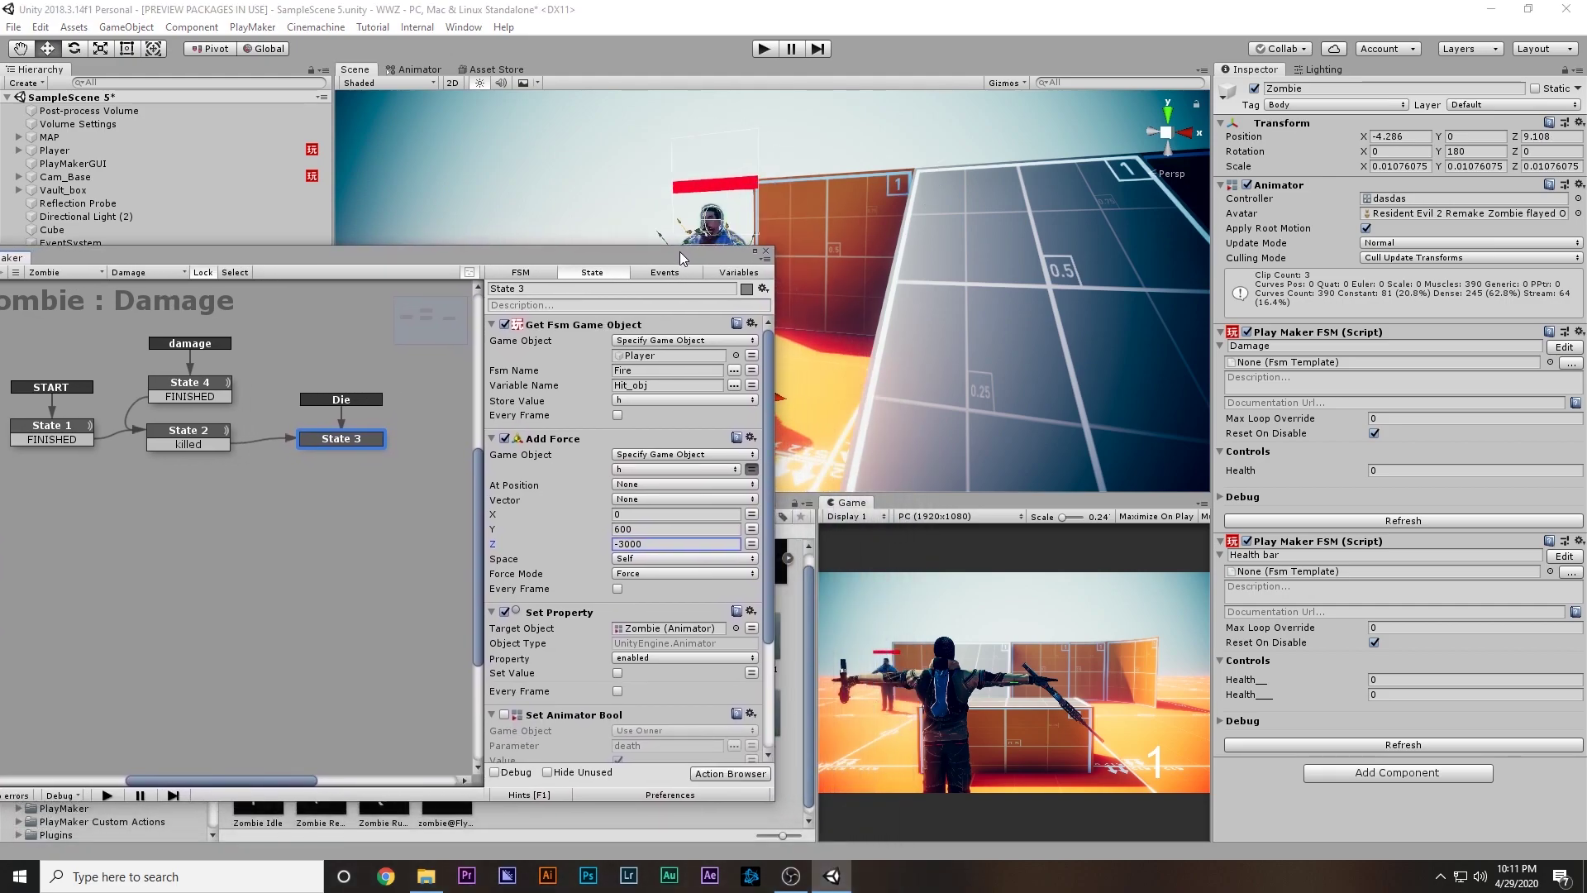
click(617, 589)
drag(728, 257, 580, 260)
key(ctrl+s)
click(775, 51)
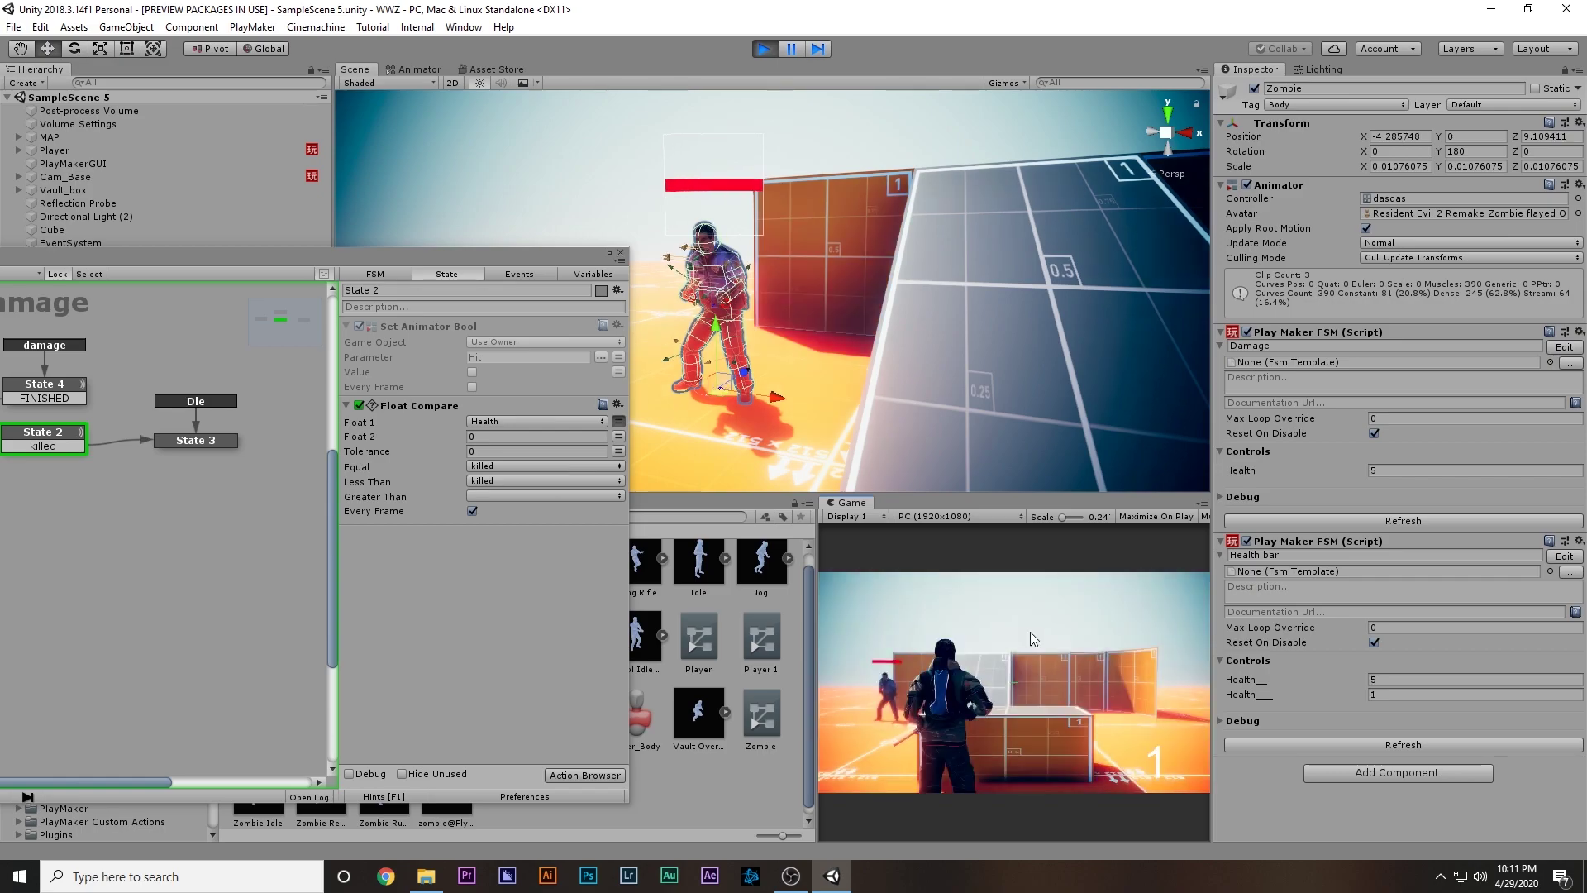
click(935, 628)
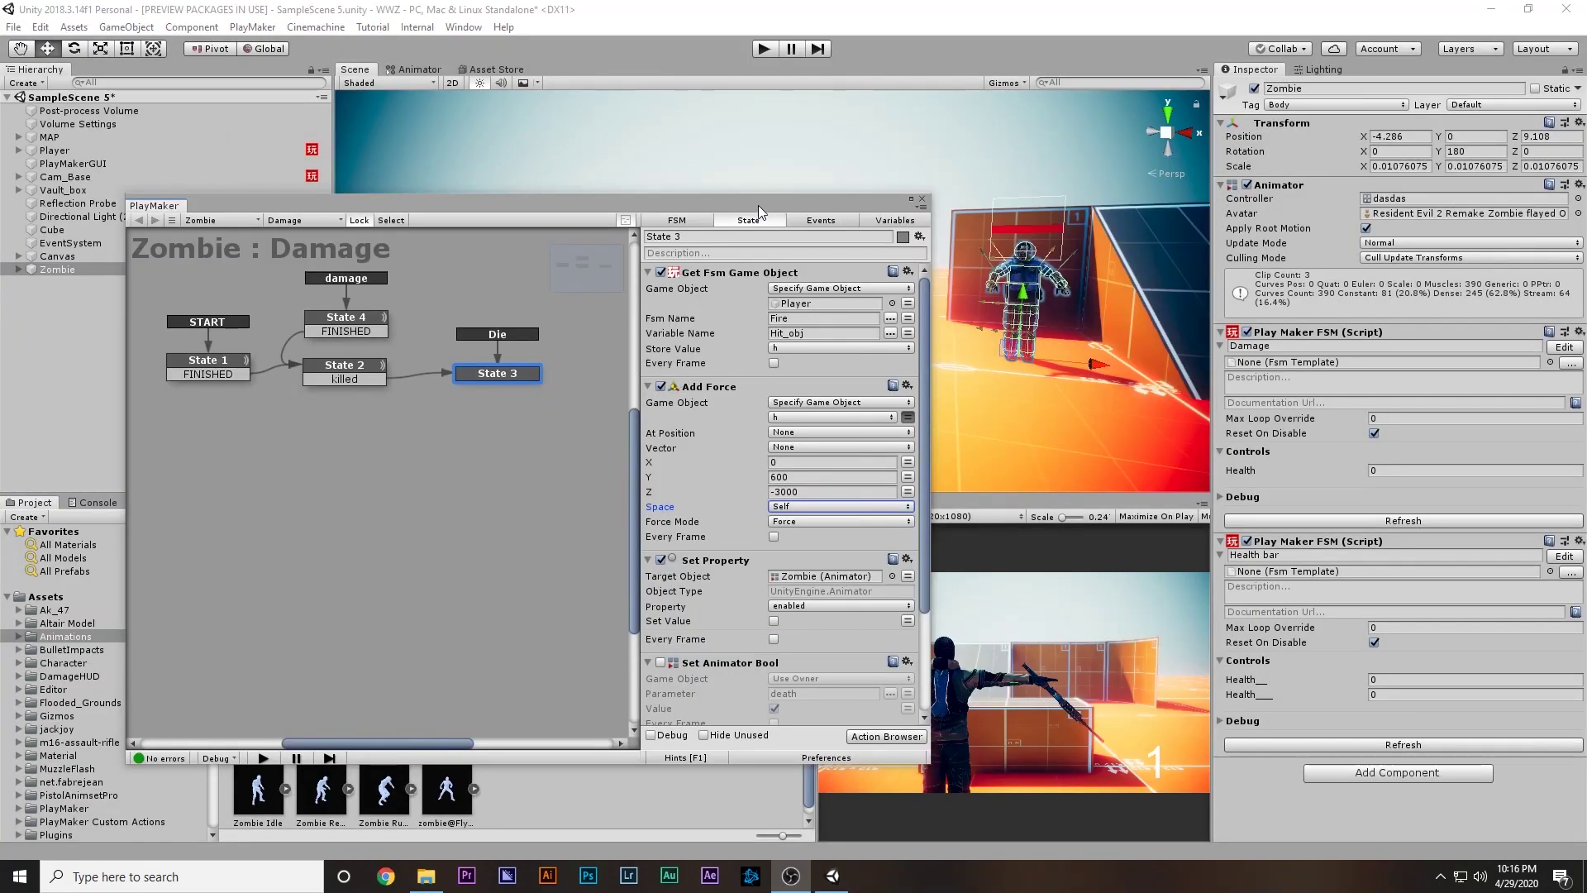
Step: Review Add Force's Z, Space, Force Mode and Every Frame settings in State 3, and close the PlayMaker editor
click(703, 220)
click(804, 222)
click(777, 221)
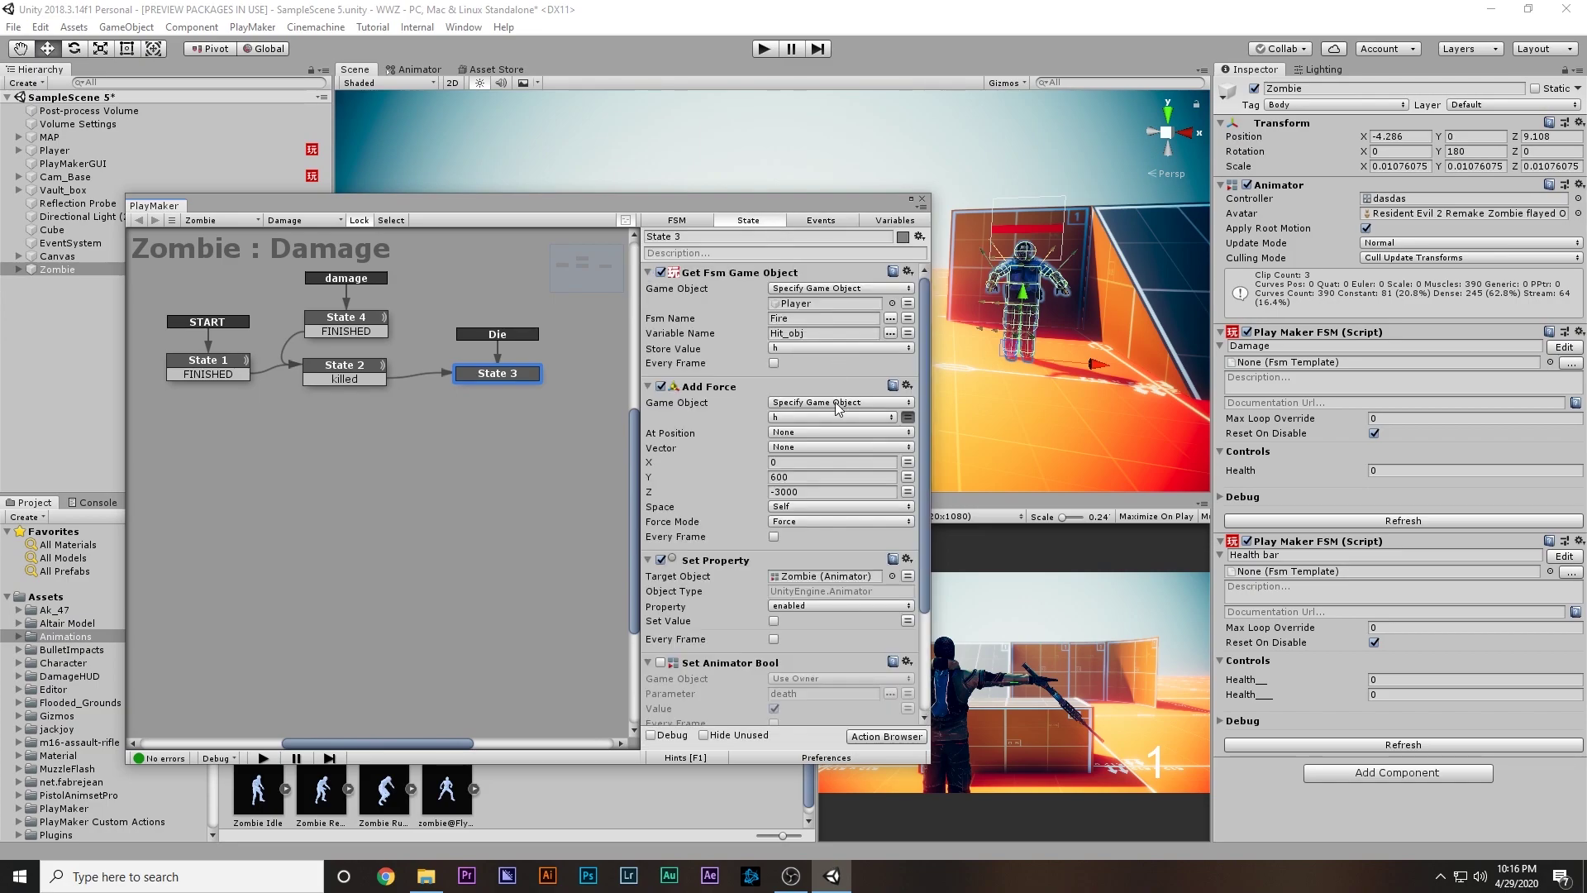
click(811, 491)
key(BackSpace)
click(797, 506)
click(798, 523)
click(775, 536)
click(922, 200)
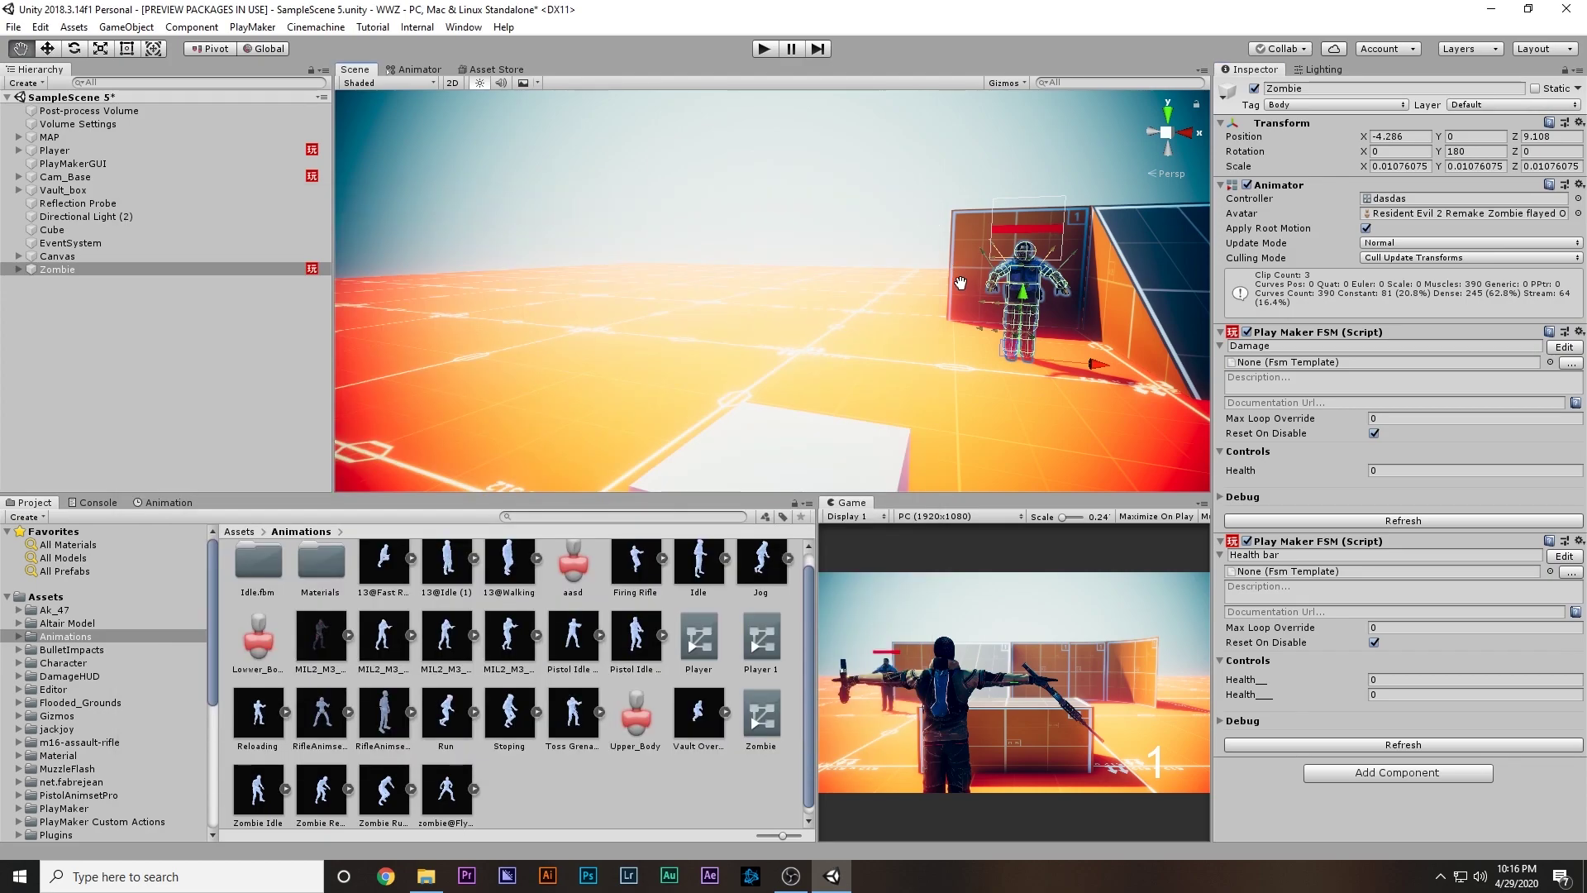
Step: Duplicate the Zombie several times and spread the copies across the open floor beside the original
middle_drag(958, 282, 950, 275)
key(ctrl+d)
drag(1087, 362, 673, 327)
key(ctrl+d)
key(ctrl+d)
key(ctrl+d)
Step: Save the scene and start play mode with the Game view maximized, dismissing the antivirus update notice
key(shift+space)
key(ctrl+s)
click(763, 49)
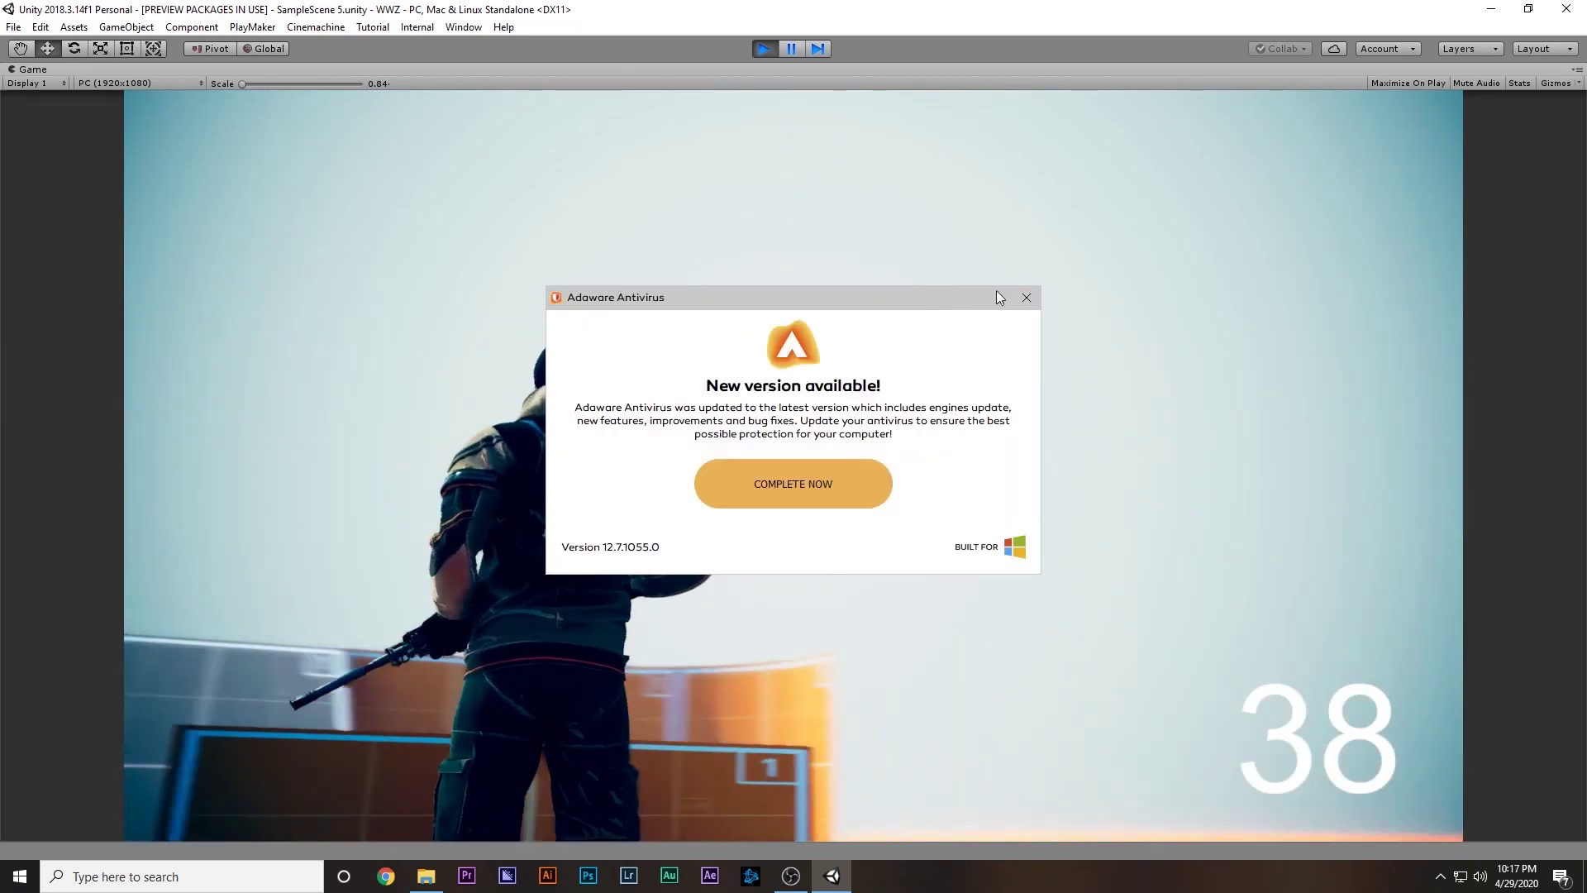
click(1026, 297)
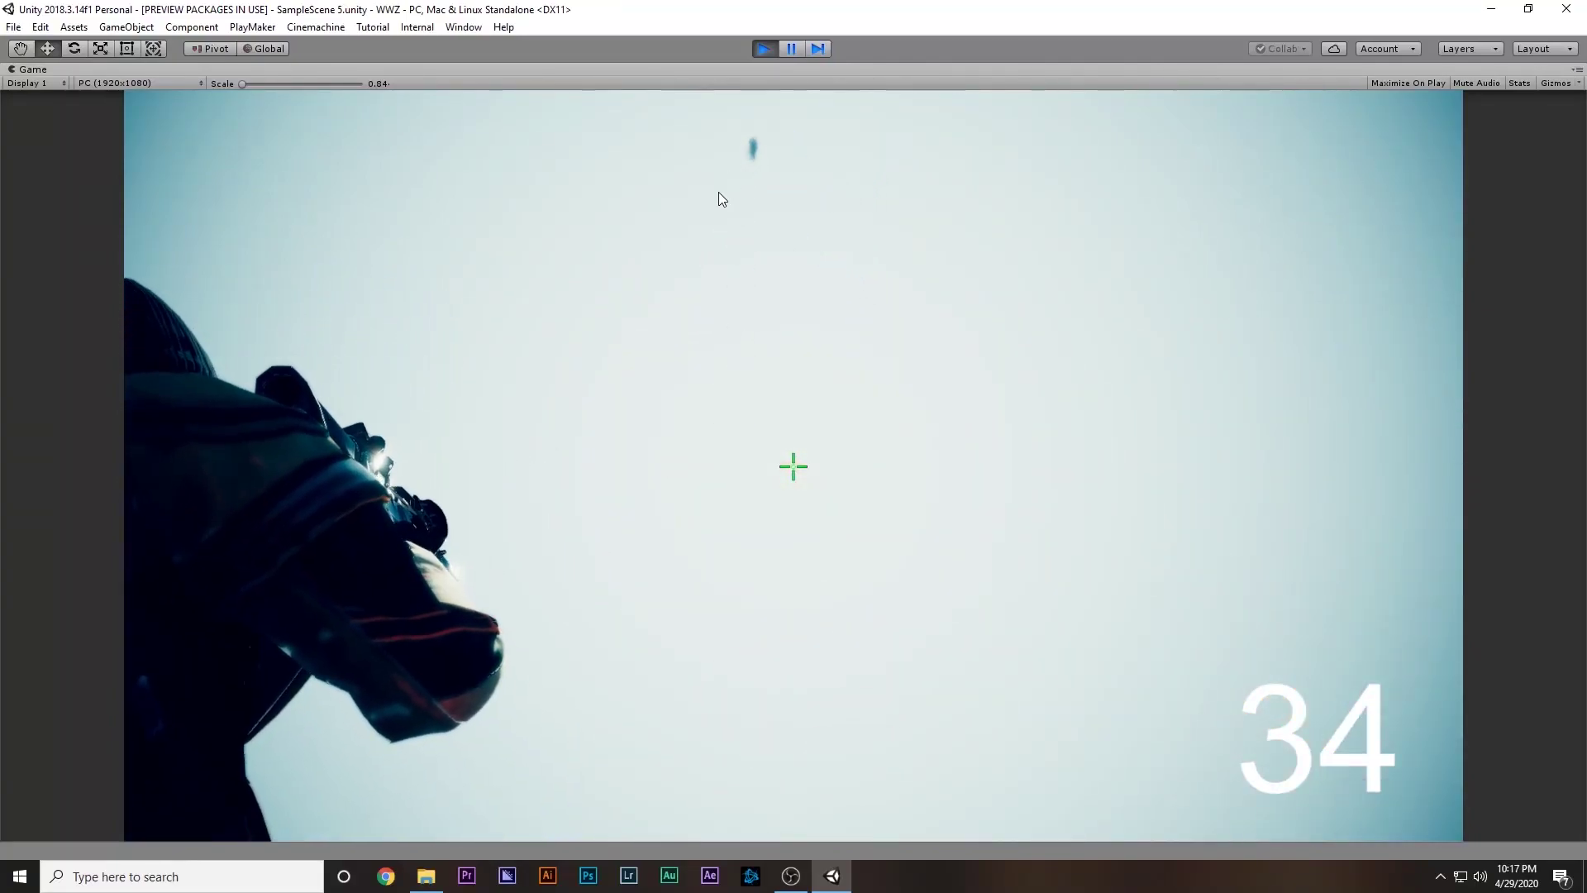
Step: Move the Player around the level and shoot the Zombies to test how their ragdolls react to hits
click(711, 370)
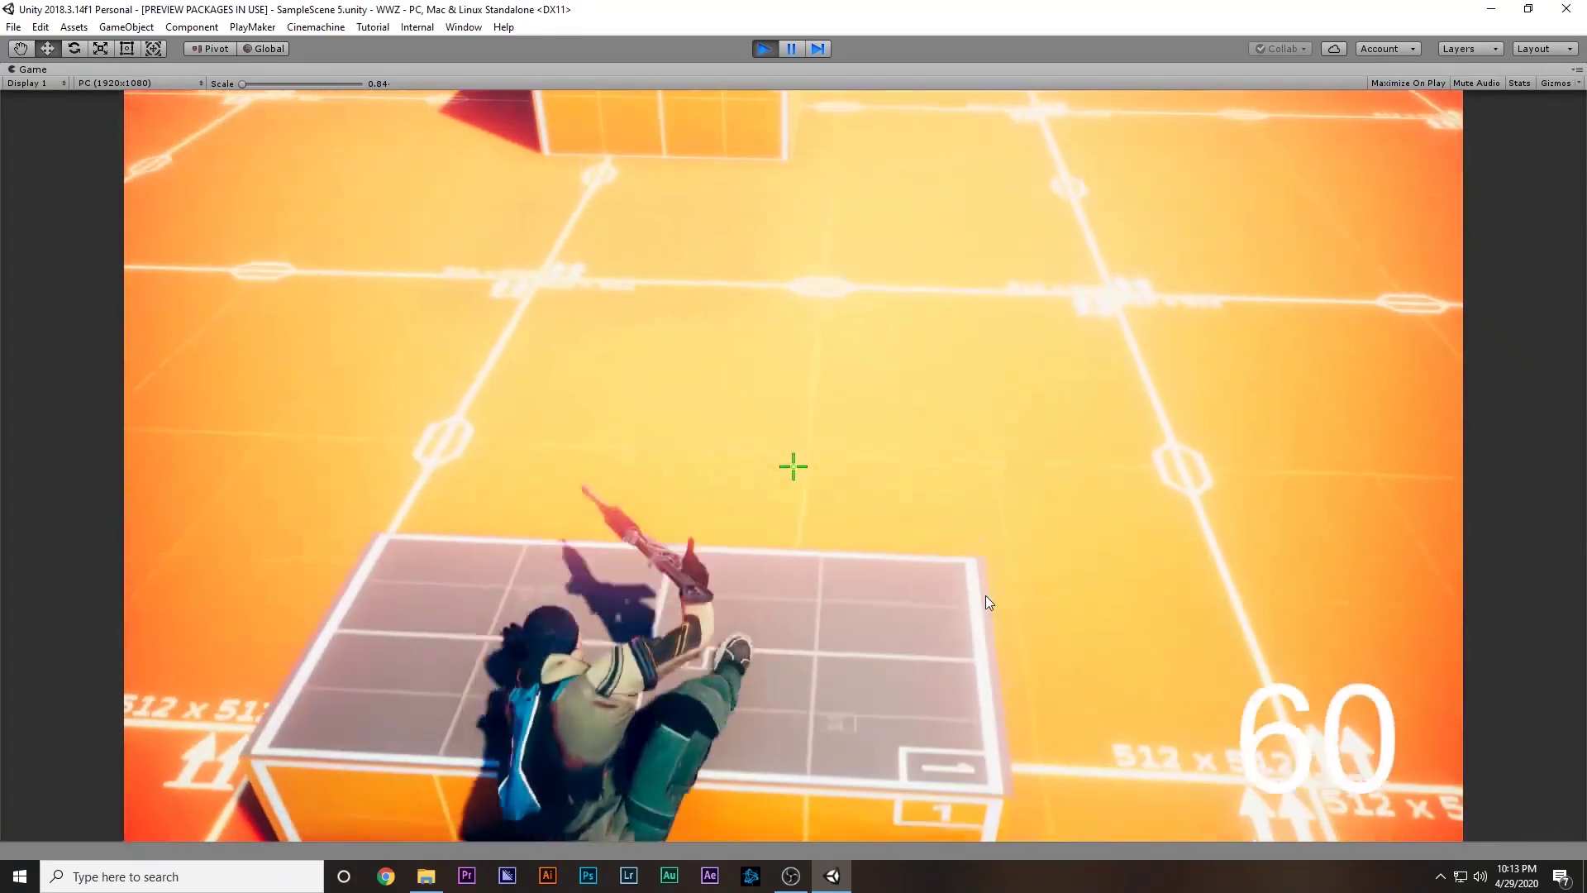
key(d)
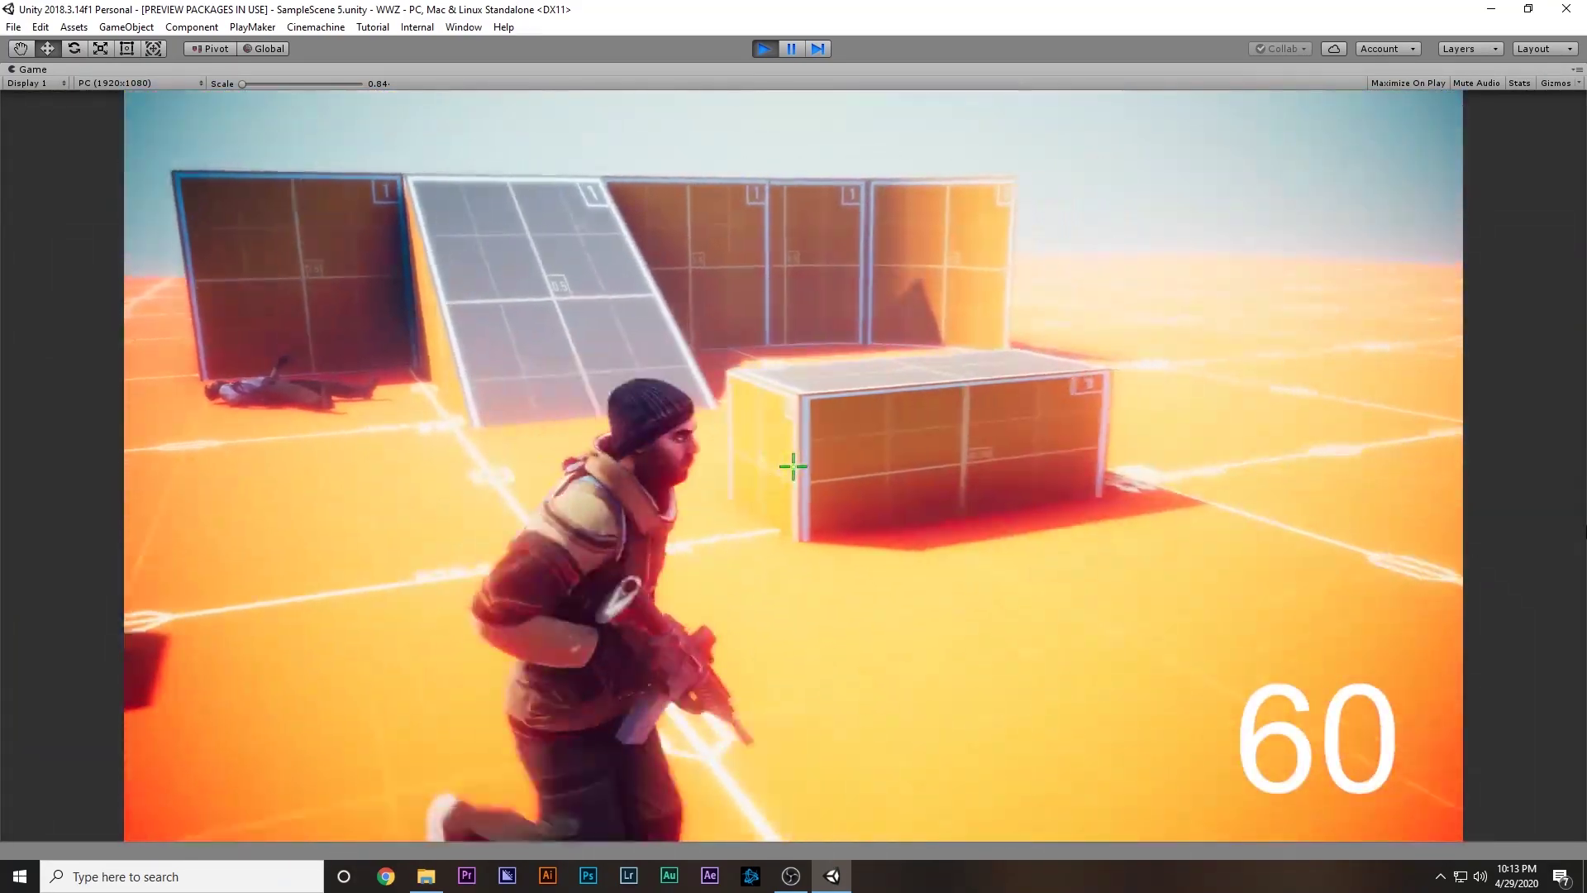
key(w)
key(space)
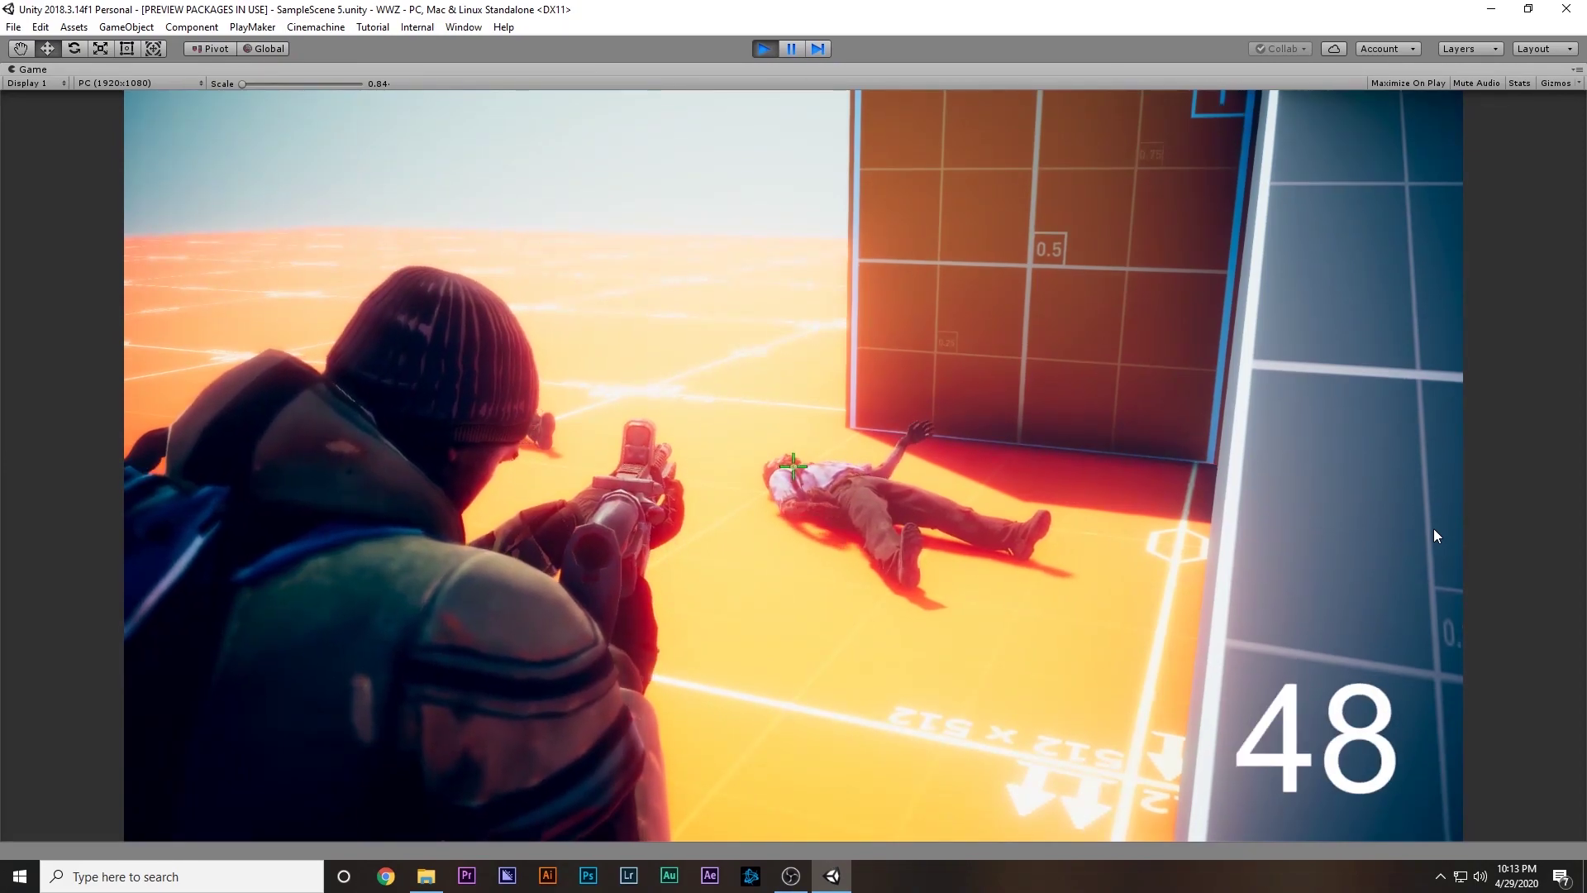
key(w)
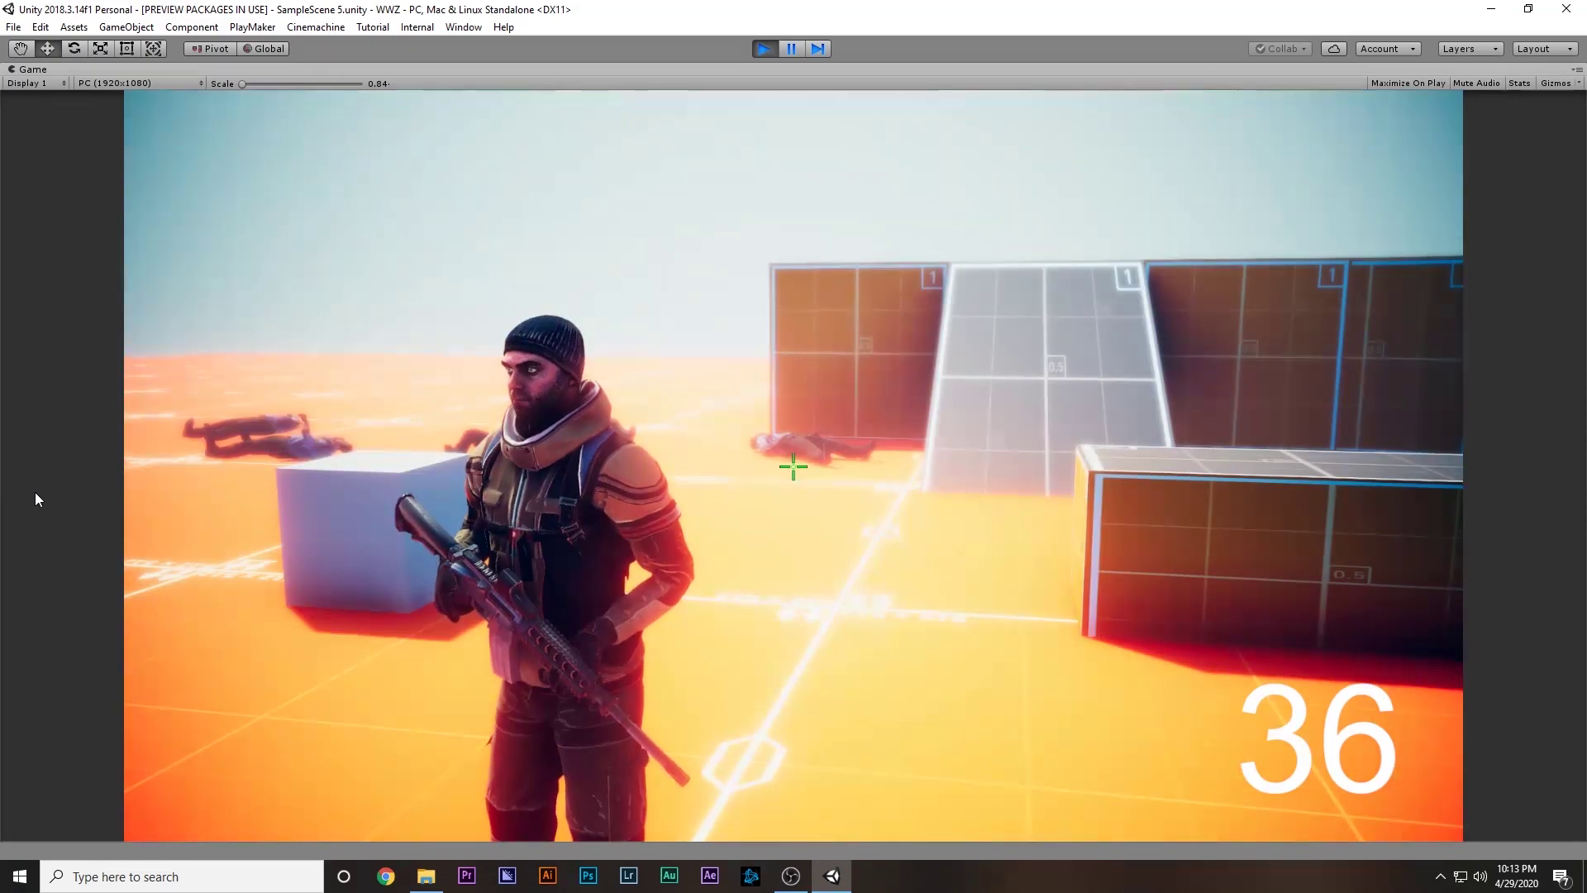
right_click(35, 493)
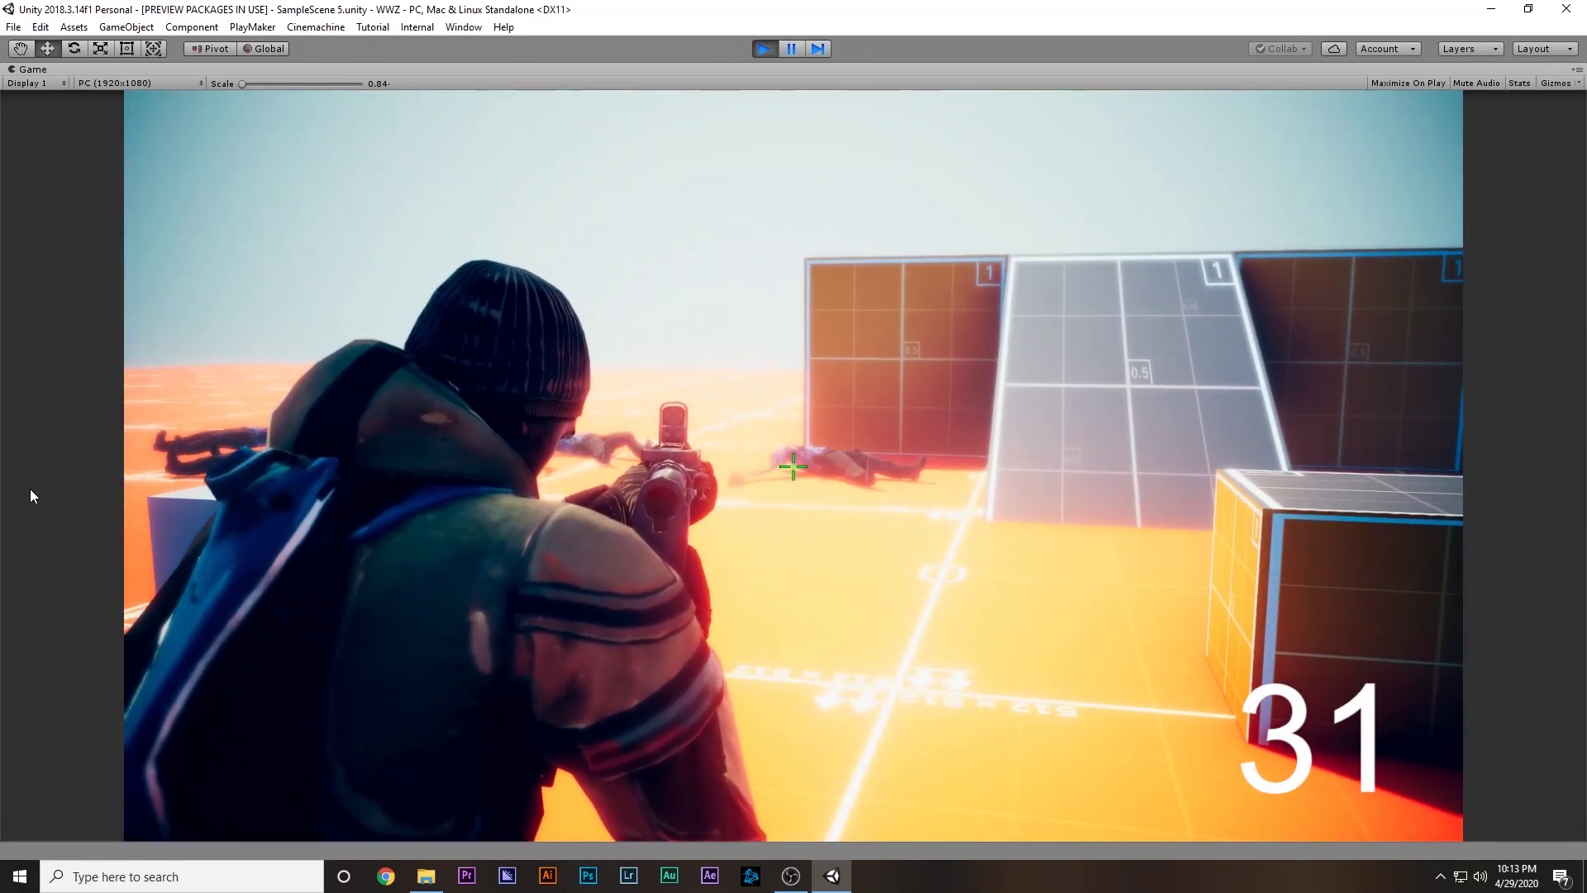